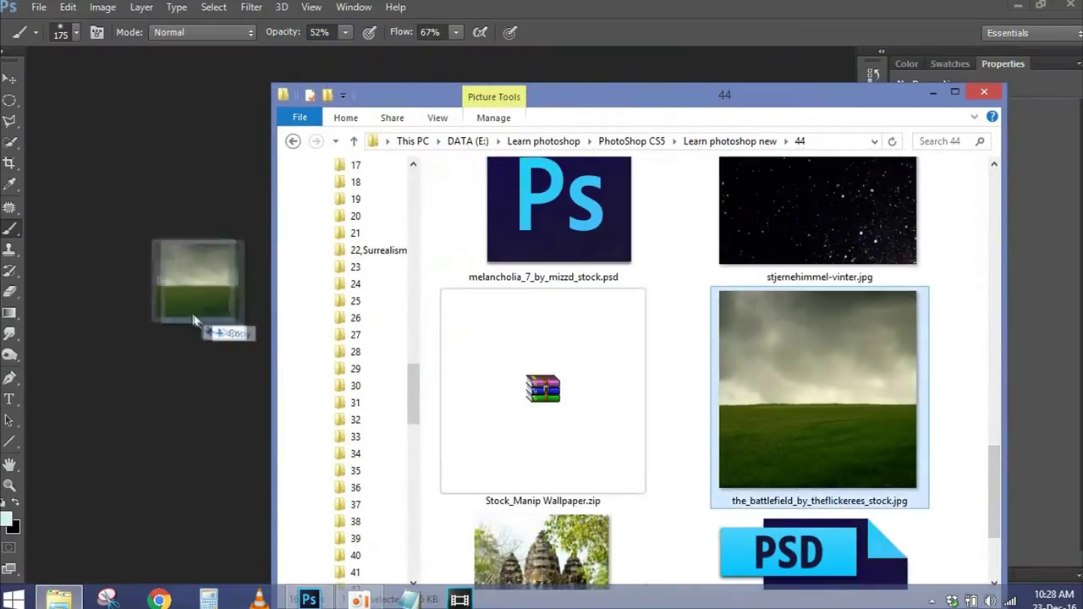
Open the battlefield field photo and duplicate it into Layer 1.
left_click_drag(852, 385, 207, 325)
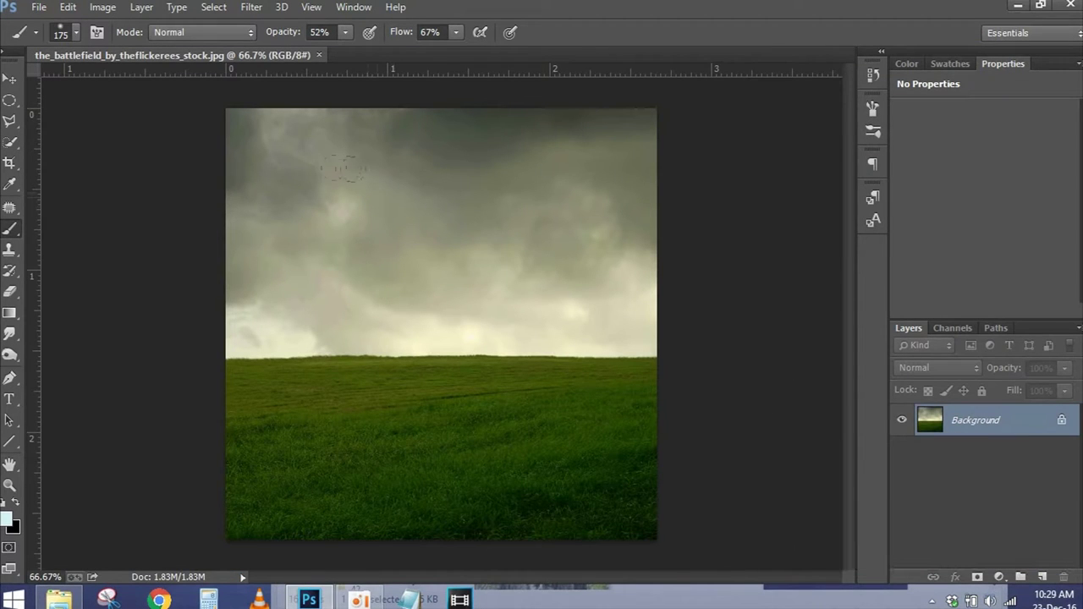
key("ctrl+j")
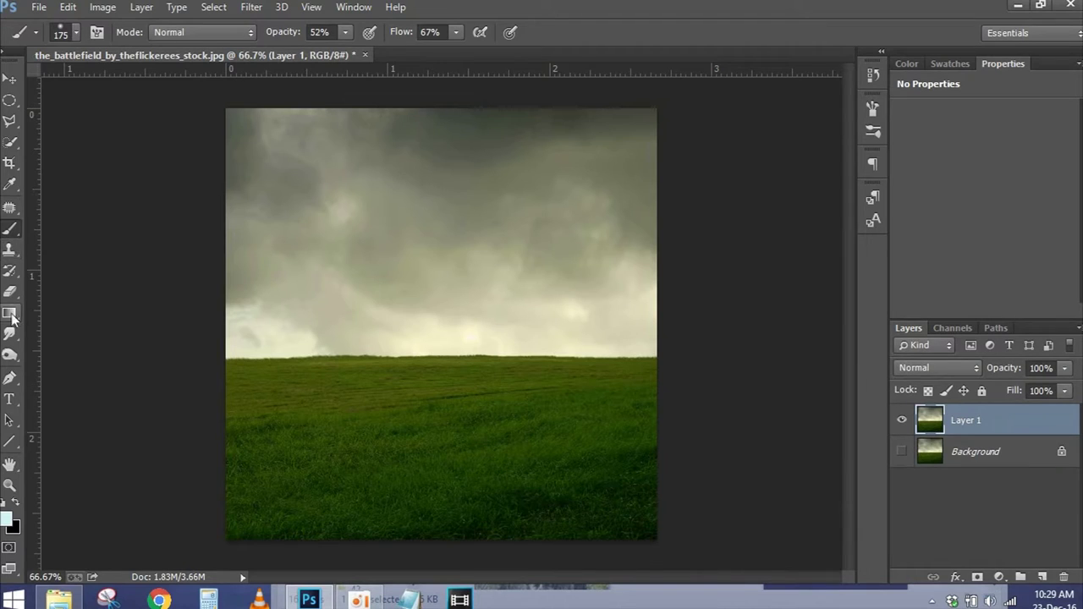
left_click(10, 314)
left_click(18, 502)
left_click_drag(427, 103, 411, 336)
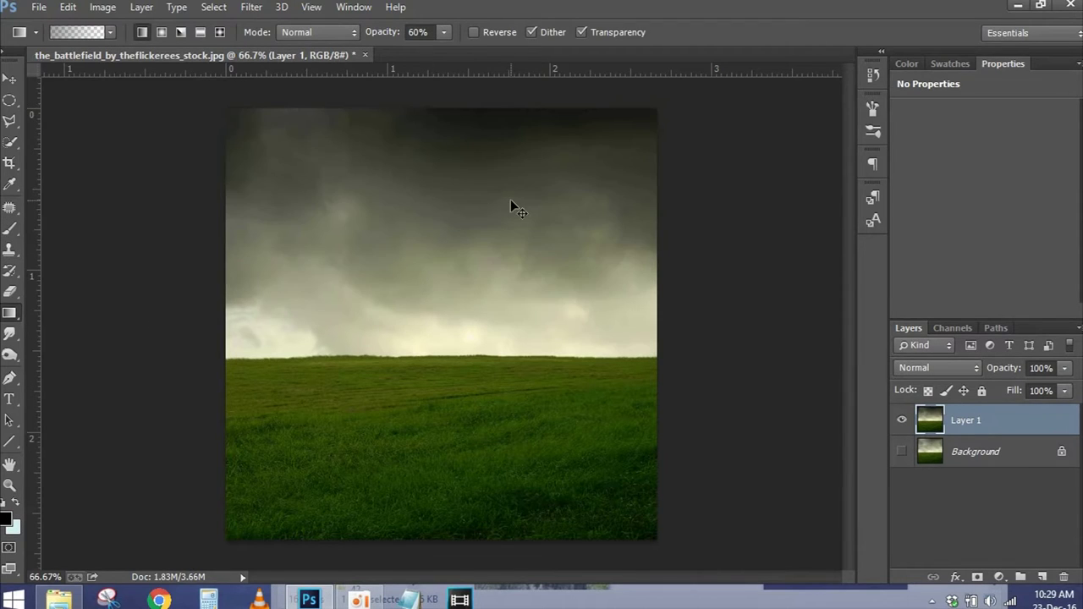
key("ctrl+z")
Mask Layer 1 with a black-to-white gradient fading its sky out to the horizon.
left_click(977, 576)
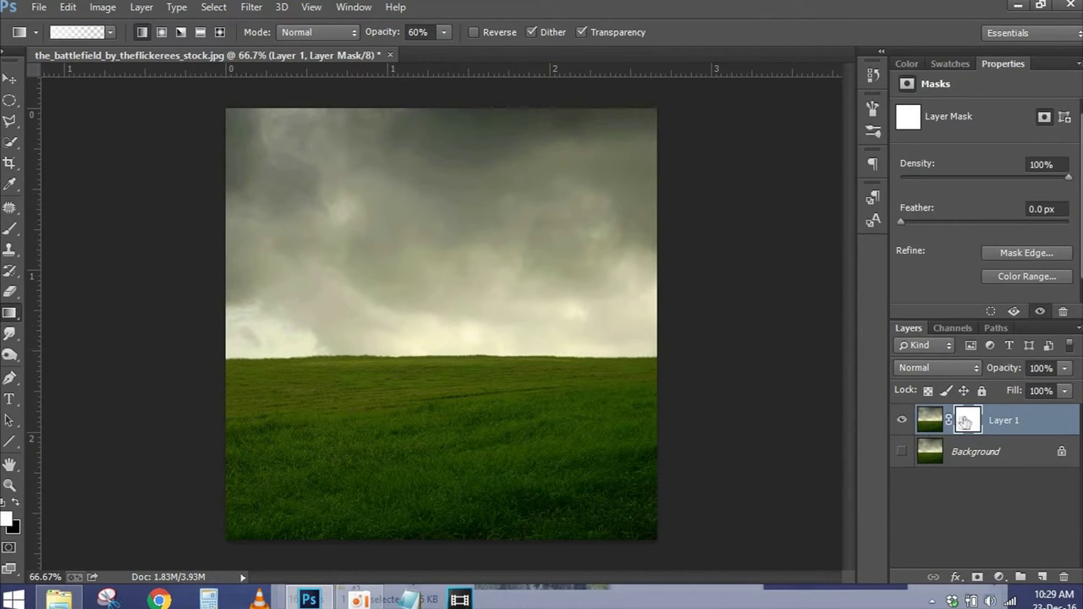
left_click_drag(398, 106, 406, 363)
left_click_drag(416, 230, 418, 365)
left_click_drag(433, 317, 433, 372)
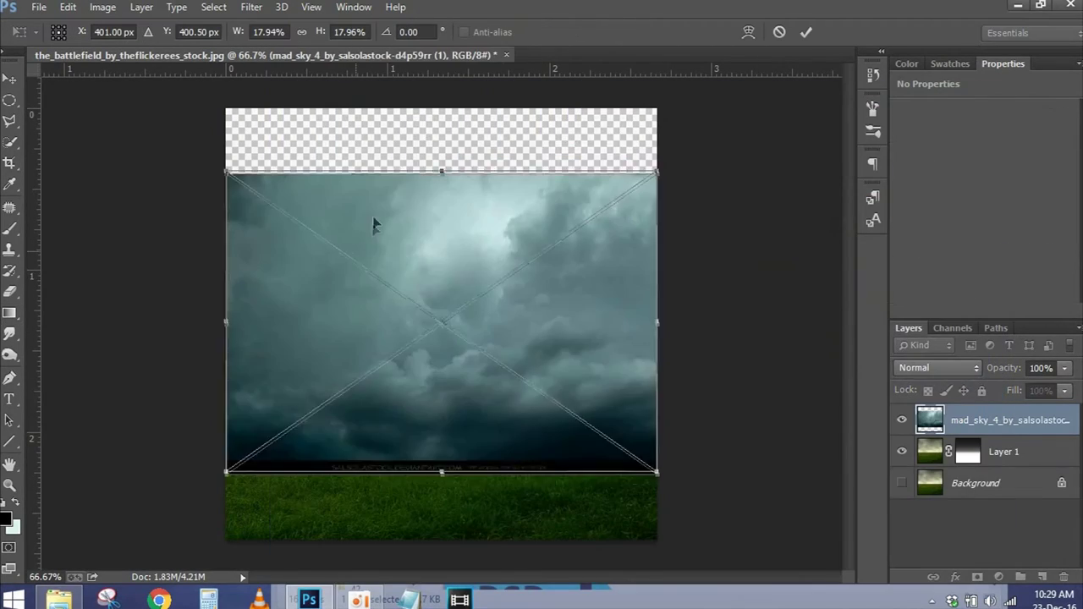
Place the mad_sky storm photo at the top and move it beneath Layer 1.
left_click_drag(376, 223, 352, 183)
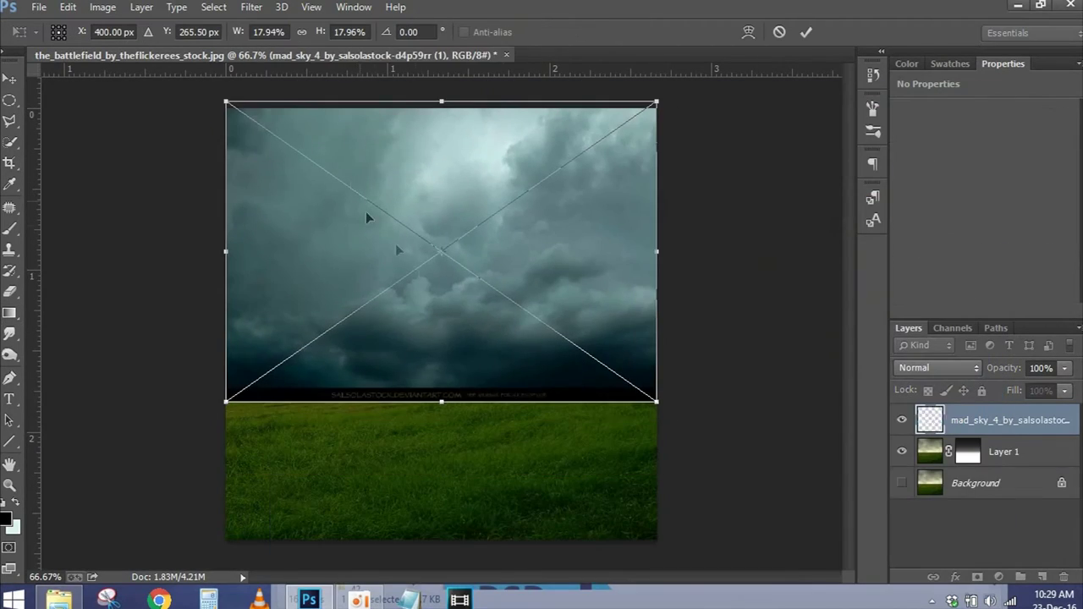
left_click(807, 32)
mouse_move(998, 420)
left_mouse_down()
mouse_move(981, 476)
mouse_move(981, 466)
left_mouse_up()
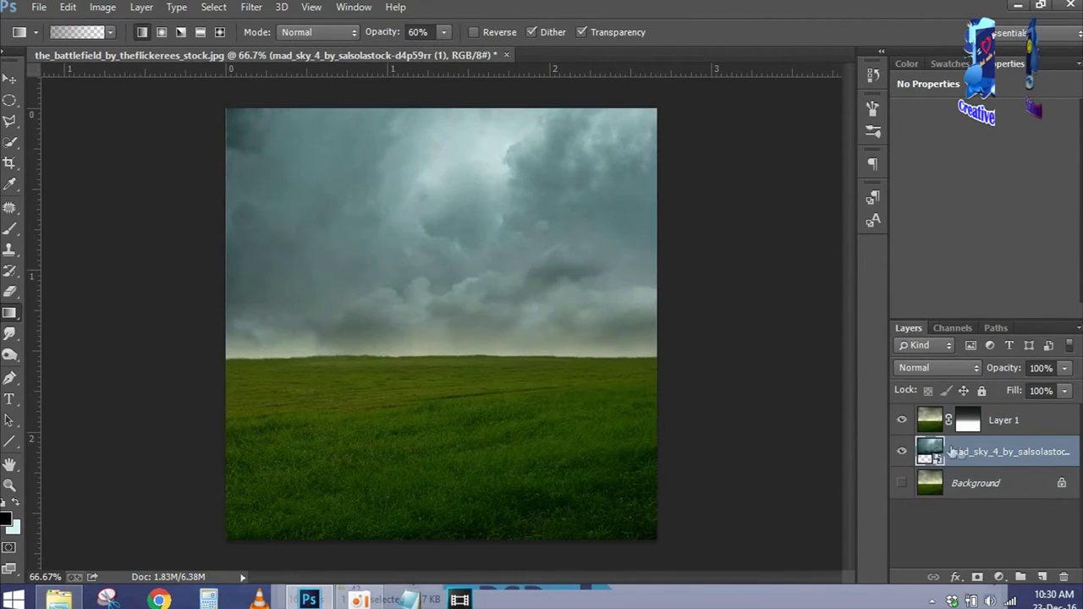
Gradient-mask mad_sky and Layer 1 to leave a transparent band above the grass.
left_click(977, 576)
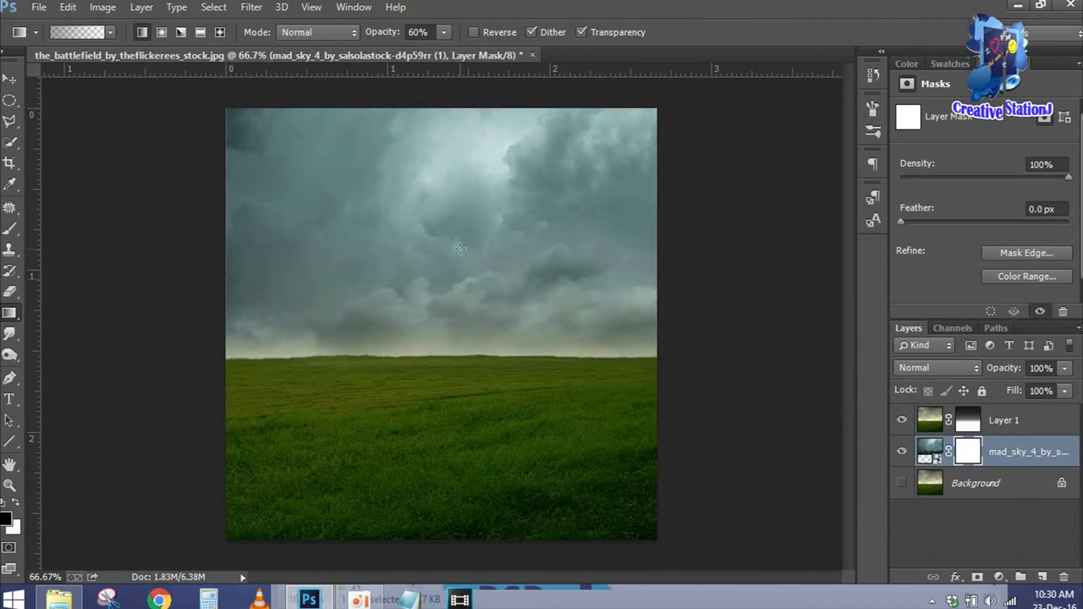
left_click_drag(459, 363, 469, 306)
left_click(967, 420)
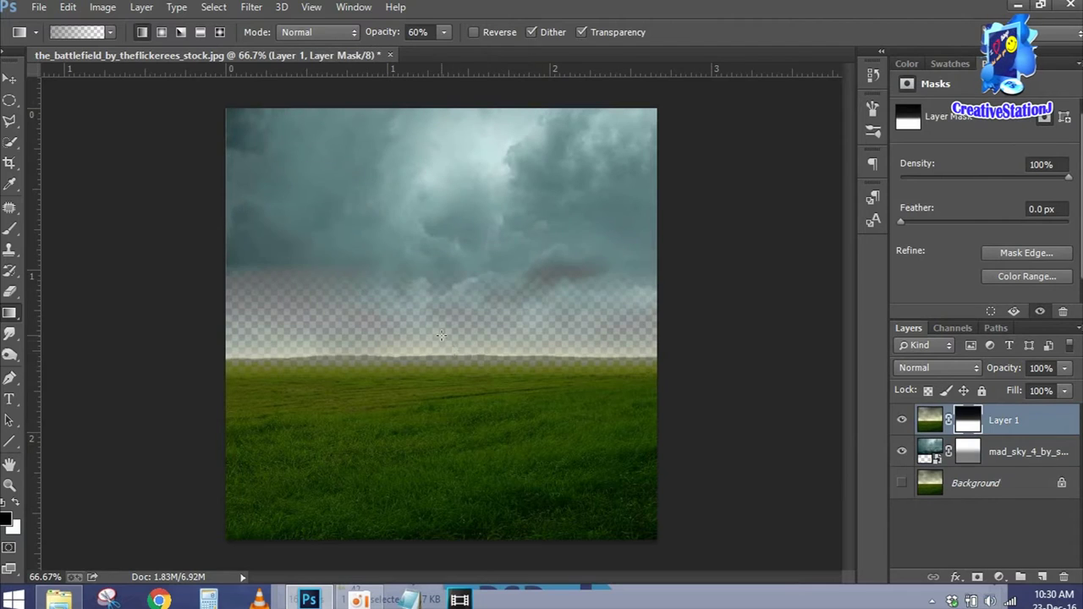
left_click_drag(455, 352, 458, 381)
left_click(1009, 483)
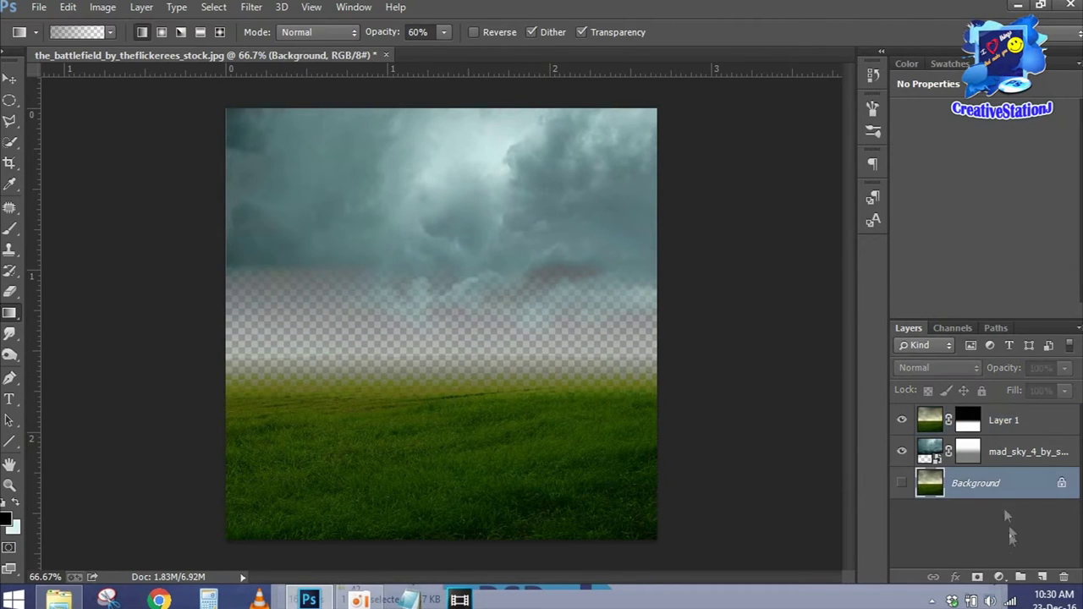
left_click(999, 576)
Add a Solid Color fill layer using a dark teal sampled from the sky.
left_click(981, 223)
left_click_drag(375, 309, 279, 286)
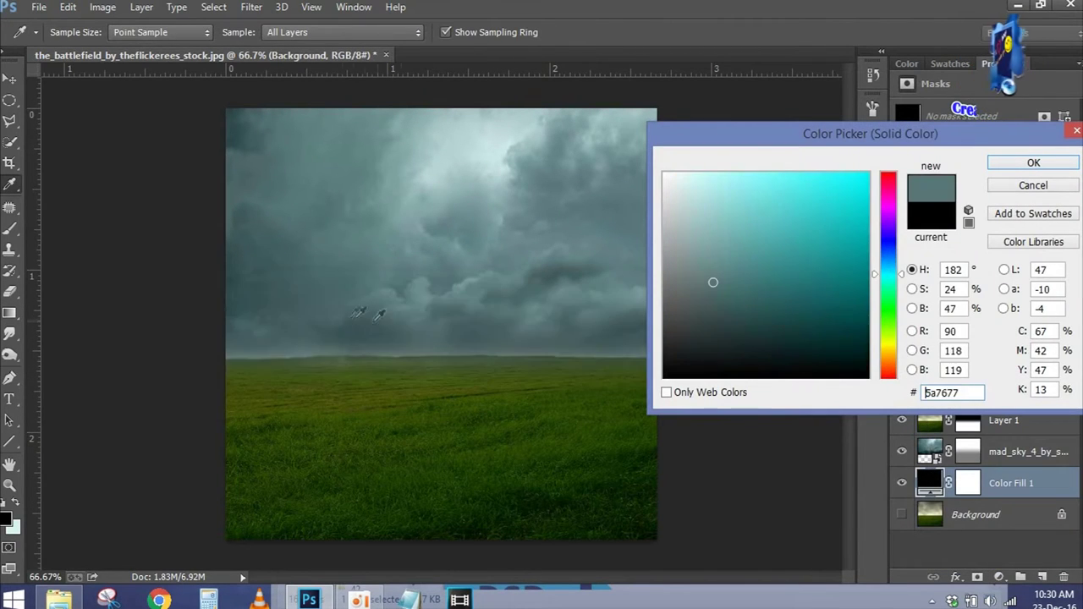
left_click(1033, 162)
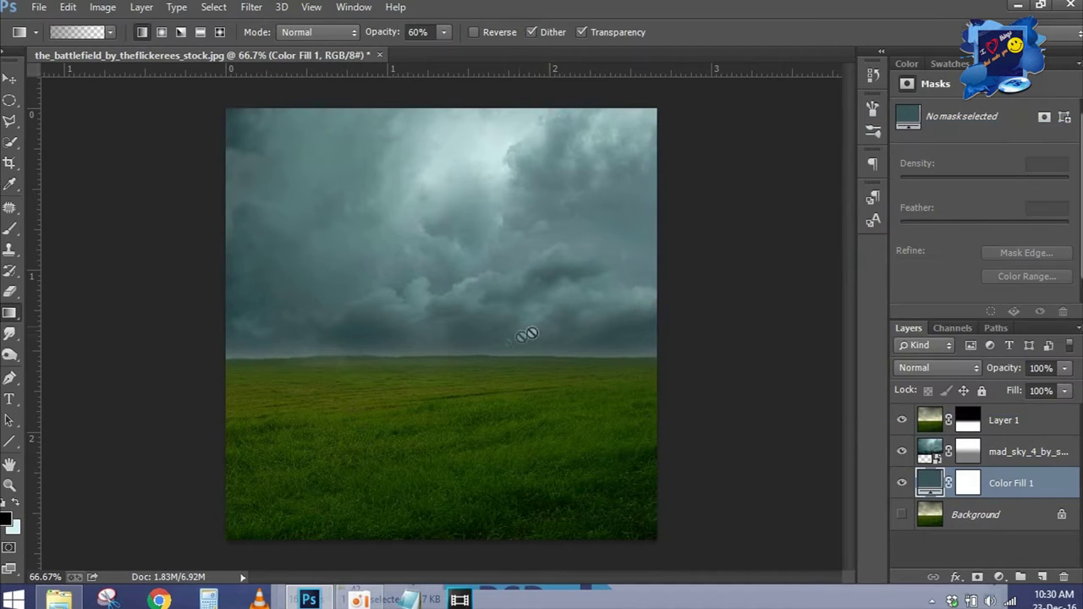
Redo Layer 1's mask gradient to soften the sky-field blend.
left_click(967, 452)
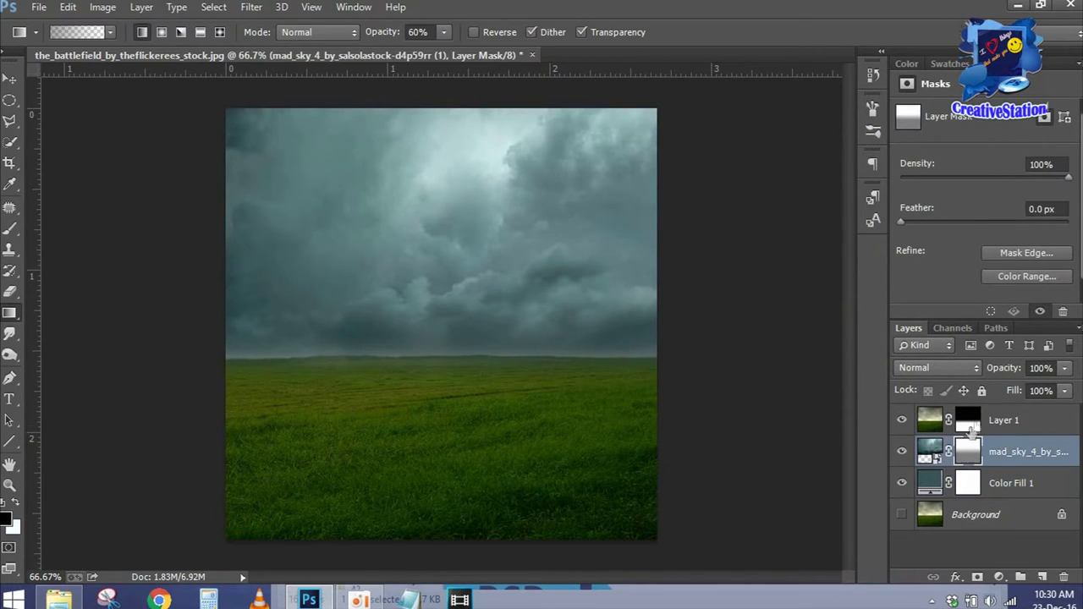
left_click(967, 419)
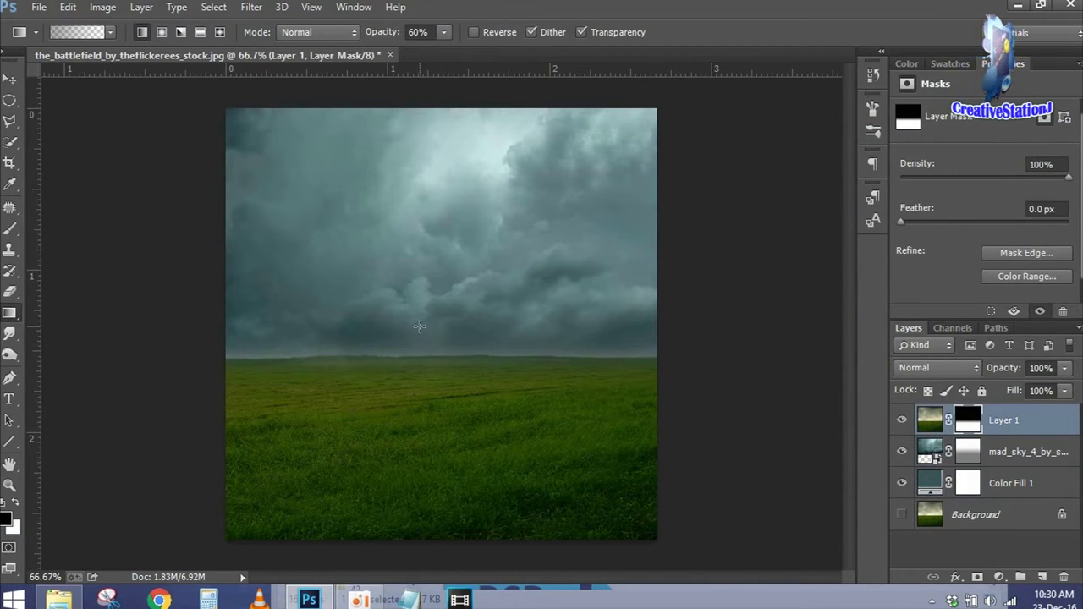
left_click_drag(419, 326, 429, 401)
left_click_drag(454, 349, 455, 389)
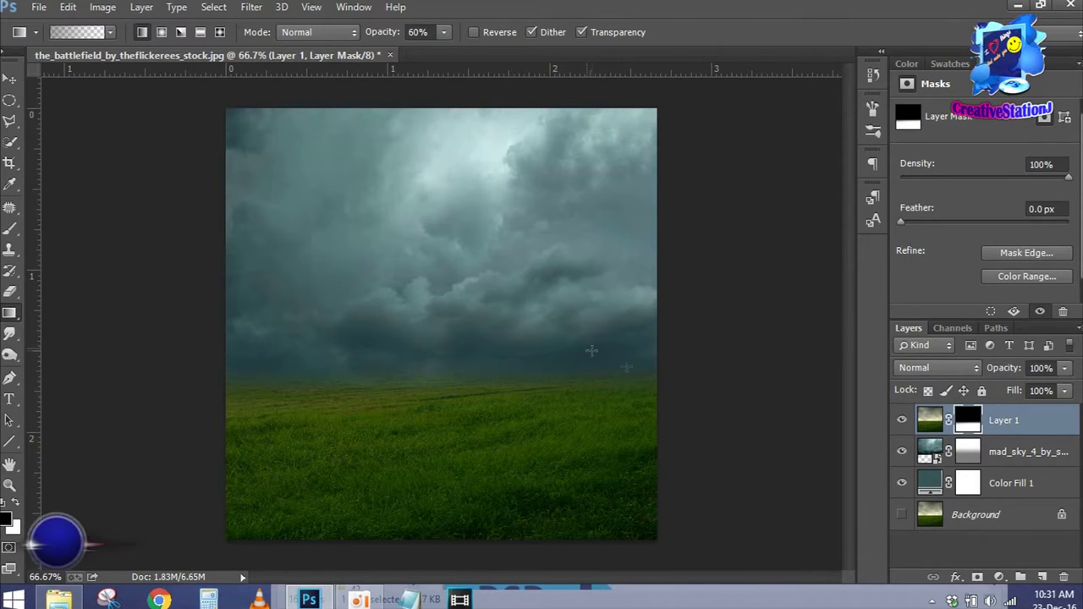
Change the fill layer's colour to dark blue #323a72.
double_click(930, 483)
left_click_drag(830, 329, 800, 324)
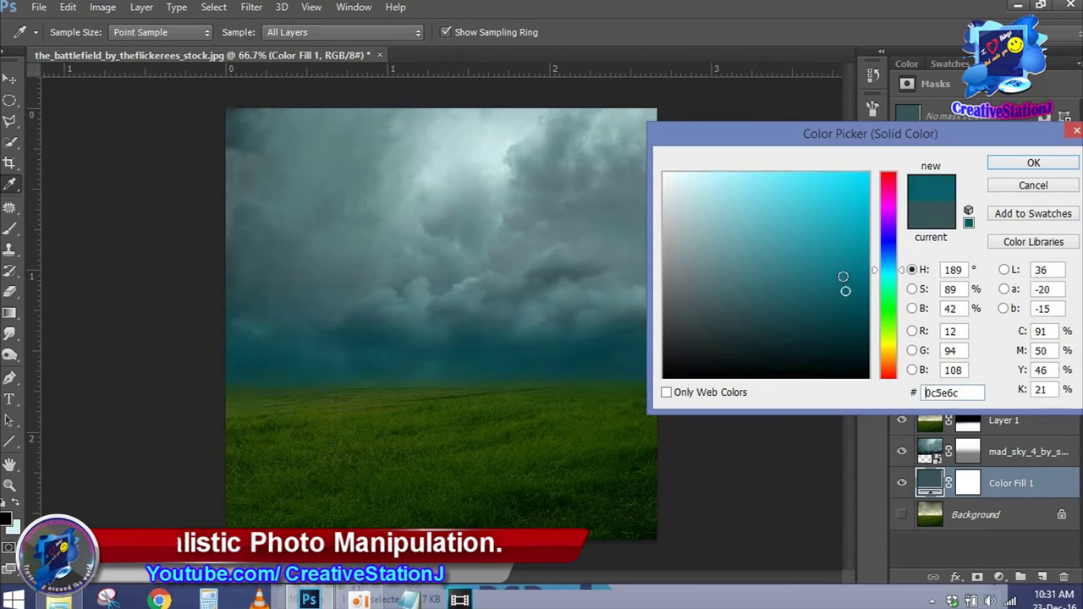
left_click_drag(887, 270, 887, 246)
left_click(784, 314)
left_click(778, 285)
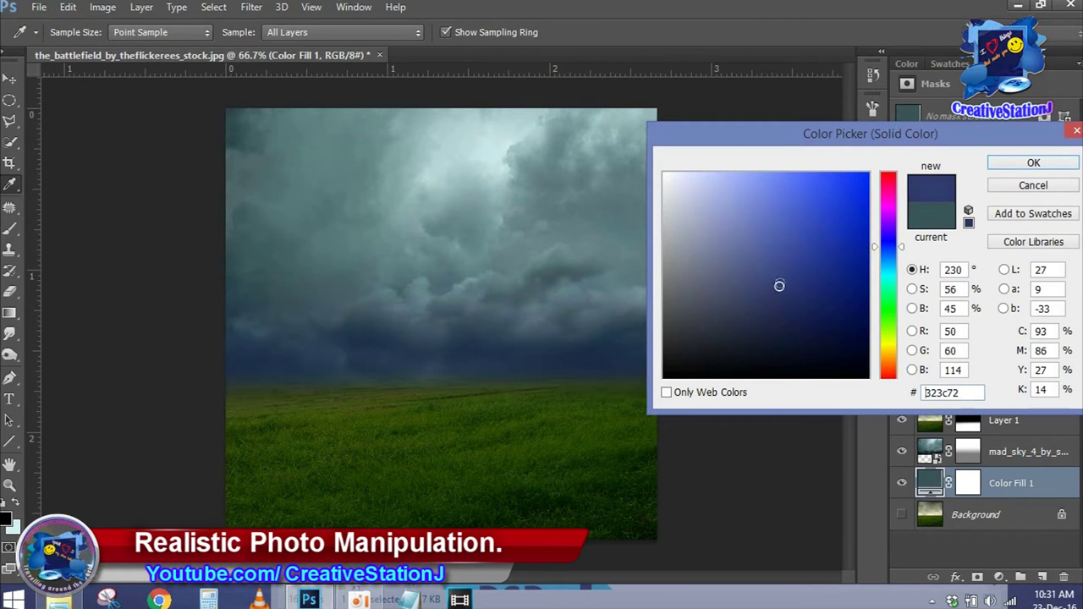
left_click(1033, 163)
Add a Curves adjustment above Layer 1, bending the curve down to darken.
left_click(1015, 423)
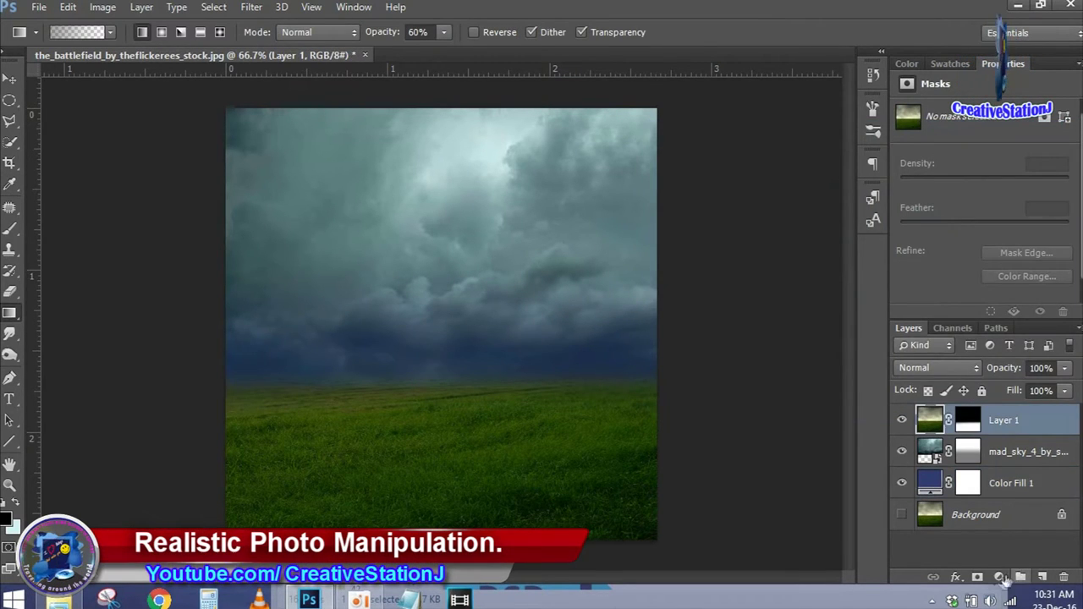
left_click(998, 576)
left_click(985, 324)
left_click_drag(1000, 212, 1004, 231)
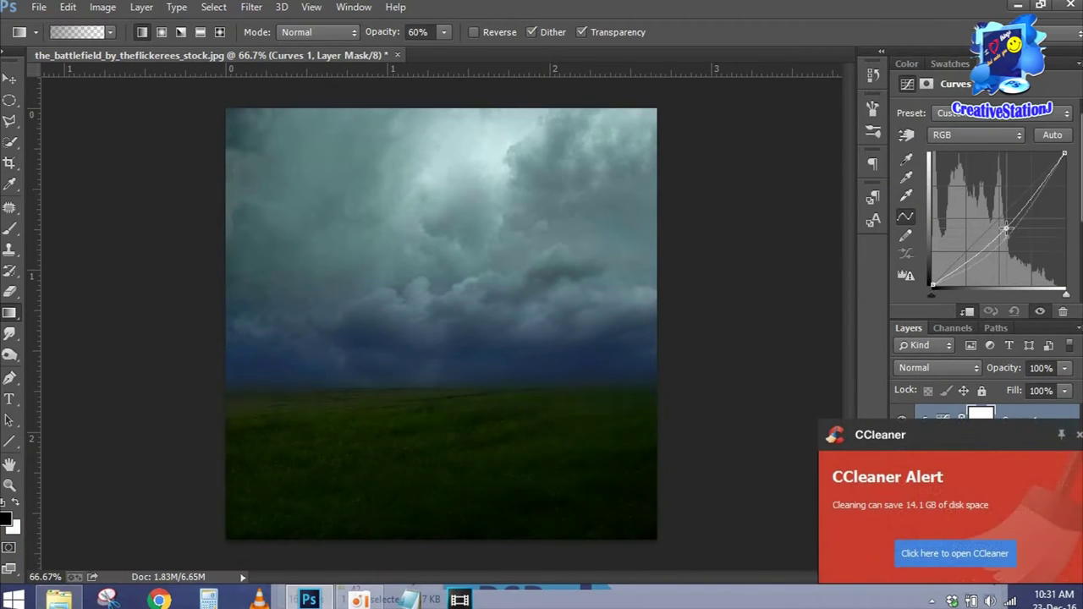
Gradient the Curves mask so the darkening affects only the lower image.
left_click(978, 420)
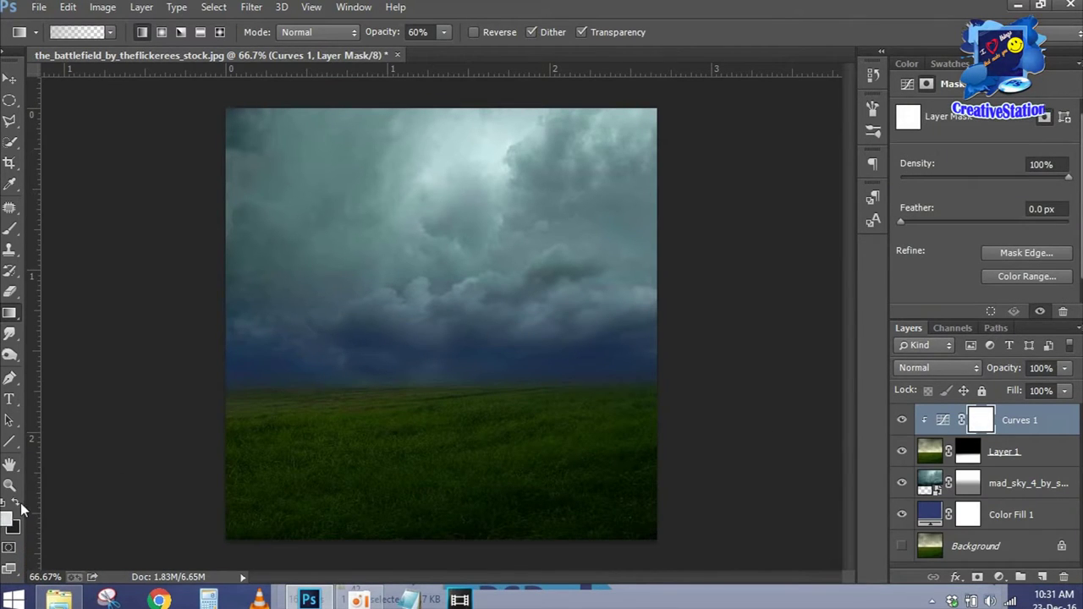
left_click(11, 503)
mouse_move(442, 381)
left_mouse_down()
mouse_move(456, 396)
mouse_move(438, 431)
left_mouse_up()
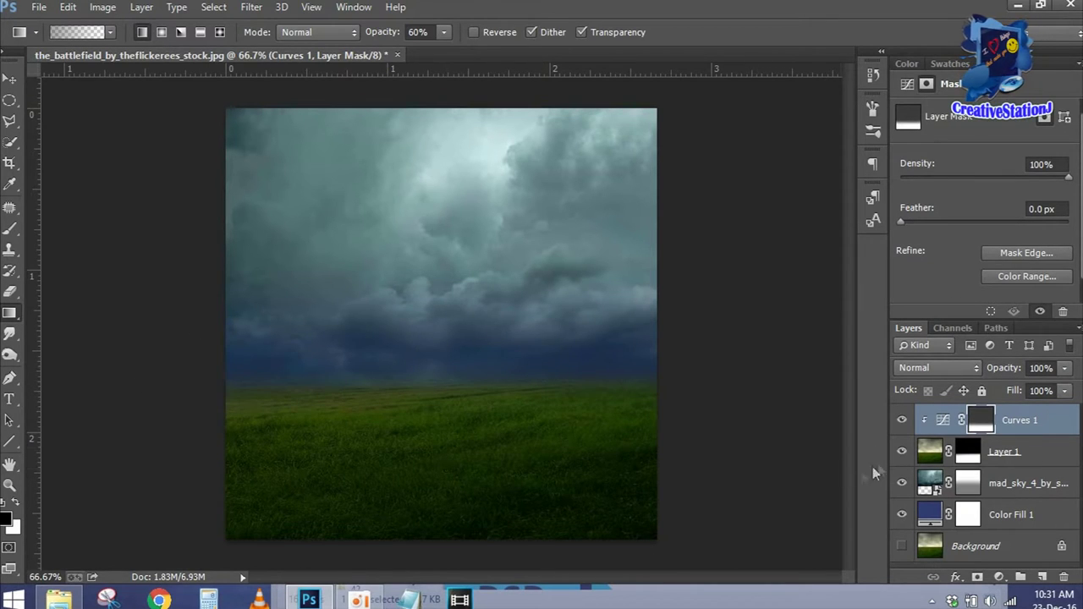
Reopen the Curves settings, dismiss a notification and bring up the source image folder.
left_click(1021, 420)
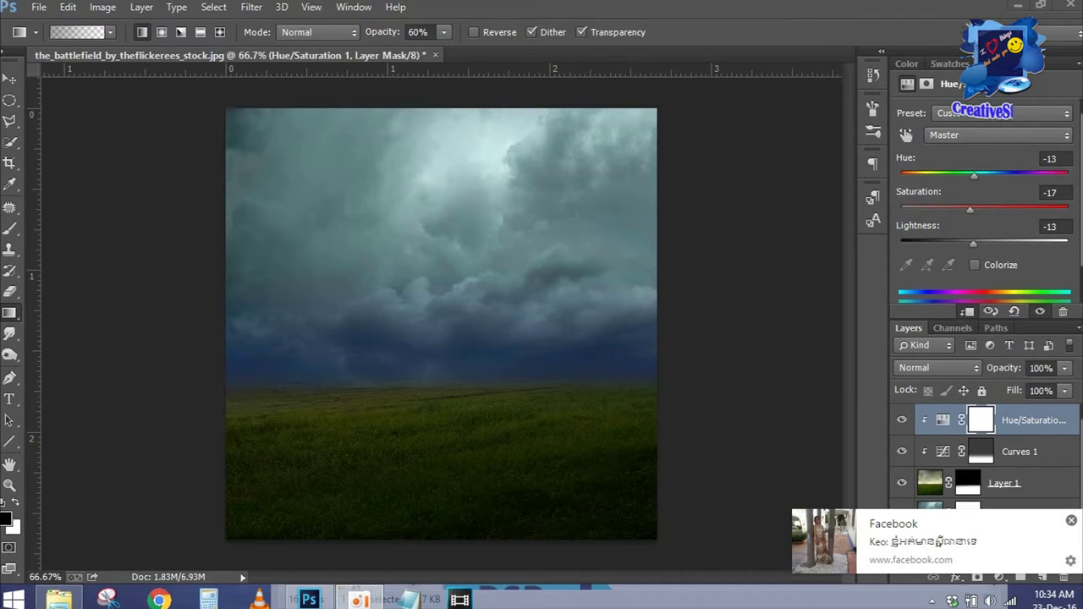
left_click(1070, 520)
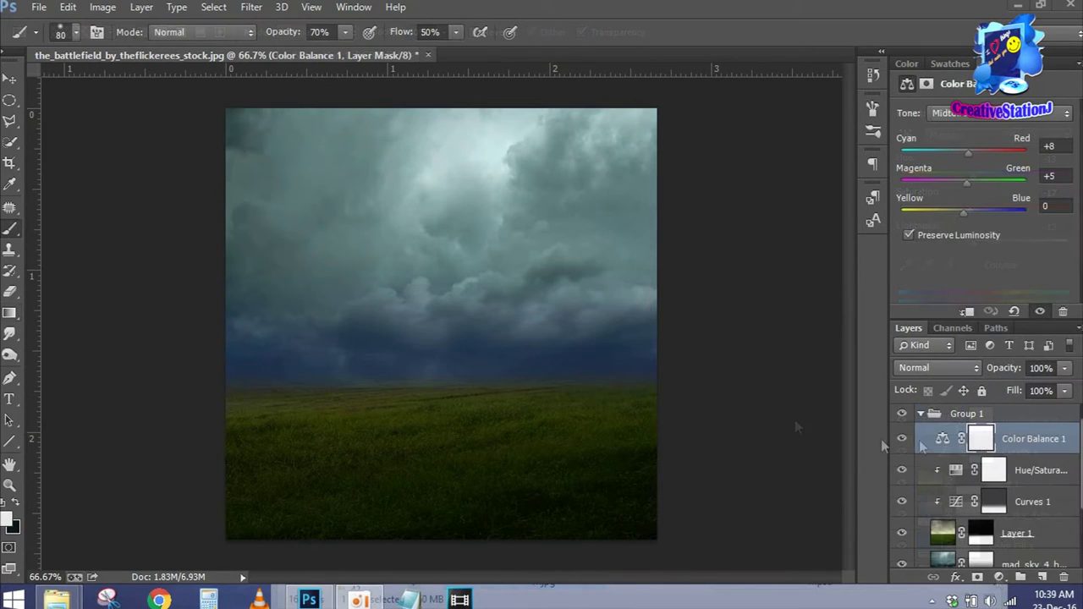
left_click(57, 599)
Place the flower-landscape image and give it an inverted, hiding layer mask.
scroll(677, 380, "down", 5)
mouse_move(817, 372)
left_mouse_down()
mouse_move(411, 322)
mouse_move(387, 285)
mouse_move(415, 364)
left_mouse_up()
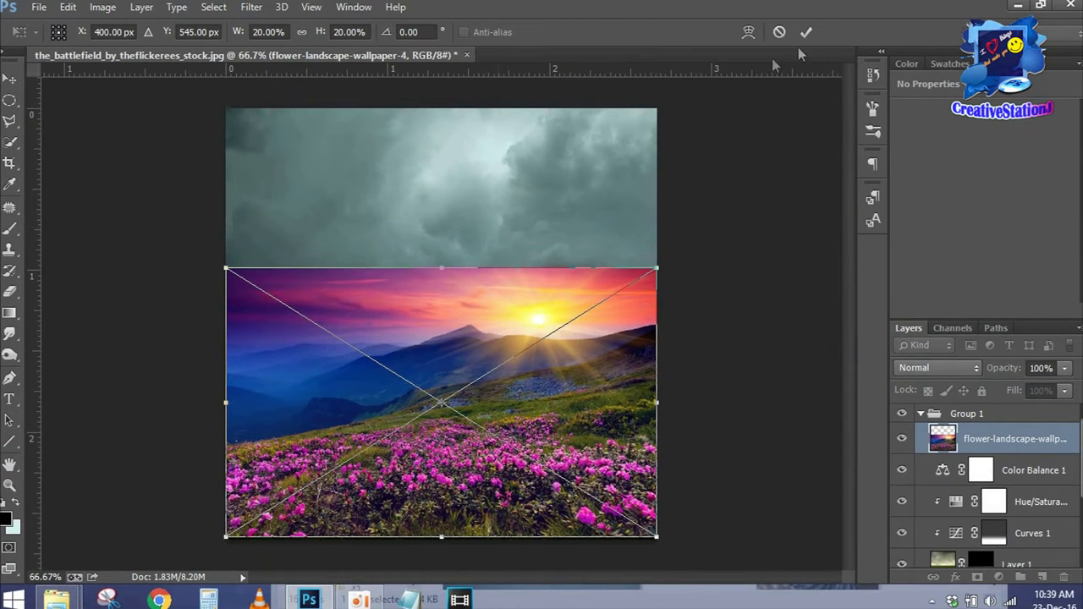
left_click(806, 31)
key("b")
left_click(977, 576)
key("ctrl+i")
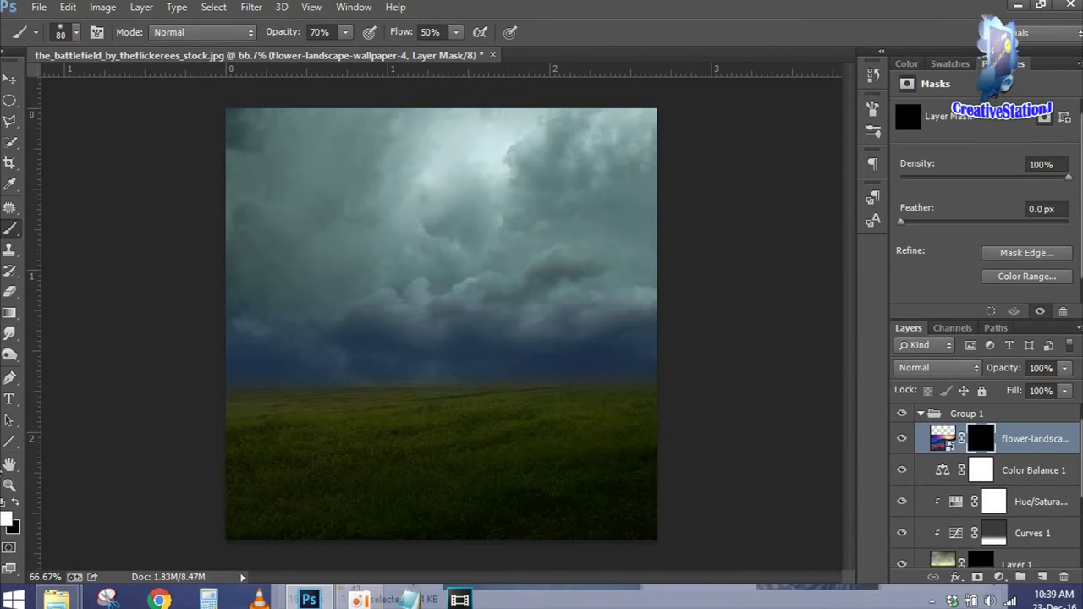
Brush pink flowers into the lower meadow at 25%, then 63% opacity.
type("1")
key("Tab")
type("25")
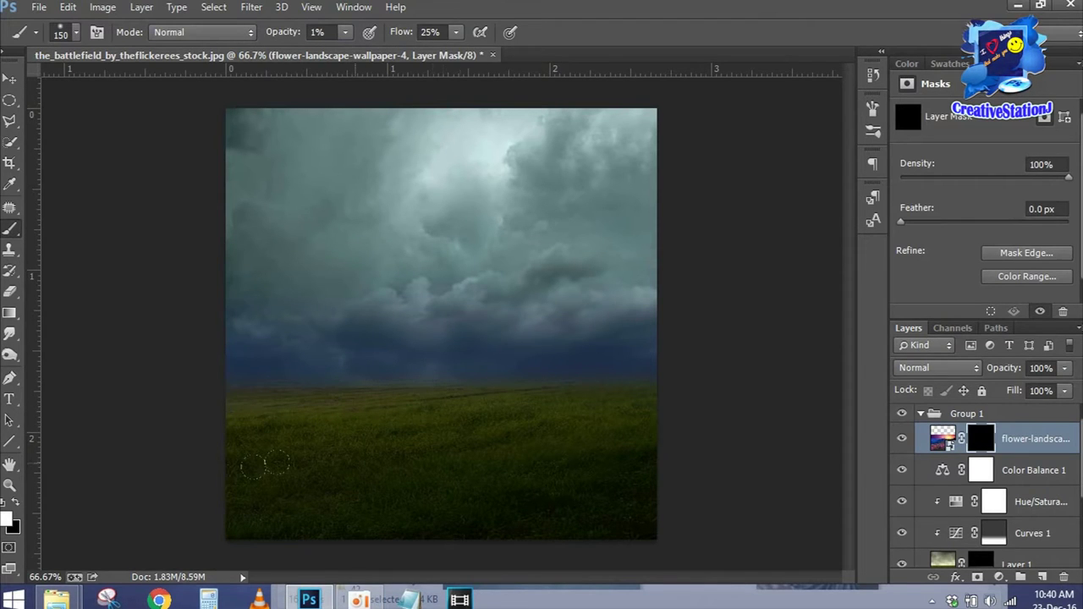
left_click_drag(493, 406, 461, 382)
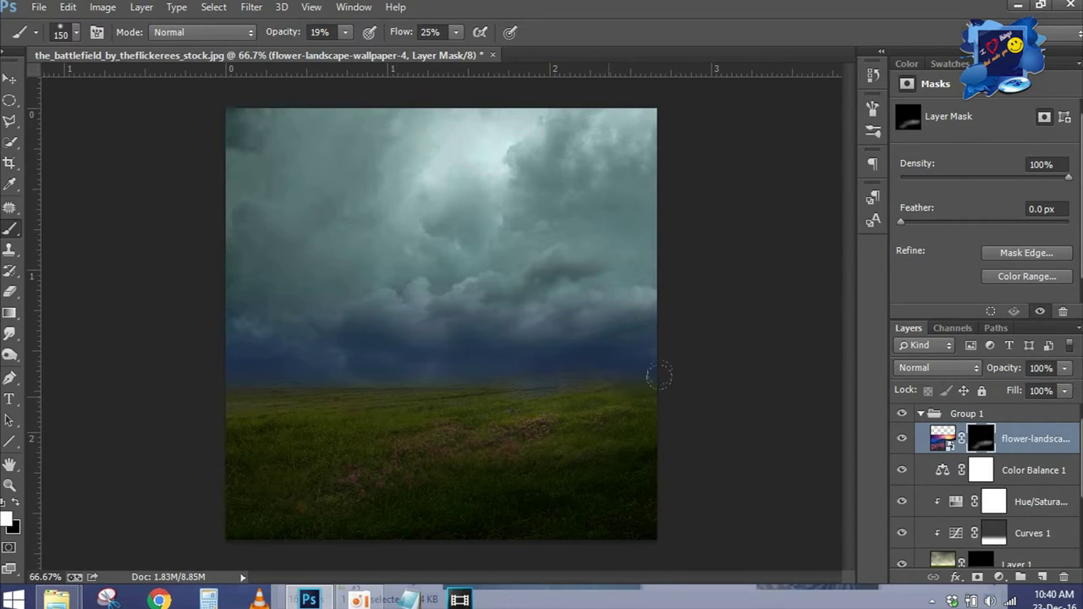
mouse_move(643, 436)
left_mouse_down()
mouse_move(525, 444)
mouse_move(575, 457)
mouse_move(398, 499)
mouse_move(644, 431)
mouse_move(541, 508)
mouse_move(600, 459)
left_mouse_up()
key("6")
key("3")
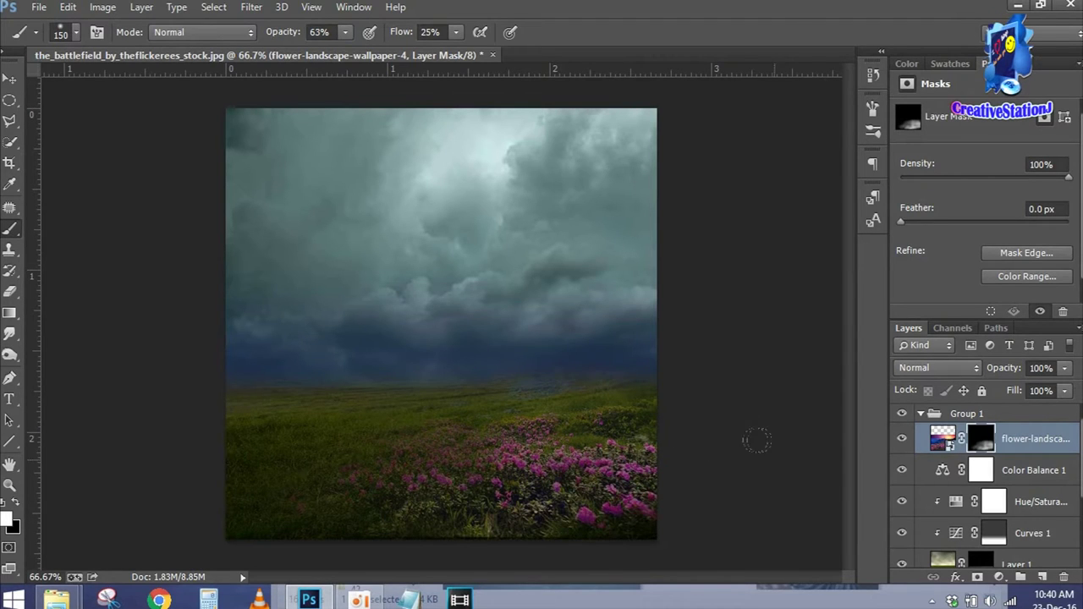
Add a Hue/Saturation adjustment clipped to the flowers, shifting their hue toward orange.
left_click(999, 576)
left_click(990, 312)
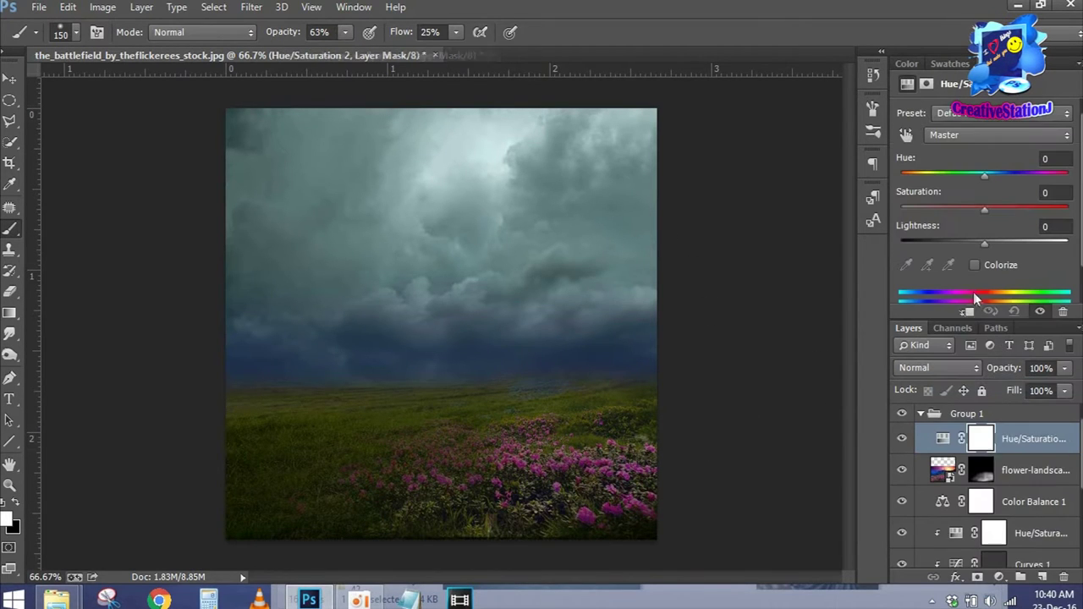
mouse_move(983, 211)
left_mouse_down()
mouse_move(995, 210)
mouse_move(977, 210)
mouse_move(975, 175)
left_mouse_up()
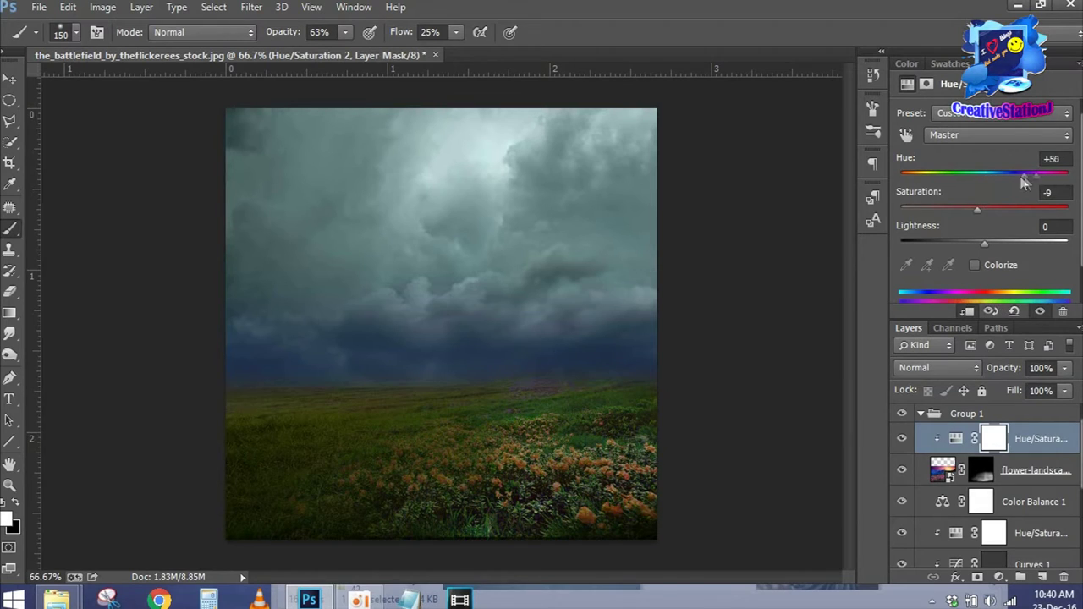
left_click(980, 470)
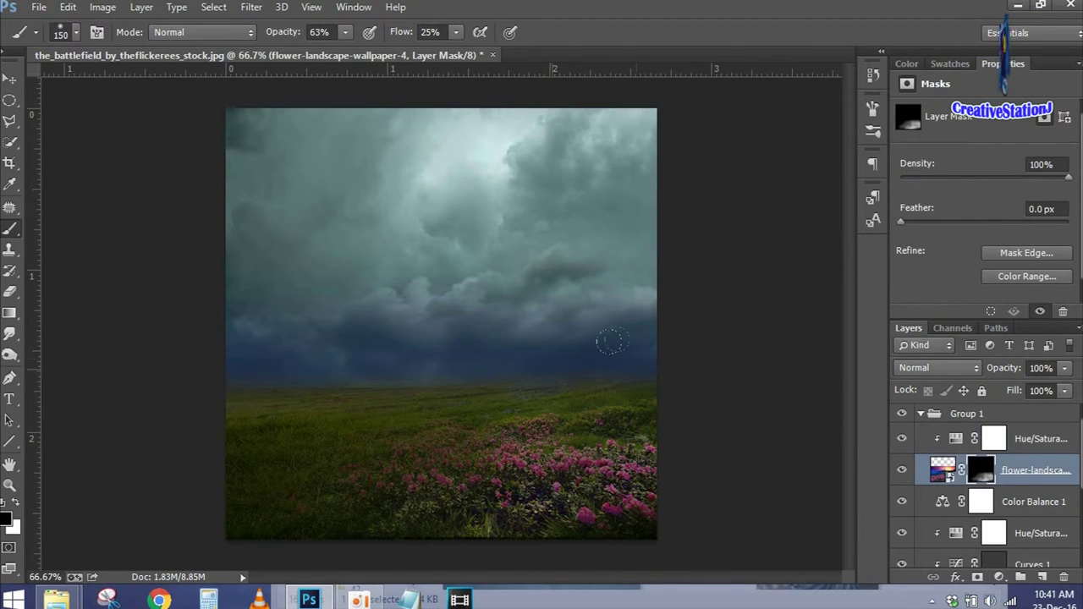
left_click(967, 413)
mouse_move(56, 599)
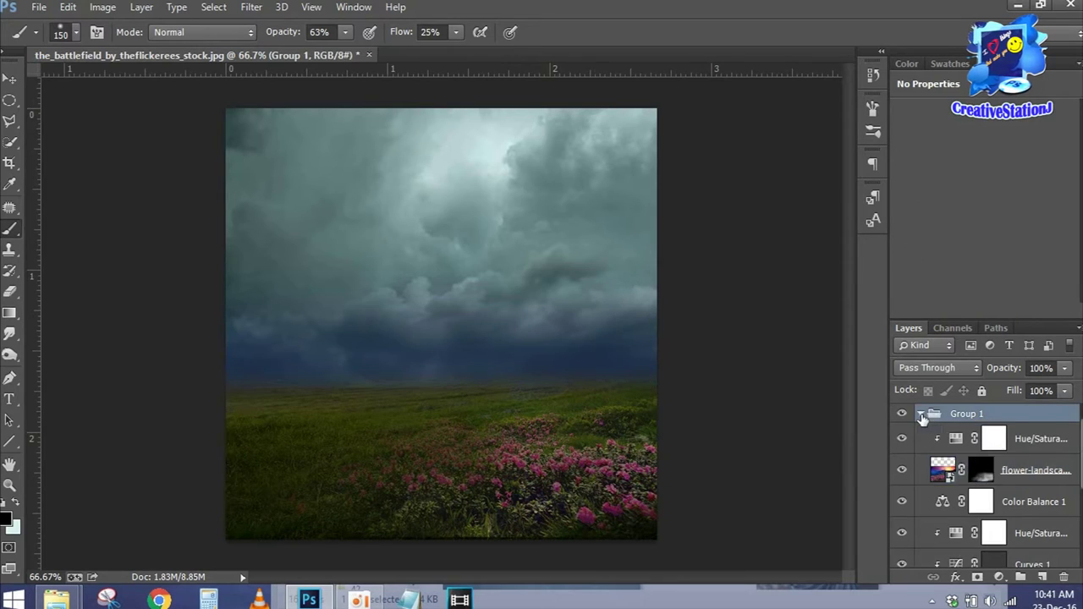
Collapse Group 1 and open the temple PSD from the image folder.
left_click(920, 414)
left_click(98, 516)
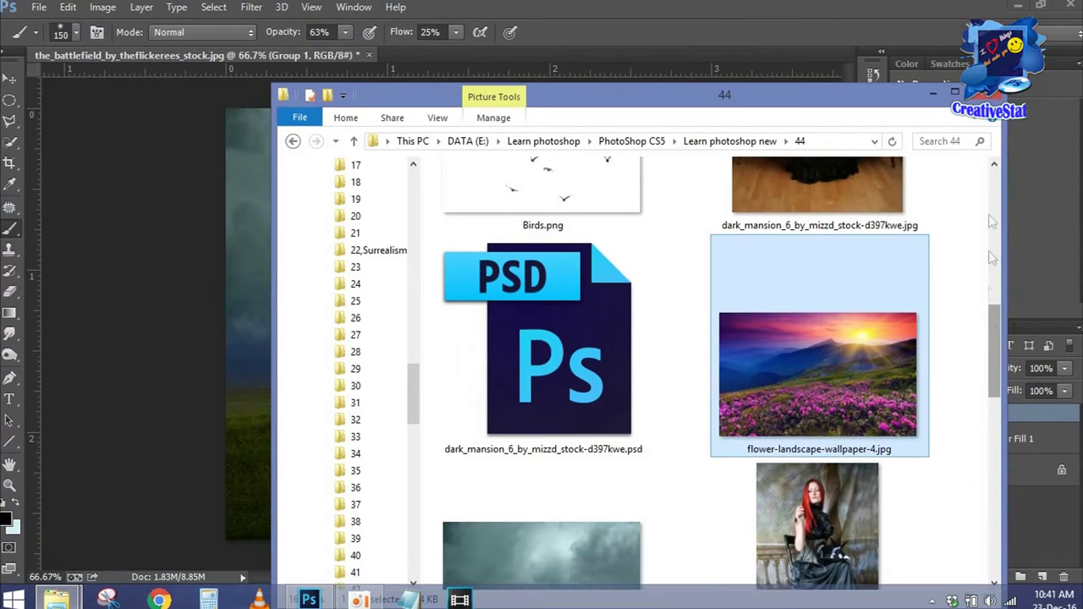
scroll(937, 224, "down", 5)
scroll(888, 339, "down", 3)
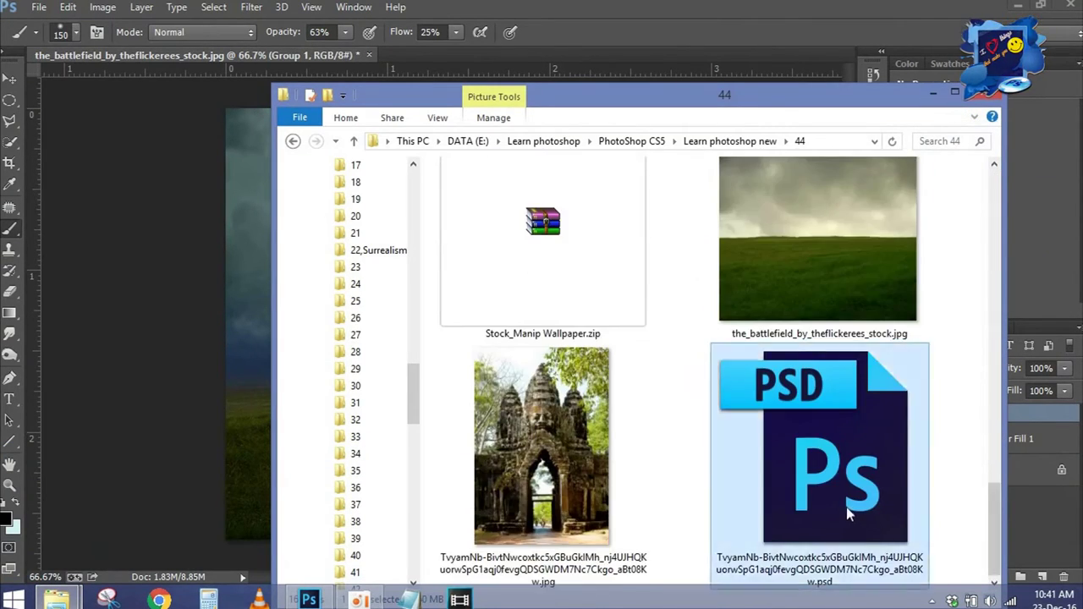
double_click(849, 436)
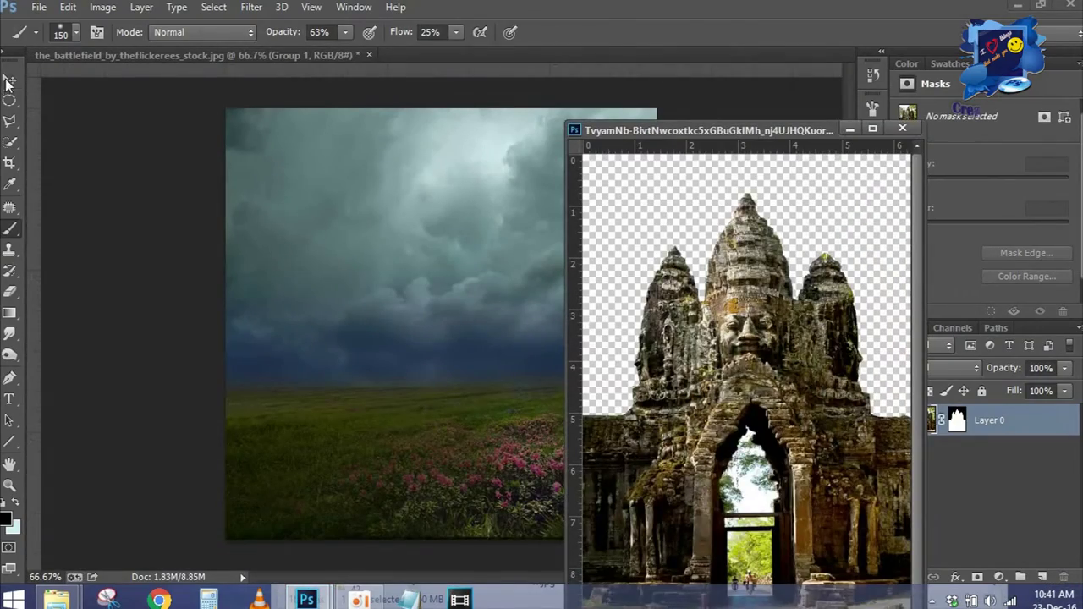
Drag the temple into the scene, scale it to about half and position it upper right.
left_click(8, 83)
mouse_move(744, 355)
left_mouse_down()
mouse_move(382, 322)
mouse_move(448, 251)
left_mouse_up()
key("ctrl+t")
left_click_drag(303, 550, 441, 446)
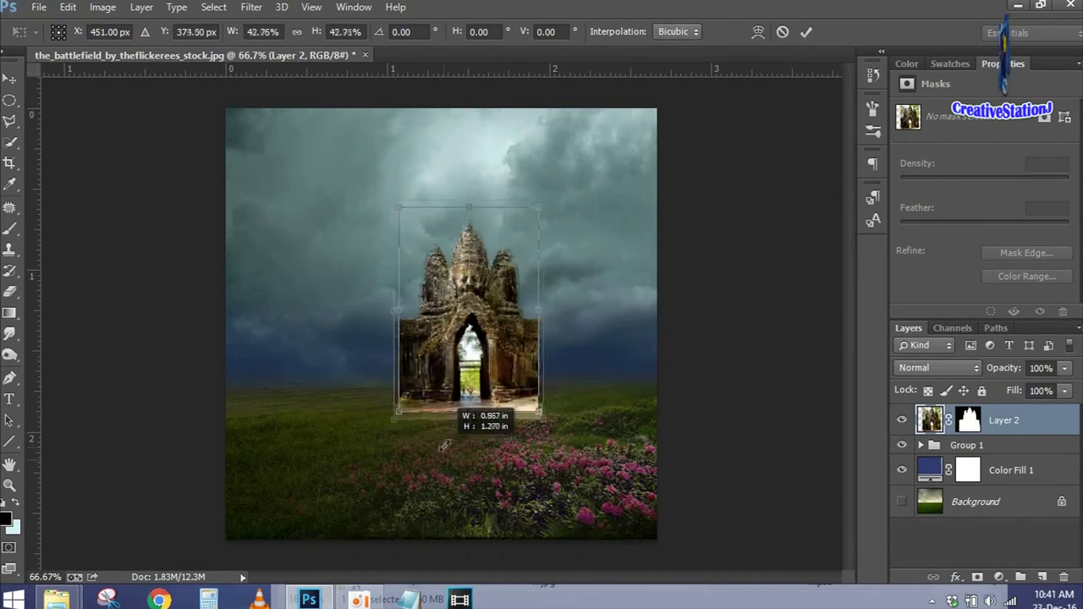
left_click_drag(469, 338, 537, 287)
left_click_drag(612, 191, 632, 191)
left_click_drag(592, 220, 613, 192)
Skew the temple's left edge upward.
right_click(618, 191)
left_click(592, 266)
left_click_drag(476, 142, 487, 165)
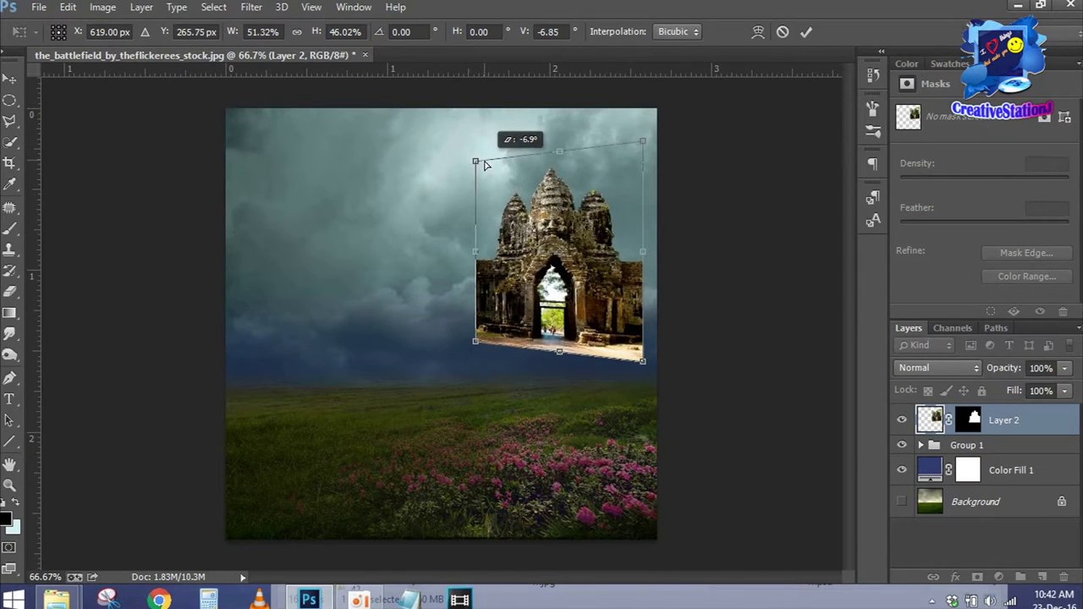
right_click(491, 191)
left_click(550, 280)
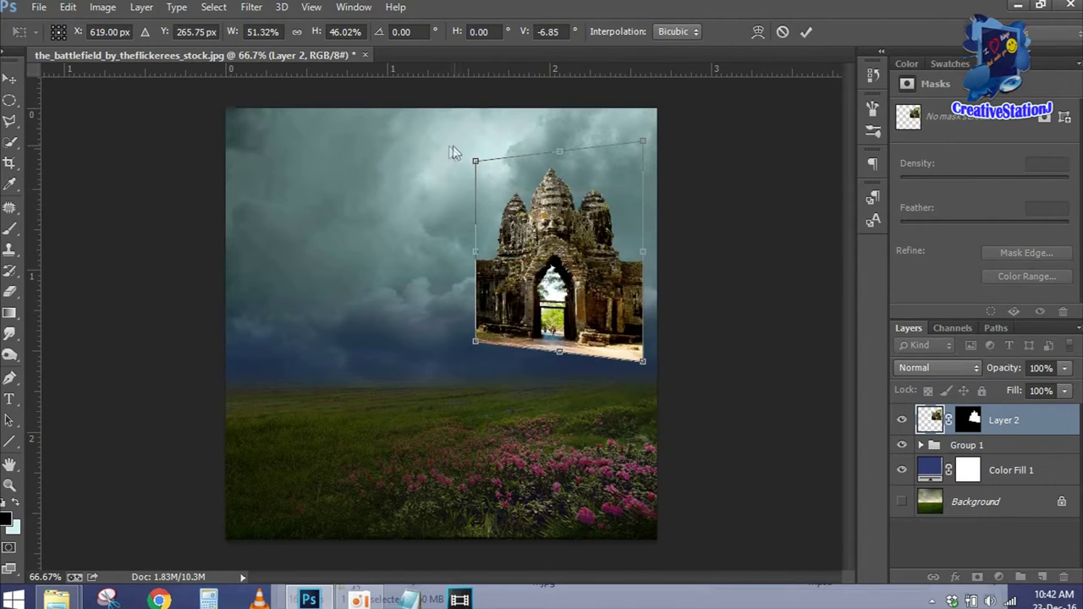
left_click(805, 31)
Rotate the temple about -3 degrees.
key("ctrl+t")
right_click(558, 166)
left_click(592, 212)
left_click_drag(459, 126, 458, 142)
left_click(805, 32)
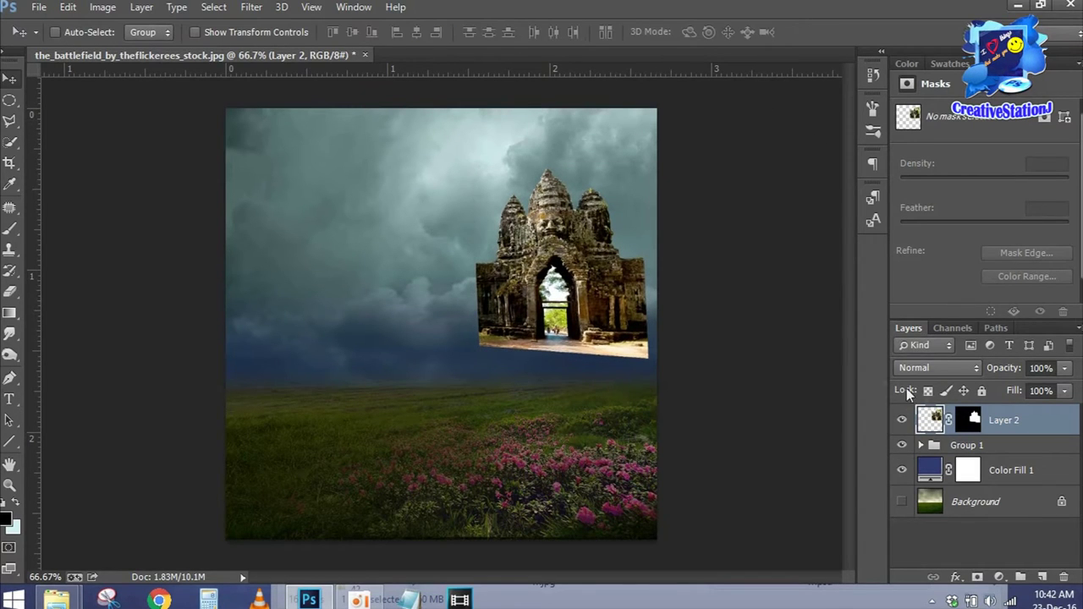
Apply the temple's existing layer mask and add a fresh one.
right_click(968, 420)
left_click(959, 306)
left_click(977, 576)
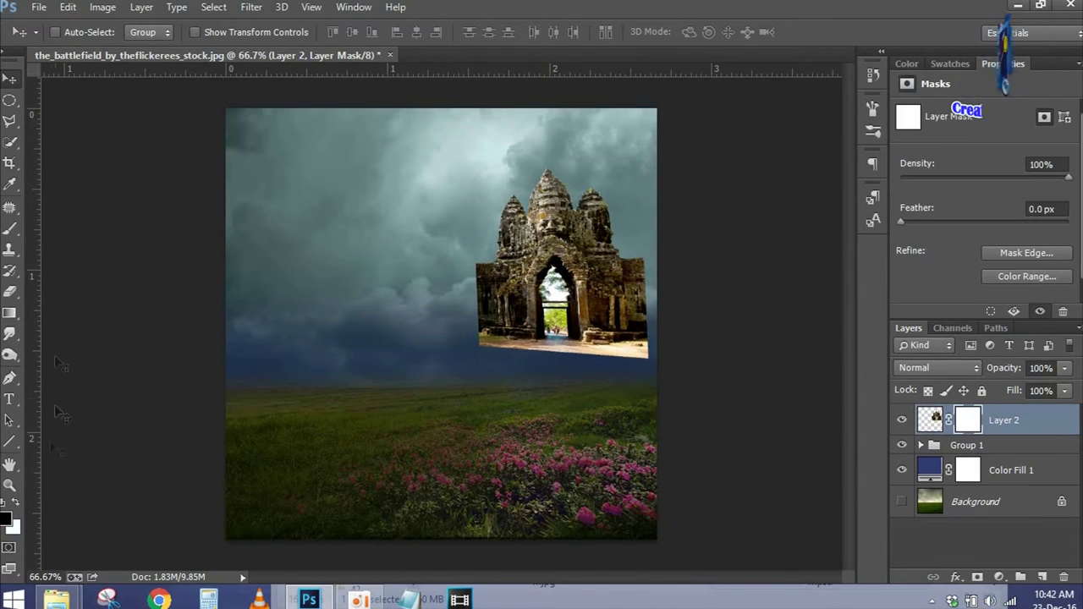
Gradient Layer 2's mask so the temple's base fades into the fog.
left_click(10, 313)
left_click_drag(369, 36, 404, 35)
mouse_move(558, 289)
left_mouse_down()
mouse_move(559, 376)
mouse_move(573, 375)
left_mouse_up()
mouse_move(484, 310)
left_mouse_down()
mouse_move(486, 288)
mouse_move(624, 302)
left_mouse_up()
key("ctrl+z")
left_click(9, 228)
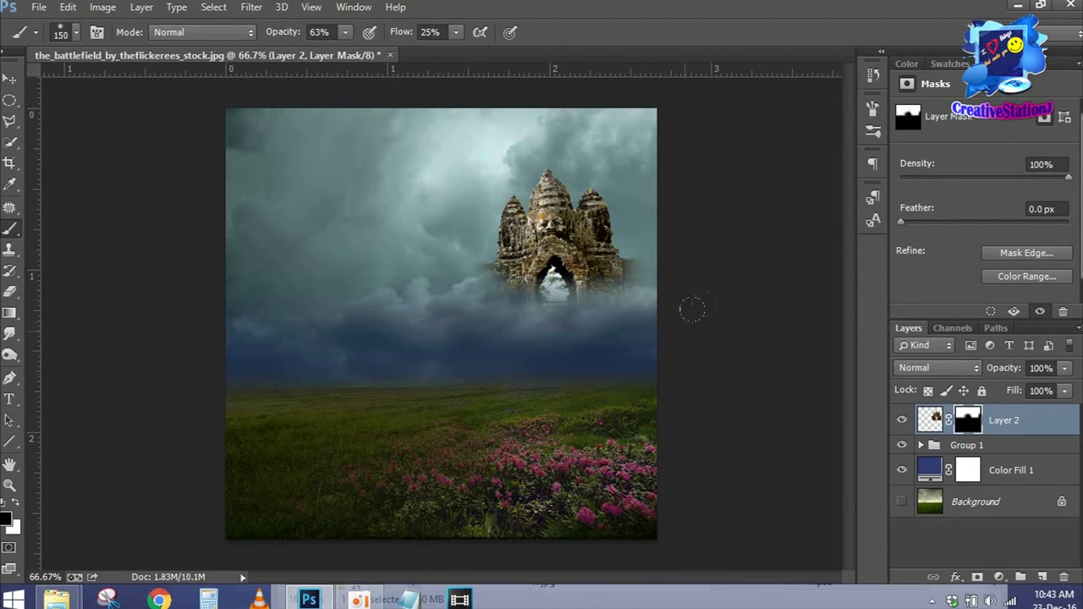
Rotate the temple slightly in two small transforms.
key("ctrl+t")
left_click_drag(665, 169, 660, 174)
key("Return")
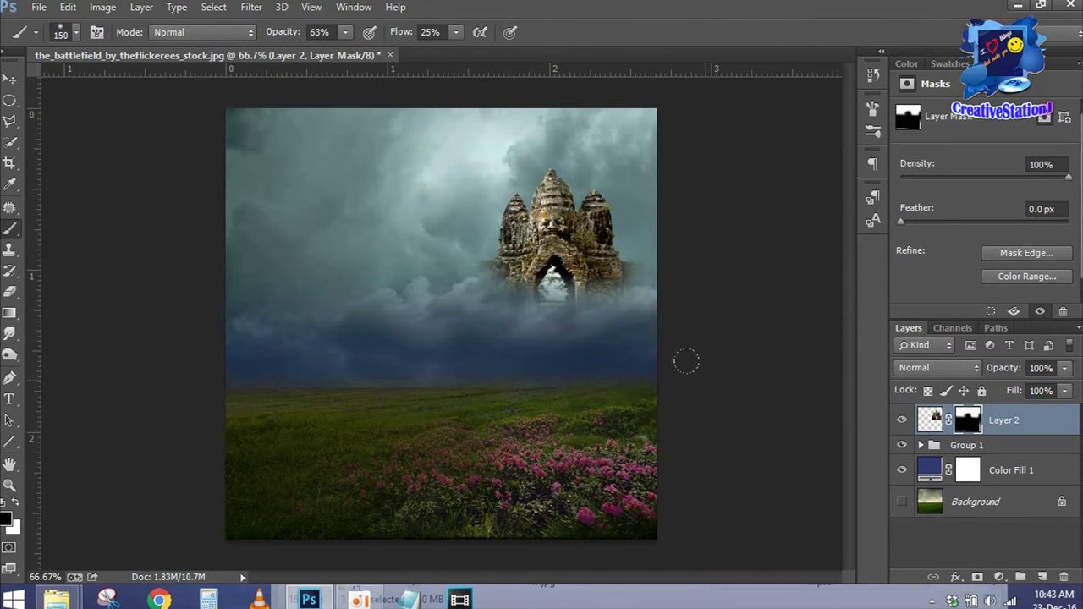
key("ctrl+t")
left_click_drag(658, 155, 695, 150)
left_click(803, 37)
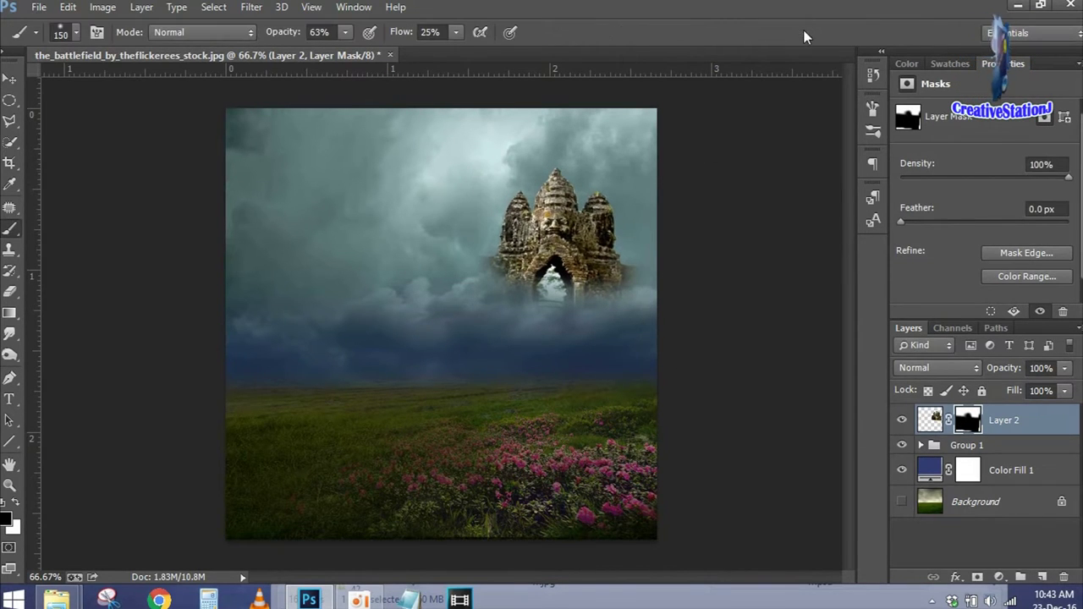
left_click(999, 577)
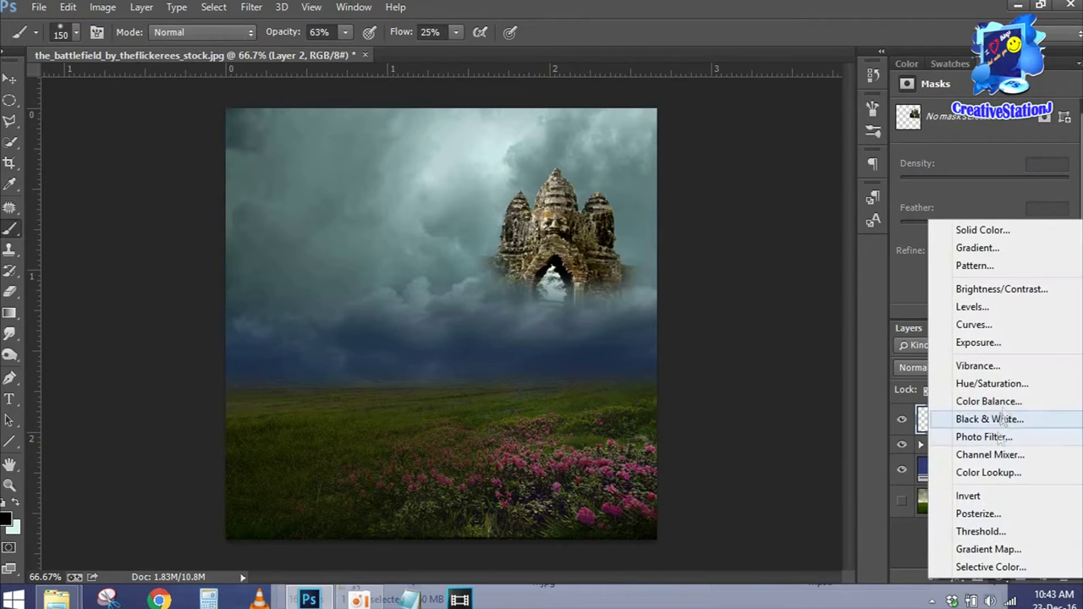
Add a darkening Curves 2 clipped to the temple, with its mask inverted to black.
left_click(1002, 322)
left_click(967, 312)
left_click_drag(1003, 215, 1008, 231)
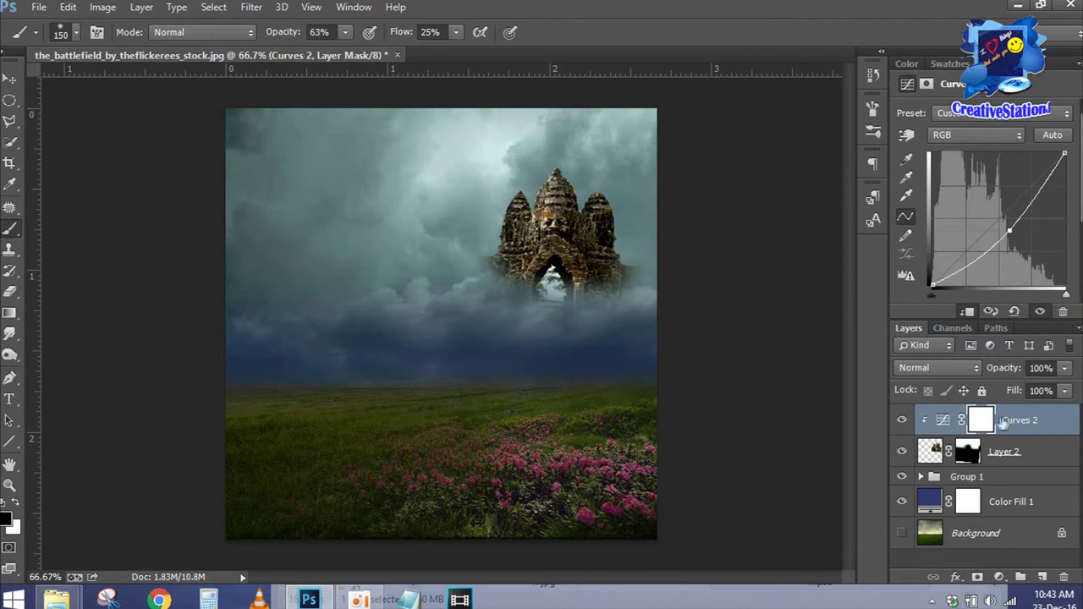
left_click(981, 418)
key("ctrl+i")
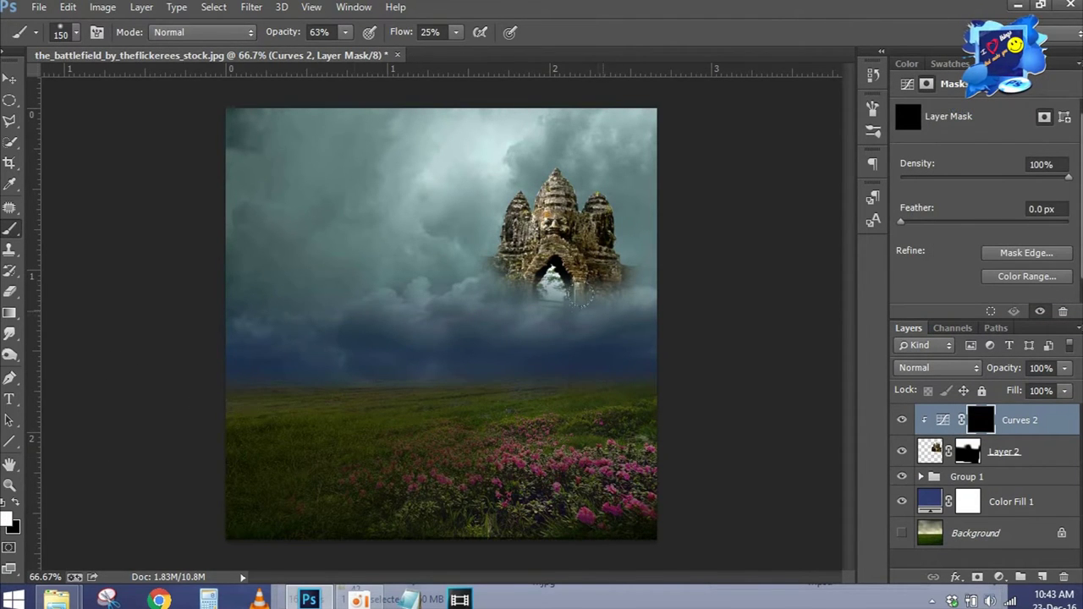
Paint shading onto the temple's arch, left tower and central face.
scroll(584, 292, "up", 2)
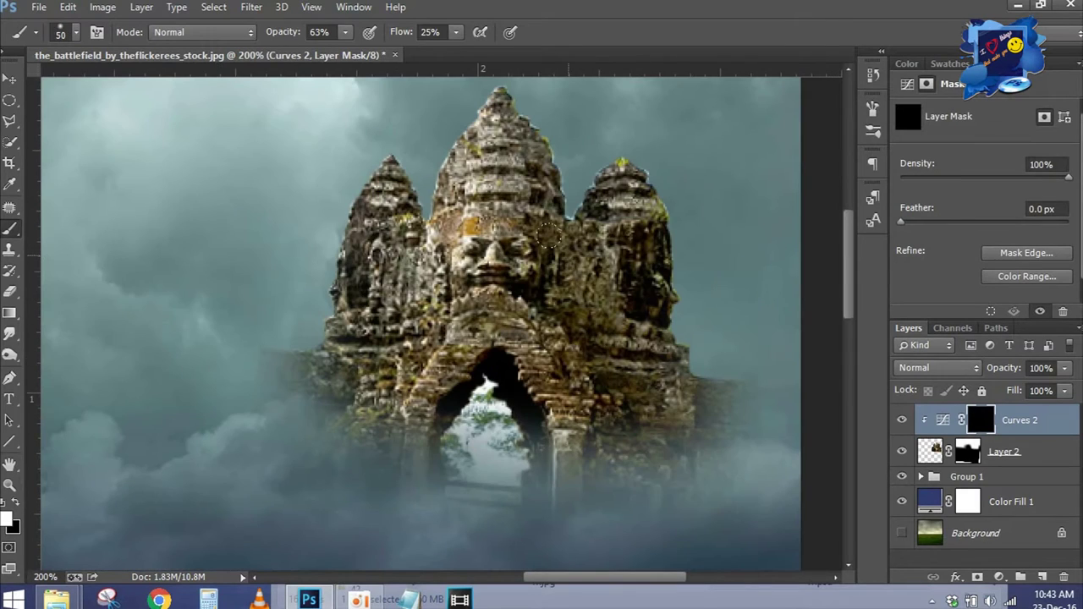
left_click_drag(597, 378, 576, 415)
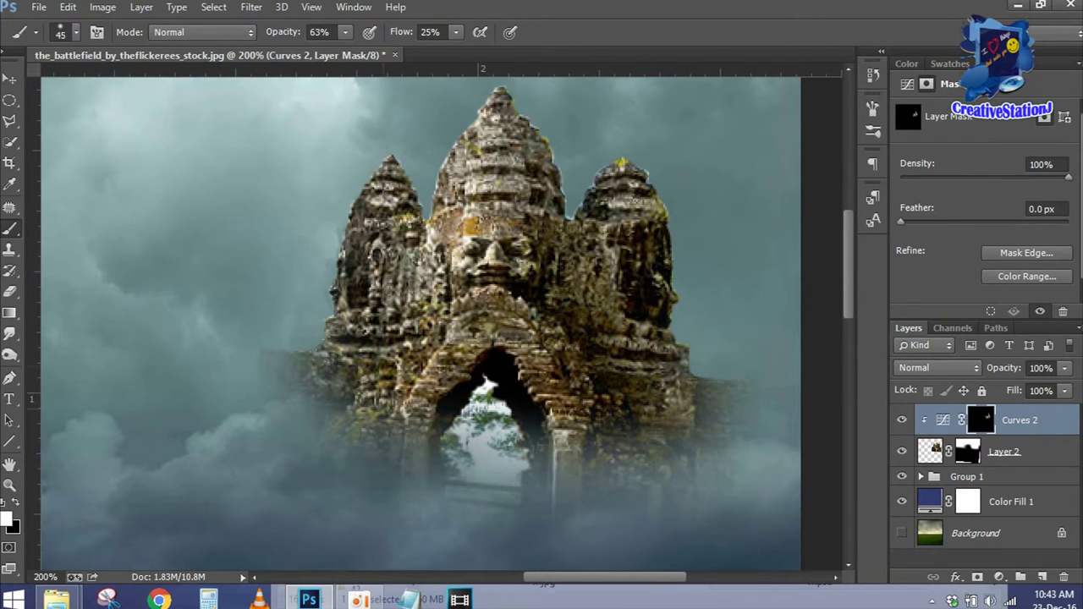
left_click_drag(402, 193, 499, 241)
left_click_drag(404, 35, 409, 36)
mouse_move(651, 246)
left_mouse_down()
mouse_move(647, 389)
mouse_move(613, 224)
left_mouse_up()
left_click_drag(525, 135, 569, 362)
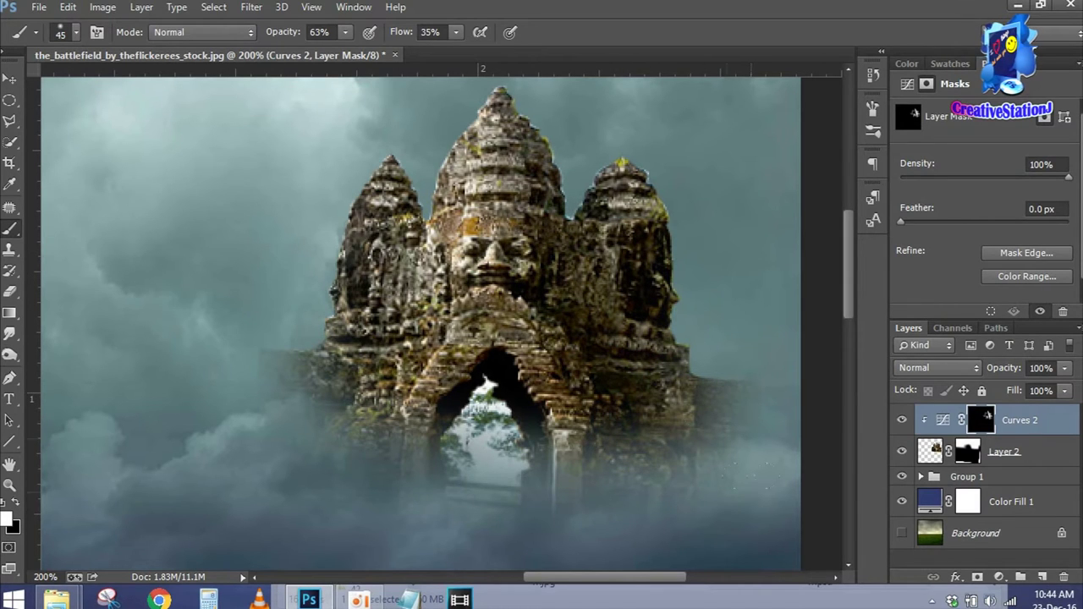
left_click_drag(422, 326, 389, 179)
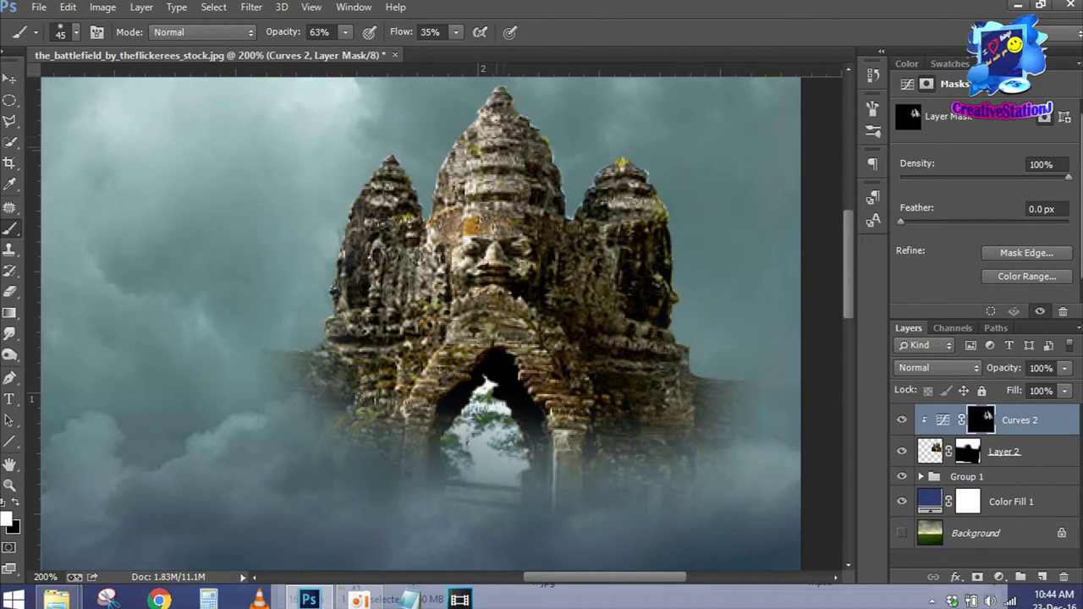
left_click_drag(499, 237, 528, 270)
key("ctrl+0")
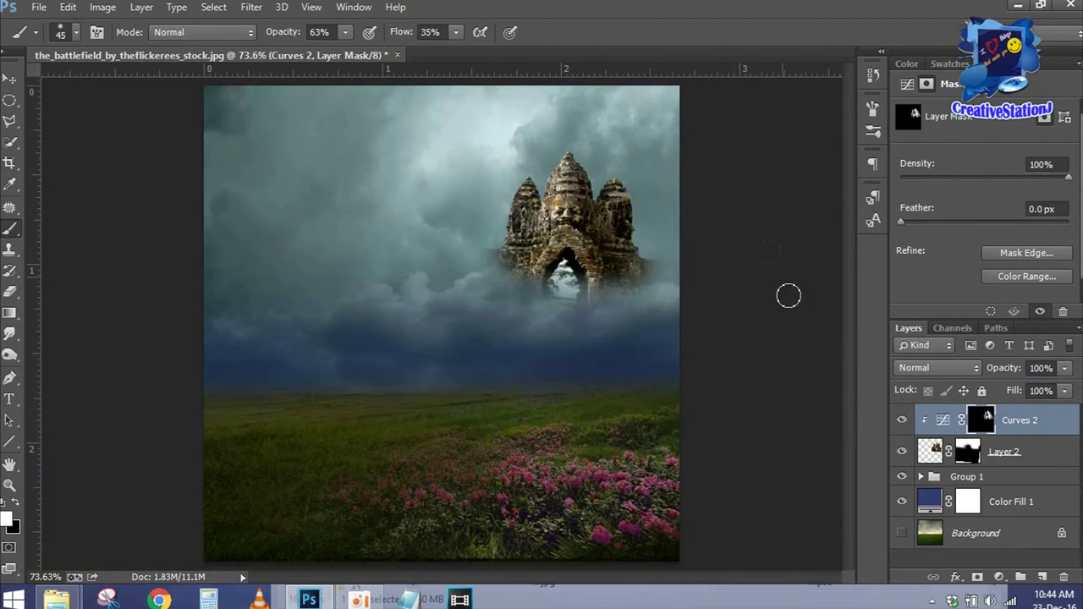
Rotate the Curves 2 shading mask about -2 degrees.
key("ctrl+t")
left_click_drag(694, 142, 690, 132)
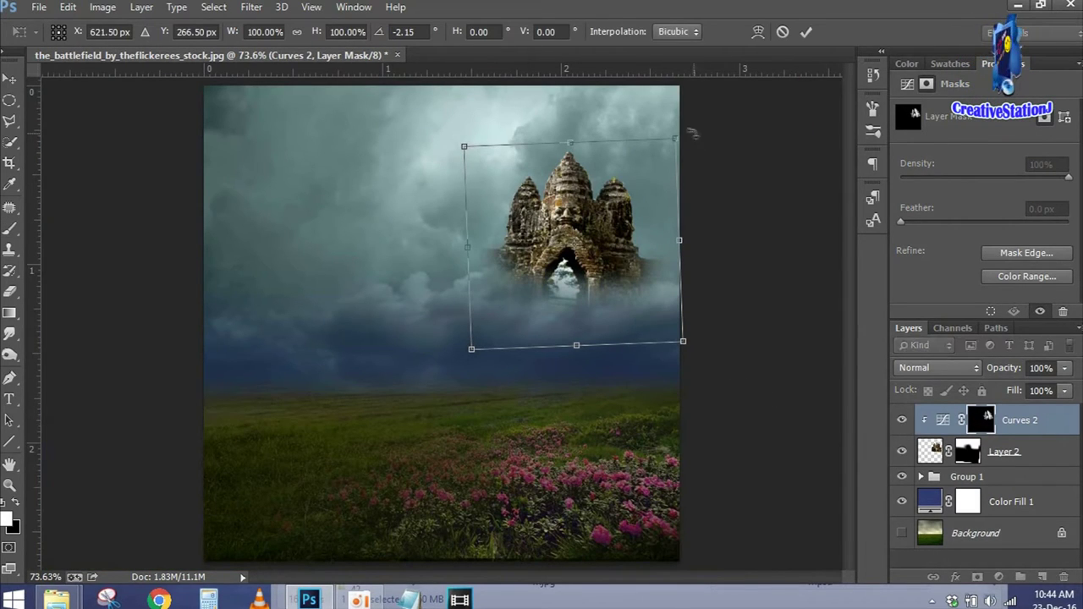
key("Return")
key("b")
Commit the temple's slight re-tilt and add an empty Layer 3 above Curves 2.
left_click(967, 452)
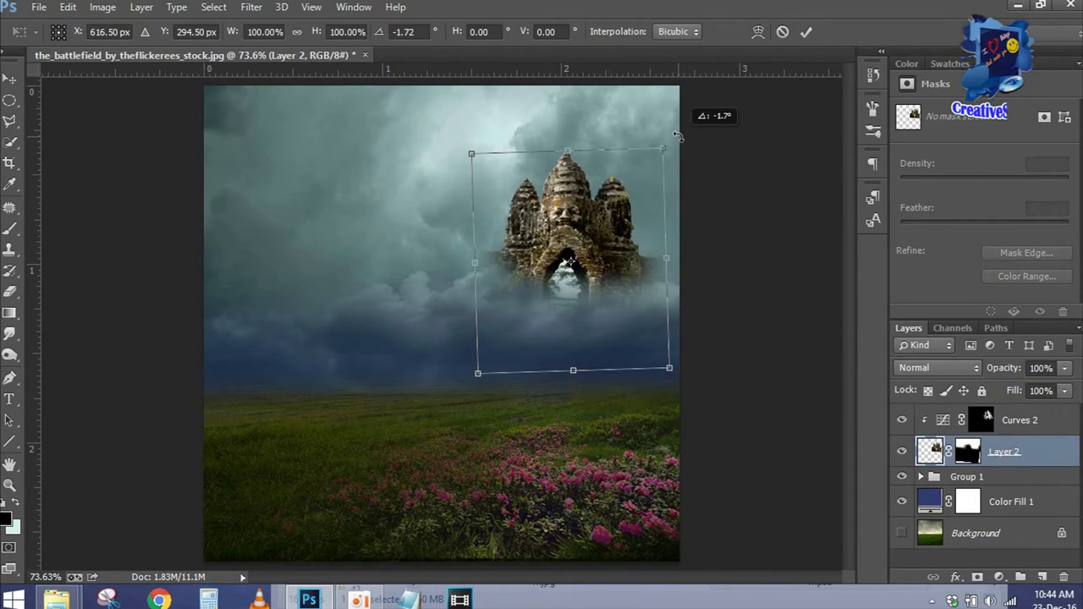
key("Return")
key("b")
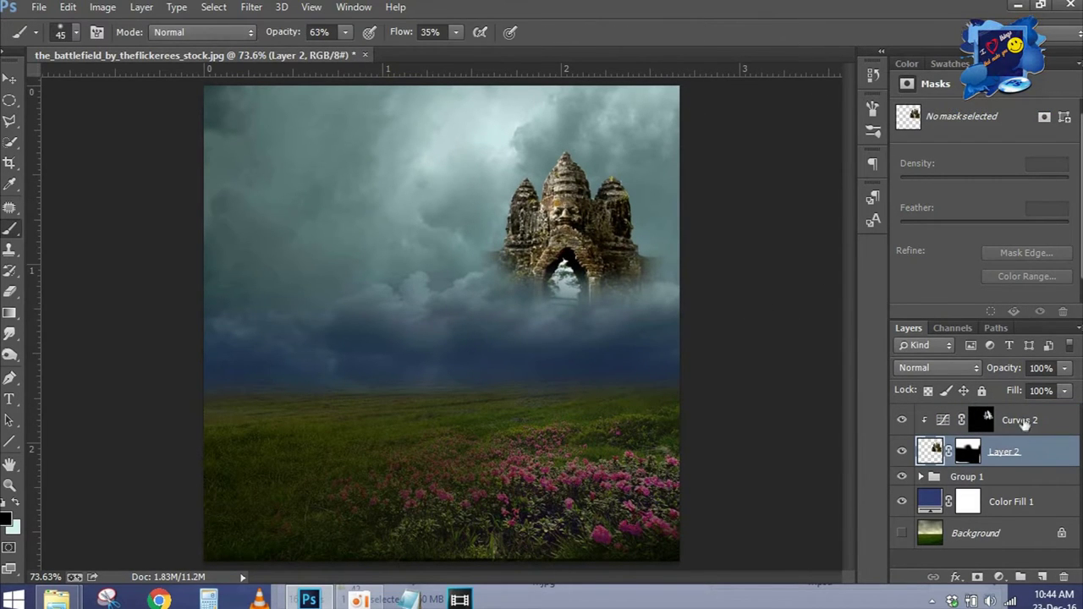
left_click(1021, 420)
left_click(1041, 576)
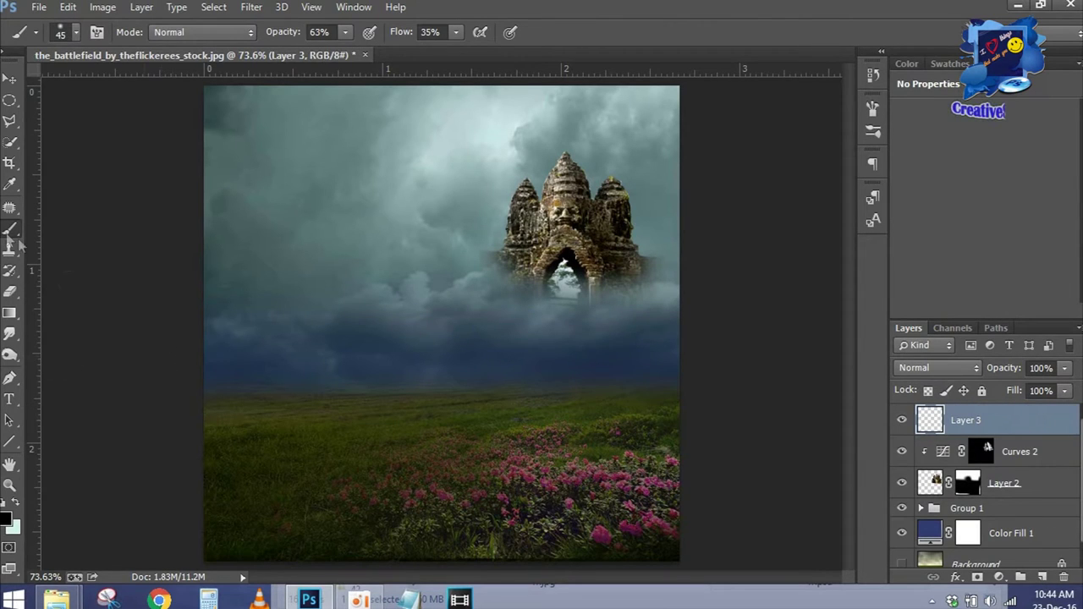
Set up a 176 px brush with Shape Dynamics and sample a grey-teal colour from the sky.
right_click(499, 338)
scroll(592, 491, "down", 5)
left_click(545, 501)
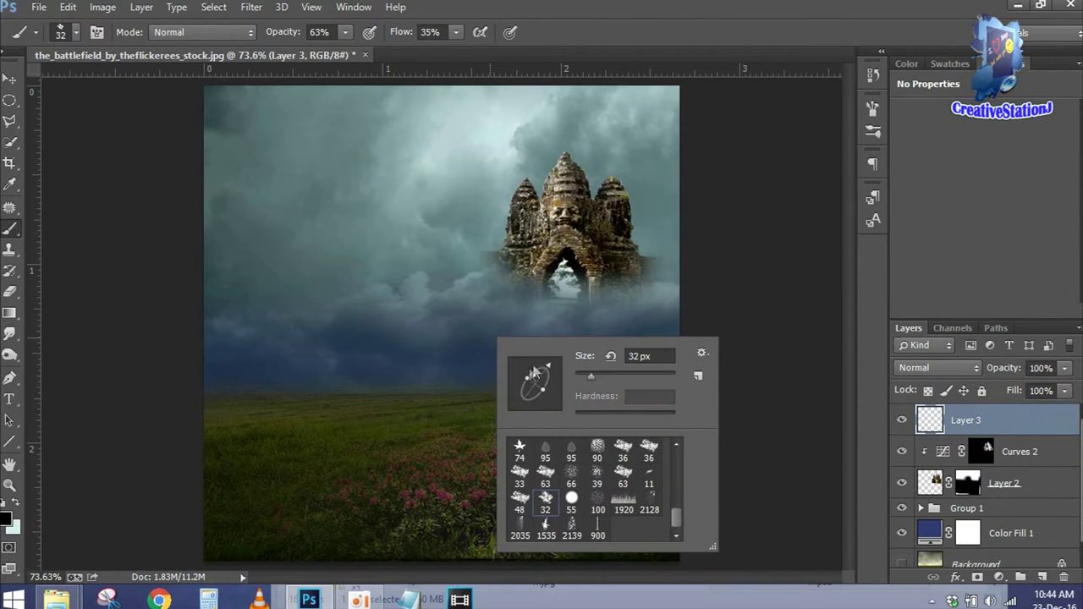
left_click(645, 378)
key("Return")
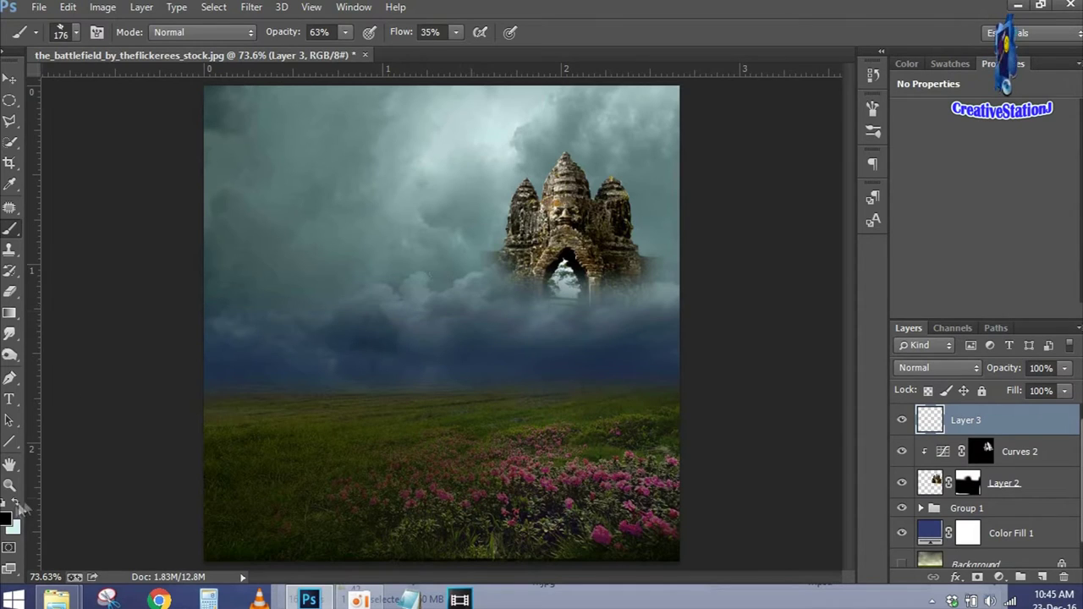
left_click(358, 135, "alt")
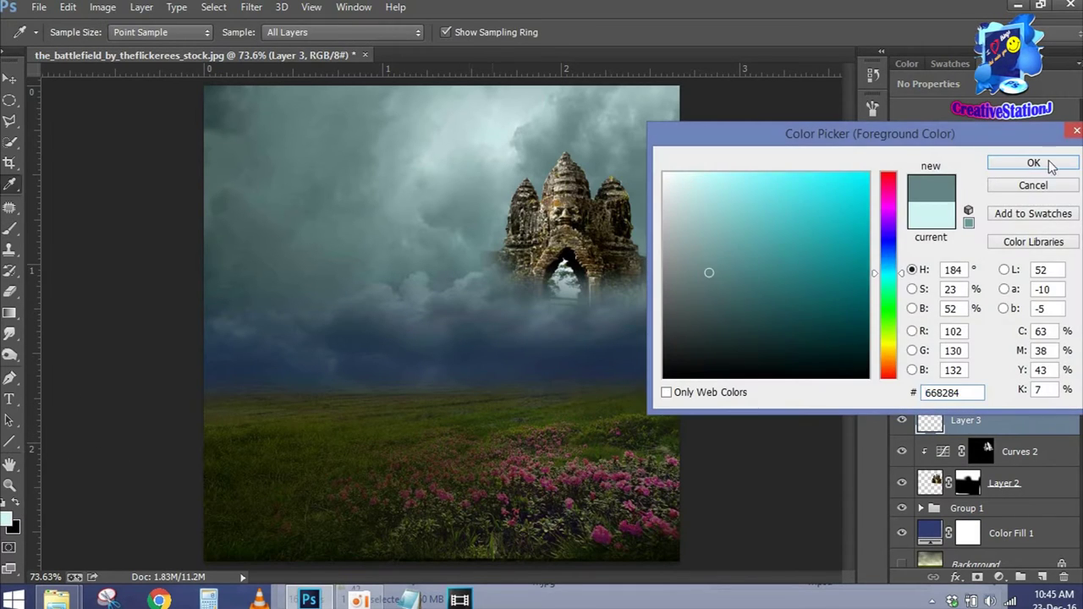
key("F5")
left_click(599, 160)
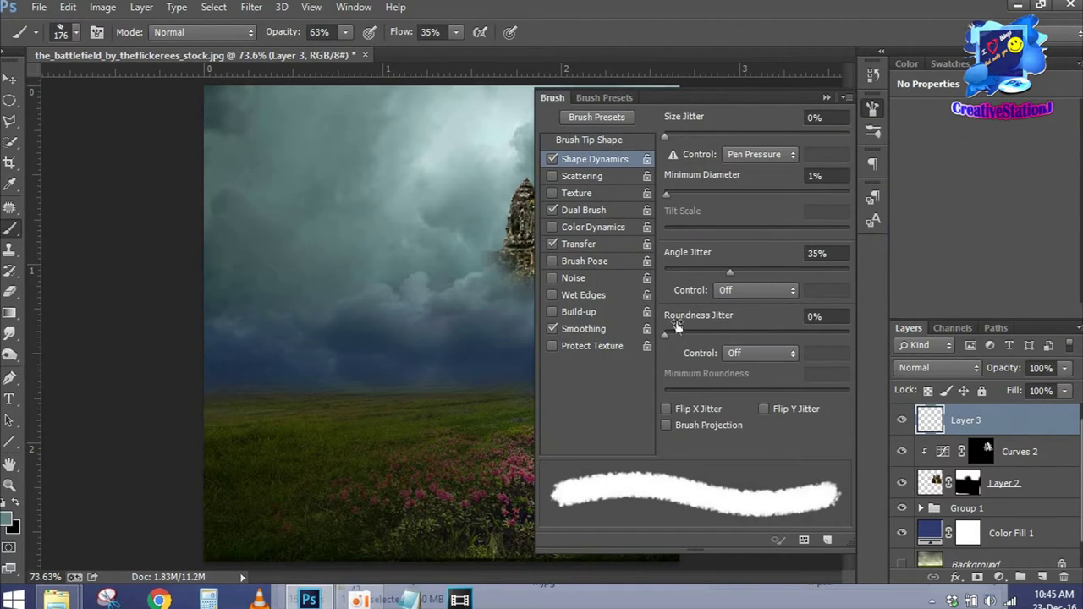
key("F5")
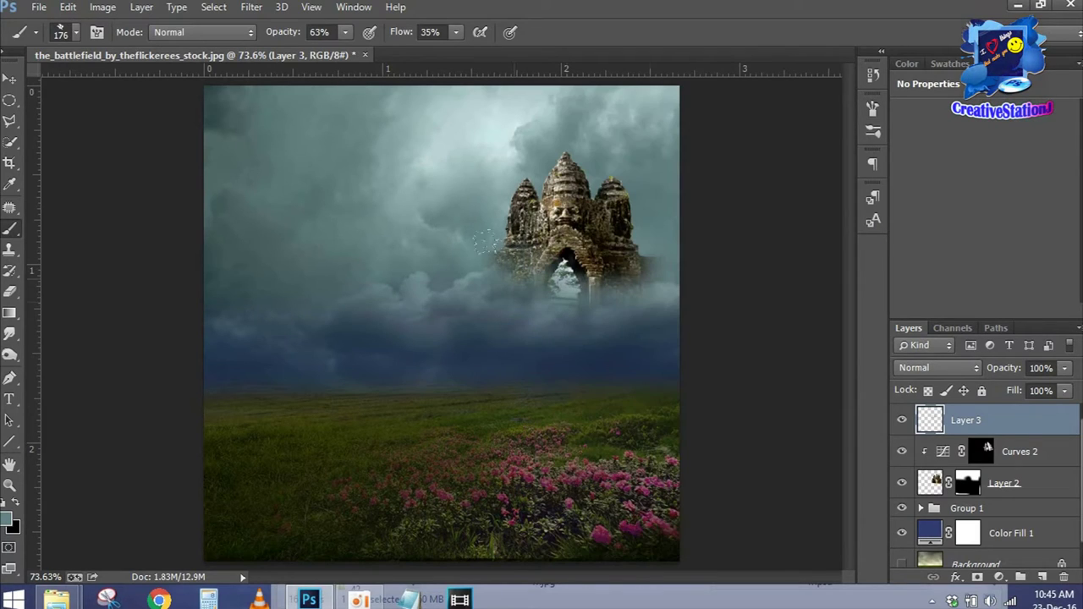
Paint faint fog over the sky, the temple towers and gate, and the clouds below.
left_click_drag(438, 174, 467, 163)
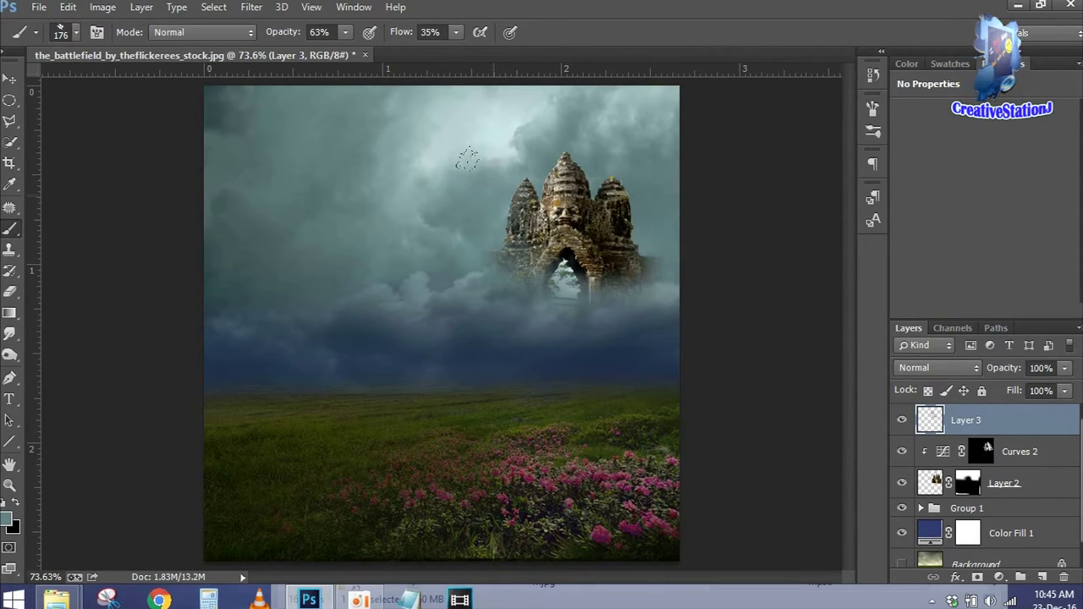
left_click_drag(549, 157, 608, 199)
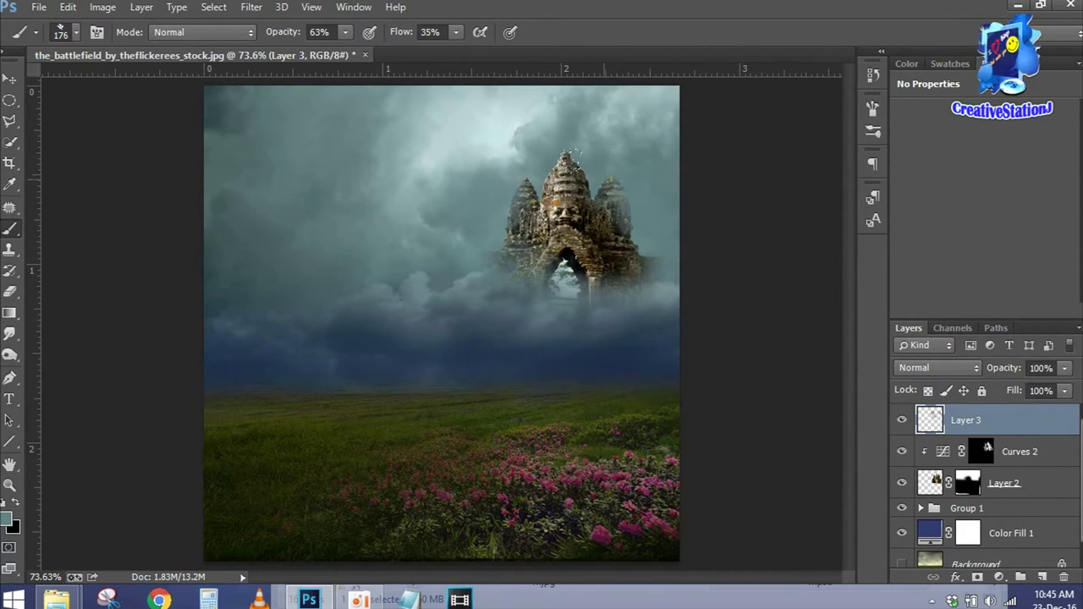
left_click_drag(516, 157, 537, 275)
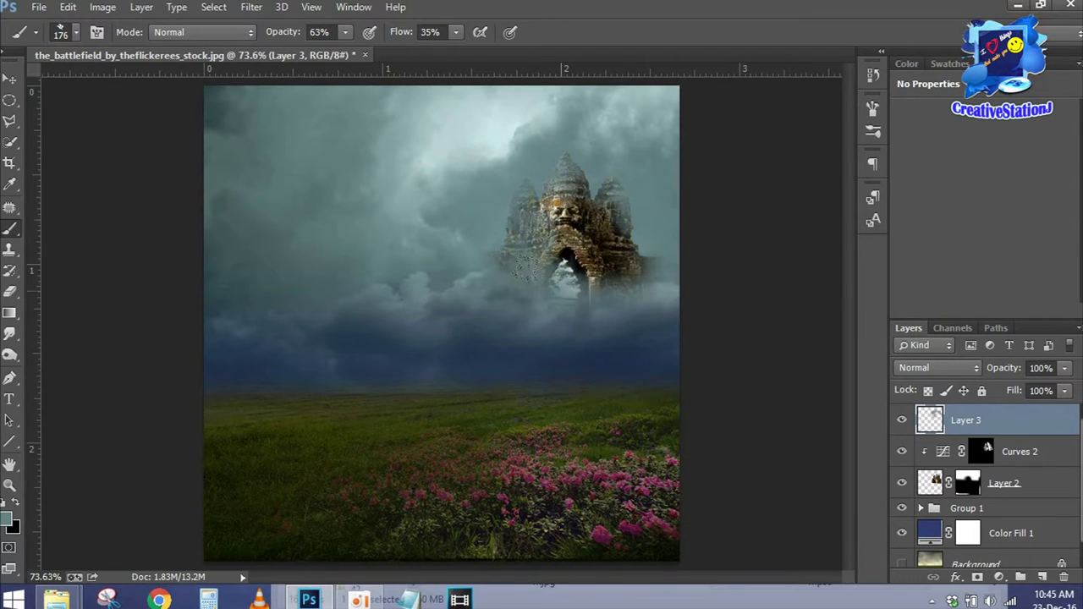
left_click_drag(550, 216, 596, 266)
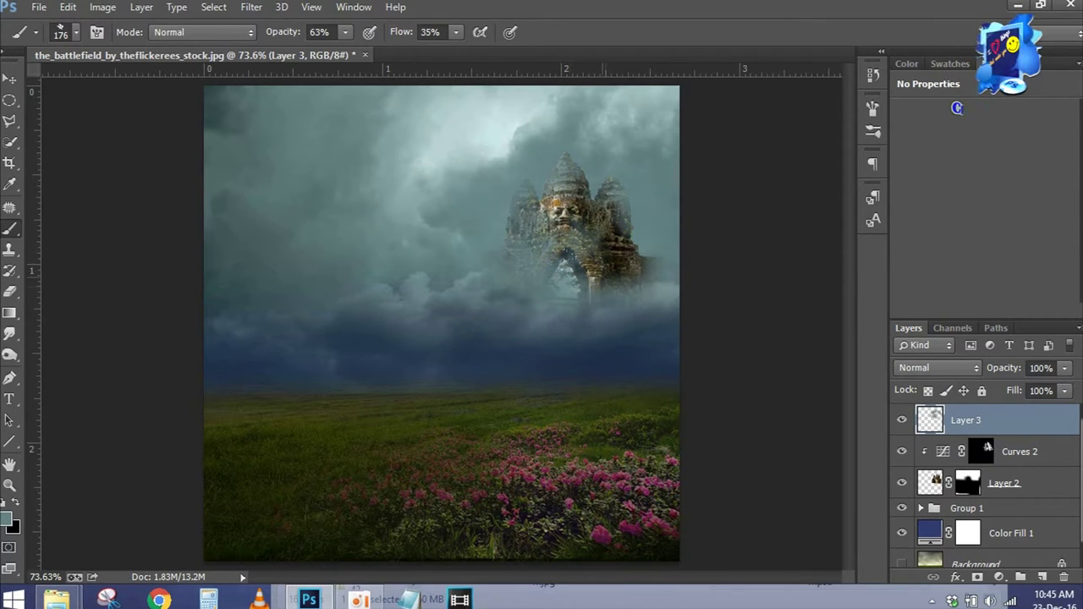
left_click_drag(563, 320, 457, 347)
At 300 px, spread fog around the temple base, the clouds and the left and right grass edges.
key("bracketright")
key("bracketright")
key("bracketright")
mouse_move(541, 321)
left_mouse_down()
mouse_move(630, 372)
mouse_move(669, 321)
left_mouse_up()
left_click_drag(592, 228, 634, 288)
left_click_drag(669, 355, 558, 423)
left_click_drag(508, 389, 651, 364)
mouse_move(347, 363)
left_mouse_down()
mouse_move(228, 338)
mouse_move(237, 253)
left_mouse_up()
left_click_drag(254, 389, 219, 423)
left_click_drag(222, 334, 237, 423)
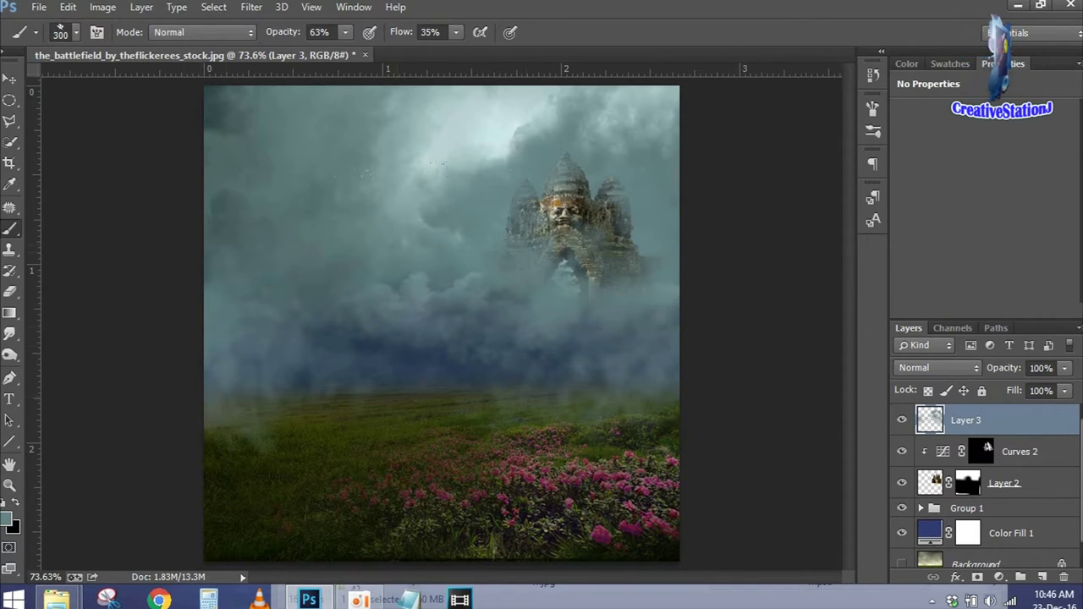
Switch to a pale cyan and brush more fog across the lower temple.
left_click(7, 520)
left_click(688, 192)
left_click(1033, 160)
mouse_move(393, 180)
left_mouse_down()
mouse_move(609, 287)
mouse_move(601, 171)
left_mouse_up()
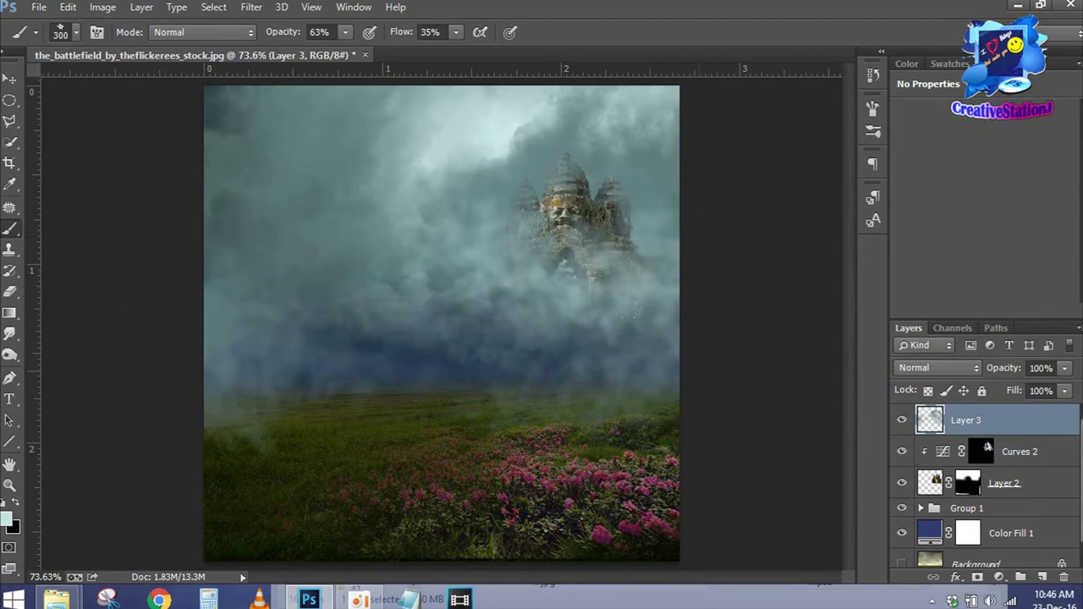
left_click(1015, 484, "shift")
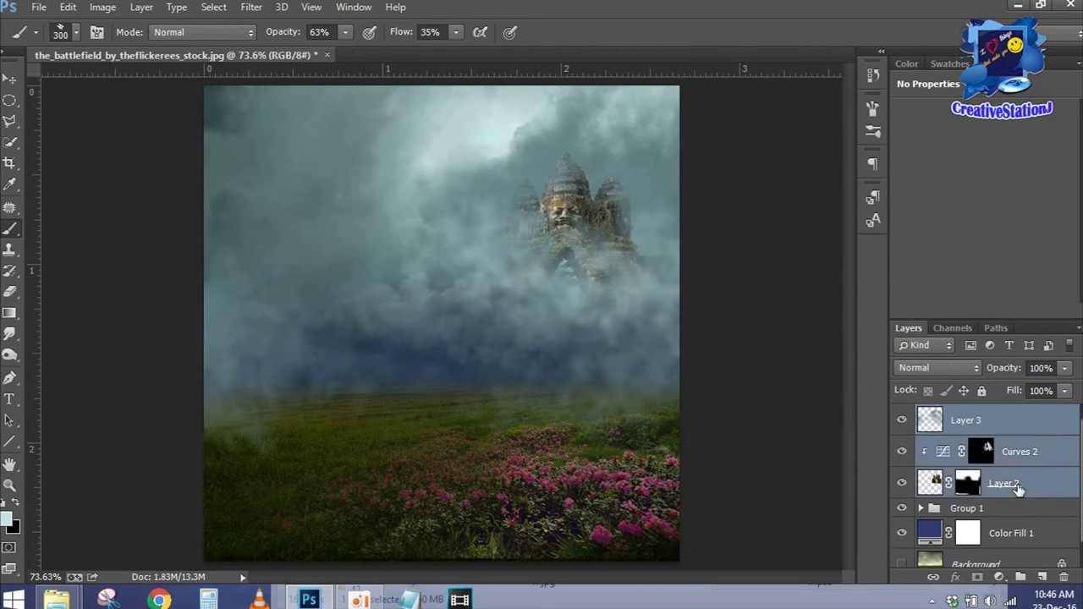
Group Layer 3, Curves 2 and Layer 2 into Group 2, then commit the moon and move it into Group 1.
key("ctrl+g")
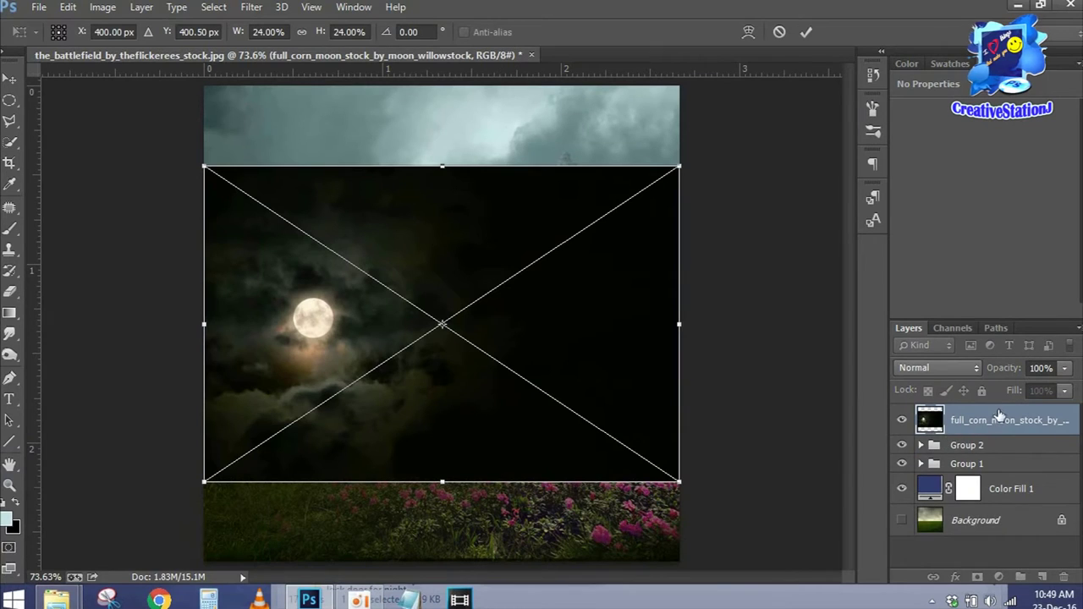
left_click(805, 32)
key("b")
left_click(921, 463)
mouse_move(1007, 420)
left_mouse_down()
mouse_move(1009, 472)
mouse_move(1012, 460)
left_mouse_up()
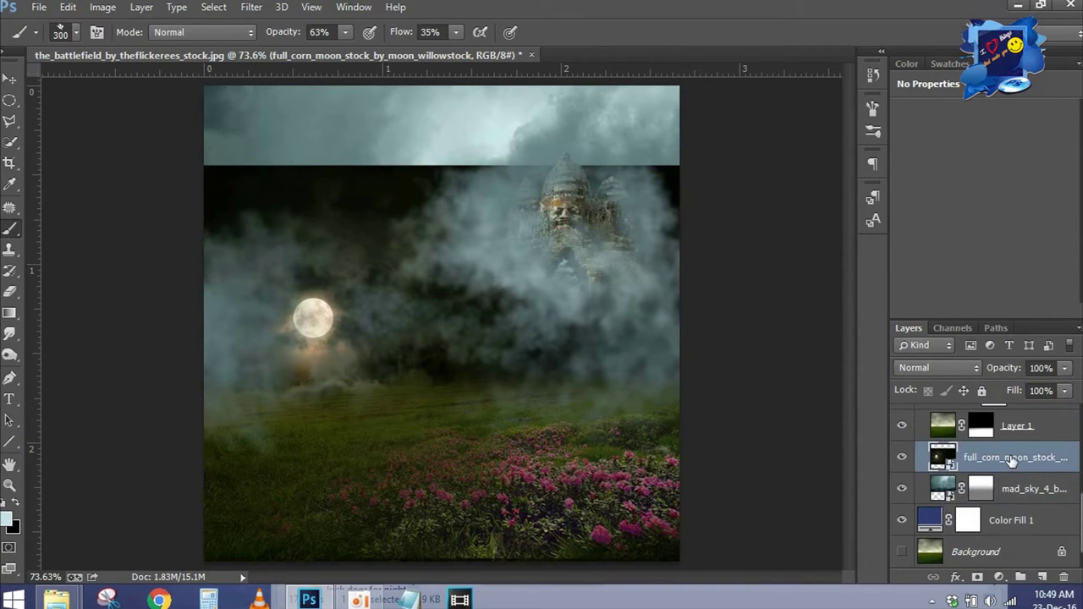
Move the moon photo up to the top of the canvas and give it a layer mask.
key("v")
mouse_move(305, 237)
left_mouse_down()
mouse_move(425, 78)
mouse_move(521, 197)
left_mouse_up()
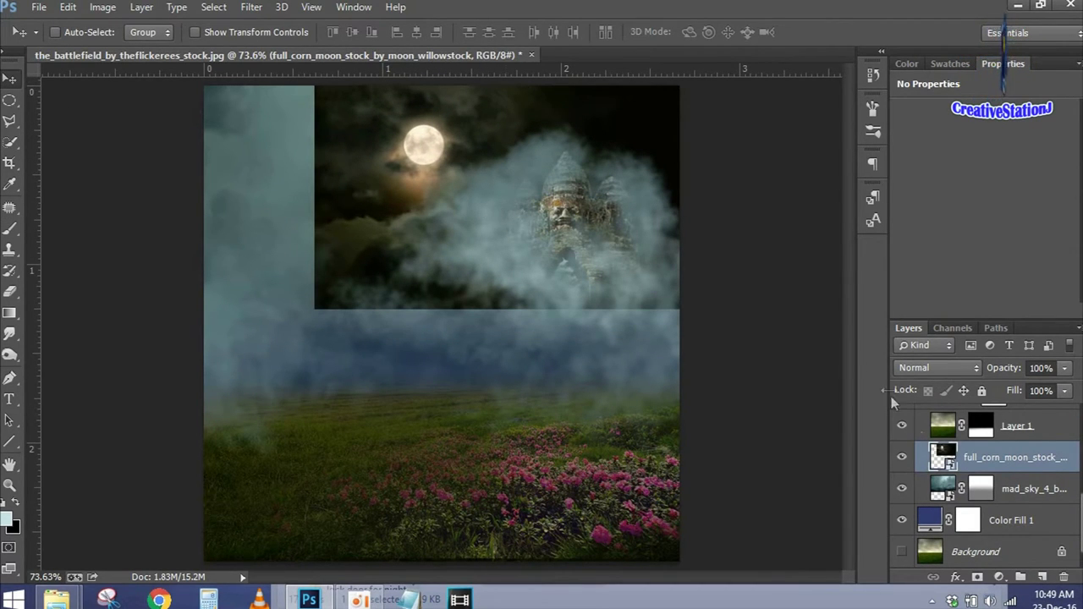
left_click(977, 576)
key("b")
right_click(268, 367)
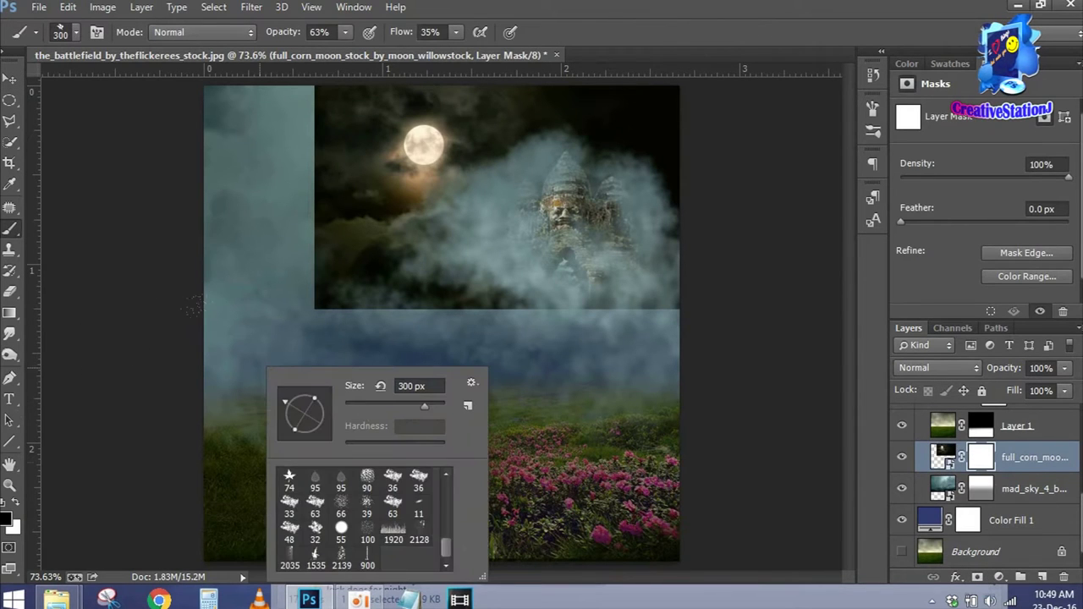
Mask the moon photo's left, top-right and right hard edges with a soft round brush.
left_click(341, 480)
left_click_drag(338, 161, 474, 287)
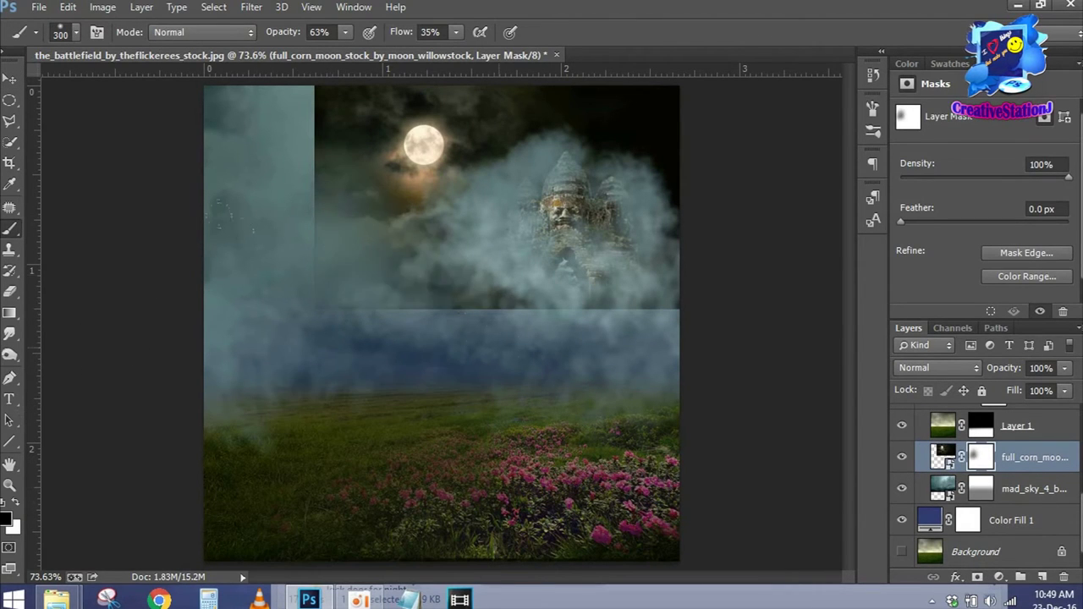
left_click_drag(226, 105, 355, 127)
left_click_drag(507, 253, 626, 136)
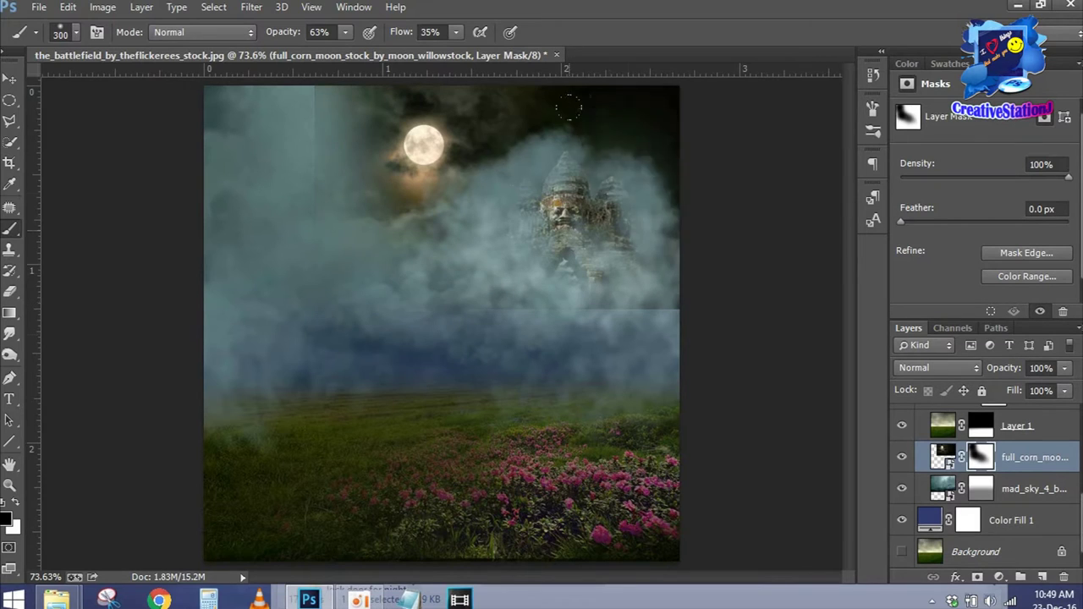
left_click_drag(668, 304, 655, 224)
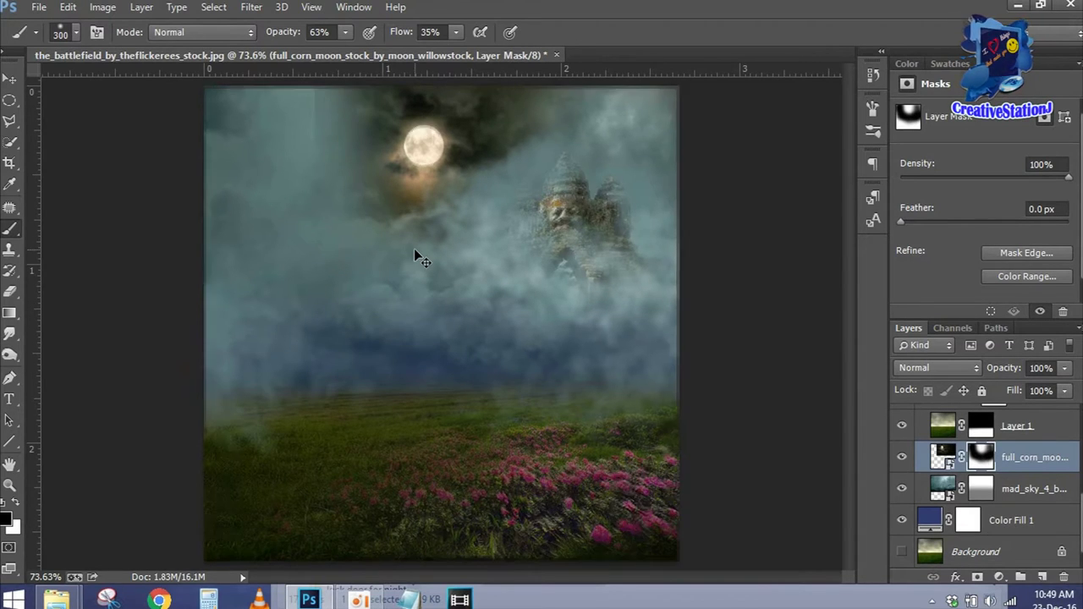
Soften the moon mask near the top-right and add a Levels adjustment above it.
key("ctrl+minus")
key("ctrl+minus")
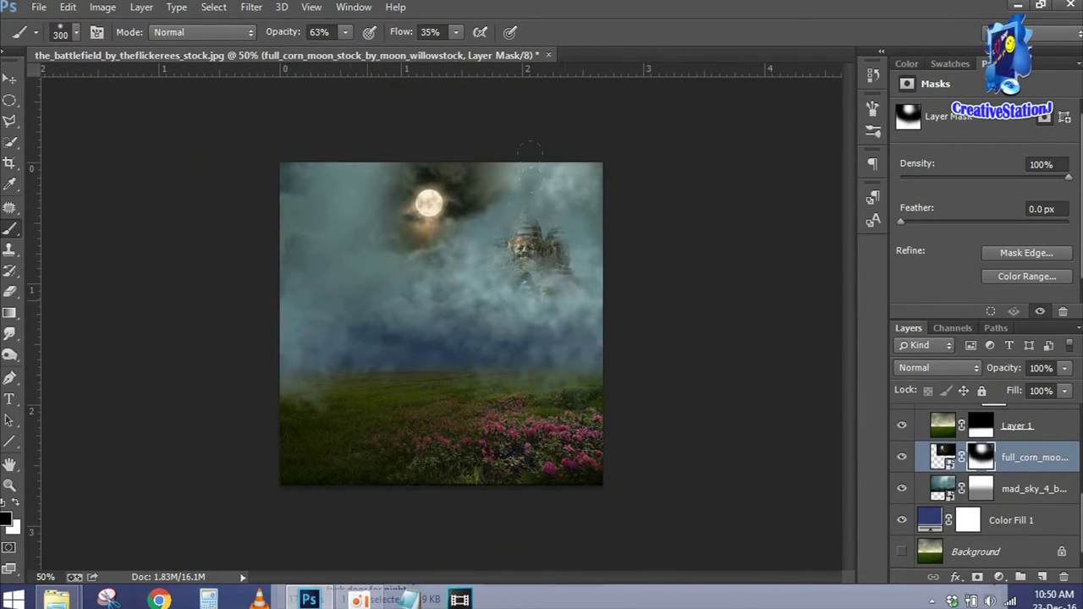
left_click_drag(529, 150, 544, 131)
key("ctrl+0")
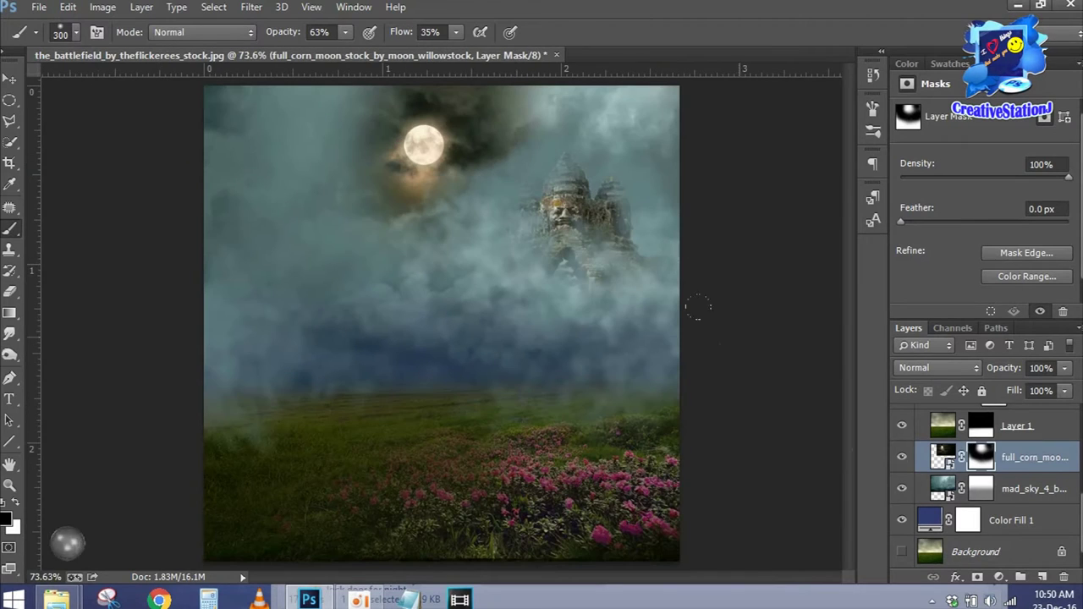
left_click(998, 577)
left_click(984, 308)
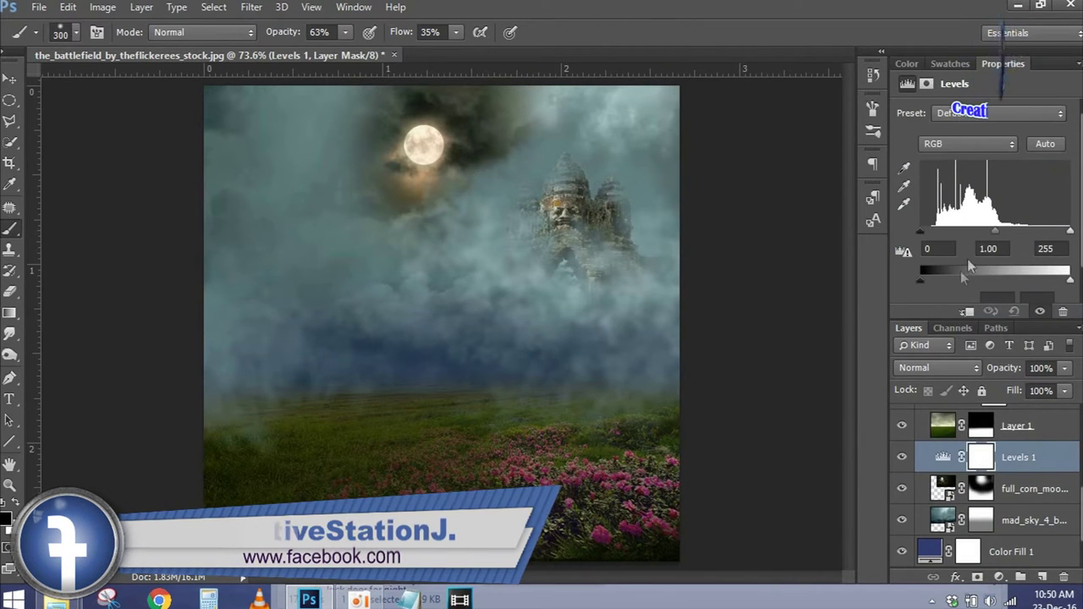
Brighten the moon with Levels midtones at 4.20 and slightly lowered output whites.
left_click_drag(995, 231, 928, 234)
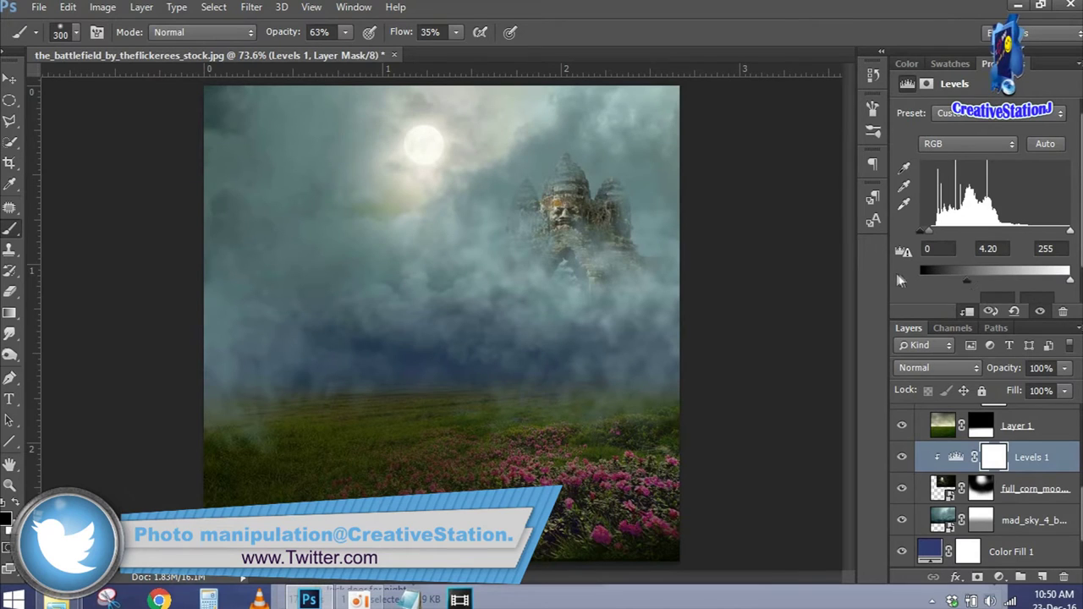
left_click_drag(1065, 281, 1045, 282)
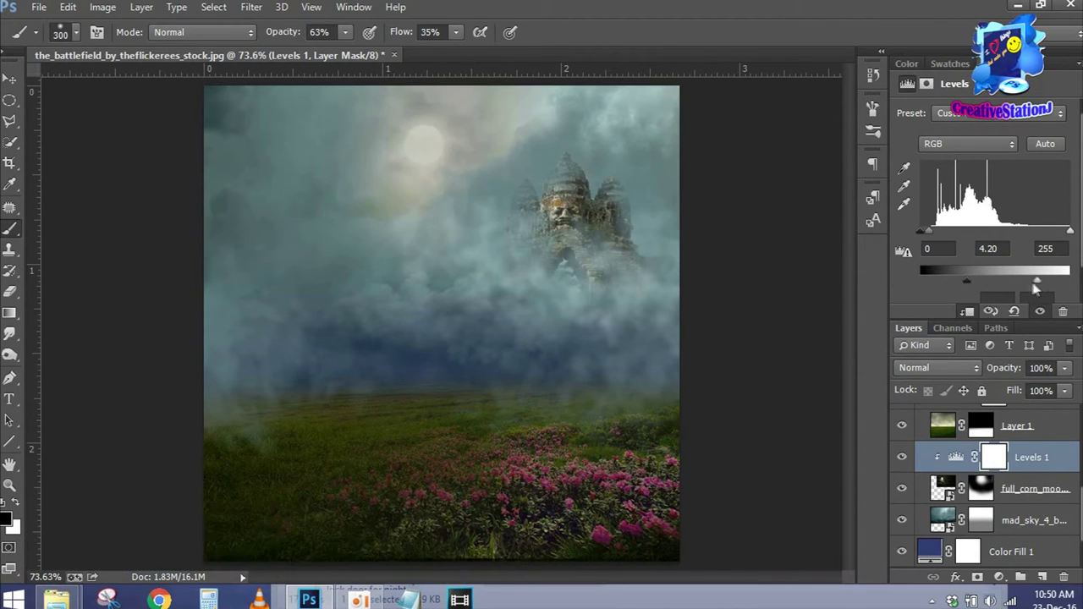
key("ctrl+minus")
key("ctrl+minus")
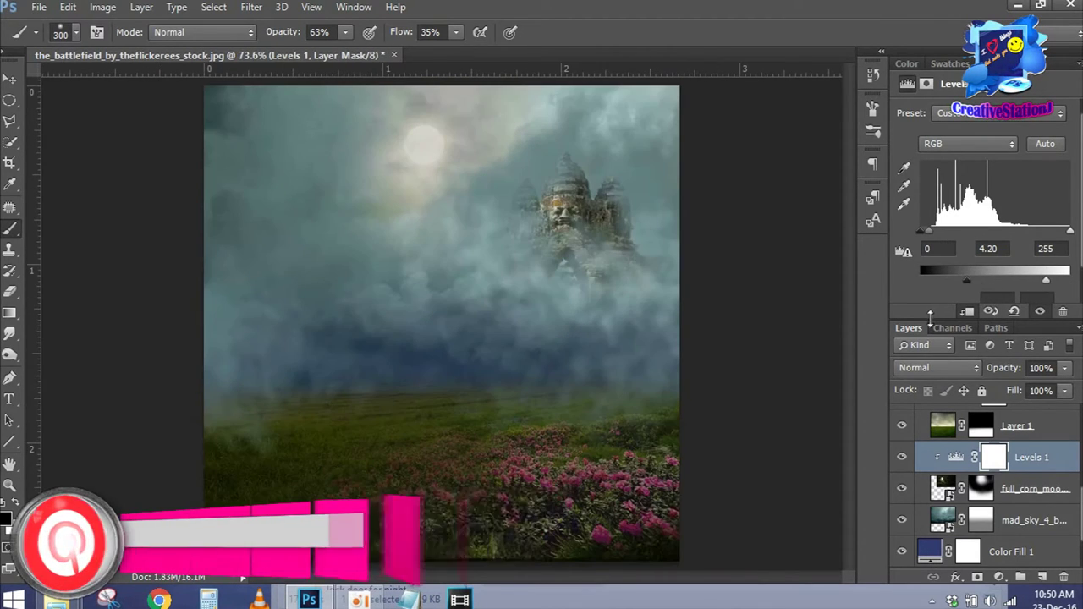
Group the moon and Levels 1 into Group 3 and shift it left.
left_click(1027, 491, "shift")
key("ctrl+g")
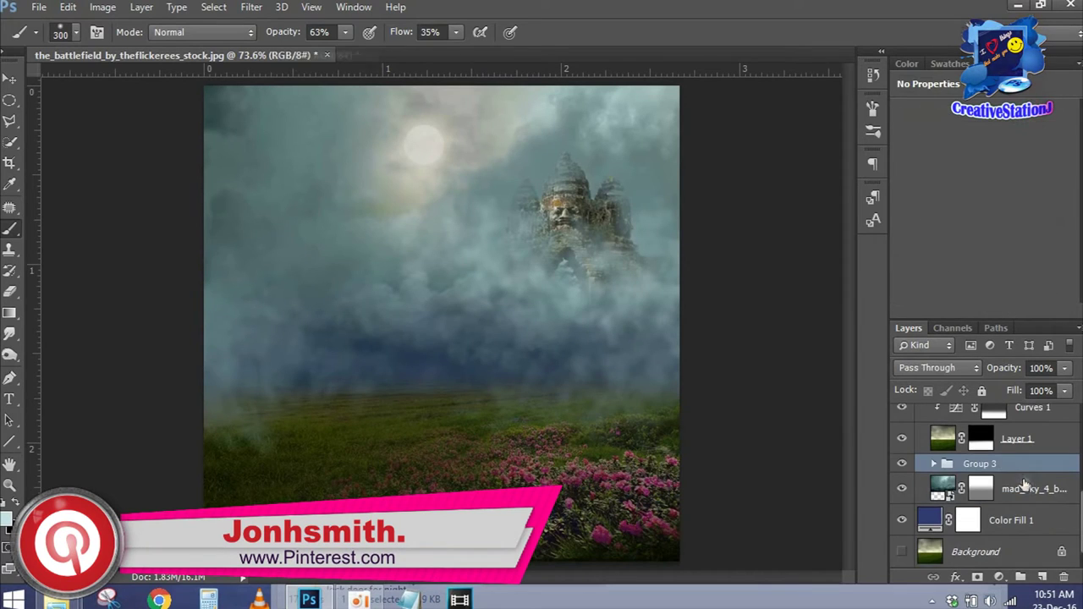
key("v")
mouse_move(415, 168)
left_mouse_down()
mouse_move(274, 177)
mouse_move(418, 161)
left_mouse_up()
Fade the moon layer to 68% opacity.
left_click(933, 464)
left_click(993, 520)
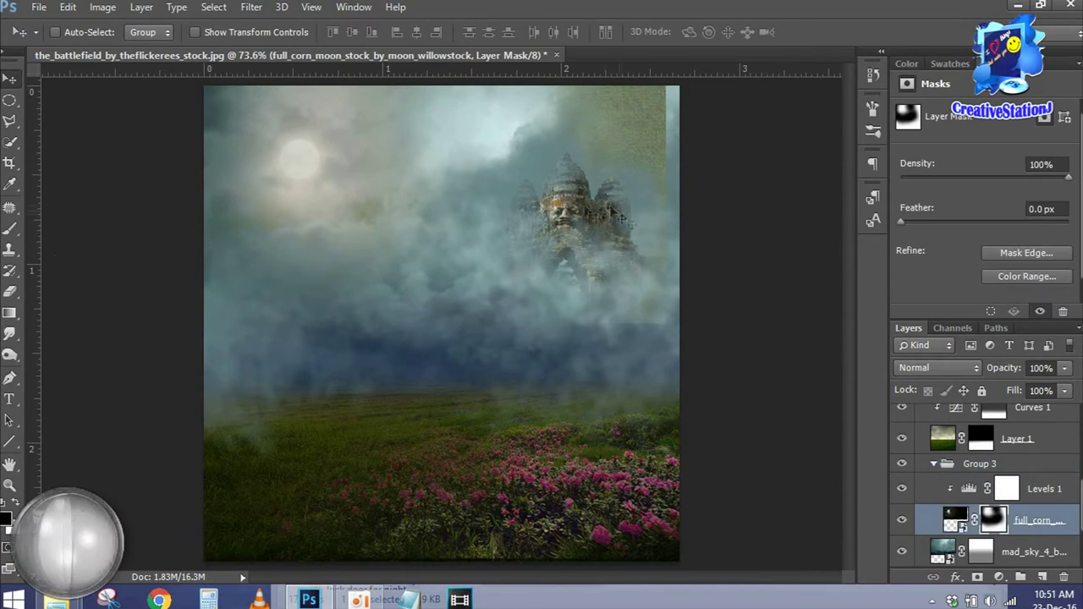
key("b")
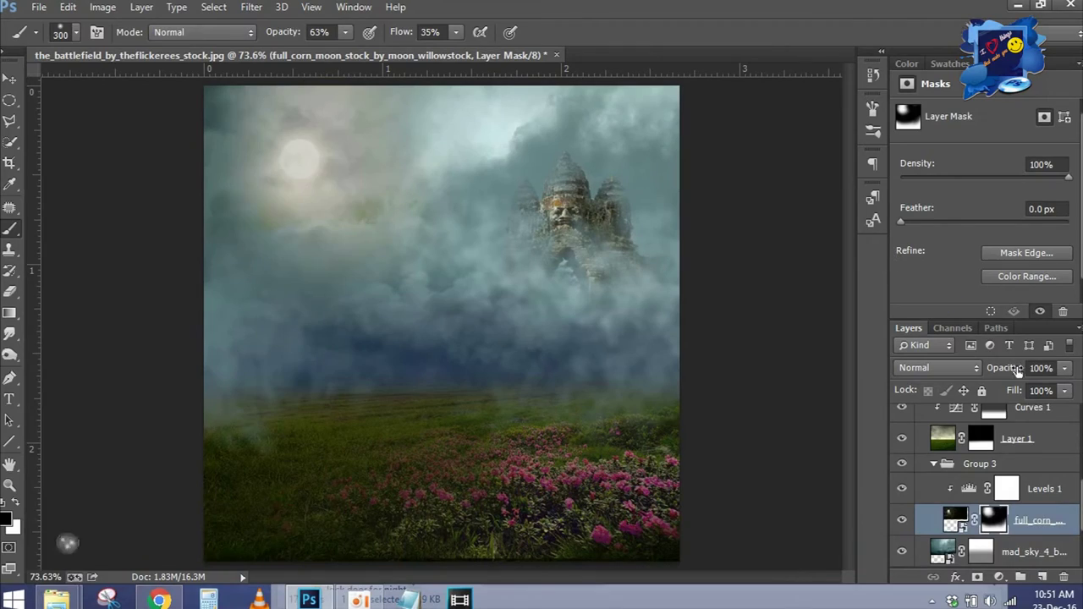
left_click_drag(1018, 373, 991, 373)
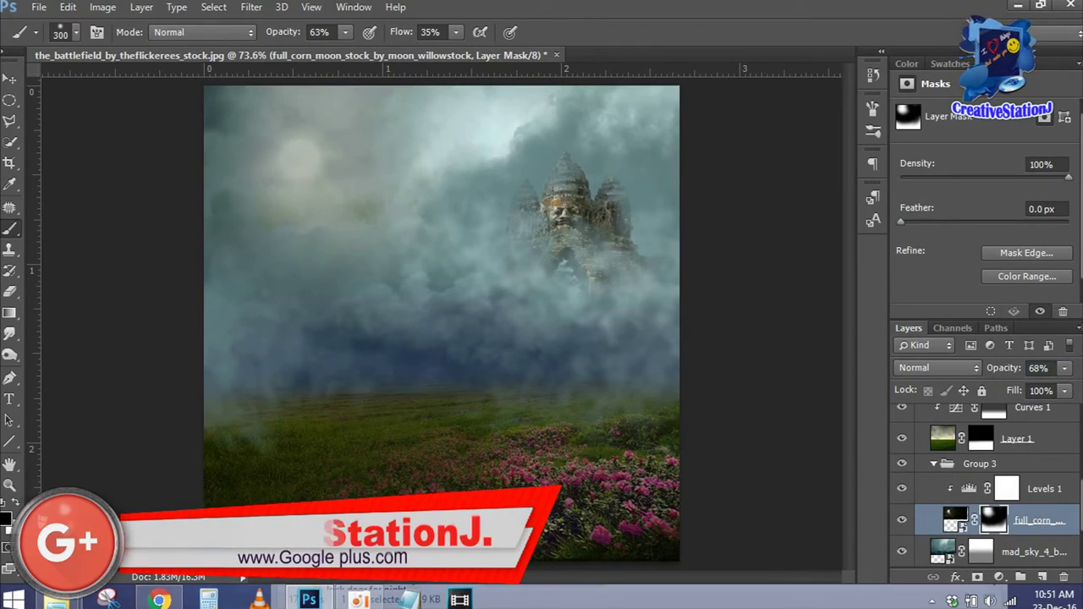
Drag the bench image from the stock folder onto the canvas and commit it.
left_click(69, 599)
scroll(884, 251, "up", 3)
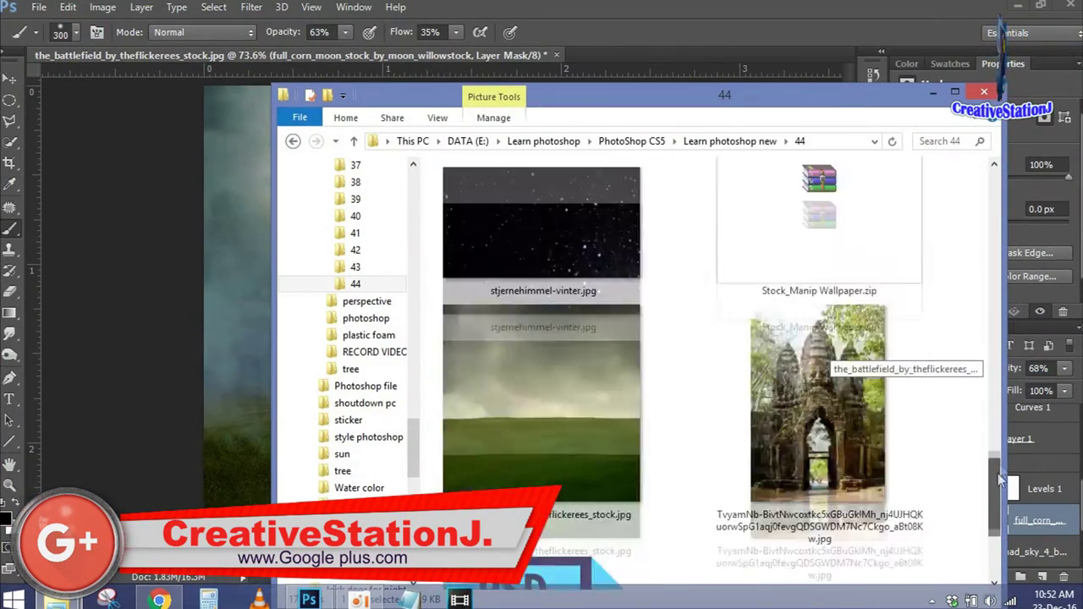
scroll(884, 251, "up", 5)
scroll(884, 251, "up", 5)
left_click_drag(818, 372, 262, 301)
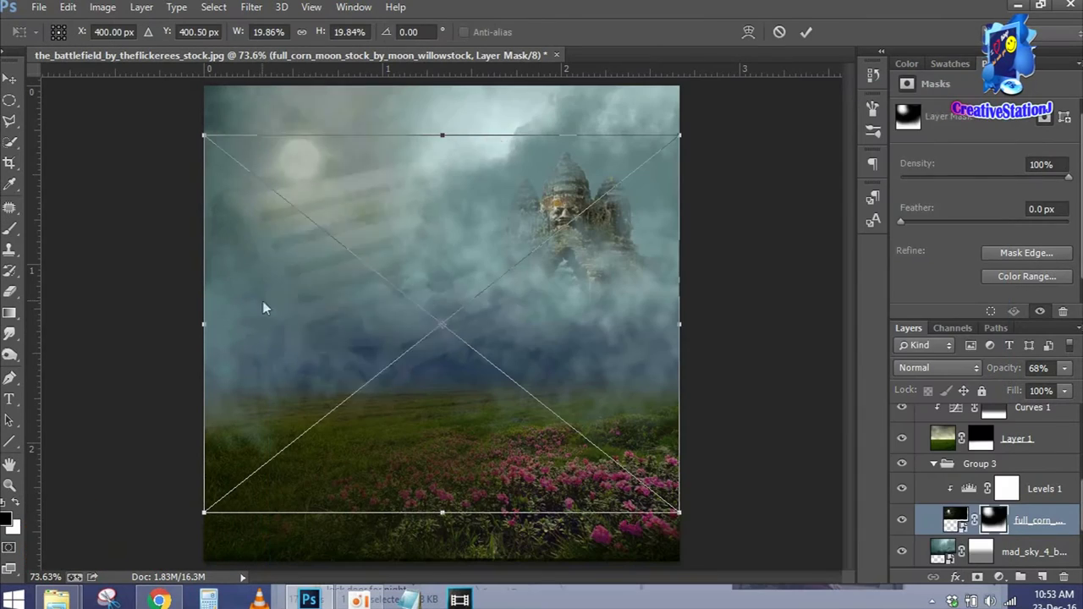
left_click(768, 34)
key("Escape")
Collapse Group 3 and Group 1, select Group 2, and bring the 44 folder back up.
left_click(990, 463)
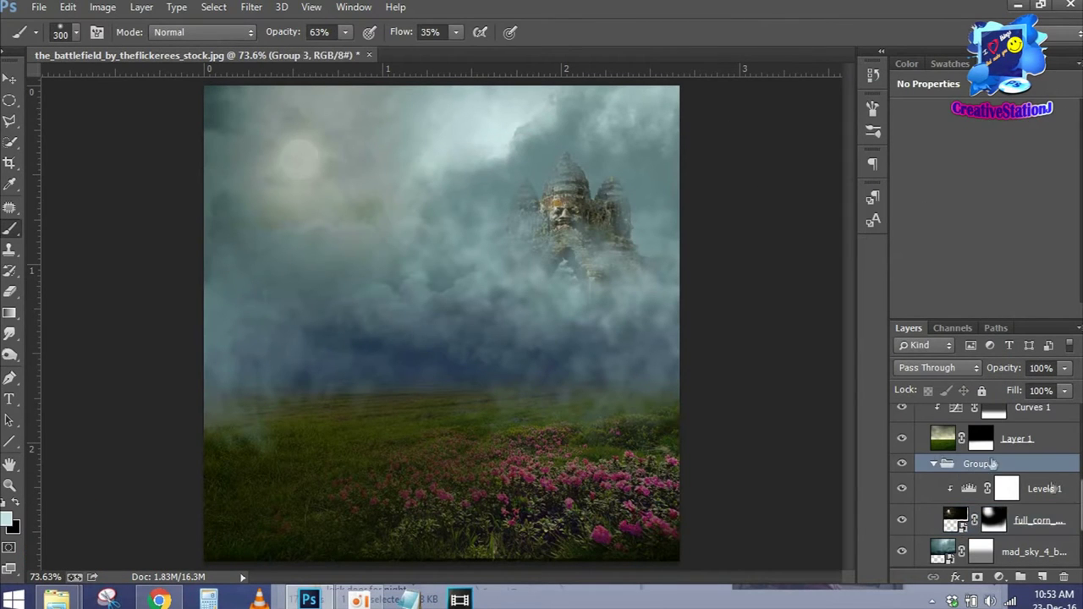
left_click(933, 464)
left_click(921, 432)
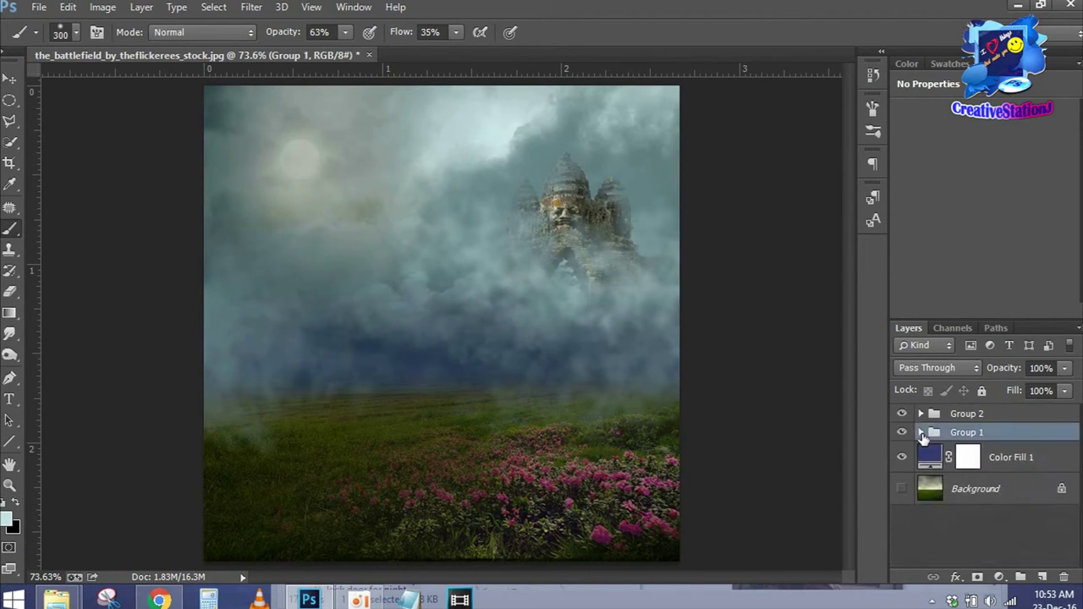
left_click(967, 413)
left_click(98, 516)
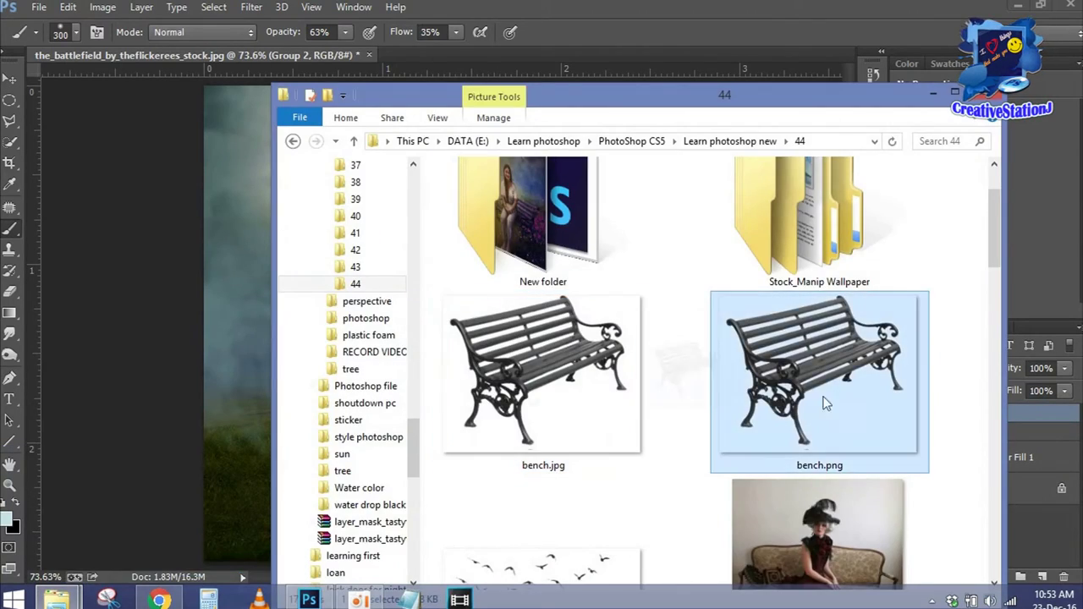
Place bench.png, shrink it onto the field, flip it horizontally and vertically, and level it.
left_click_drag(844, 398, 348, 348)
mouse_move(666, 208)
left_mouse_down()
mouse_move(461, 349)
mouse_move(564, 352)
mouse_move(579, 385)
mouse_move(560, 369)
mouse_move(472, 370)
mouse_move(496, 328)
left_mouse_up()
right_click(461, 349)
left_click(498, 328)
right_click(415, 364)
left_click(513, 350)
left_click_drag(412, 380, 473, 395)
Give the bench a perspective slant, commit it, and add a layer mask.
right_click(401, 388)
left_click(453, 240)
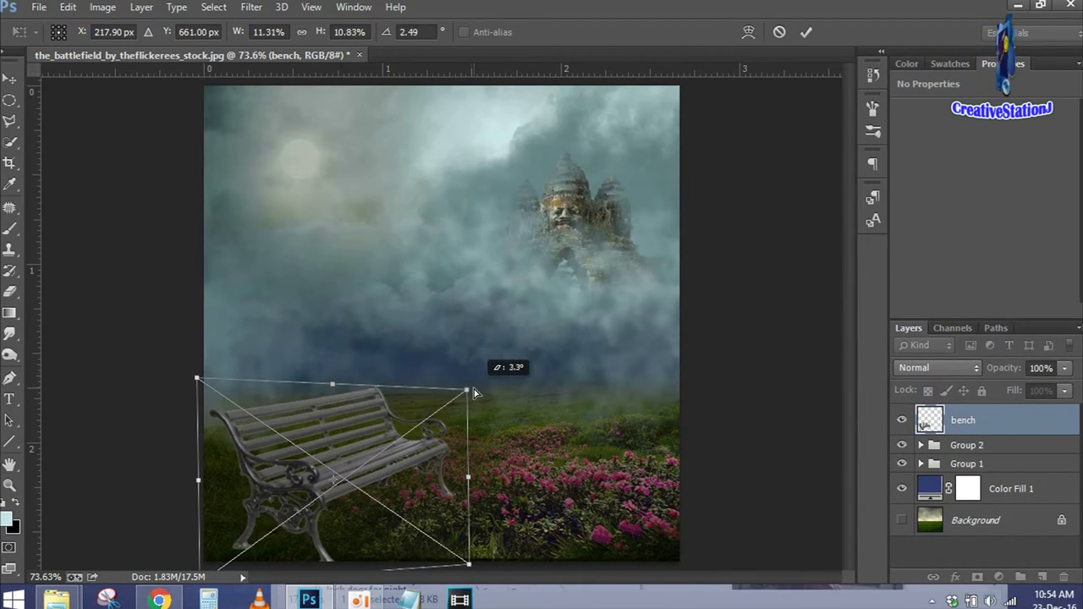
left_click(806, 32)
key("b")
left_click(978, 579)
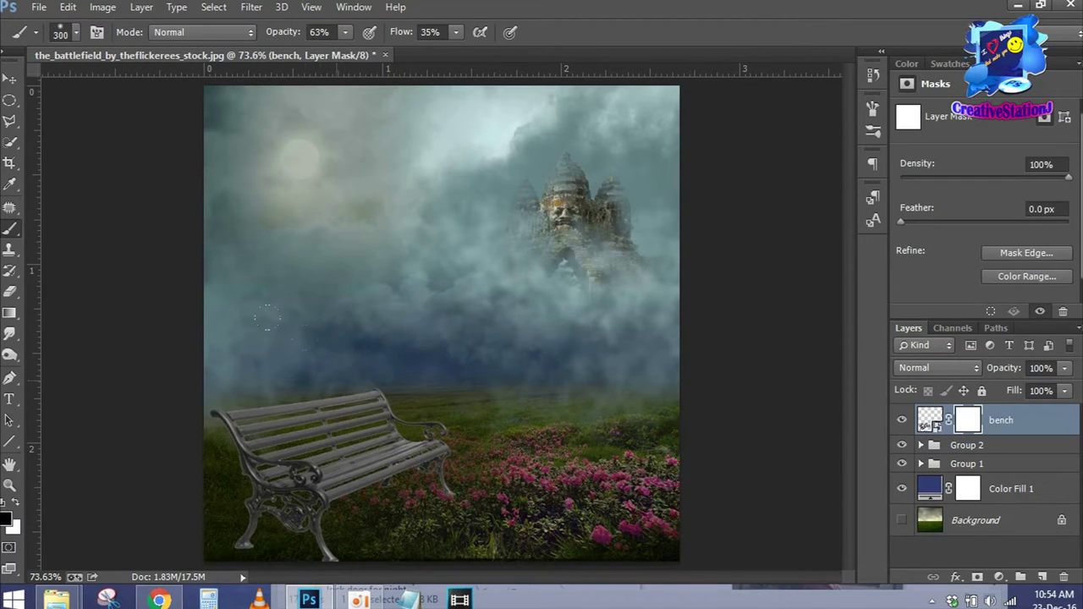
Choose the 1920 px grass brush from the brush presets.
right_click(292, 264)
scroll(455, 398, "down", 10)
left_click(339, 427)
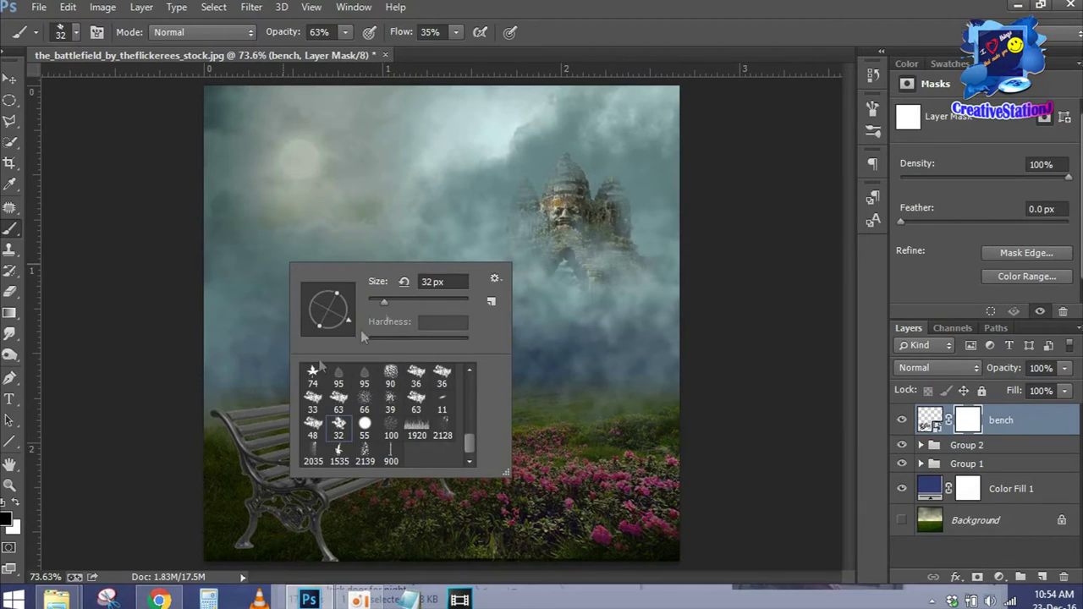
key("Return")
right_click(457, 334)
left_click(582, 499)
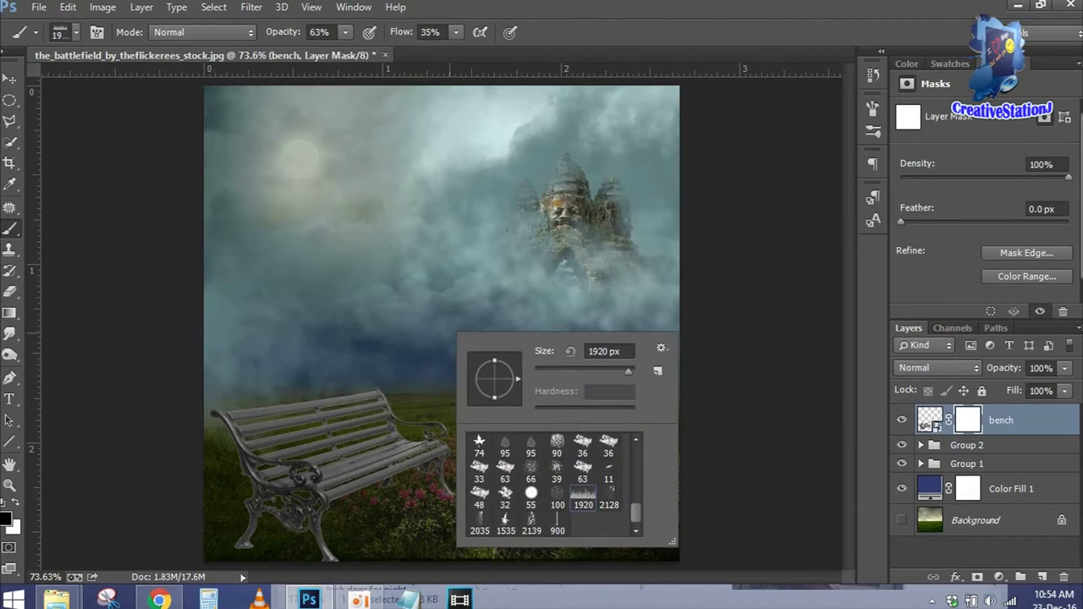
key("Return")
scroll(502, 367, "up", 2)
scroll(471, 438, "down", 5)
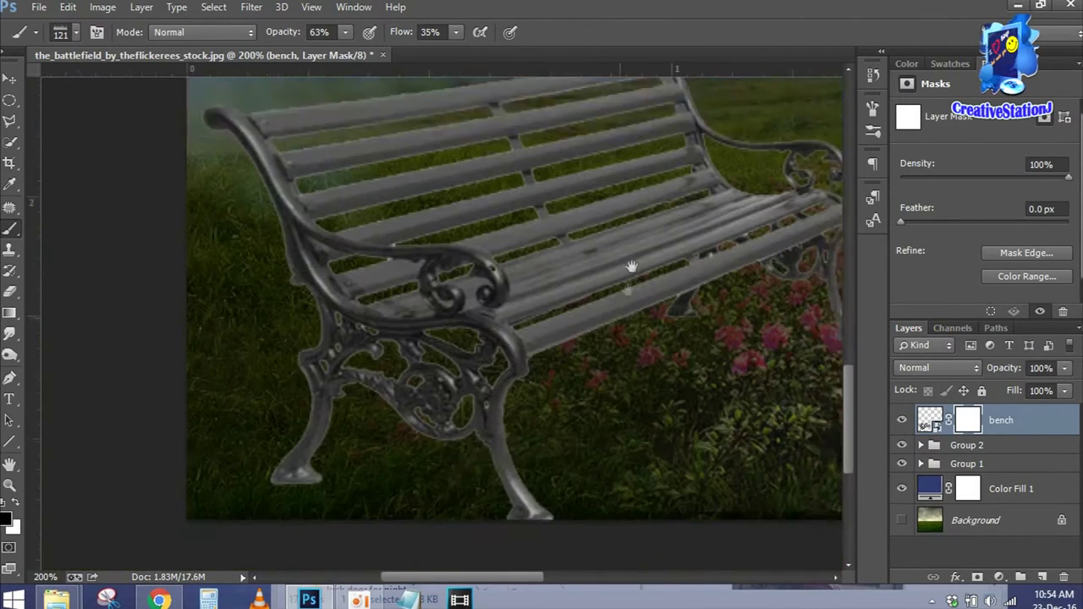
scroll(471, 438, "down", 3)
Mask the bench legs with the grass brush so grass and flowers overlap them.
mouse_move(471, 437)
left_mouse_down()
mouse_move(423, 435)
mouse_move(454, 423)
mouse_move(421, 439)
mouse_move(454, 437)
mouse_move(185, 433)
left_mouse_up()
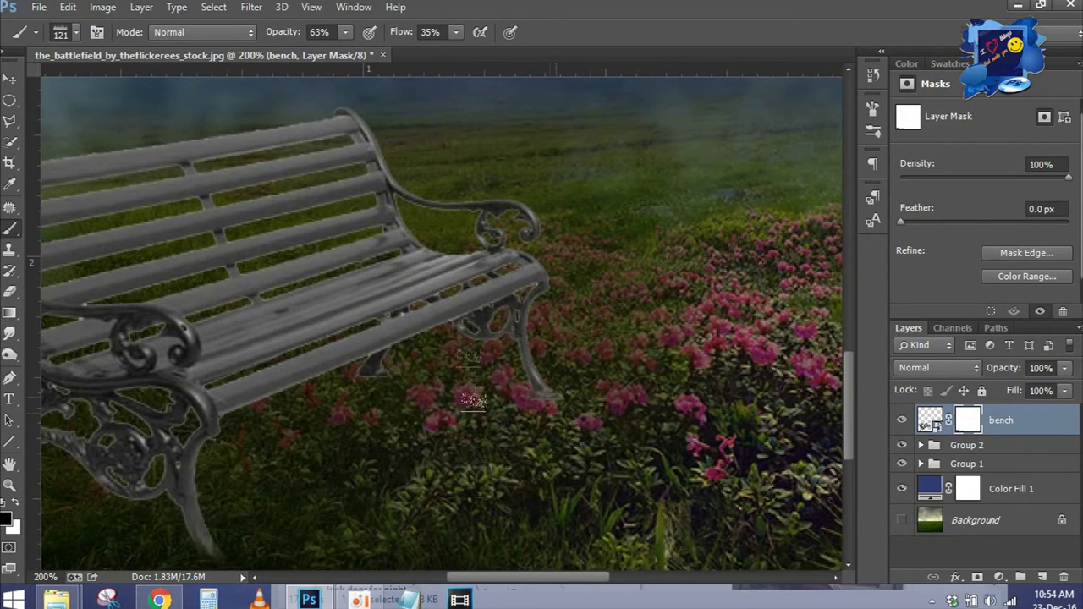
left_click_drag(448, 376, 319, 366)
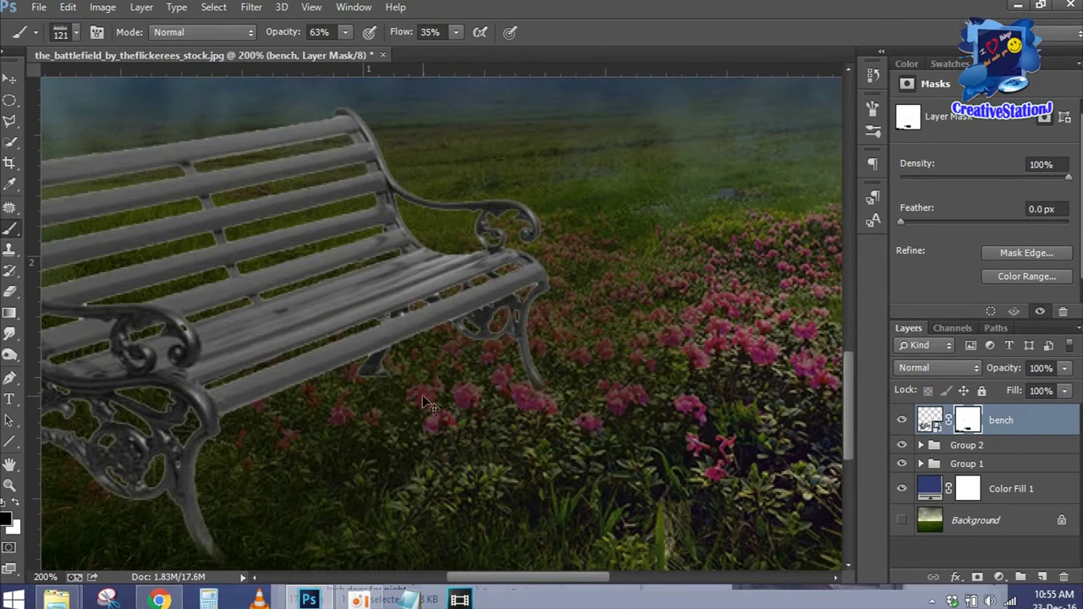
key("ctrl+plus")
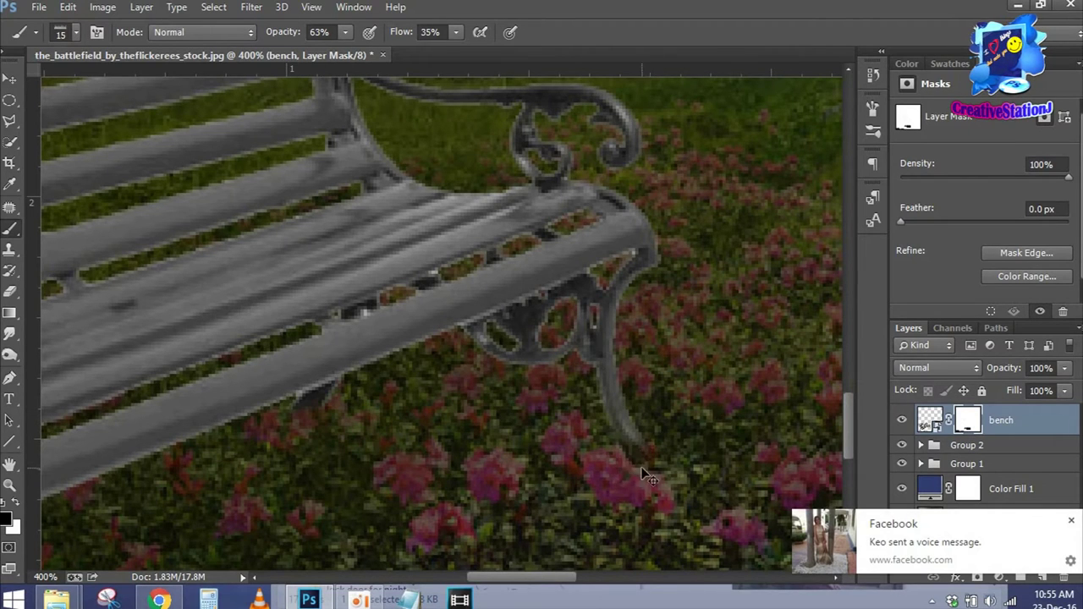
key("ctrl+0")
left_click(998, 576)
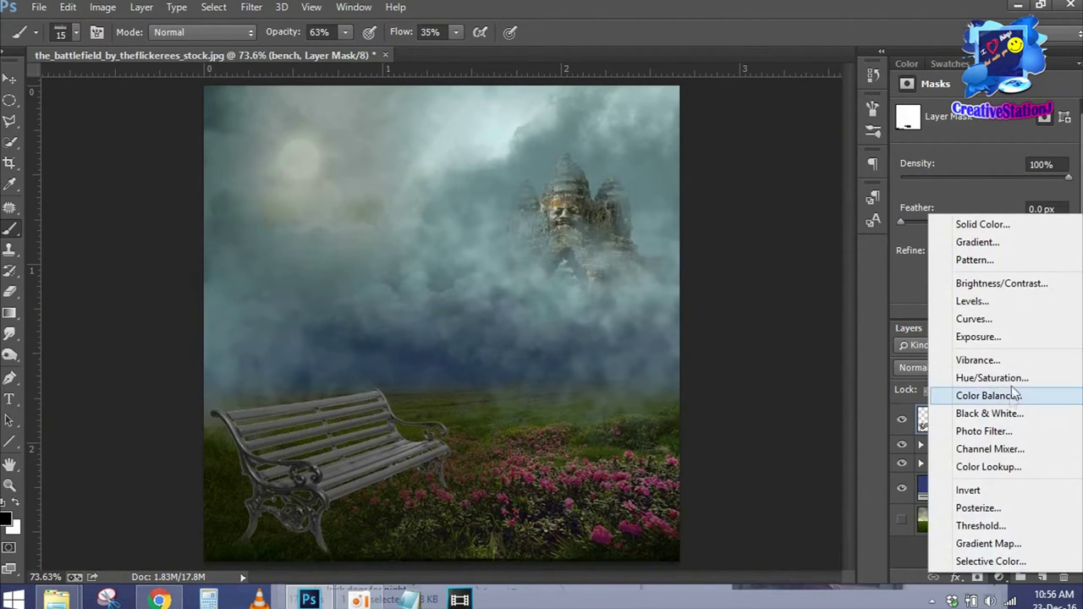
Add a Curves 3 clipped to the bench and bend it down to darken.
left_click(1015, 319)
left_click(967, 311)
left_click_drag(998, 218, 1009, 240)
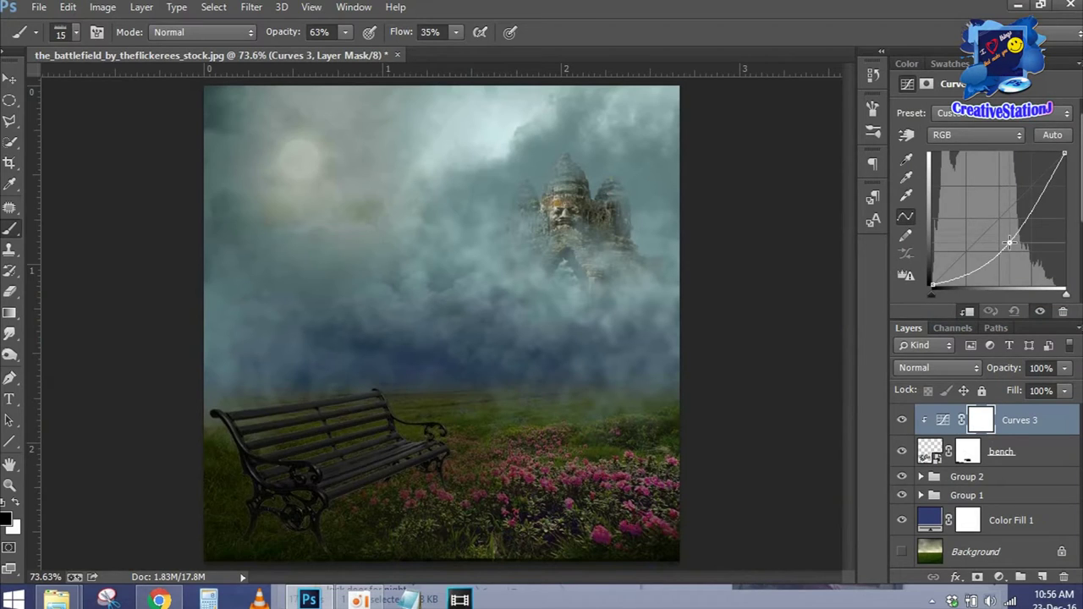
Add a second clipped darkening Curves 4 and invert its mask to black.
left_click(998, 576)
left_click(1015, 319)
left_click(966, 311)
left_click_drag(1003, 214, 1002, 244)
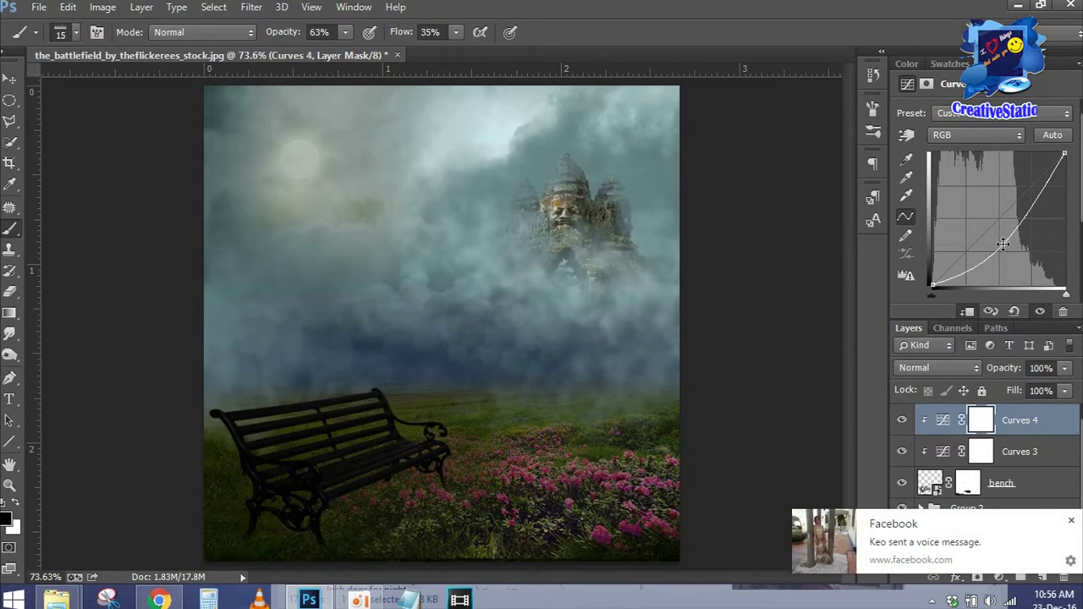
left_click(1070, 523)
key("ctrl+i")
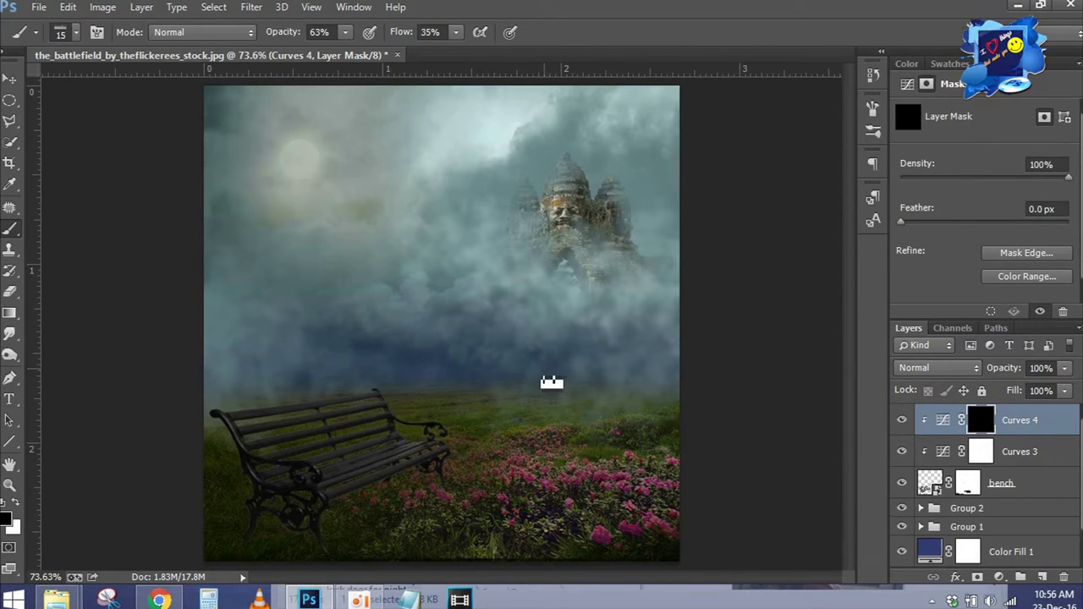
Set the brush to 32 px with white as the painting colour.
scroll(548, 384, "up", 3)
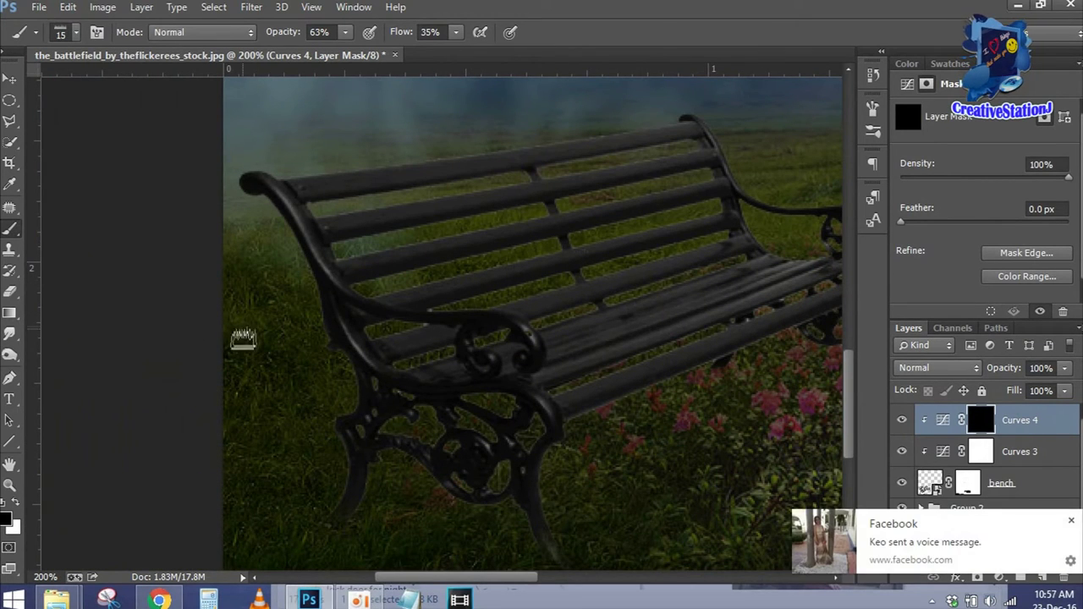
right_click(418, 309)
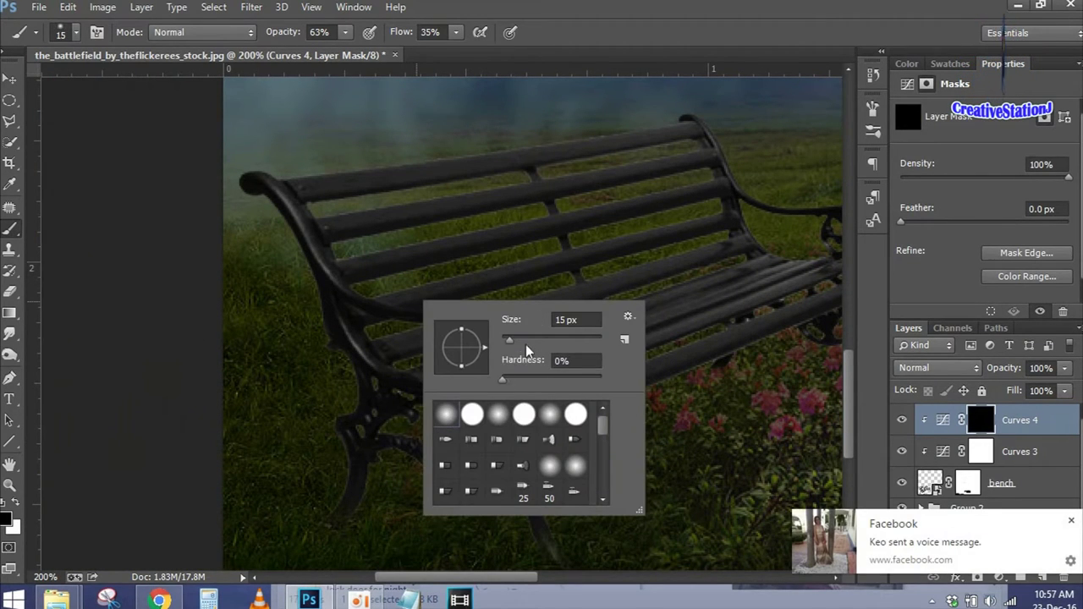
key("Escape")
right_click(526, 369)
type("32")
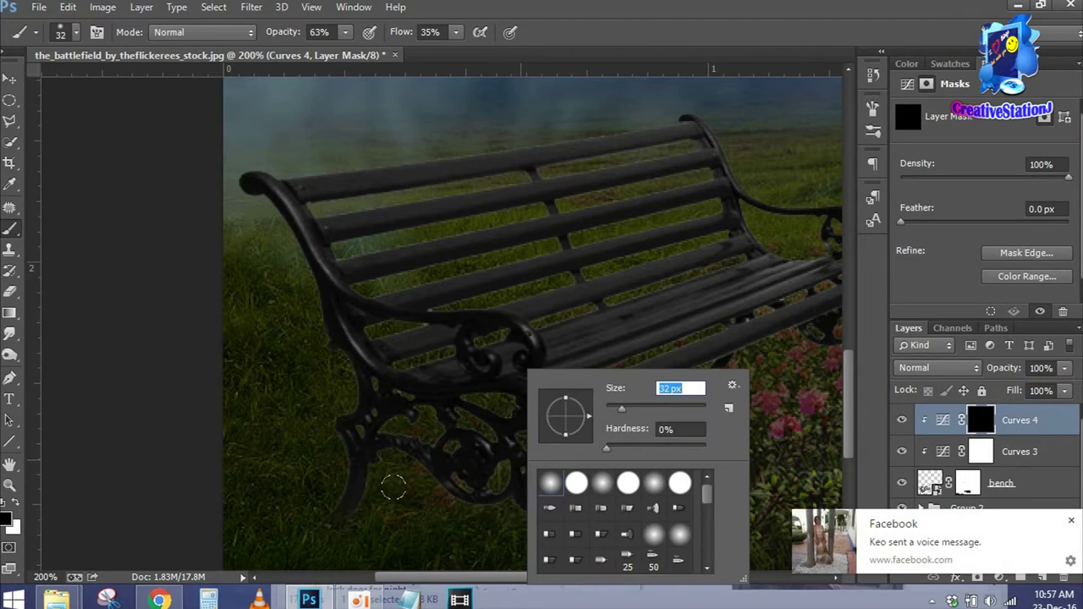
left_click(616, 409)
key("Return")
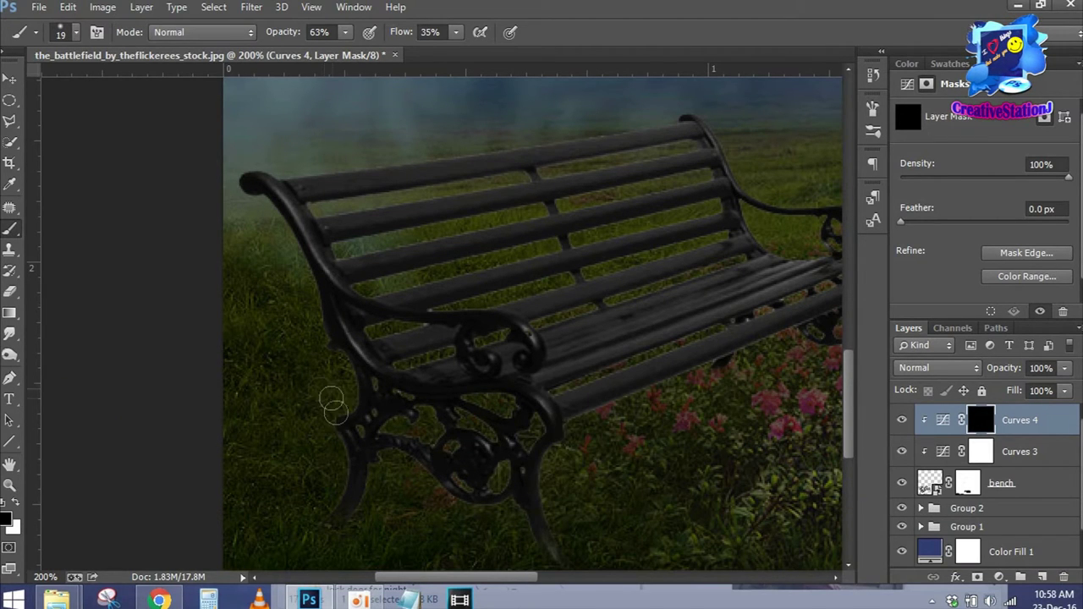
left_click(16, 504)
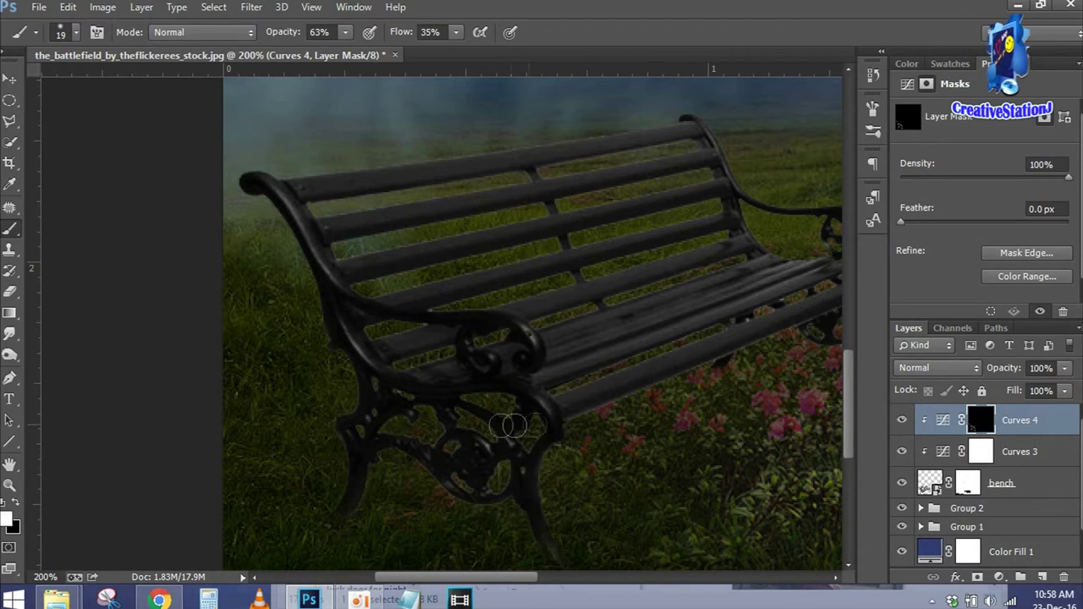
Pan around the bench and raise the brush opacity to 53%.
scroll(359, 407, "right", 5)
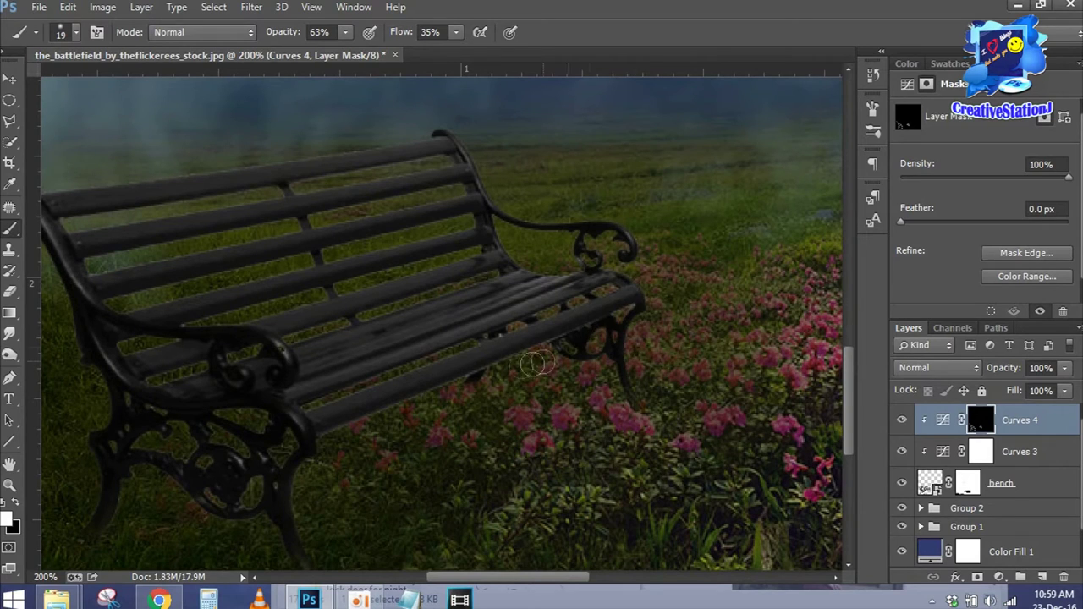
scroll(529, 315, "up", 1)
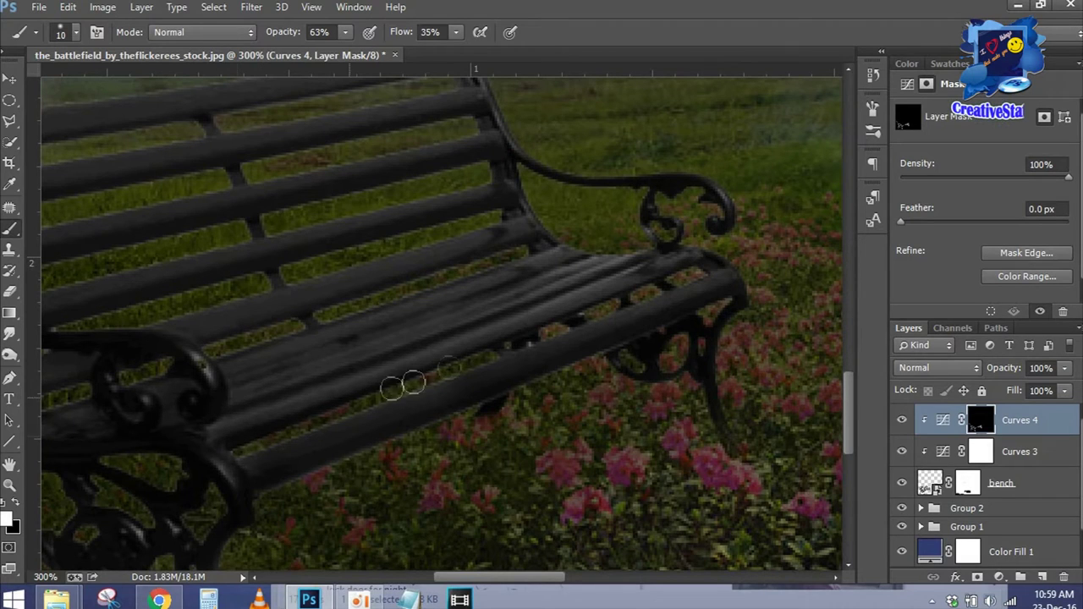
scroll(406, 365, "up", 1)
scroll(374, 366, "up", 1)
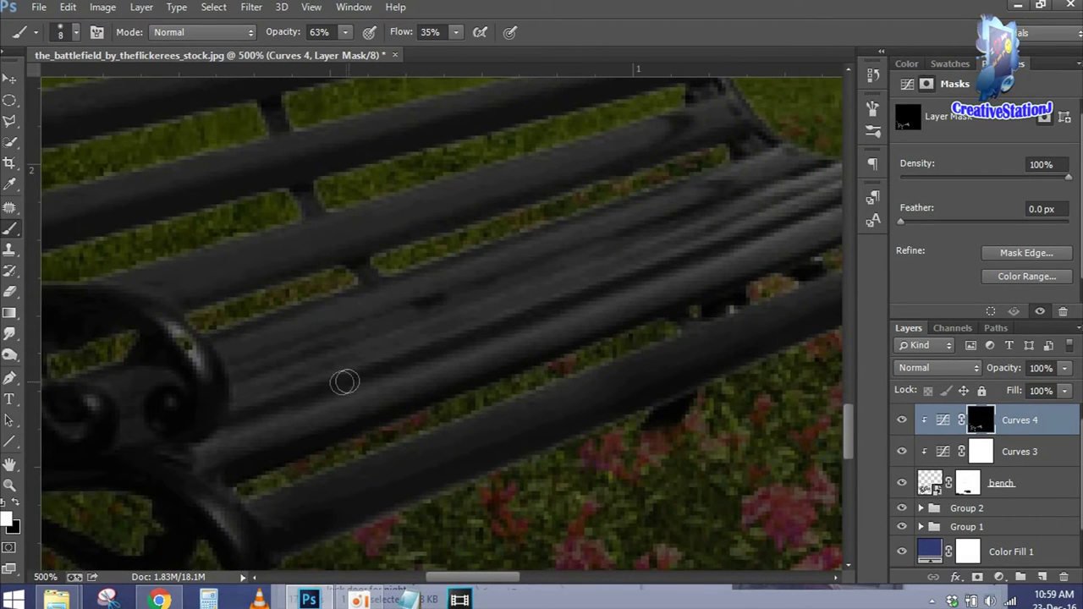
mouse_move(313, 398)
left_mouse_down()
mouse_move(341, 421)
mouse_move(287, 34)
left_mouse_up()
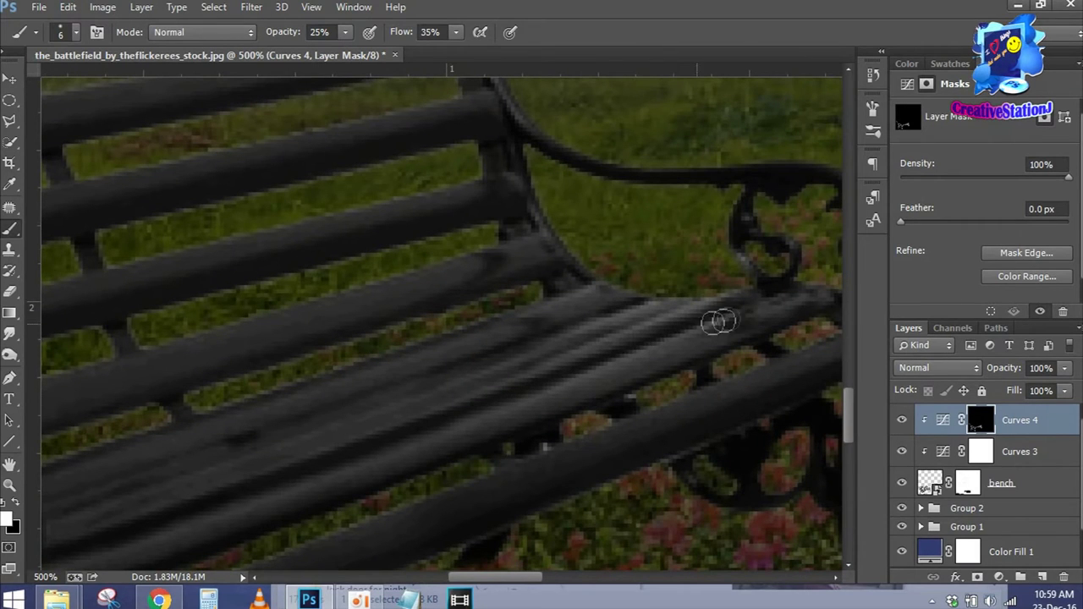
scroll(639, 317, "left", 5)
scroll(639, 317, "down", 2)
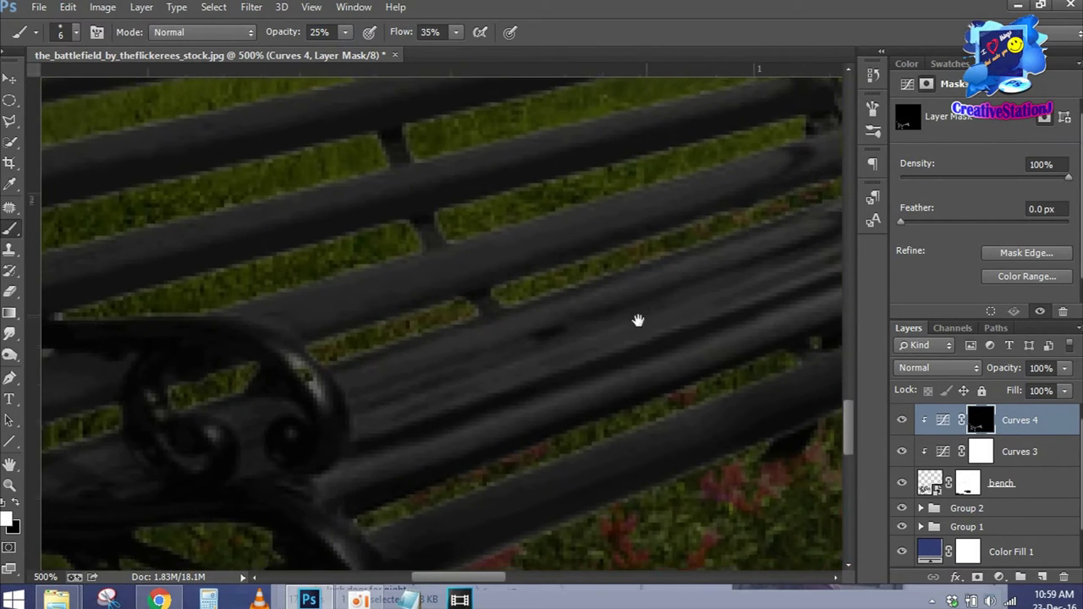
left_click_drag(292, 34, 315, 34)
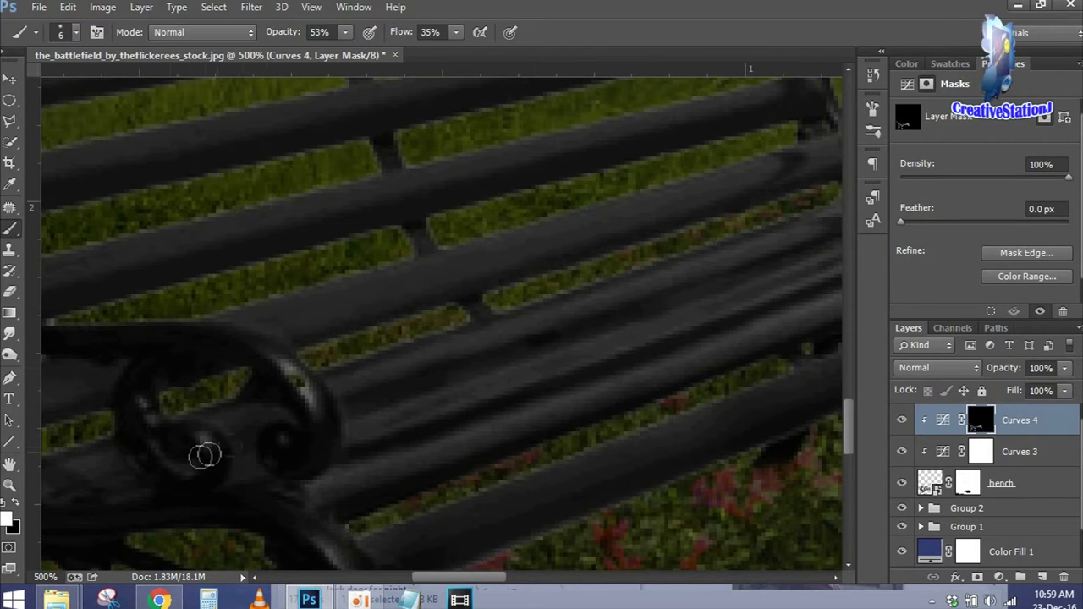
Inspect the bench up close and set the brush opacity to 76%.
scroll(356, 361, "right", 5)
scroll(406, 447, "up", 2)
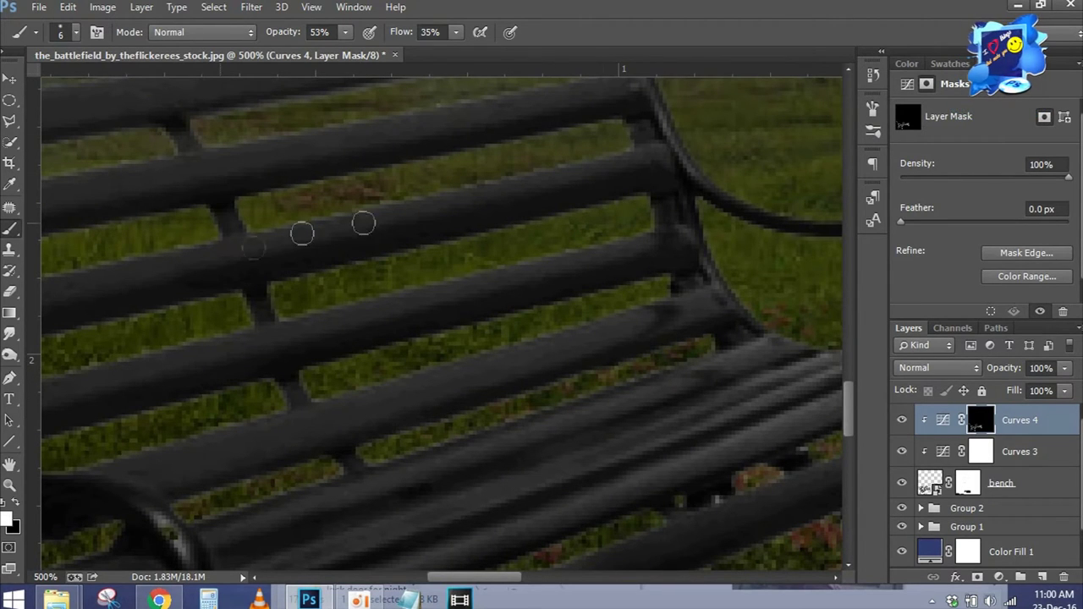
scroll(668, 339, "up", 3)
scroll(648, 380, "up", 1)
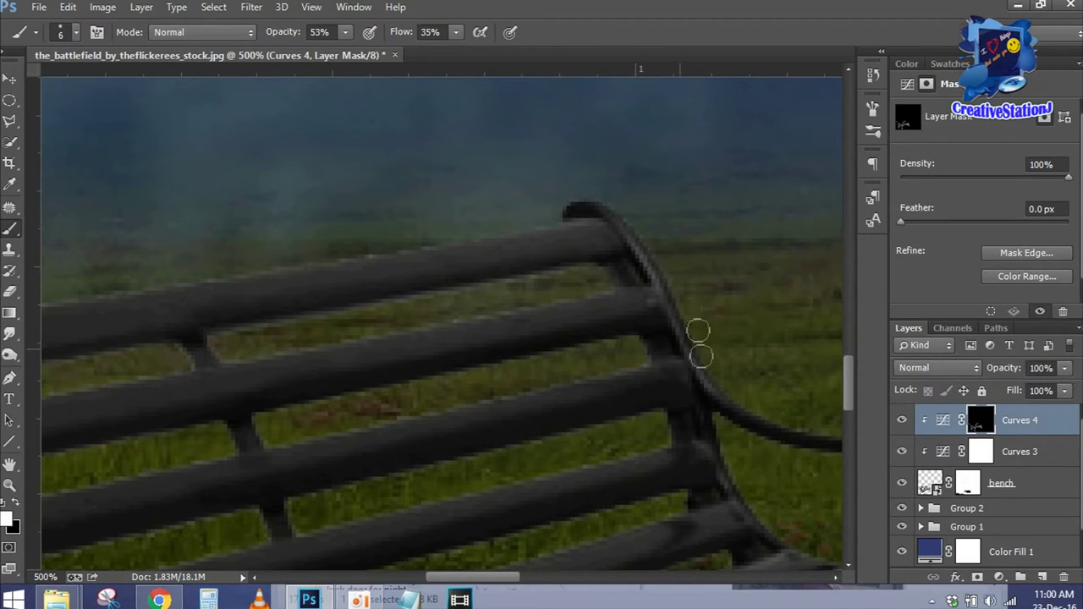
scroll(702, 198, "down", 3)
scroll(702, 197, "left", 1)
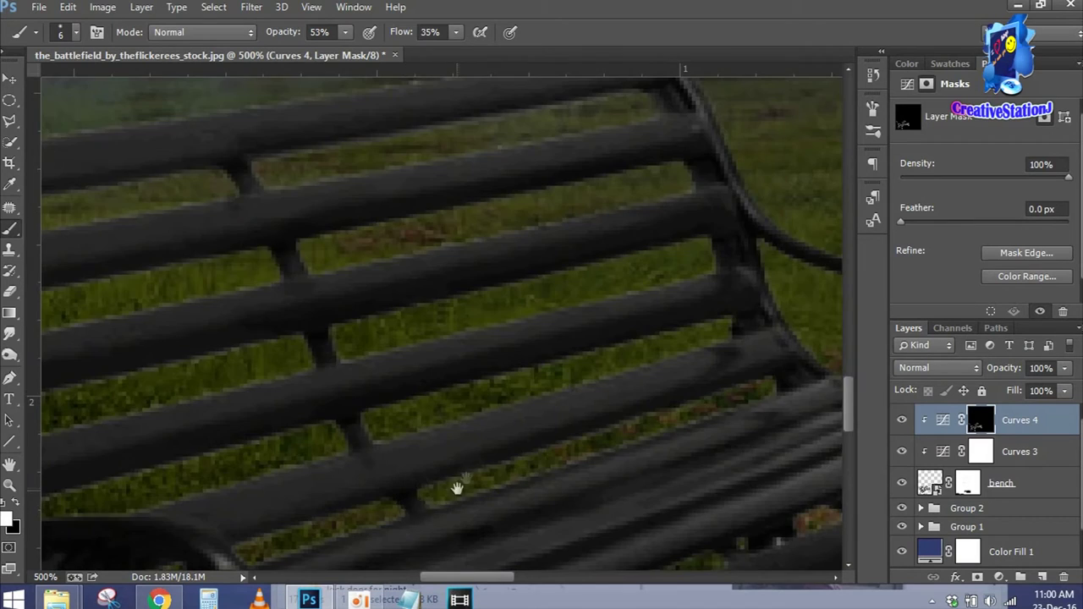
scroll(452, 499, "down", 3)
scroll(737, 293, "right", 2)
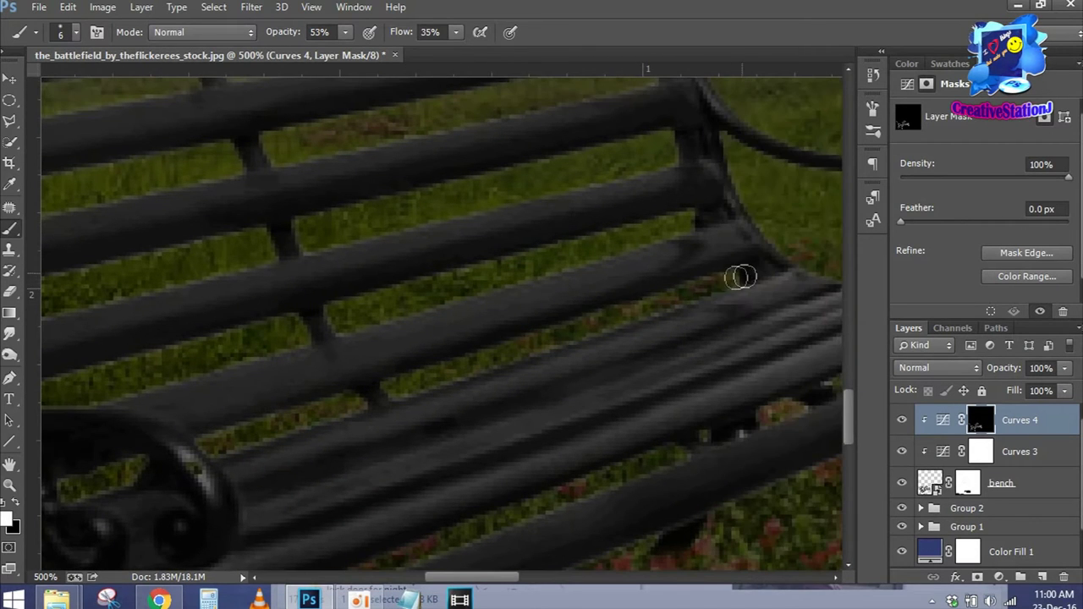
scroll(398, 245, "left", 3)
key("7")
key("6")
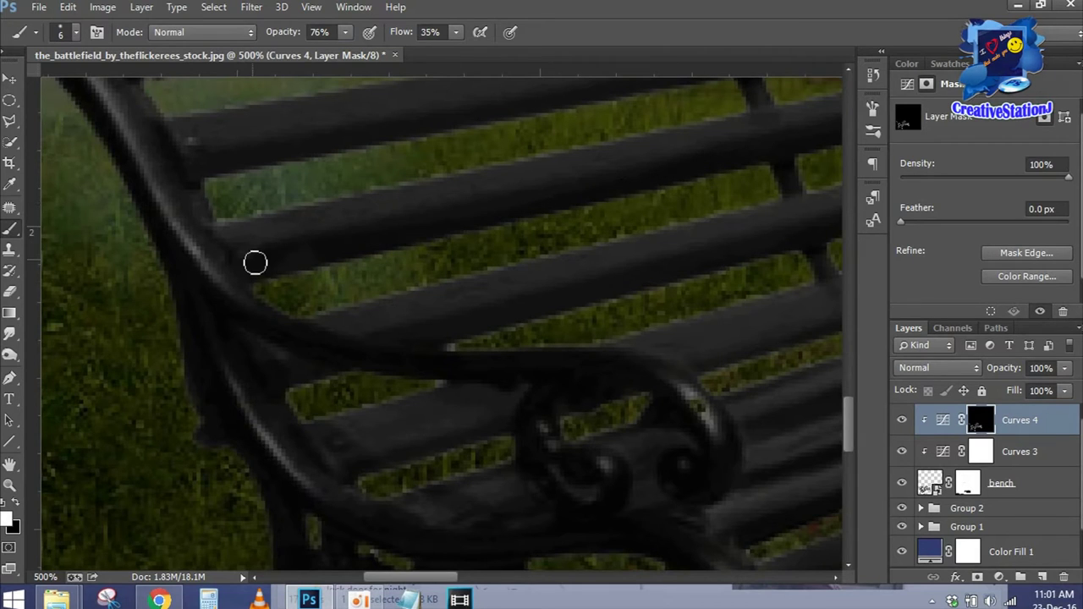
Paint Curves 4 shading onto the bench slats, legs, armrest, scroll ornament and rails.
left_click_drag(290, 160, 299, 309)
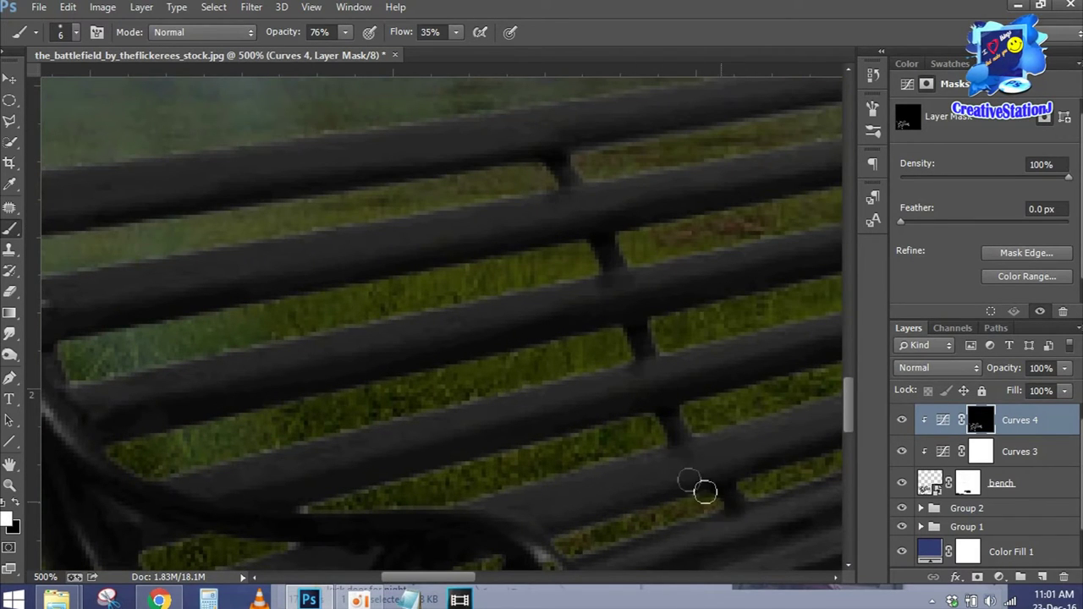
left_click_drag(217, 393, 302, 181)
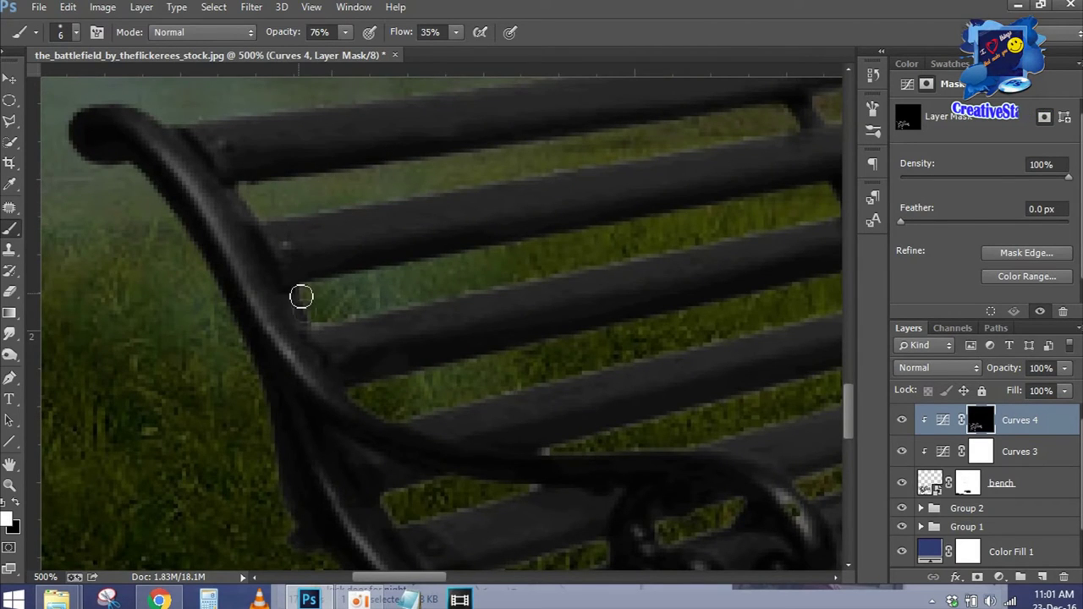
left_click_drag(302, 296, 266, 186)
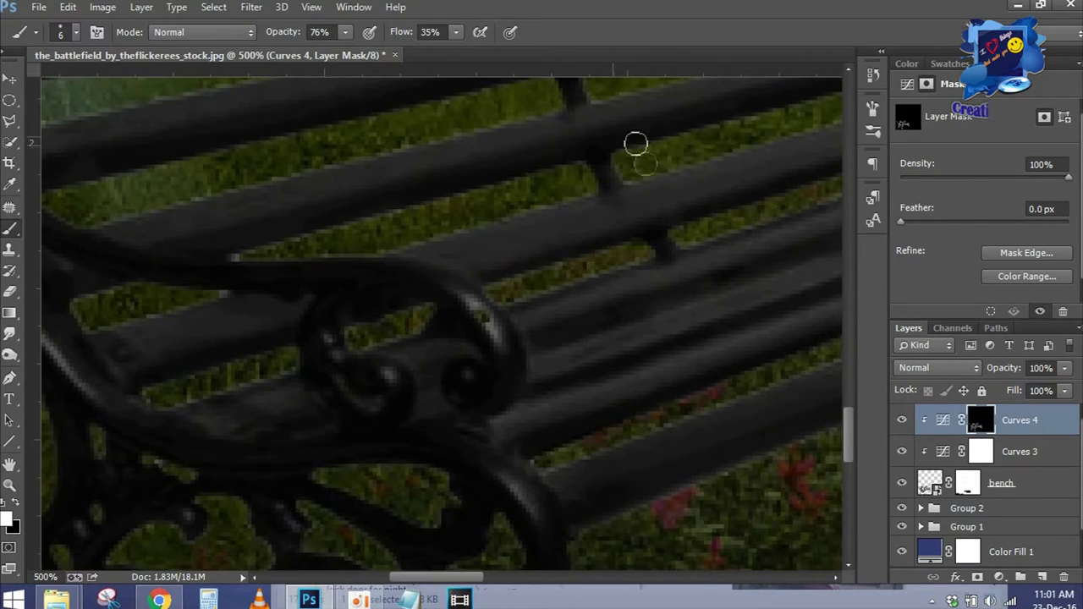
left_click_drag(675, 515, 460, 363)
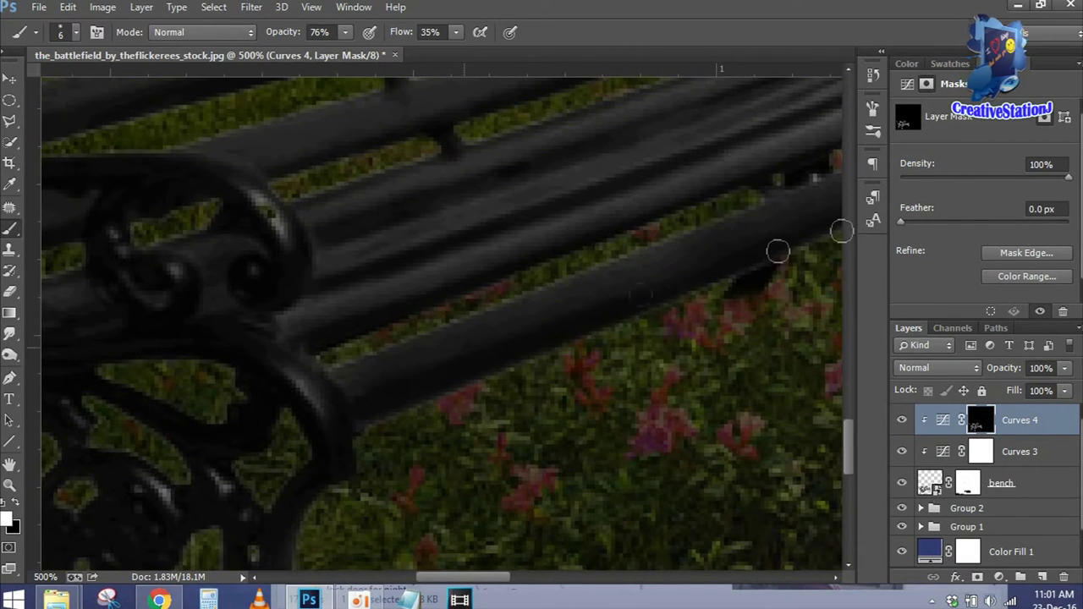
left_click_drag(778, 249, 492, 293)
key("ctrl+0")
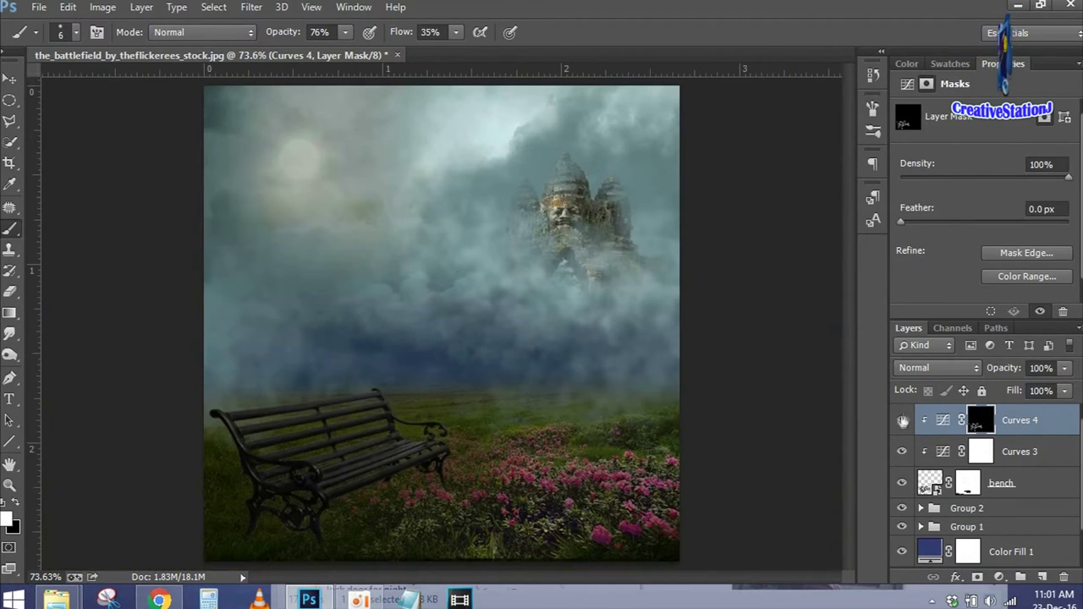
key("ctrl+2")
Add an Exposure adjustment with a raised offset and invert its mask to hide it.
left_click(999, 564)
left_click(1007, 338)
left_click_drag(984, 188, 1005, 193)
left_click(984, 427)
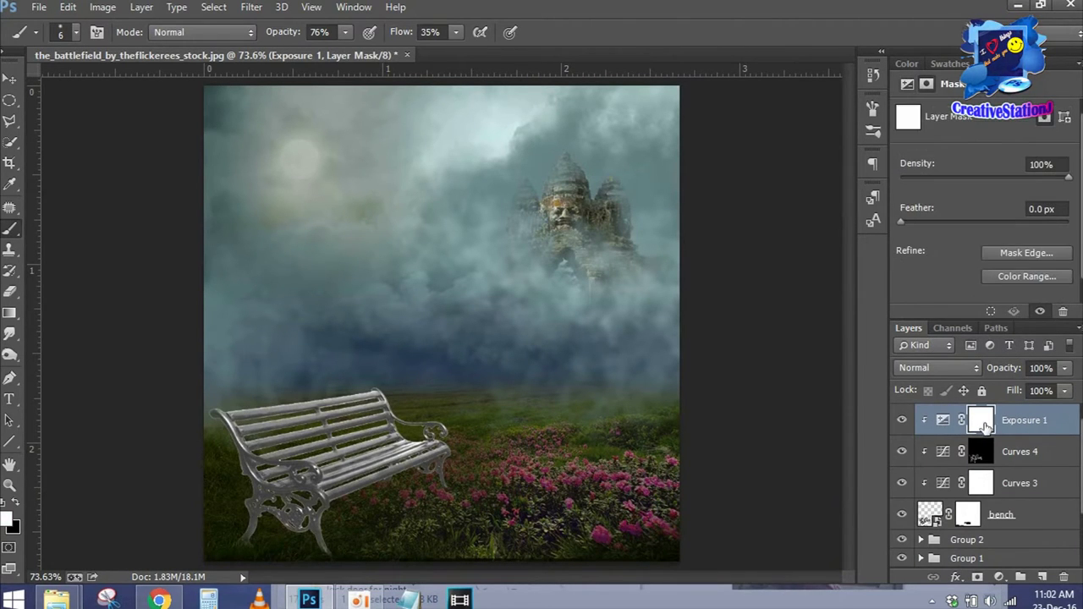
key("ctrl+i")
Brush highlights onto the bench's top rail, curved left arm and frame.
scroll(500, 415, "up", 3)
left_click_drag(452, 414, 575, 367)
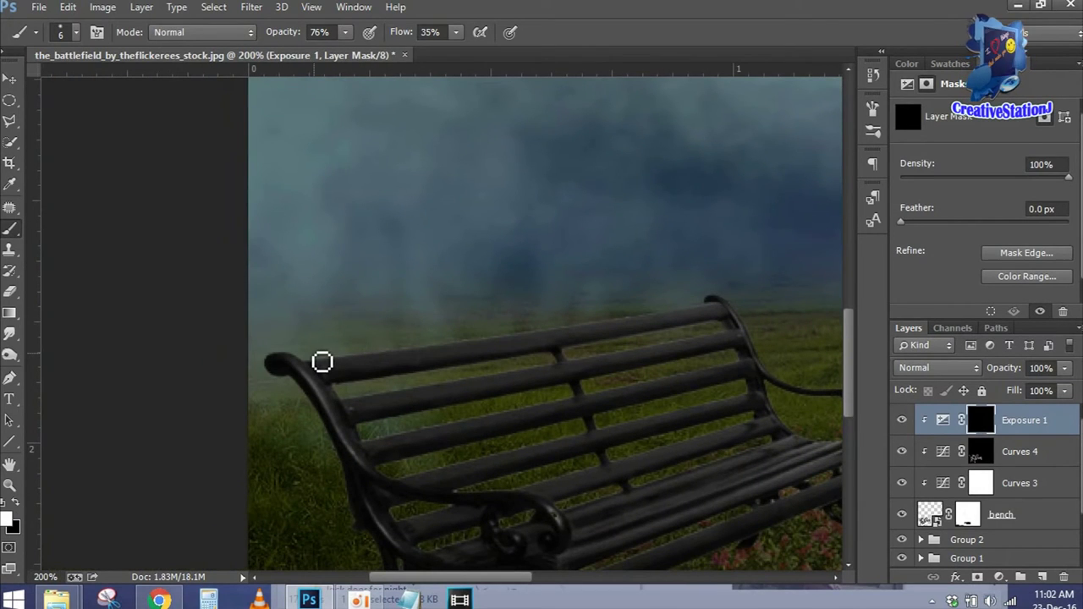
left_click_drag(331, 364, 719, 302)
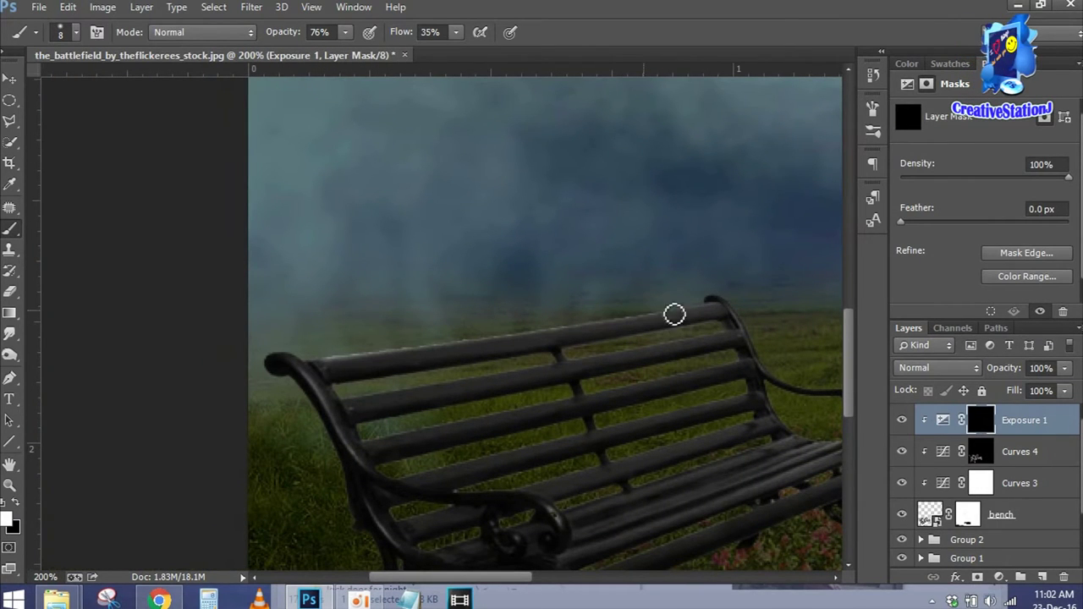
mouse_move(318, 387)
left_mouse_down()
mouse_move(412, 500)
mouse_move(570, 527)
mouse_move(387, 525)
mouse_move(451, 520)
left_mouse_up()
mouse_move(405, 565)
left_mouse_down()
mouse_move(363, 430)
mouse_move(527, 460)
mouse_move(462, 491)
left_mouse_up()
mouse_move(532, 414)
left_mouse_down()
mouse_move(430, 450)
mouse_move(499, 371)
left_mouse_up()
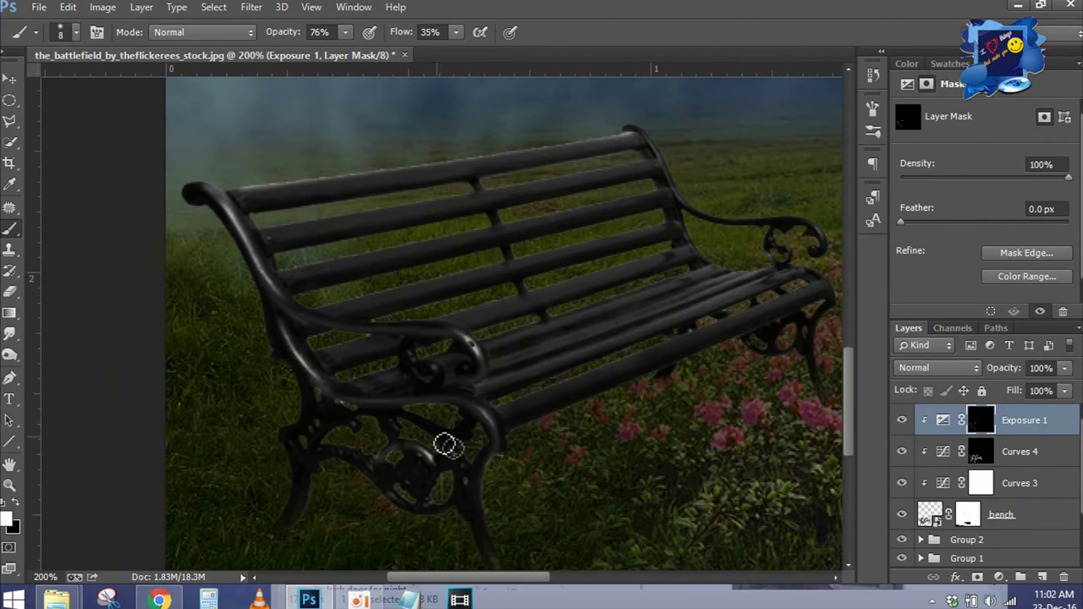
left_click_drag(496, 475, 483, 396)
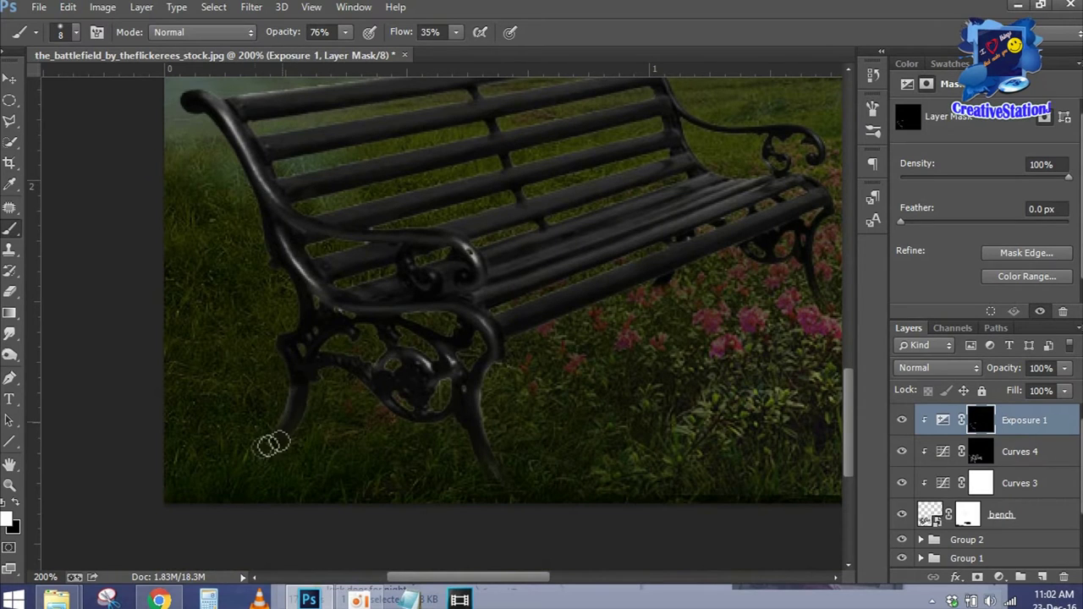
left_click_drag(341, 342, 341, 411)
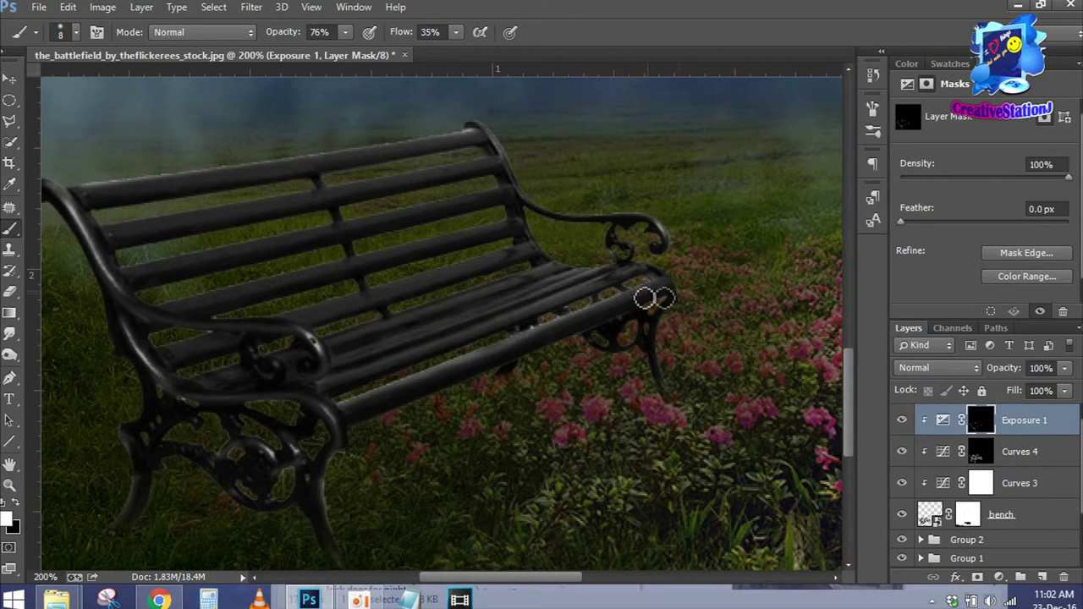
Brighten the bench's front seat rail and back slats through the Exposure mask.
left_click_drag(337, 387, 618, 275)
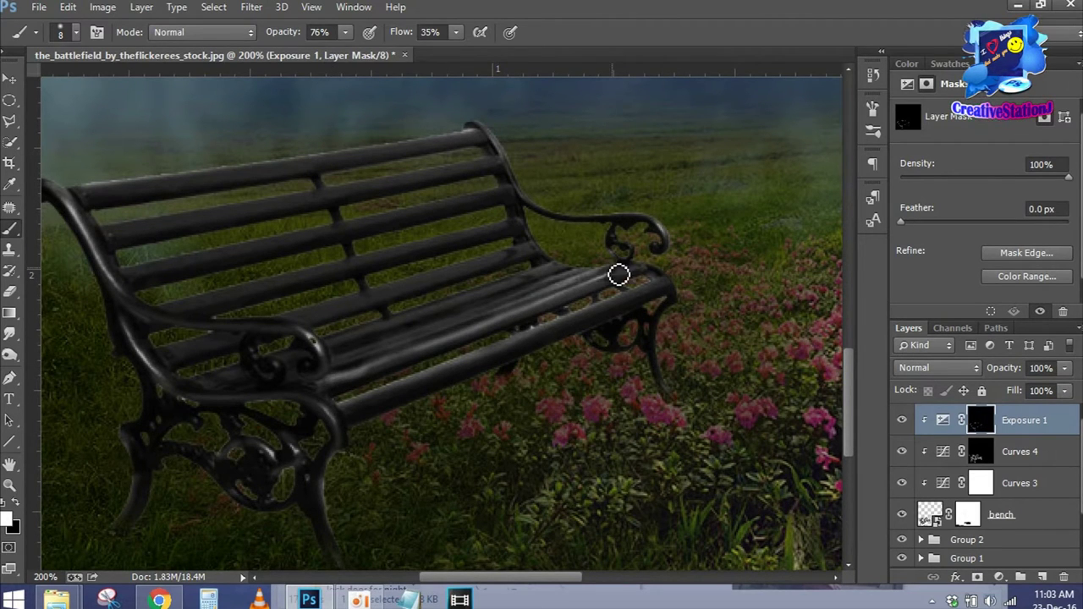
left_click_drag(338, 343, 520, 280)
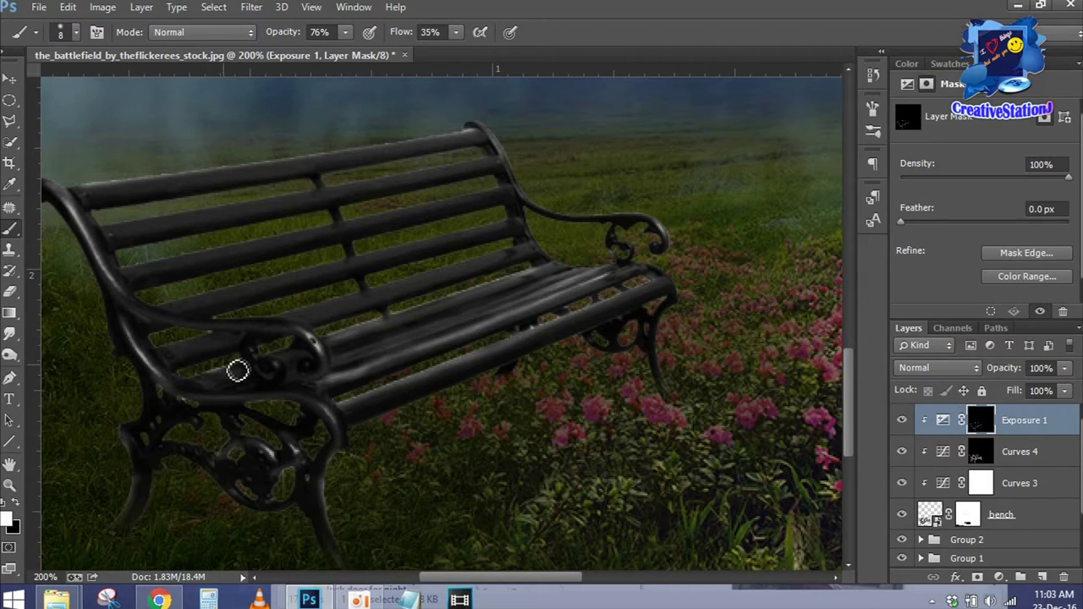
left_click_drag(168, 349, 500, 259)
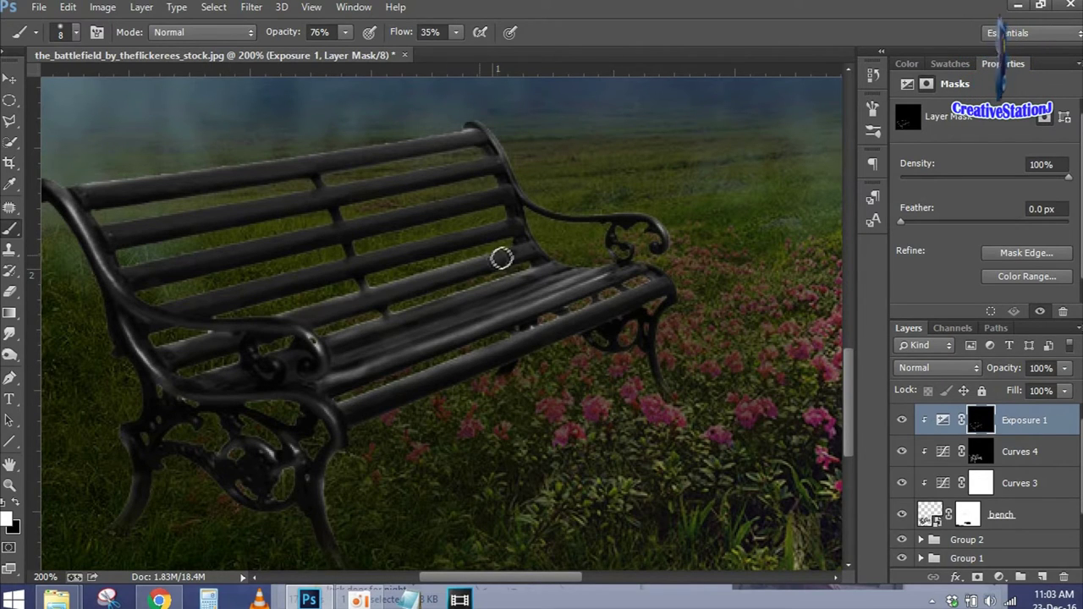
left_click_drag(184, 305, 419, 248)
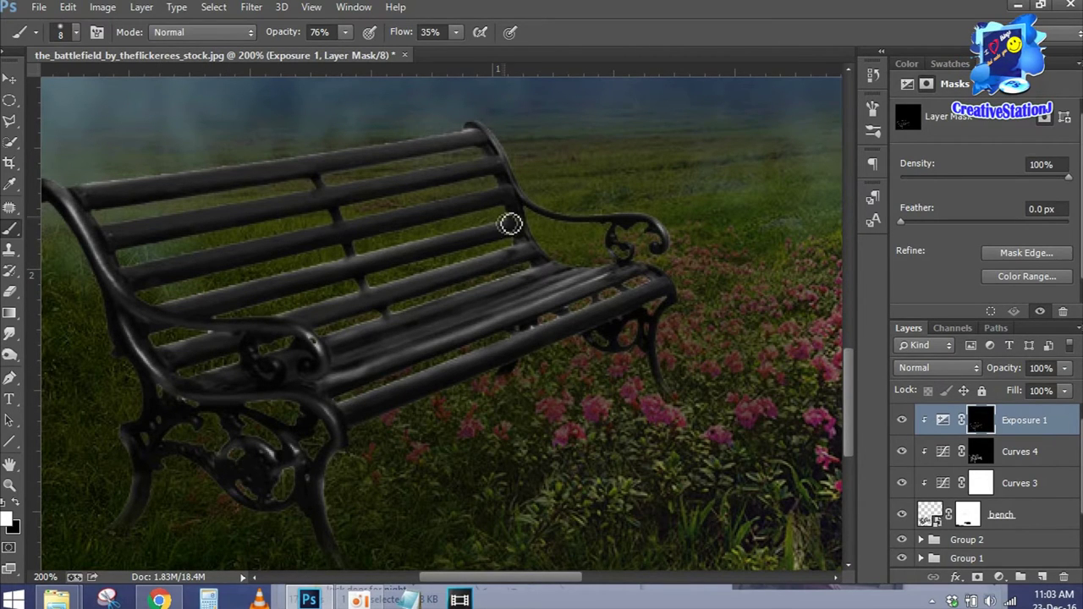
left_click_drag(207, 254, 421, 210)
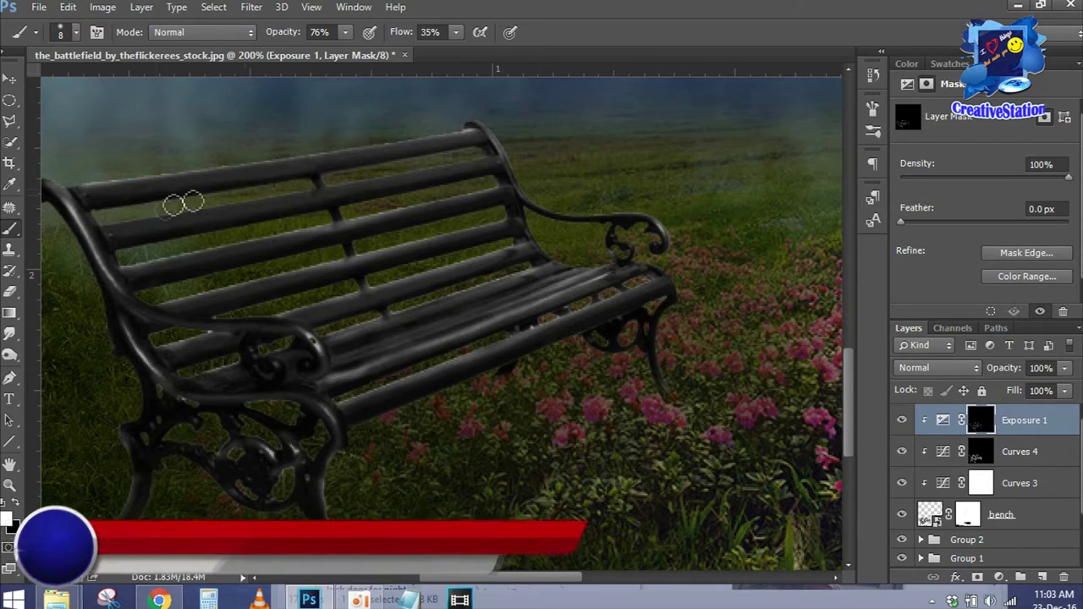
left_click_drag(189, 215, 395, 183)
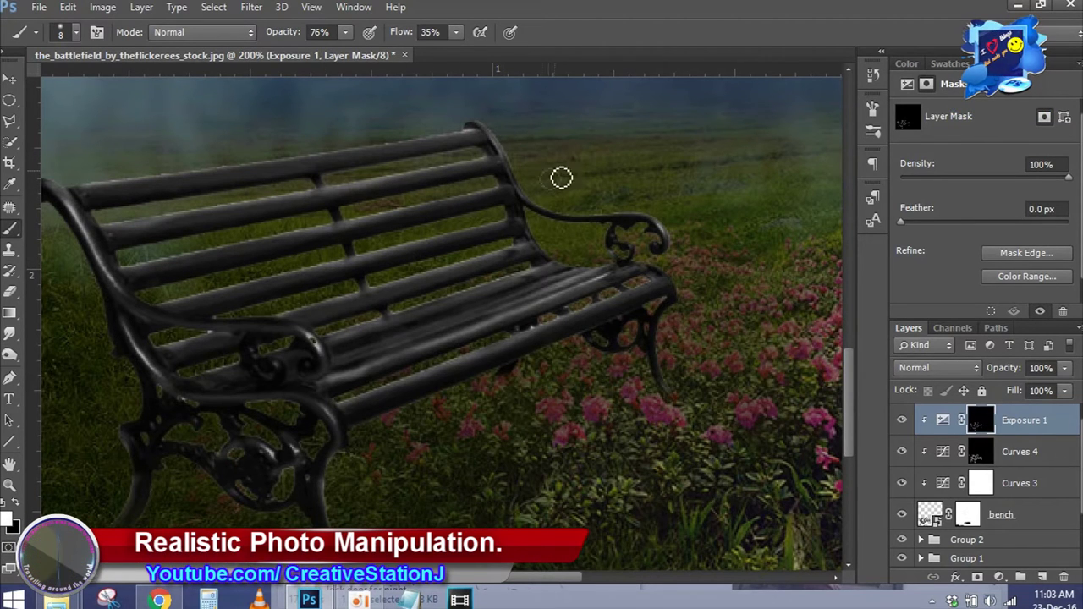
Open melancholia_7_by_mizzd_stock.psd and drag the woman into the scene as Layer 4.
key("ctrl+0")
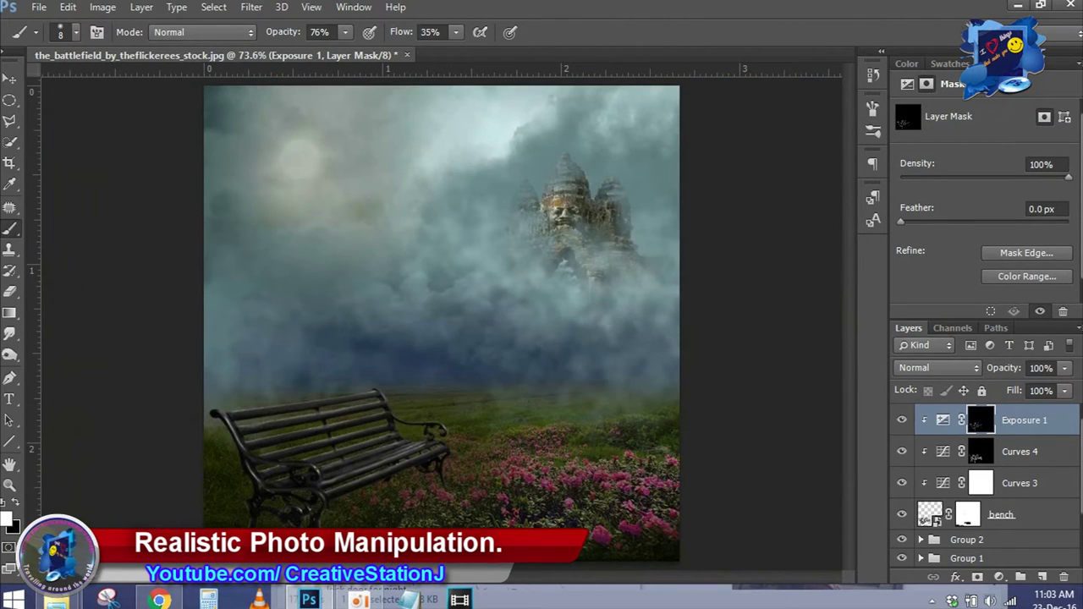
scroll(1001, 398, "down", 5)
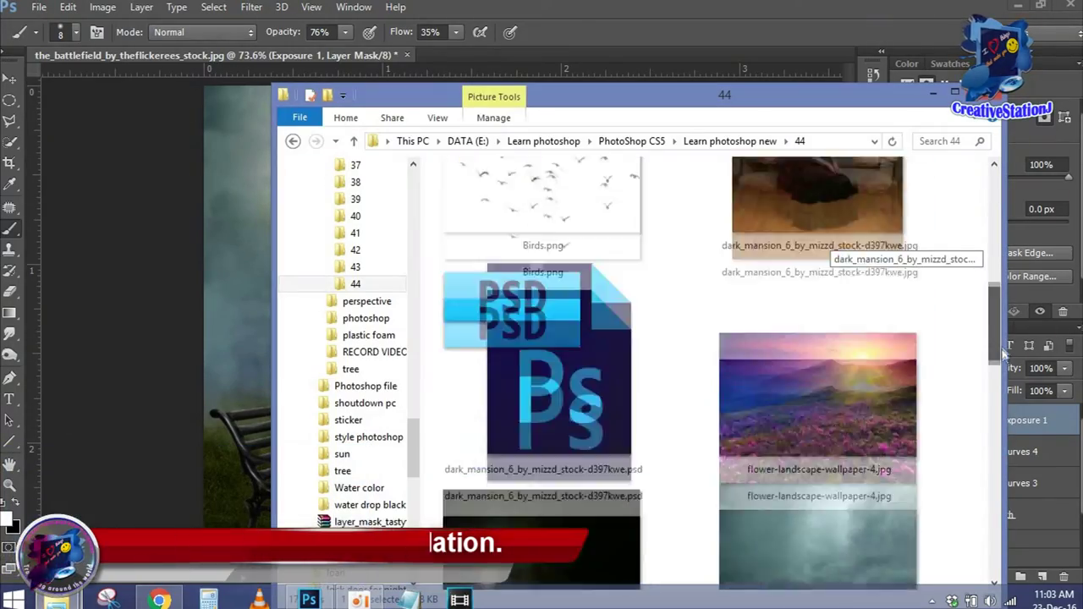
scroll(1000, 397, "down", 5)
scroll(1001, 398, "down", 3)
scroll(1001, 397, "down", 3)
double_click(738, 335)
left_click(10, 78)
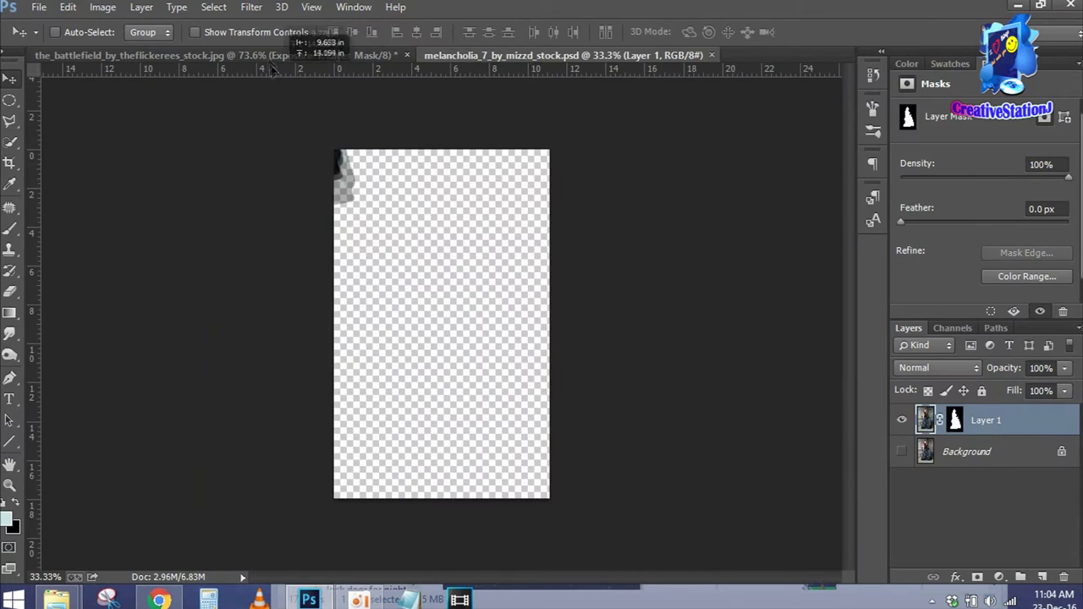
left_click_drag(440, 355, 453, 306)
right_click(1026, 429)
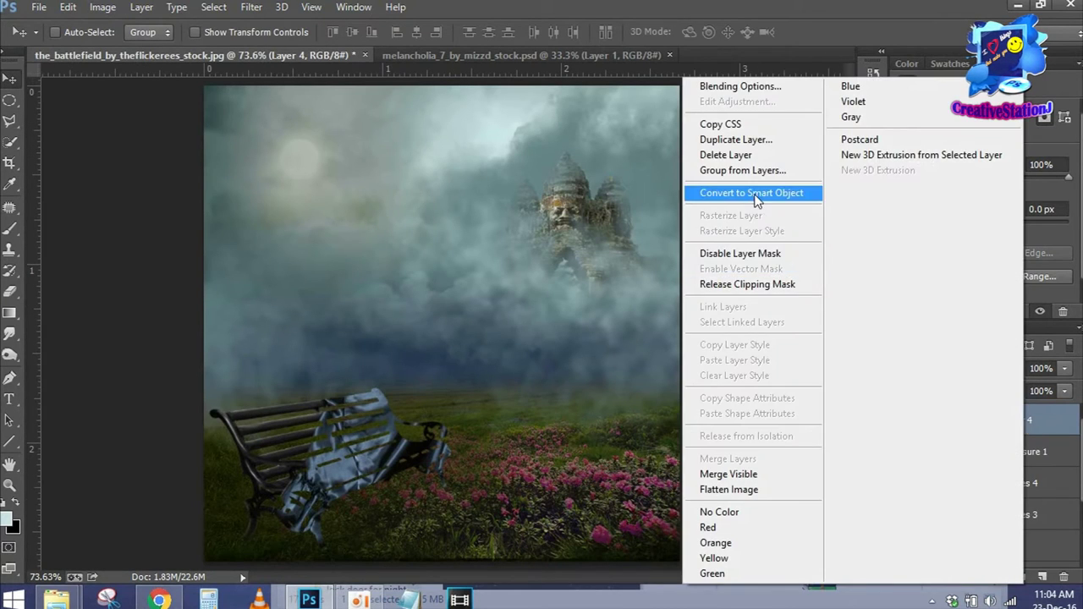
Unclip Layer 4 and group the bench with its adjustment layers as Group 4.
left_click(746, 284)
left_click(1028, 454)
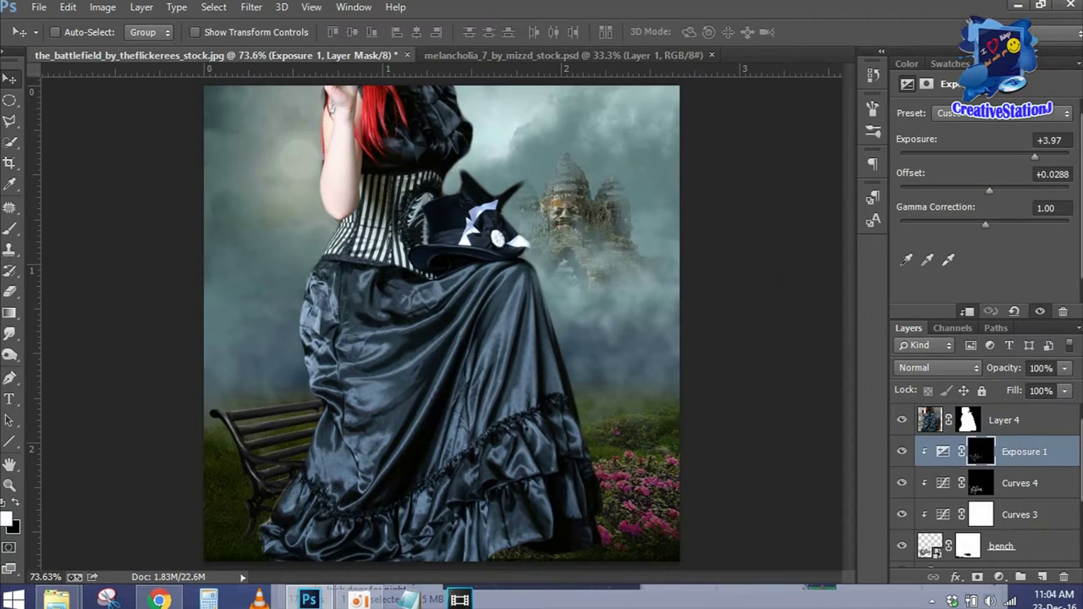
double_click(1029, 423)
left_click(506, 118)
left_click(1053, 457)
left_click(1008, 546, "shift")
key("ctrl+g")
Scale the woman down to about 43% and move her onto the bench.
left_click(1010, 427)
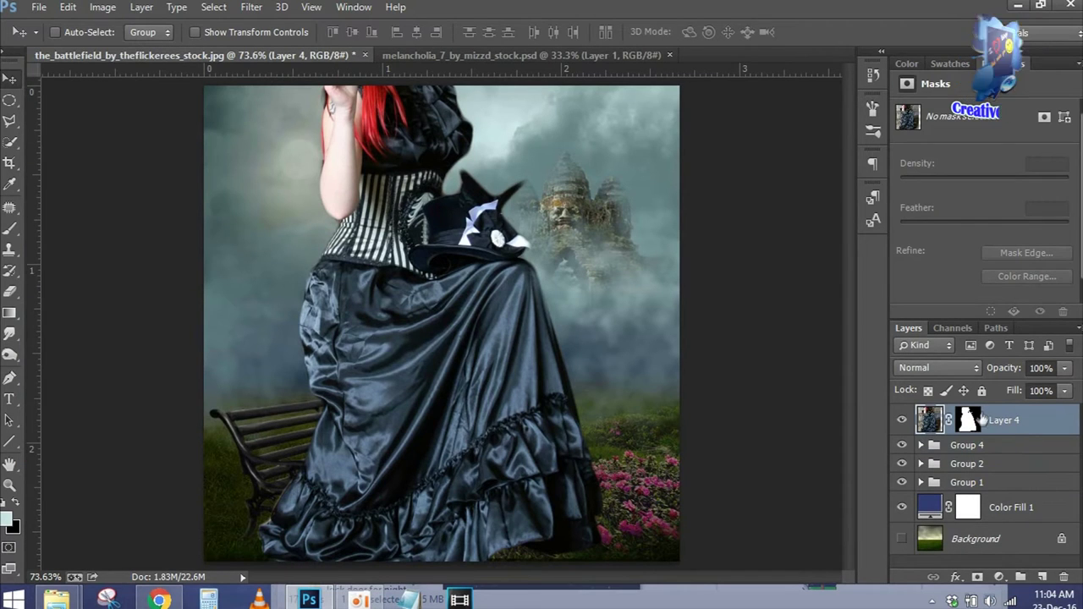
key("ctrl+t")
key("ctrl+minus")
left_click_drag(546, 95, 454, 245)
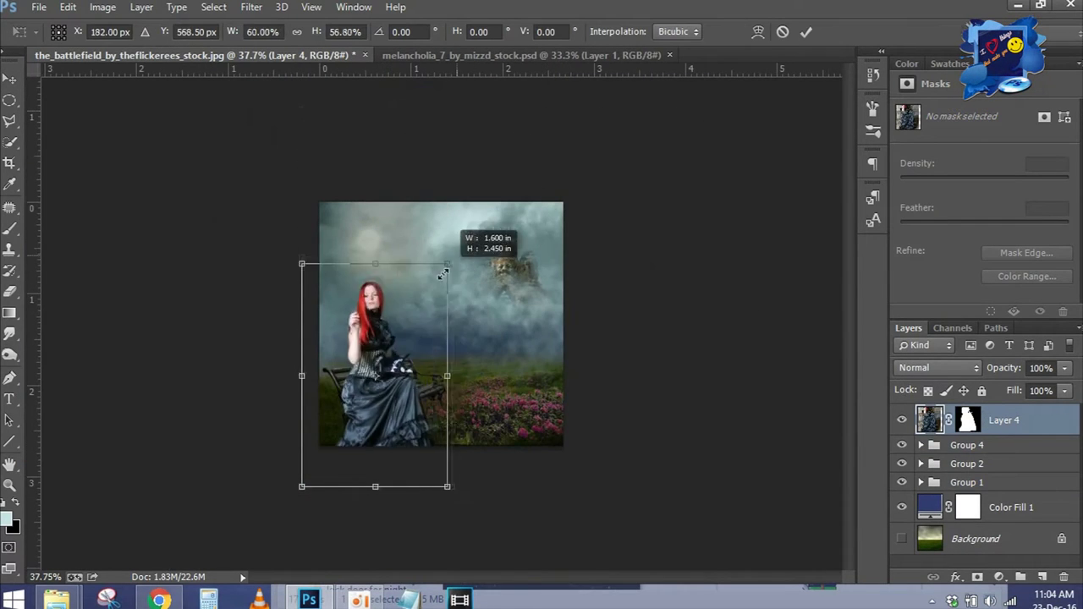
left_click_drag(406, 338, 440, 376)
key("ctrl+0")
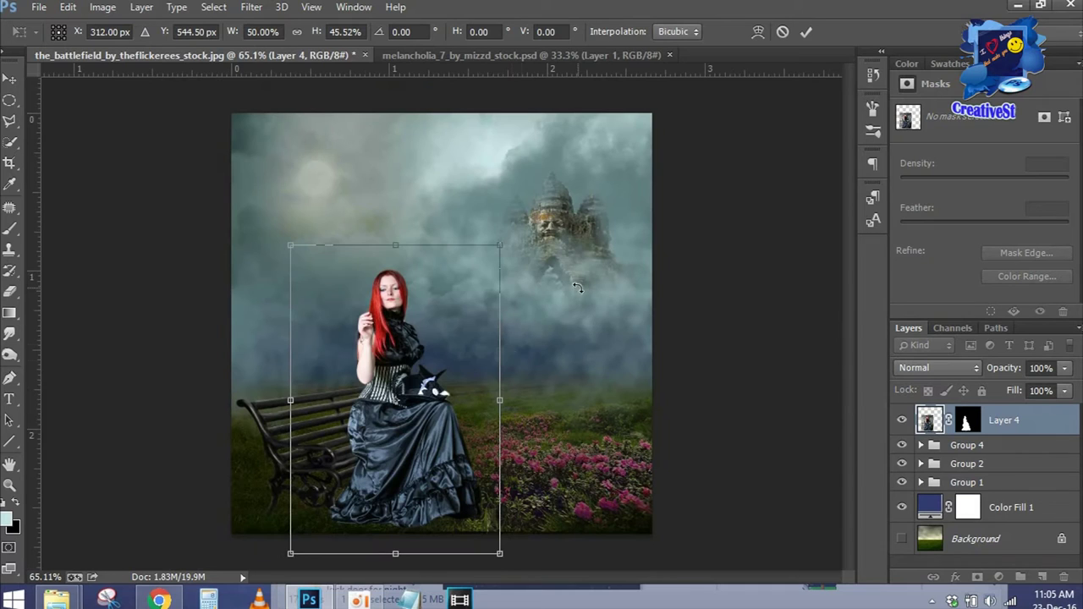
left_click_drag(504, 246, 475, 272)
mouse_move(422, 345)
left_mouse_down()
mouse_move(450, 340)
mouse_move(451, 351)
mouse_move(429, 333)
left_mouse_up()
Apply the resize and fine-tune her position on the bench's right end.
right_click(455, 331)
left_click(438, 332)
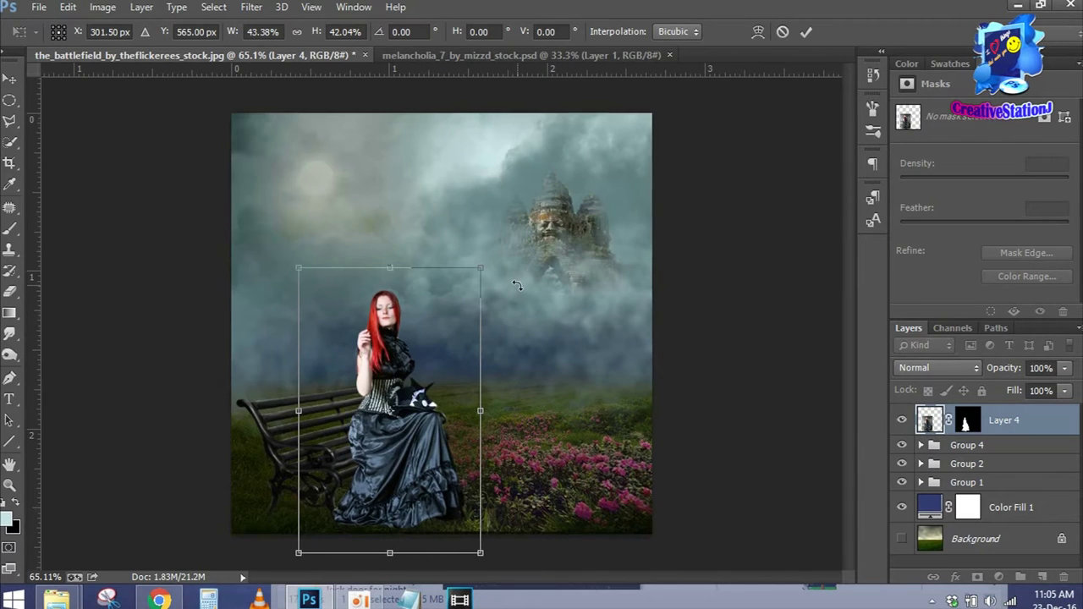
key("Return")
key("ctrl+1")
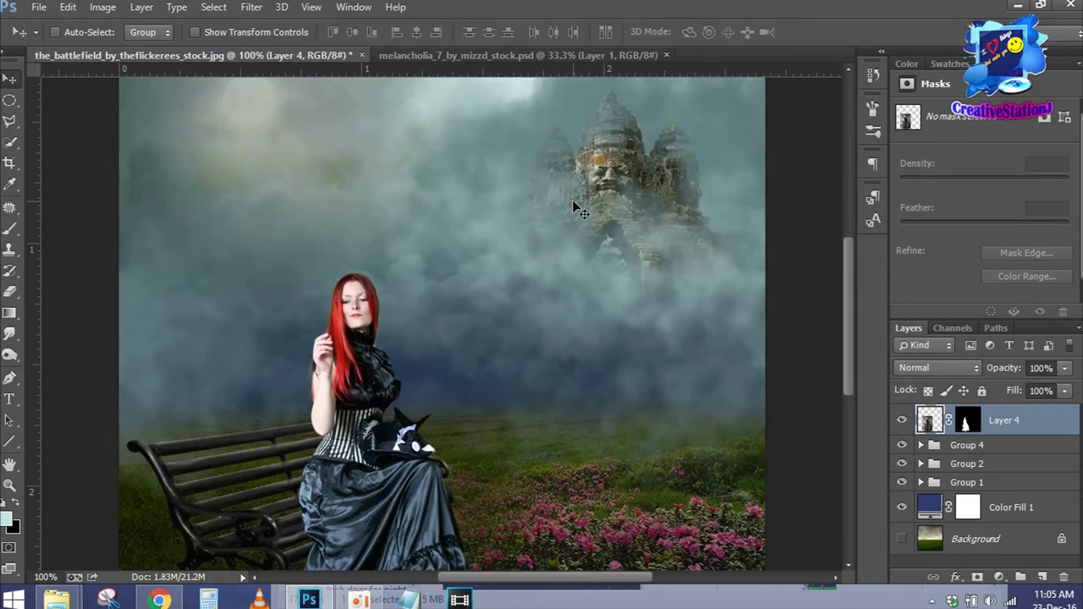
key("ctrl+0")
left_click_drag(338, 347, 368, 372)
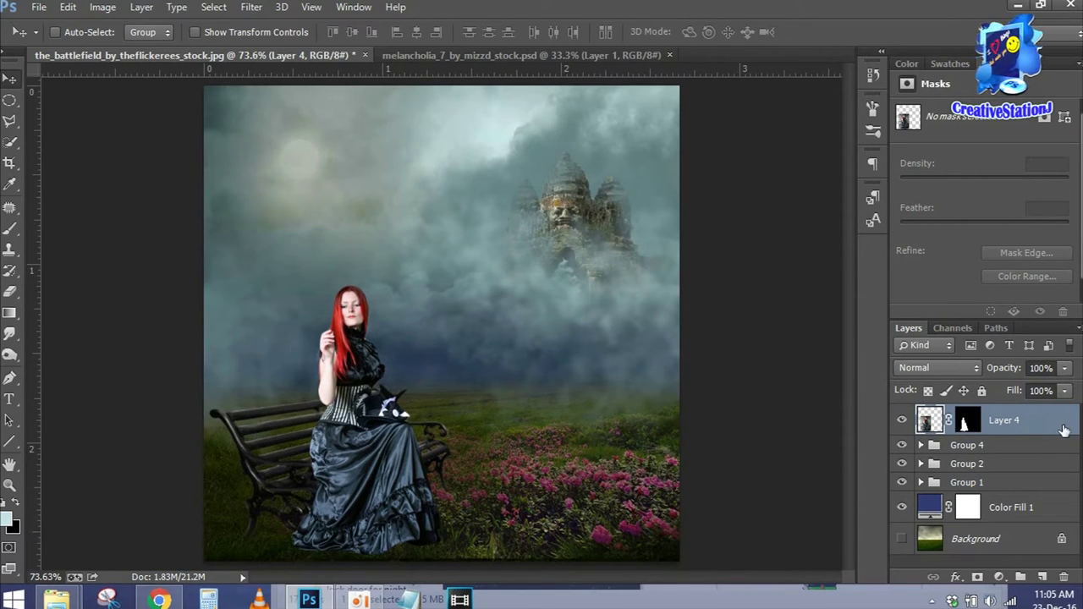
Add Curves 5 clipped to the woman and pull the curve down to darken her.
left_click(999, 576)
left_click(956, 317)
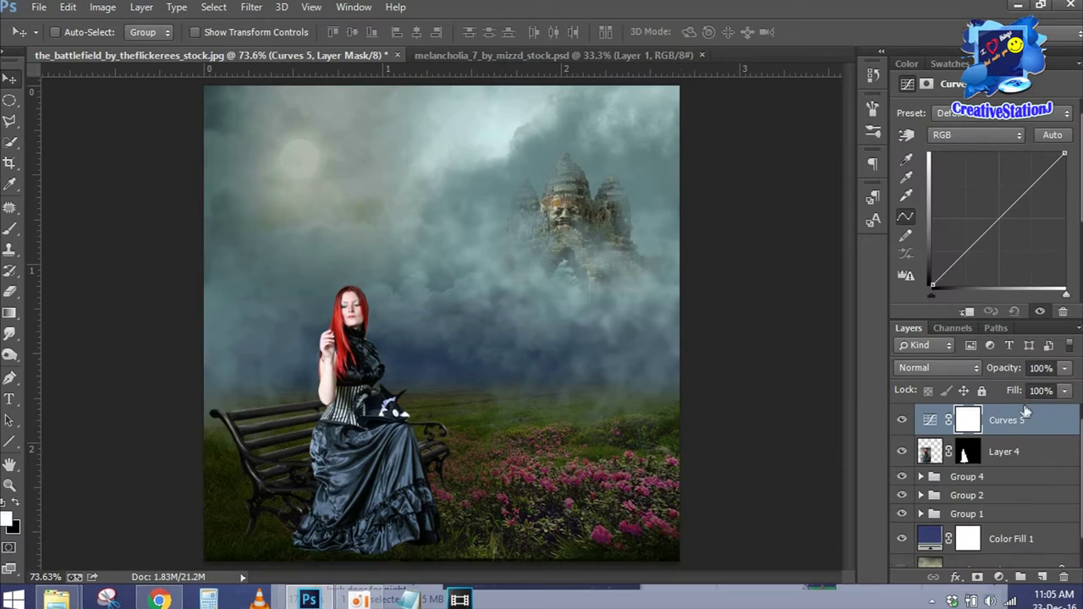
key("ctrl+alt+g")
left_click_drag(1007, 227, 1027, 241)
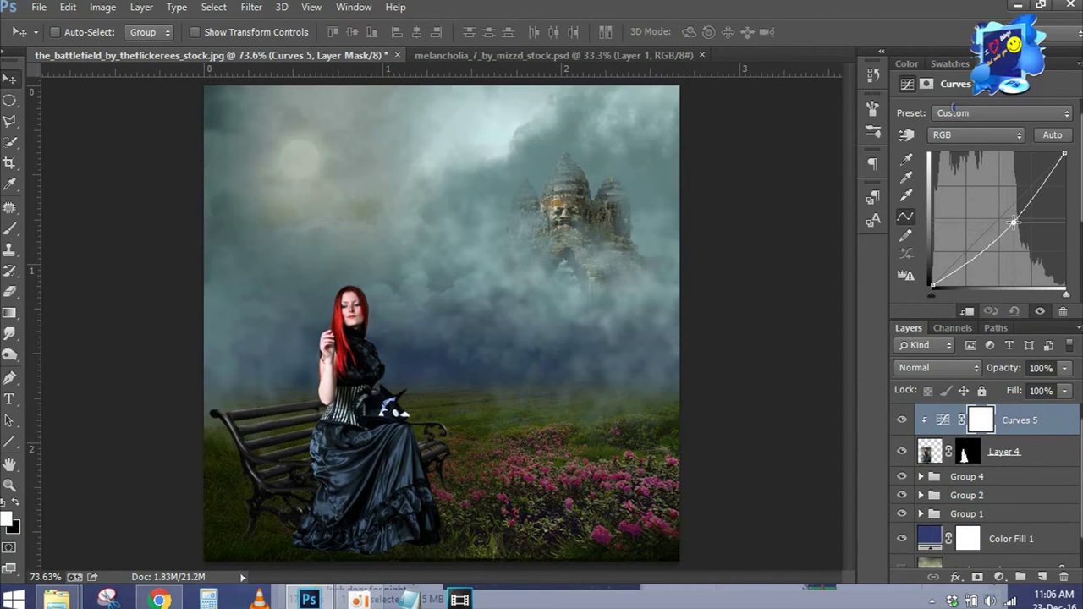
Add a clipped Curves 6 that darkens her heavily, with its mask inverted to black.
left_click(1000, 576)
left_click(972, 321)
key("ctrl+alt+g")
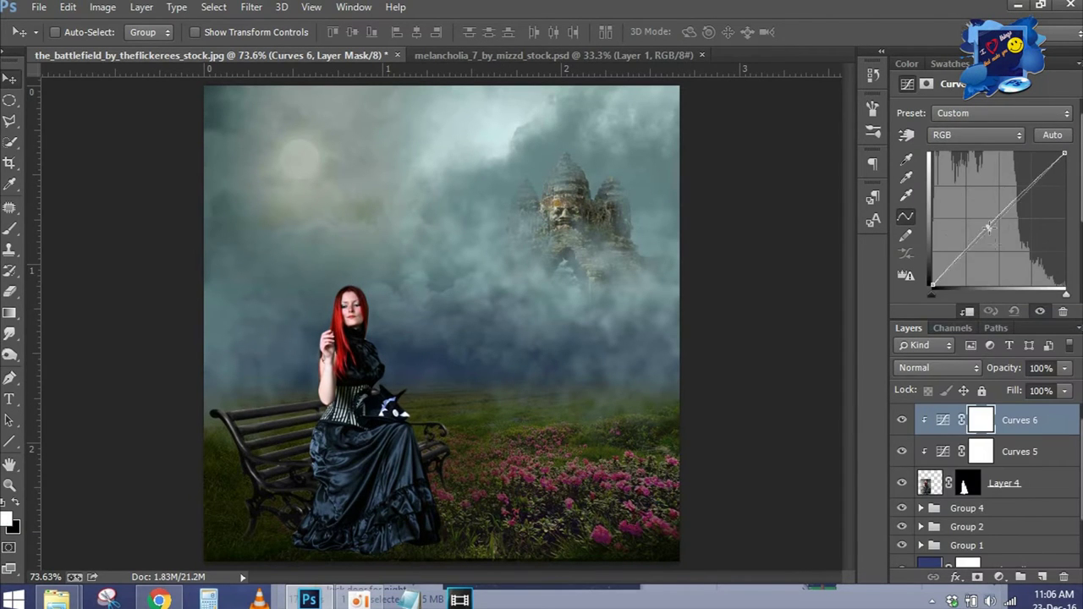
left_click_drag(1001, 216, 1016, 233)
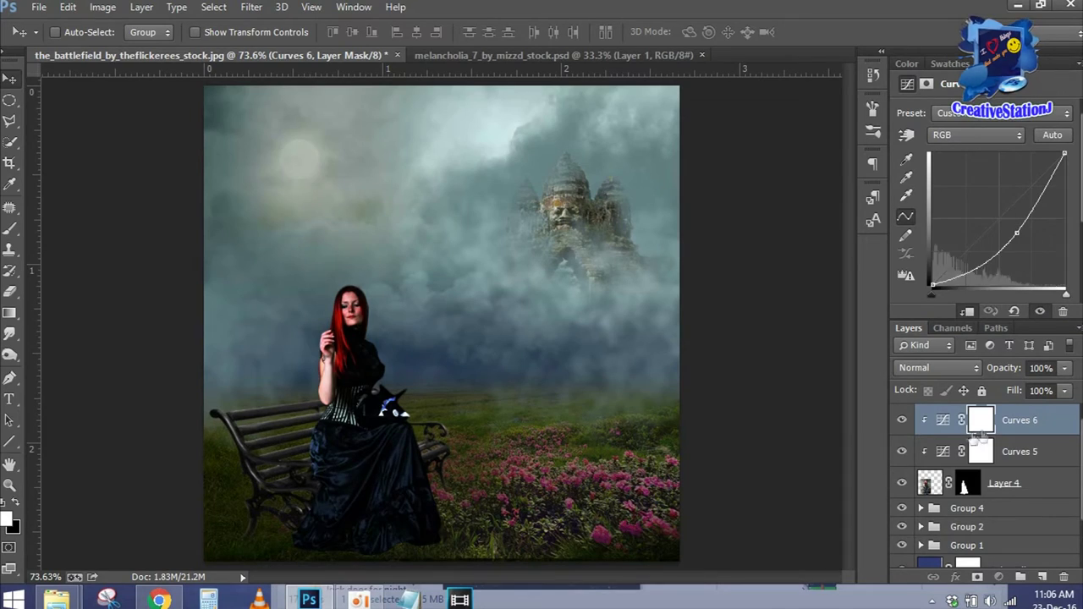
key("ctrl+i")
key("ctrl+1")
Bake the woman's cut-out into Layer 4 from the layer mask options.
key("ctrl+plus")
scroll(518, 402, "down", 5)
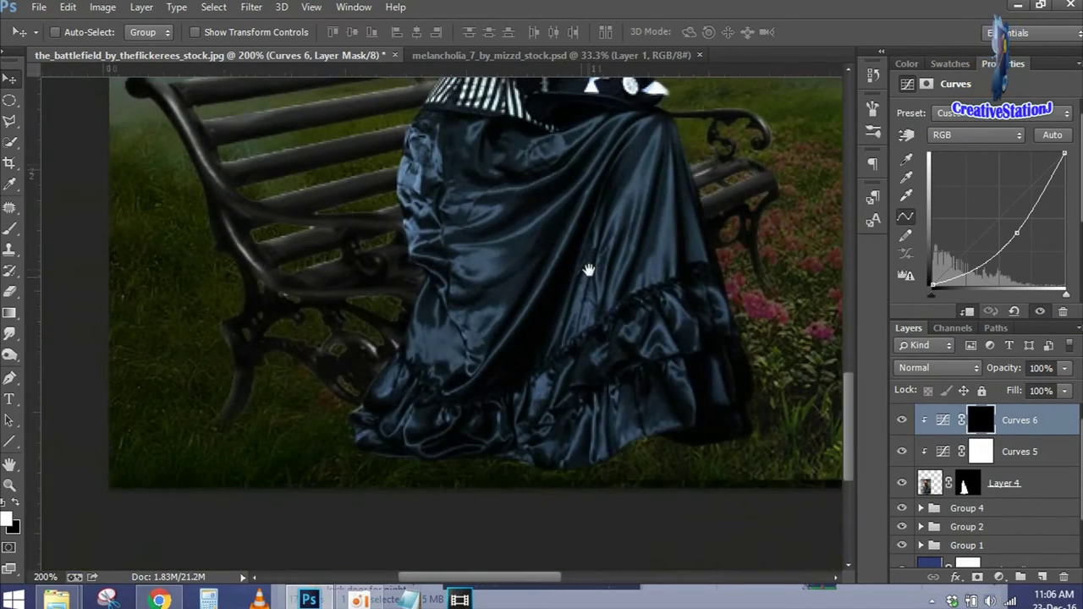
left_click(965, 483)
right_click(964, 483)
left_click(954, 366)
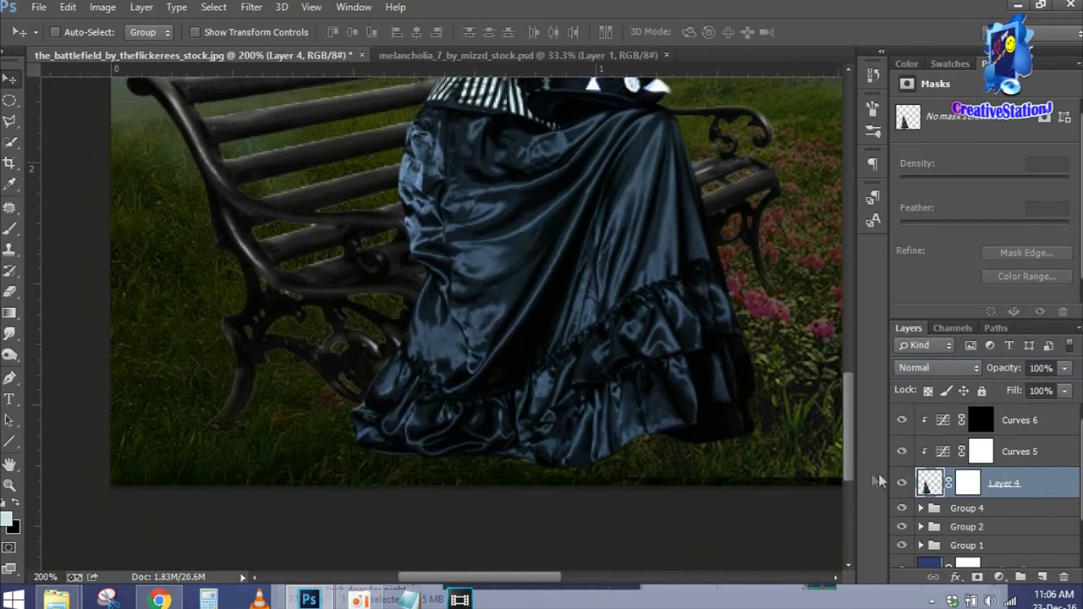
right_click(549, 398)
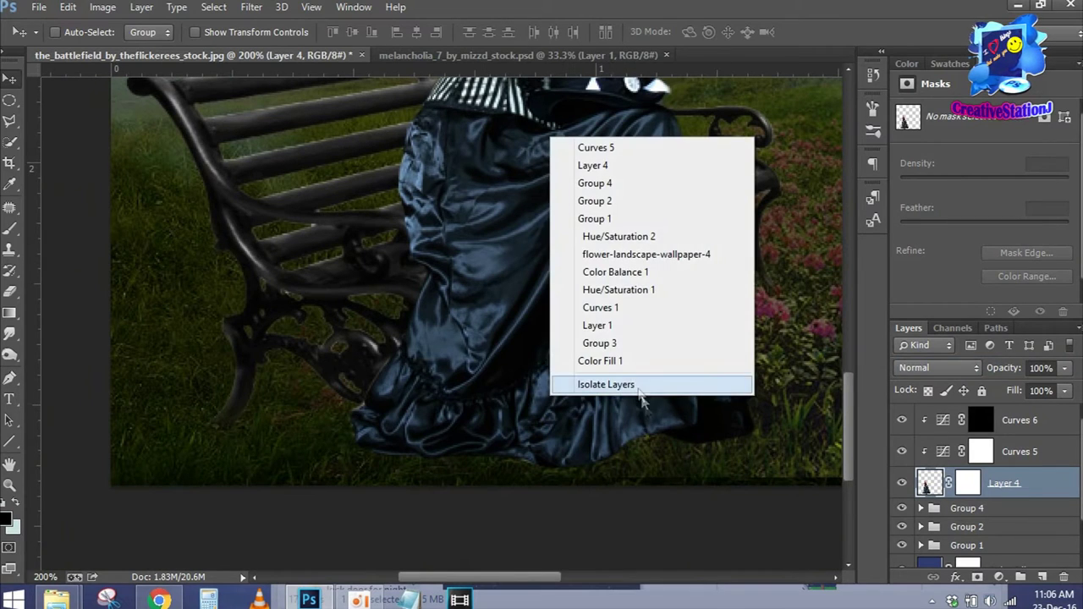
Set a 66 px brush, test a shadow under the hem, undo it, and target Layer 4's mask.
key("Escape")
key("b")
right_click(317, 229)
left_click_drag(503, 342, 503, 404)
left_click(441, 383)
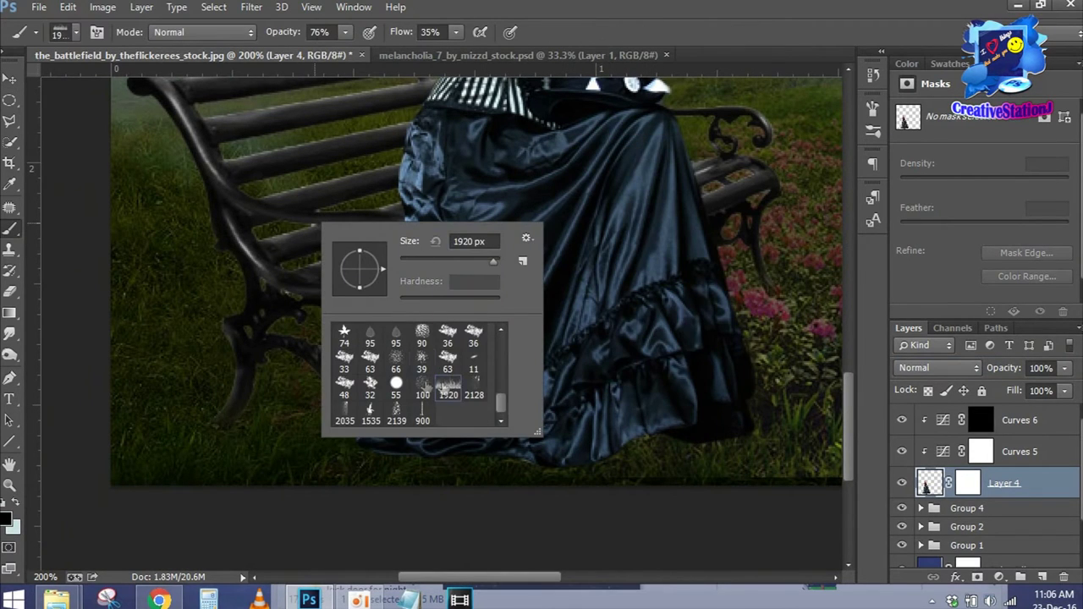
key("Return")
mouse_move(313, 423)
left_mouse_down()
mouse_move(347, 448)
mouse_move(420, 457)
left_mouse_up()
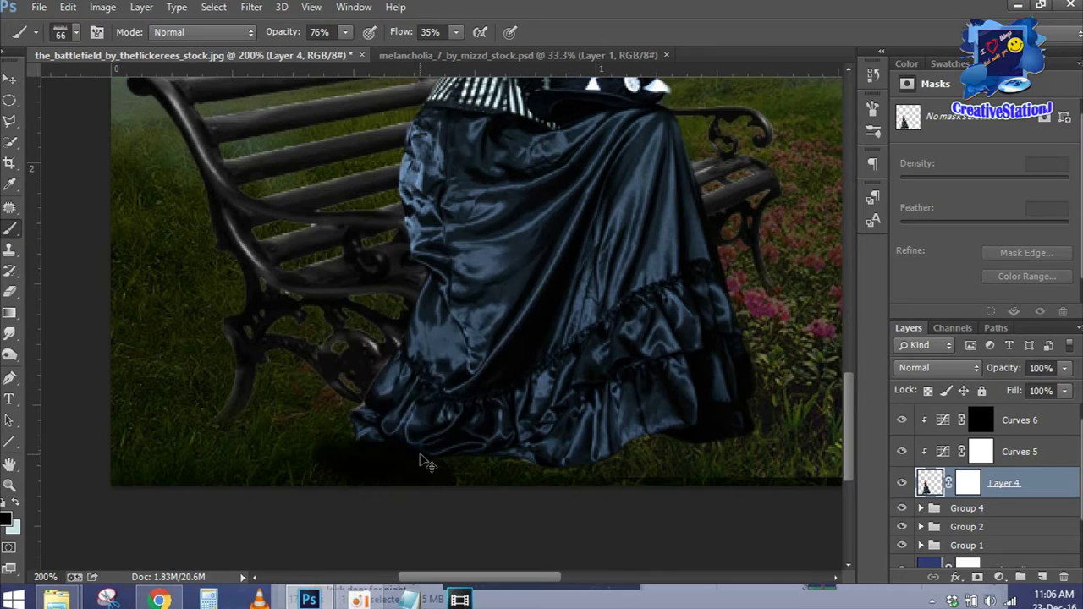
key("ctrl+z")
key("ctrl+backslash")
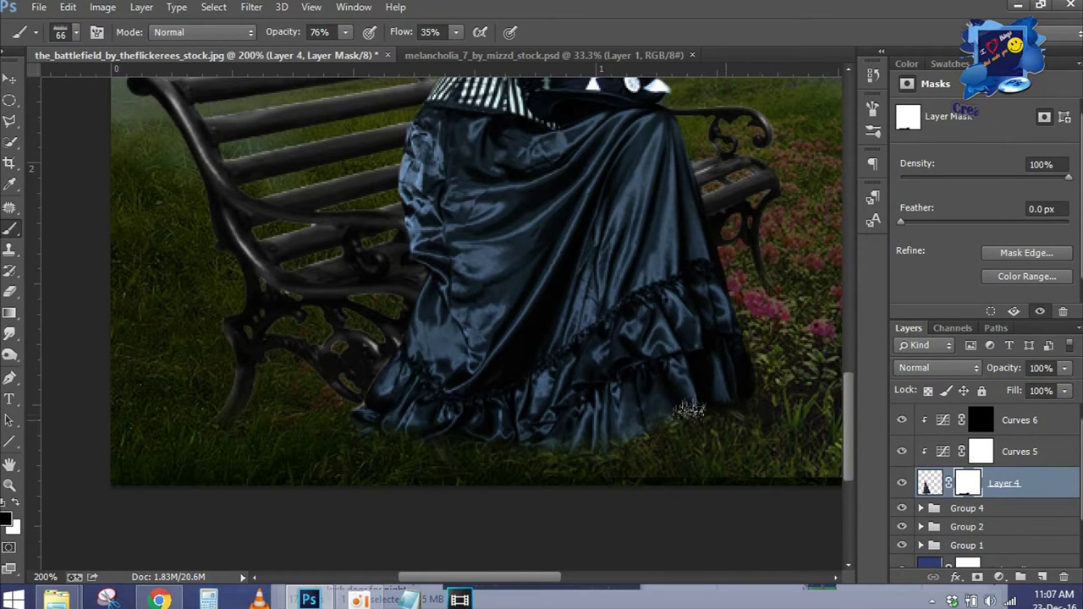
key("ctrl+0")
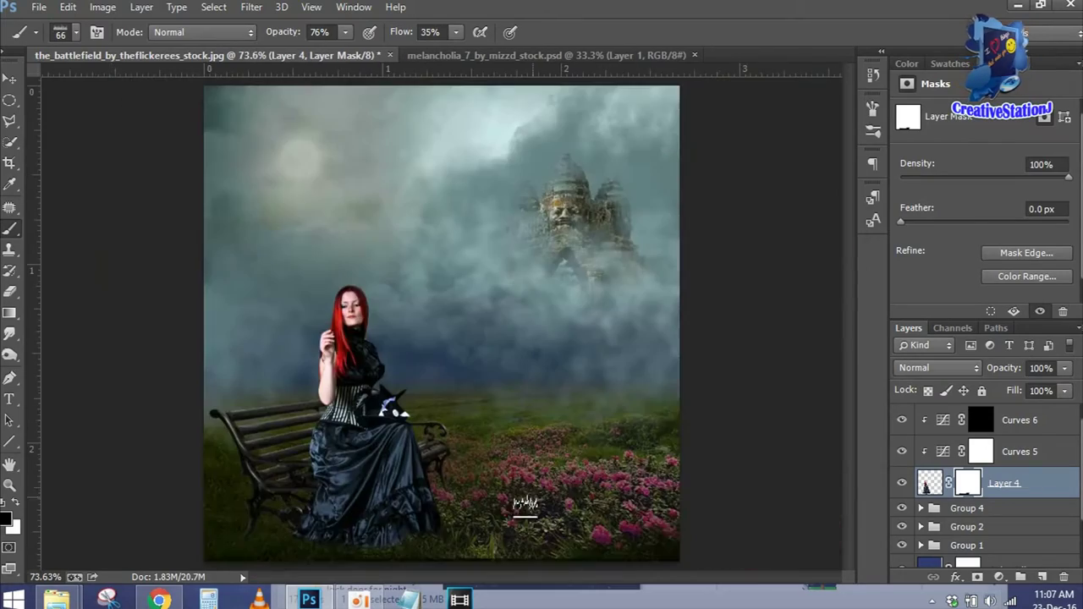
key("ctrl+2")
key("ctrl+plus")
key("ctrl+plus")
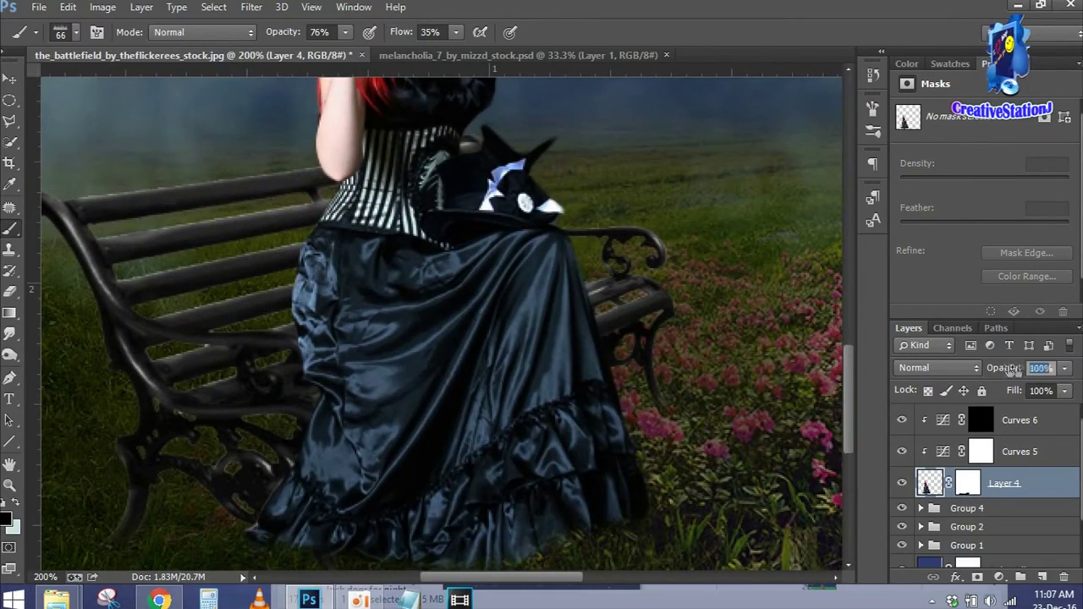
Fade Layer 4 and trace a first Polygonal Lasso outline around the armrest, then deselect.
left_click_drag(1012, 371, 955, 371)
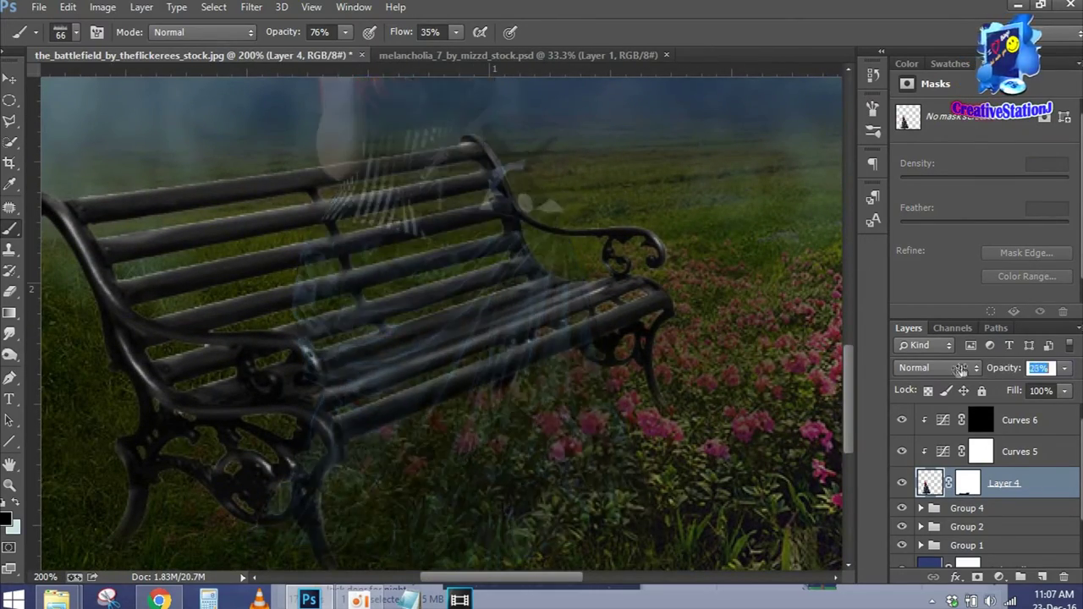
type("32")
key("ctrl+plus")
key("ctrl+plus")
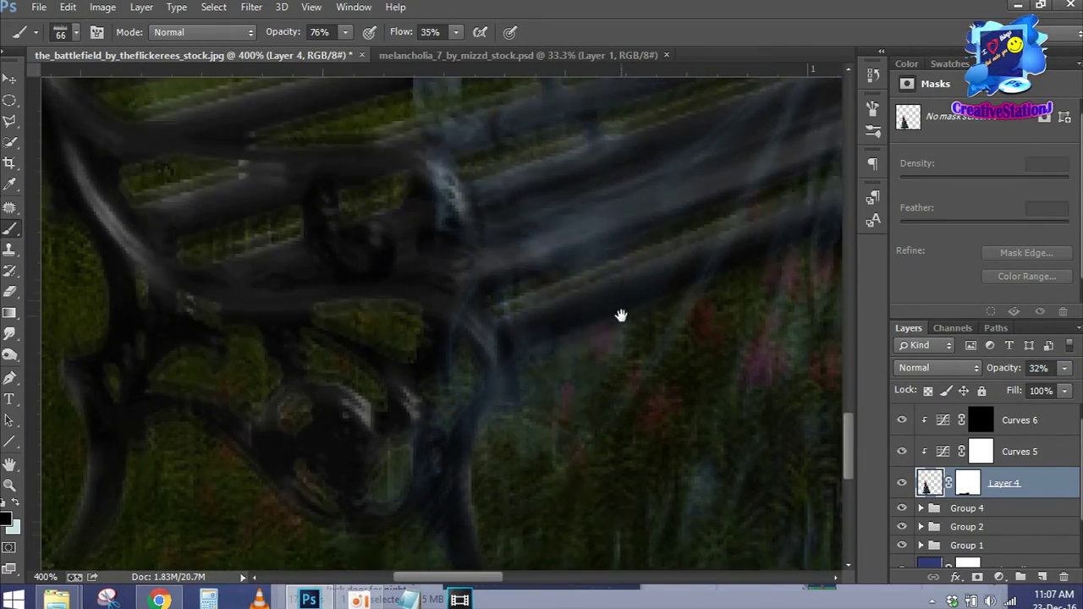
scroll(620, 316, "up", 3)
key("l")
left_click(297, 154)
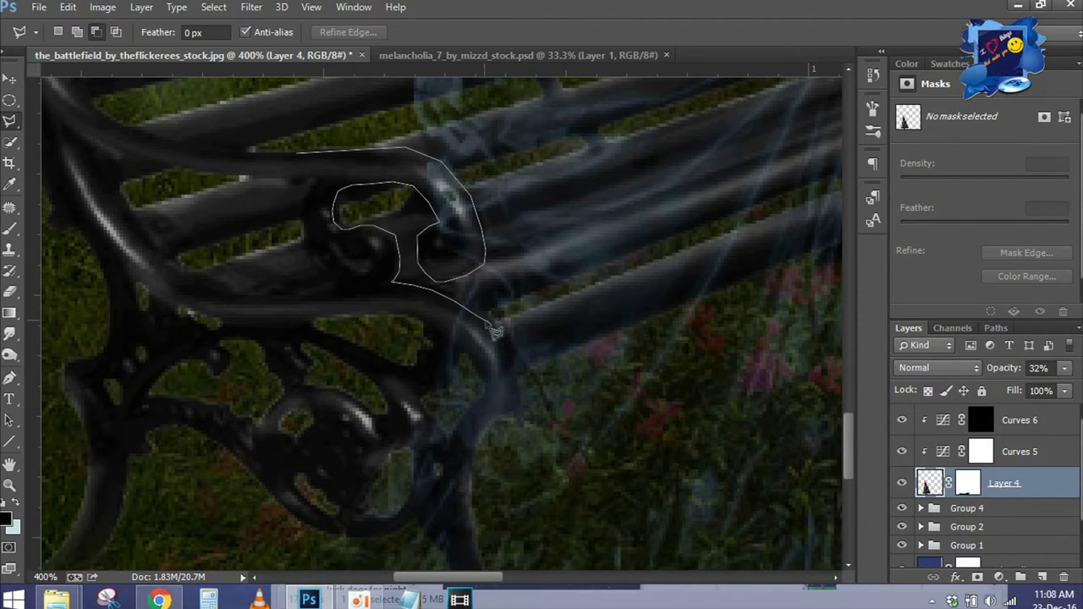
left_click_drag(474, 323, 516, 360)
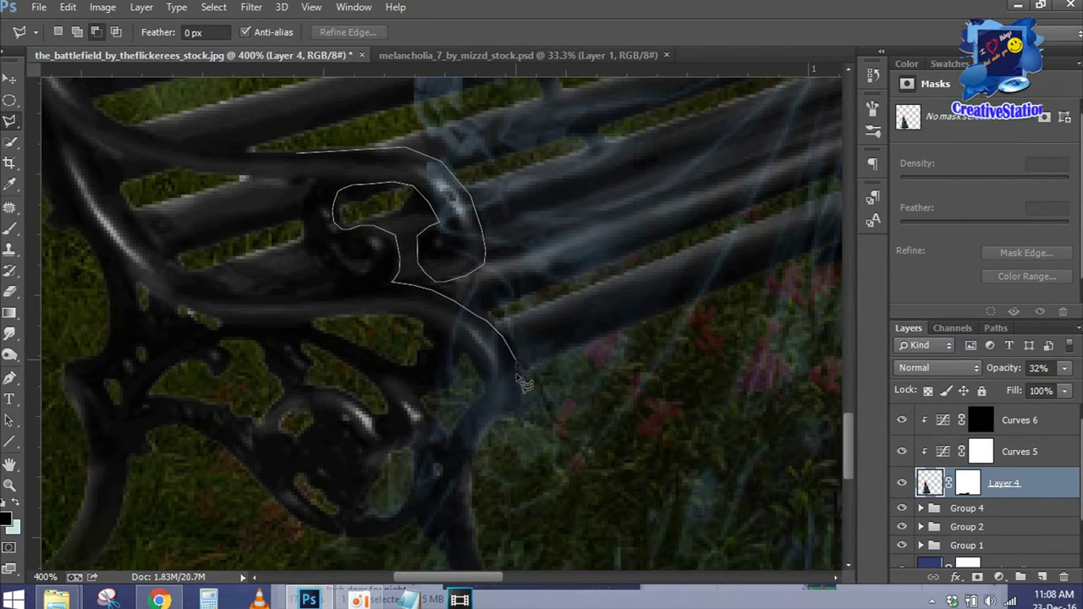
left_click_drag(489, 449, 464, 404)
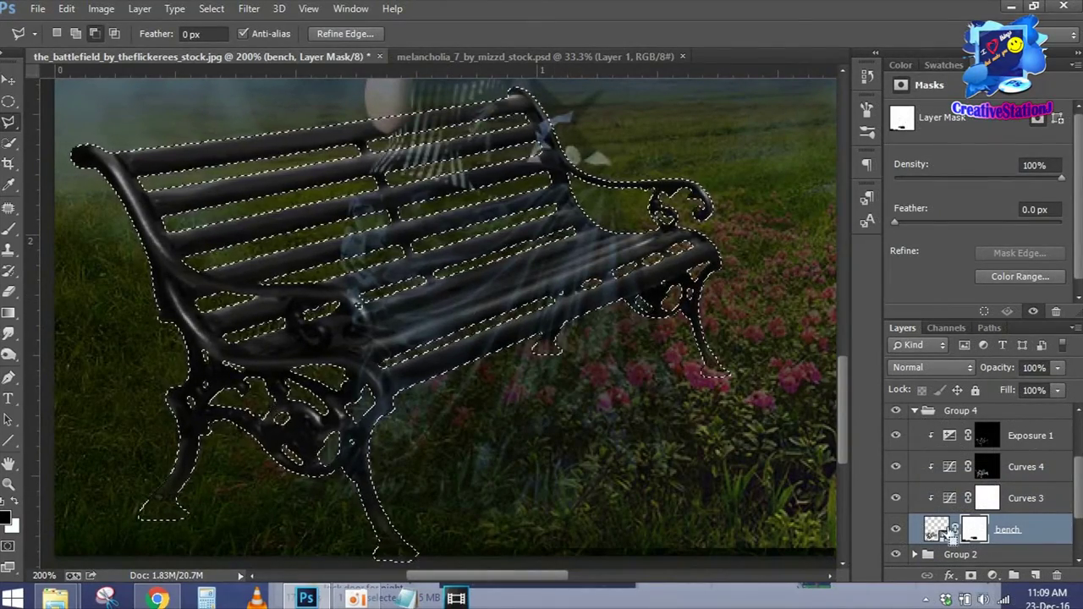
key("ctrl+d")
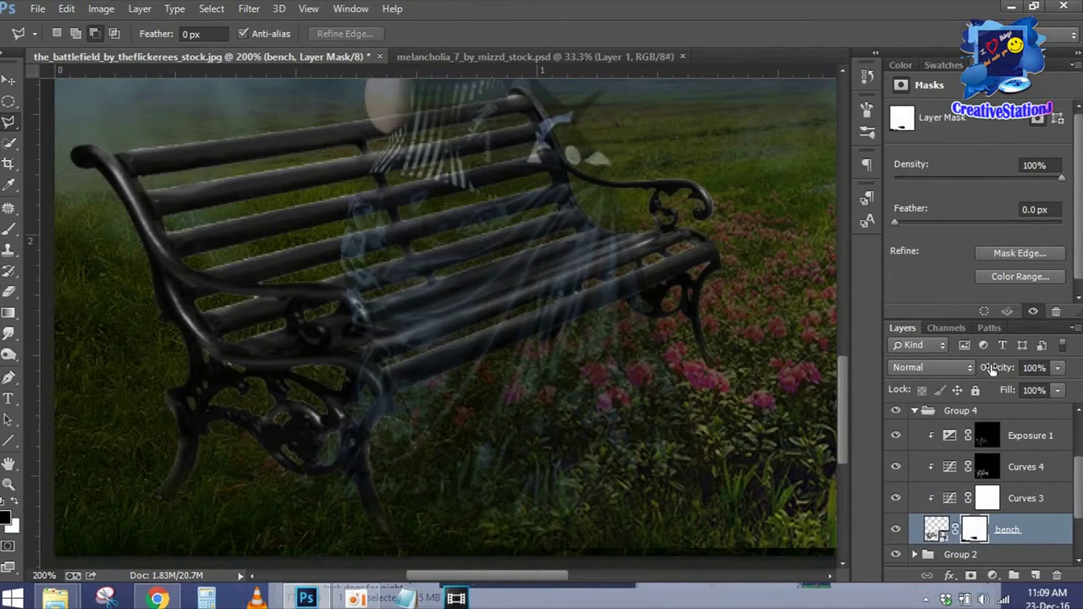
Set Layer 4 opacity to 66% and close a Polygonal Lasso selection around the armrest scroll.
scroll(974, 532, "up", 2)
scroll(974, 531, "up", 1)
left_click(998, 483)
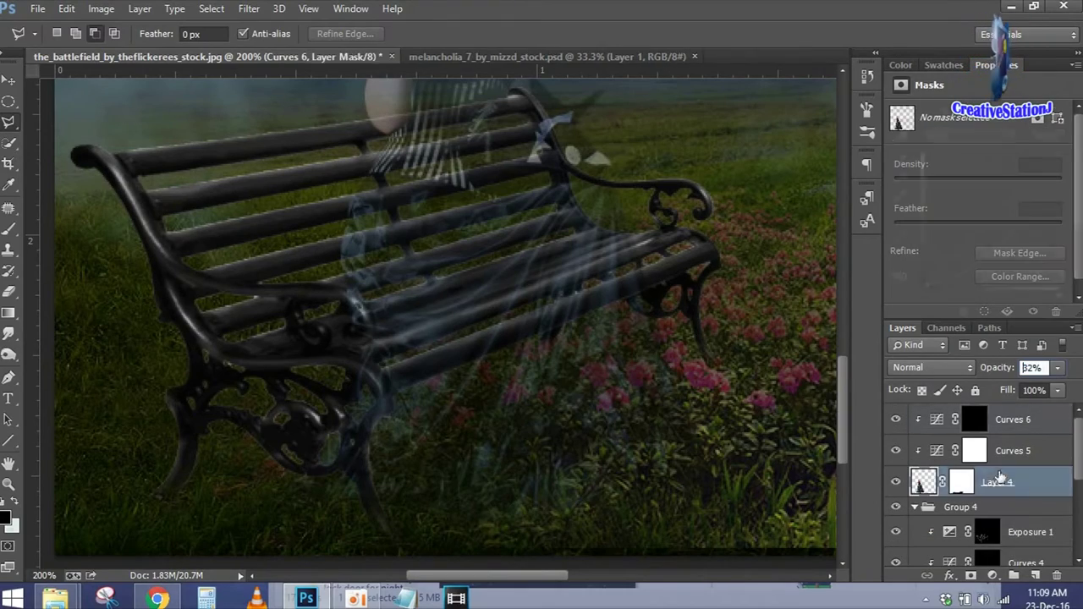
type("66")
key("Return")
scroll(770, 295, "up", 2)
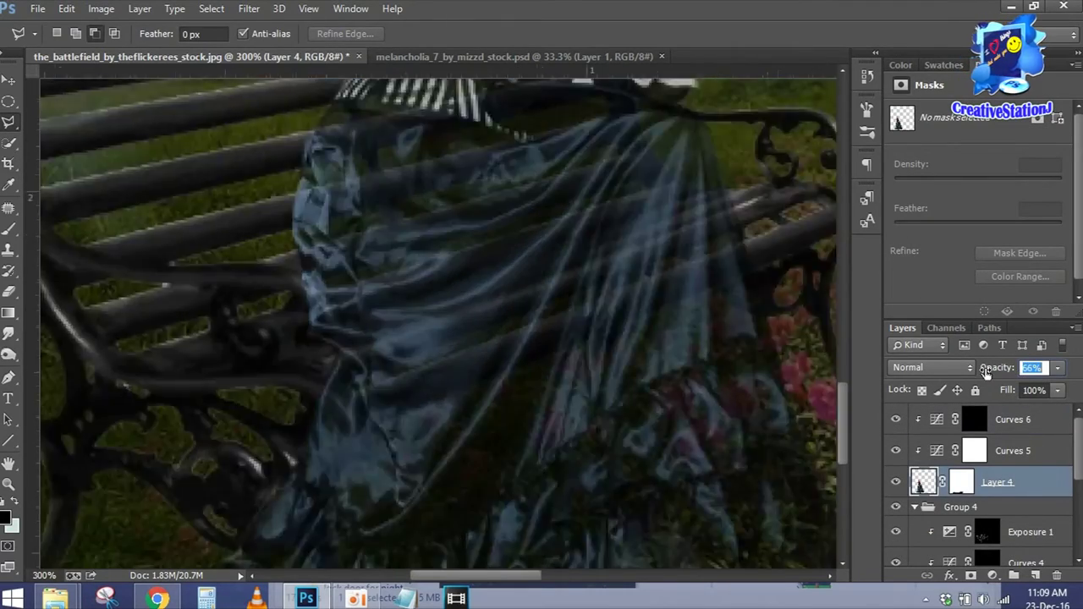
left_click_drag(770, 295, 748, 383)
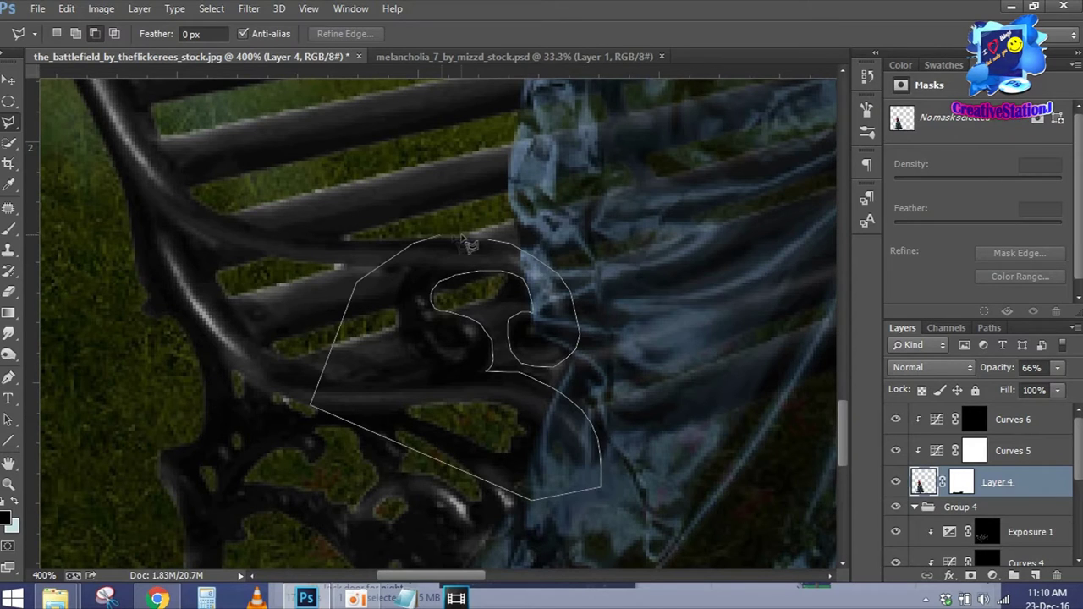
left_click_drag(607, 461, 484, 210)
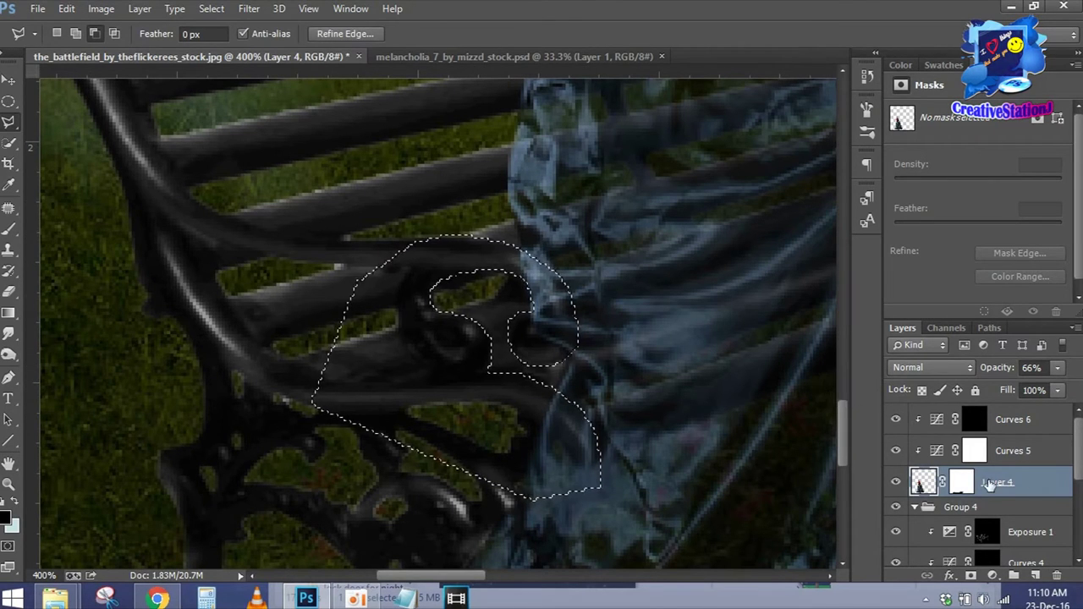
Paint black on Layer 4's mask to hide the gown over the armrest, then deselect.
left_click(960, 484)
key("b")
mouse_move(541, 305)
left_mouse_down()
mouse_move(490, 313)
mouse_move(412, 271)
left_mouse_up()
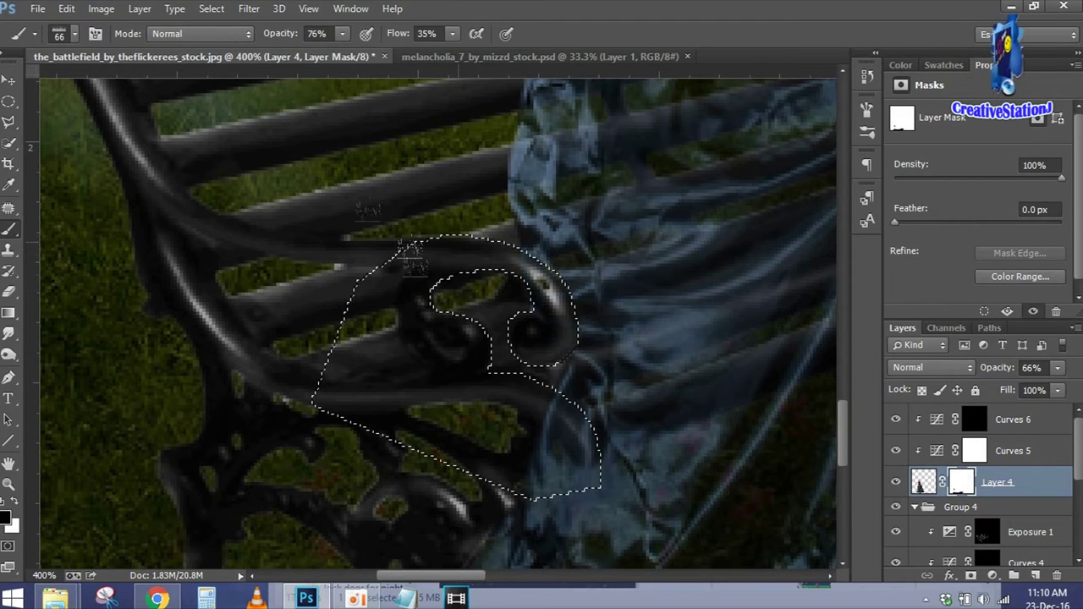
left_click_drag(507, 486, 653, 239)
key("ctrl+d")
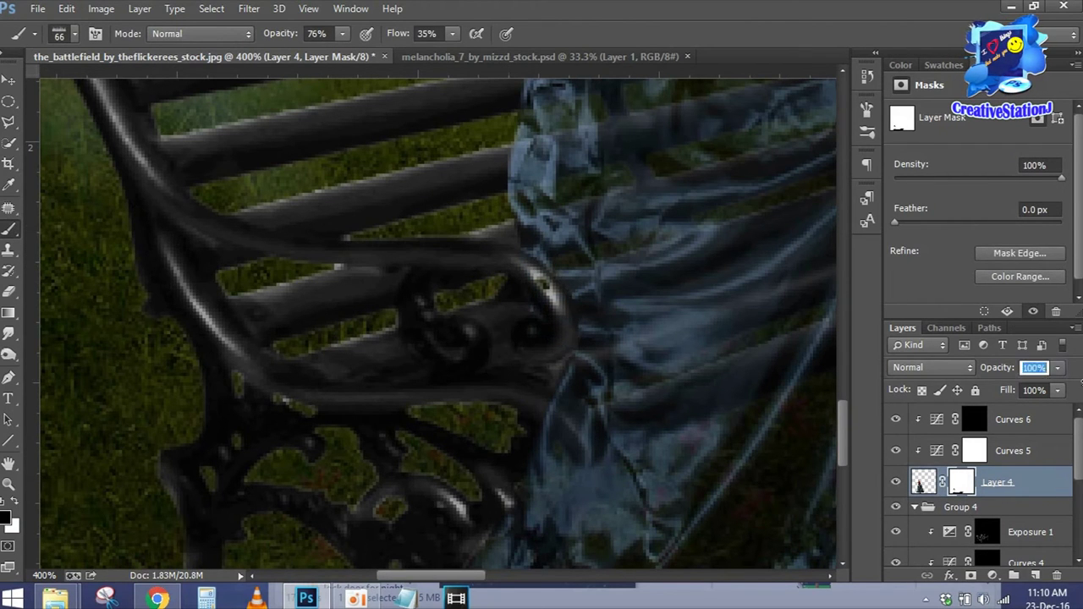
key("ctrl+minus")
key("ctrl+0")
key("ctrl+plus")
mouse_move(786, 314)
left_mouse_down()
mouse_move(514, 339)
mouse_move(503, 273)
left_mouse_up()
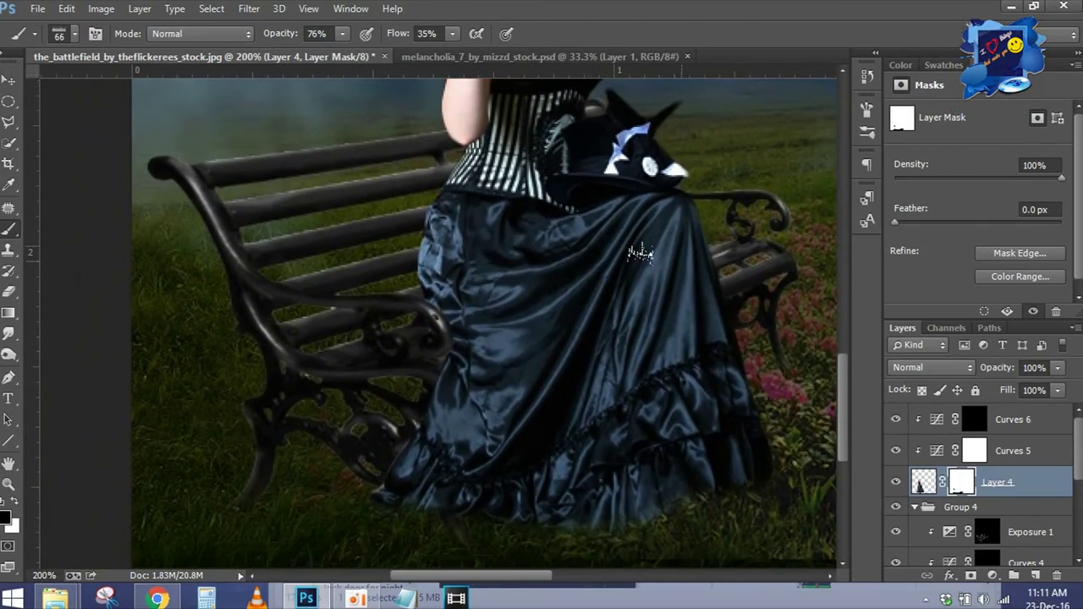
Zoom in on the seated woman and start a transform, cancelling the first attempt.
key("ctrl+minus")
key("ctrl+0")
key("ctrl+plus")
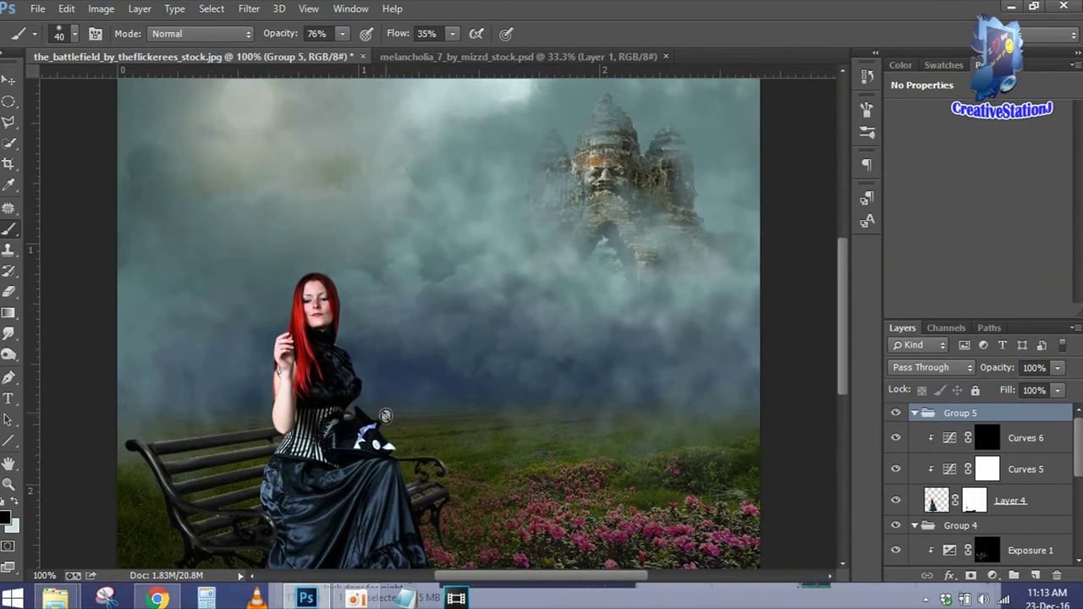
left_click_drag(842, 287, 842, 326)
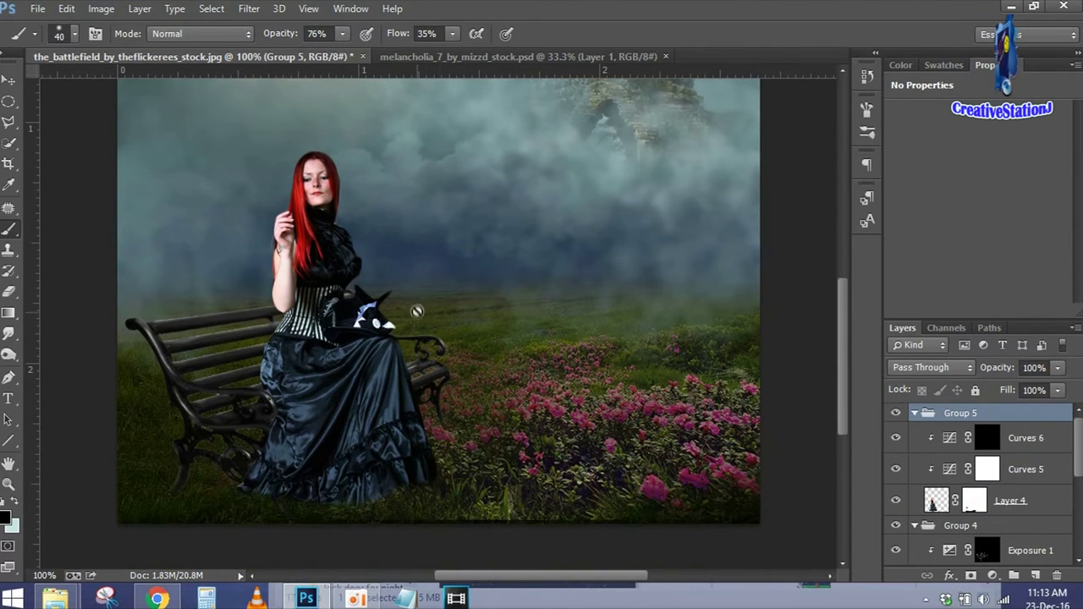
key("ctrl+t")
right_click(343, 231)
key("Escape")
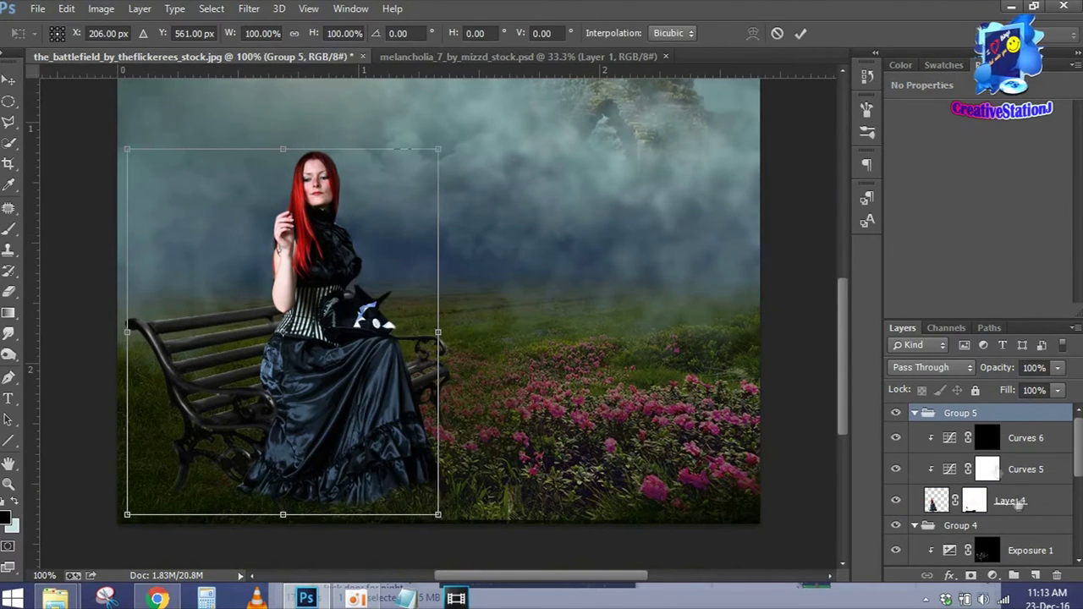
key("Escape")
left_click(1010, 500)
Warp Layer 4, bending the figure and pulling her upper body leftward, then commit.
key("ctrl+t")
right_click(341, 220)
left_click(423, 343)
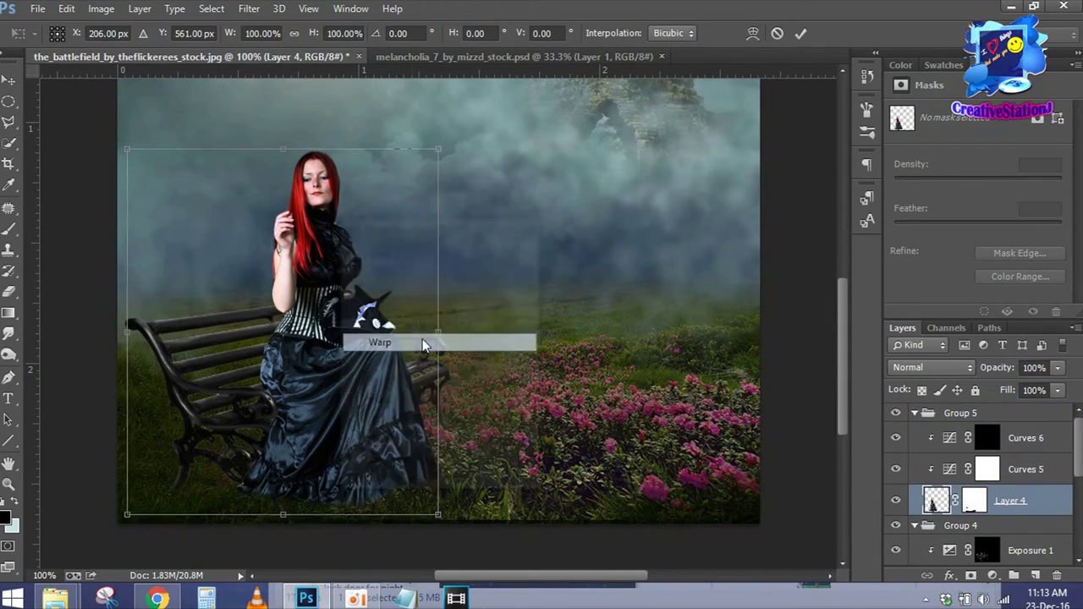
left_click_drag(253, 302, 320, 357)
left_click_drag(387, 224, 364, 216)
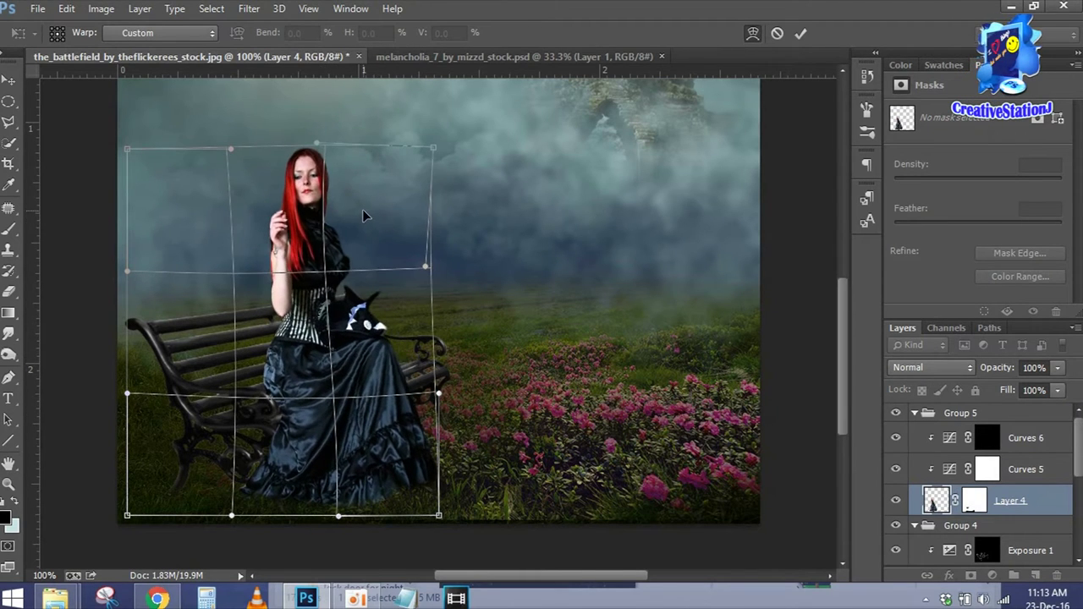
left_click(800, 33)
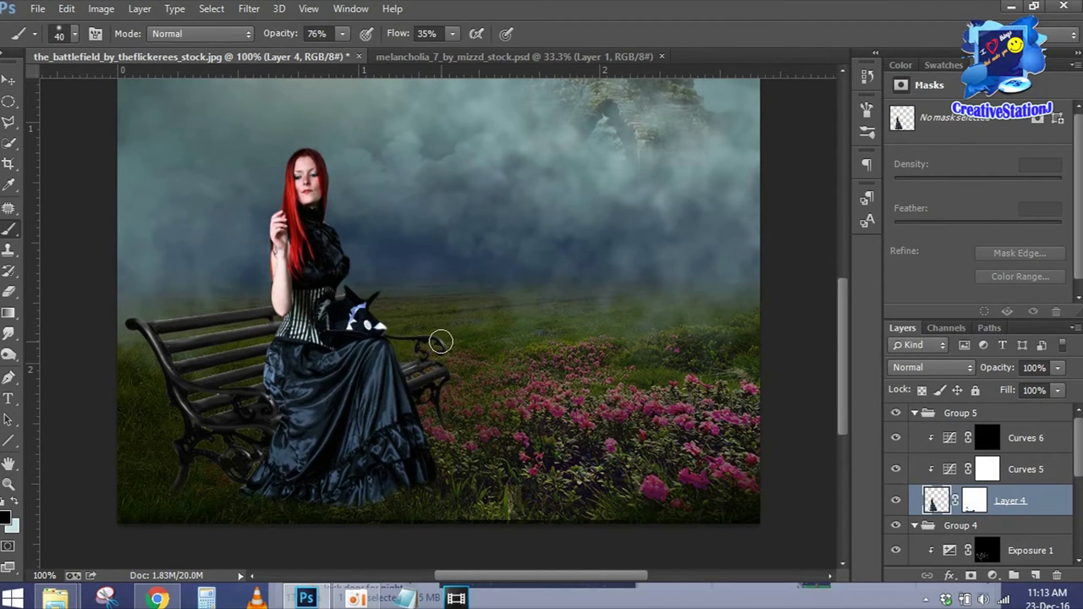
left_click(1024, 437)
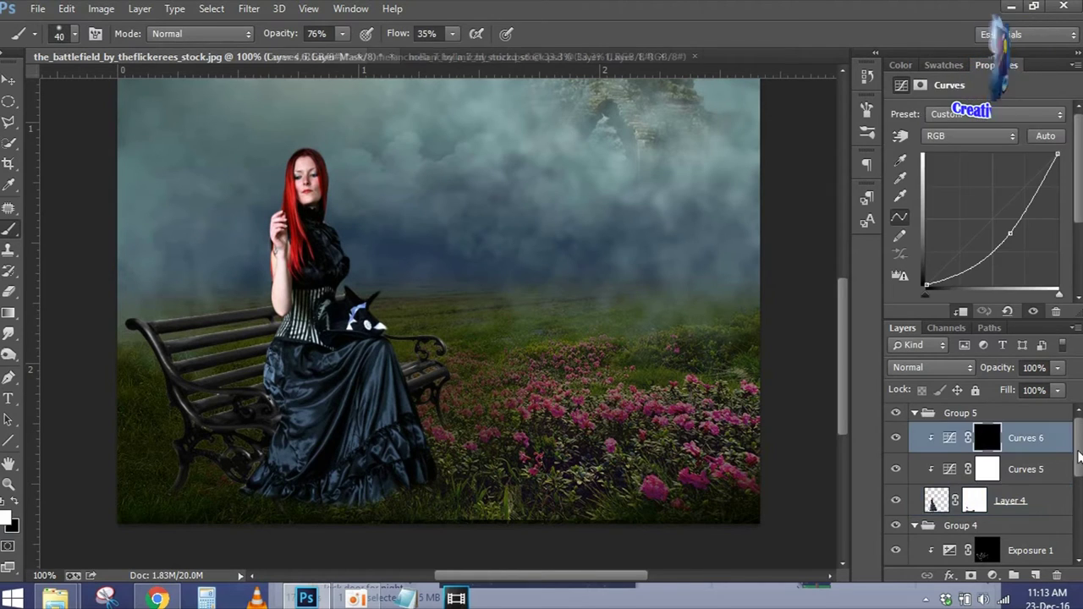
Nudge Group 5 with the woman slightly right and down.
left_click(913, 413)
left_click(9, 80)
mouse_move(328, 395)
left_mouse_down()
mouse_move(347, 403)
mouse_move(349, 385)
left_mouse_up()
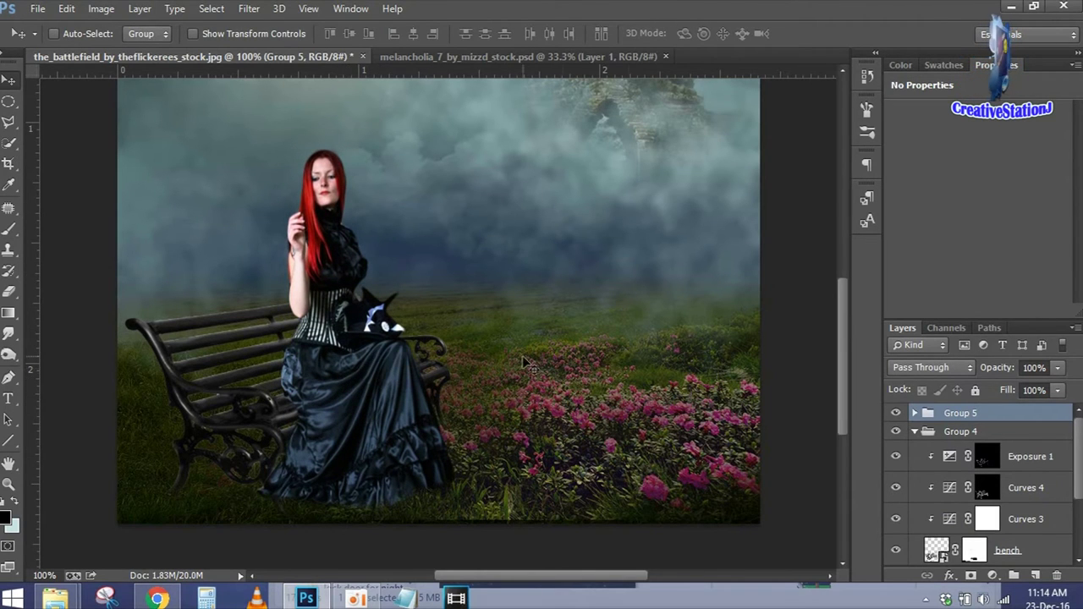
Paint Curves 6's mask over the woman's dress and the bench to darken them.
left_click(914, 431)
left_click(914, 412)
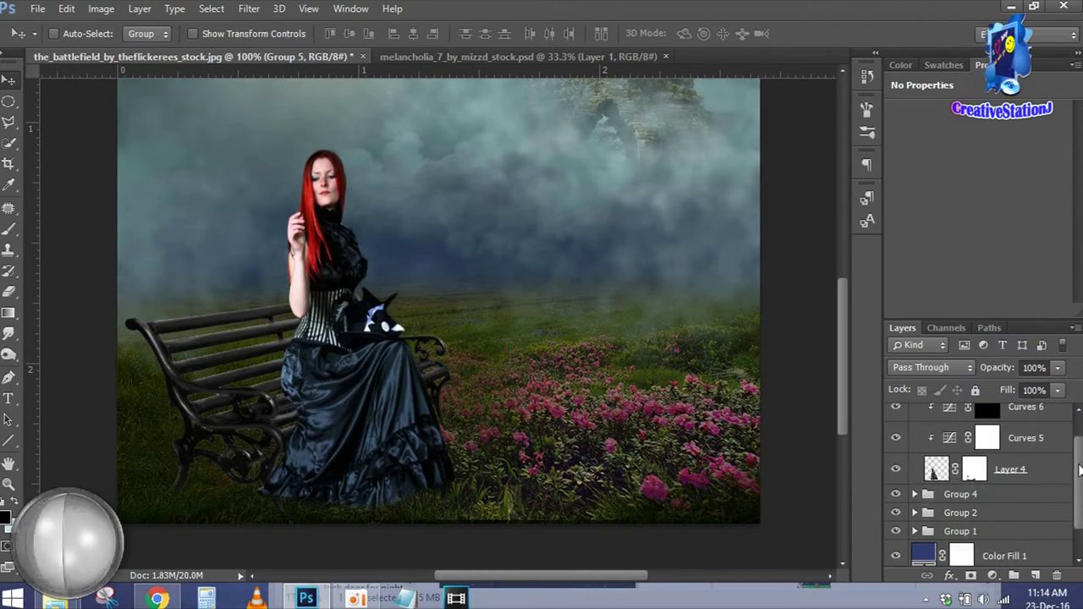
left_click(987, 469)
left_click(987, 437)
key("b")
mouse_move(290, 346)
left_mouse_down()
mouse_move(356, 421)
mouse_move(287, 262)
left_mouse_up()
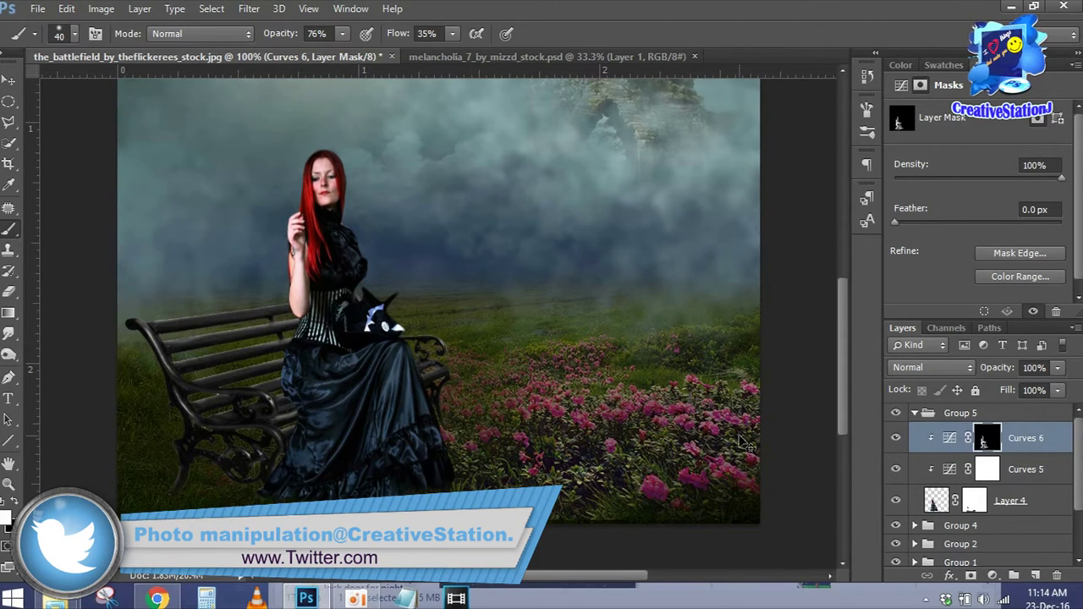
key("ctrl+0")
scroll(973, 491, "down", 3)
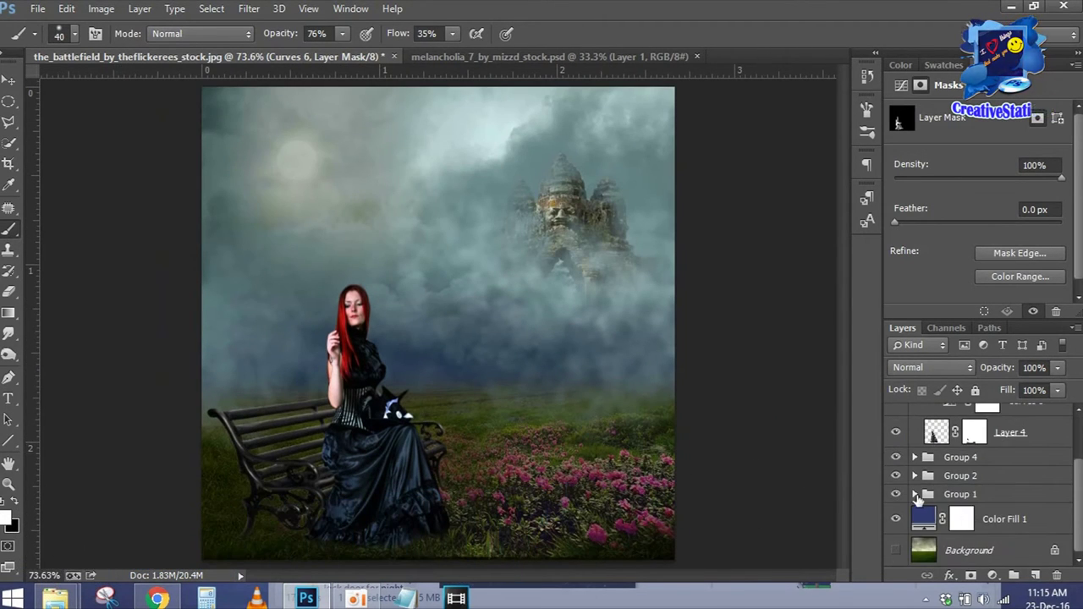
Paint the flower-landscape-wallpaper-4 mask at 100% opacity and flow to reveal more pink flowers.
left_click(914, 494)
scroll(973, 482, "down", 2)
left_click(1025, 465)
key("0")
key("shift+0")
mouse_move(626, 491)
left_mouse_down()
mouse_move(569, 471)
mouse_move(457, 486)
left_mouse_up()
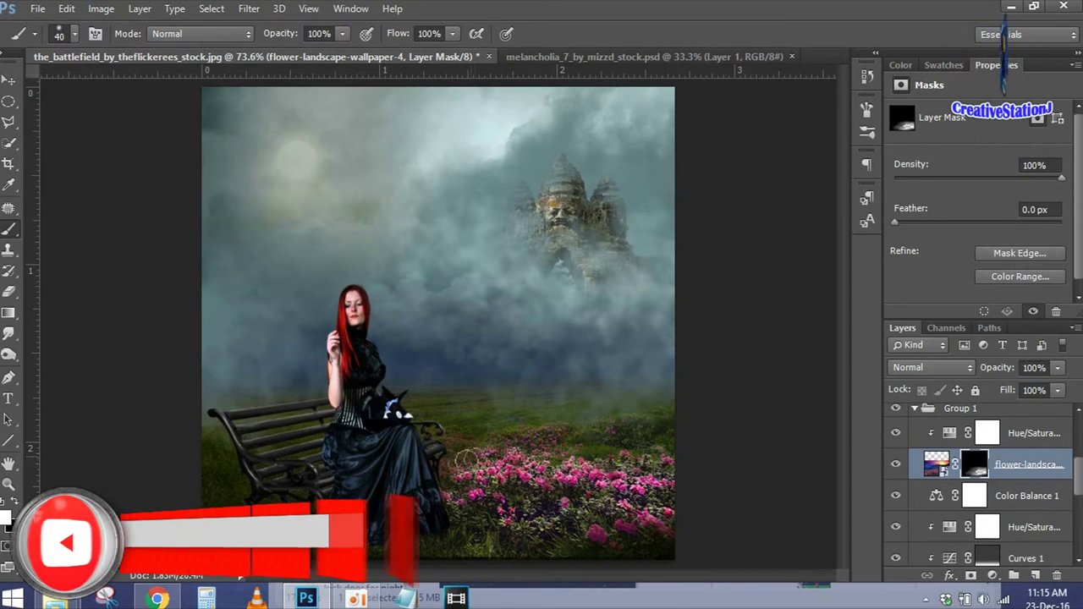
Set the brush to 56% opacity and 62% flow, then collapse Group 1.
left_click_drag(288, 38, 272, 38)
key("5")
key("6")
key("shift+6")
key("shift+2")
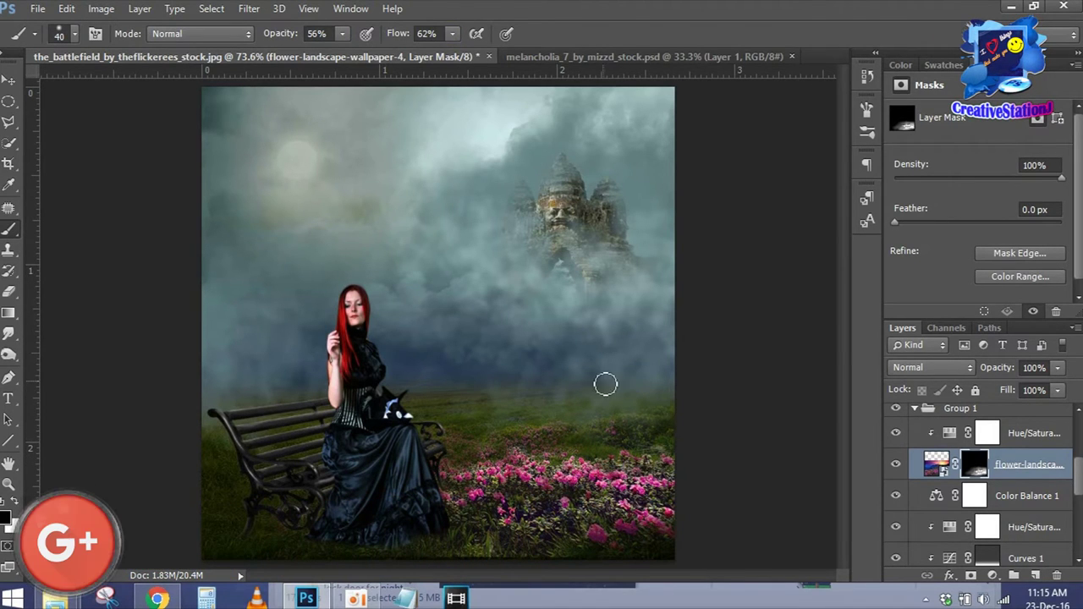
left_click(913, 408)
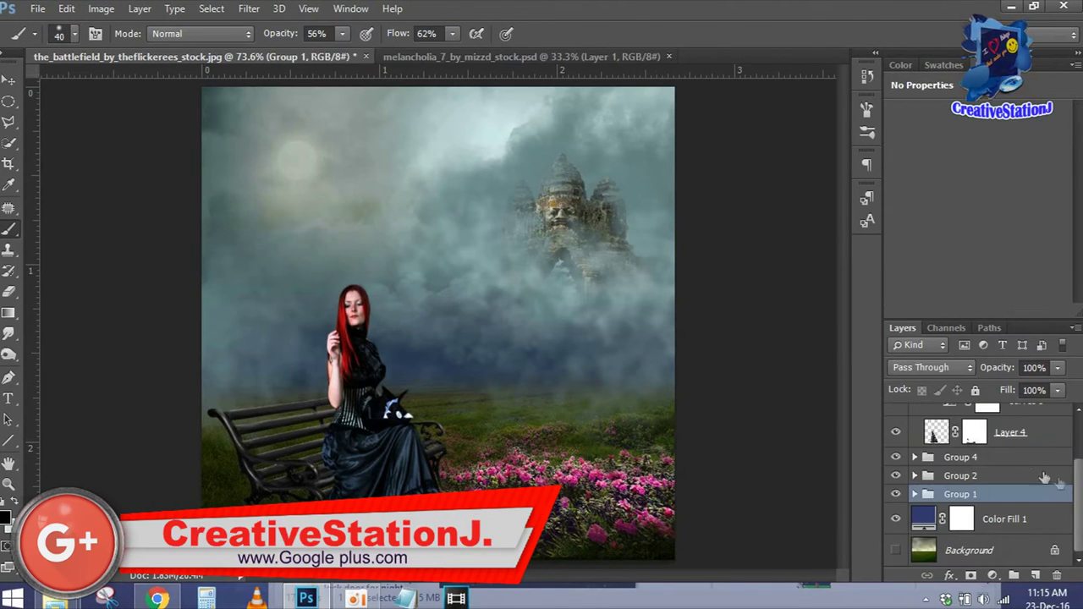
Add a new Layer 5 above the woman's Layer 4 and zoom in on the dress hem.
scroll(981, 474, "up", 2)
left_click(1038, 478)
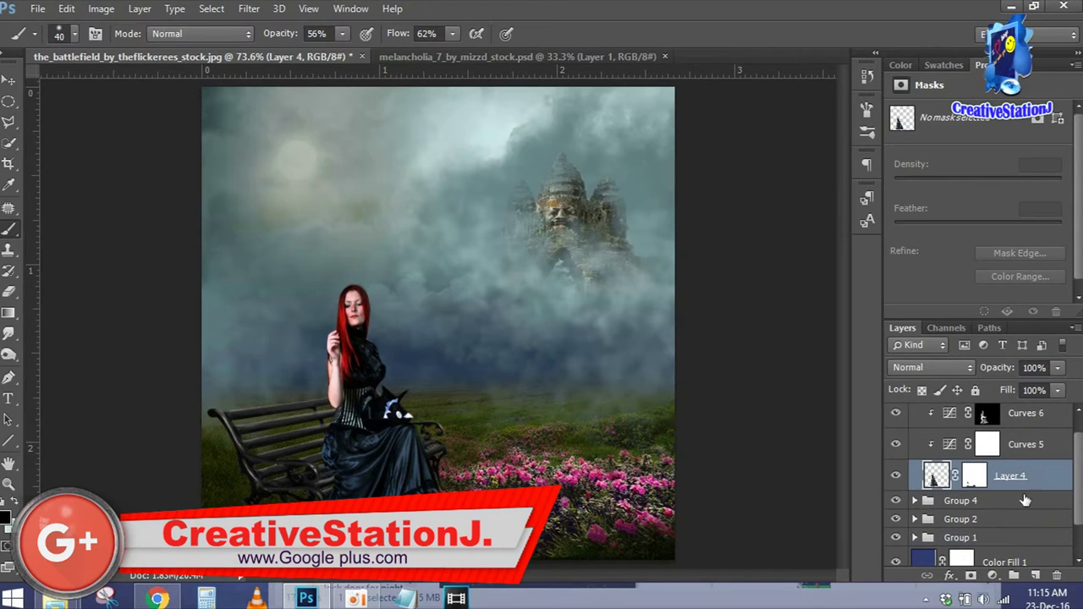
left_click(1023, 500)
left_click(1037, 575)
key("ctrl+plus")
scroll(641, 296, "down", 3)
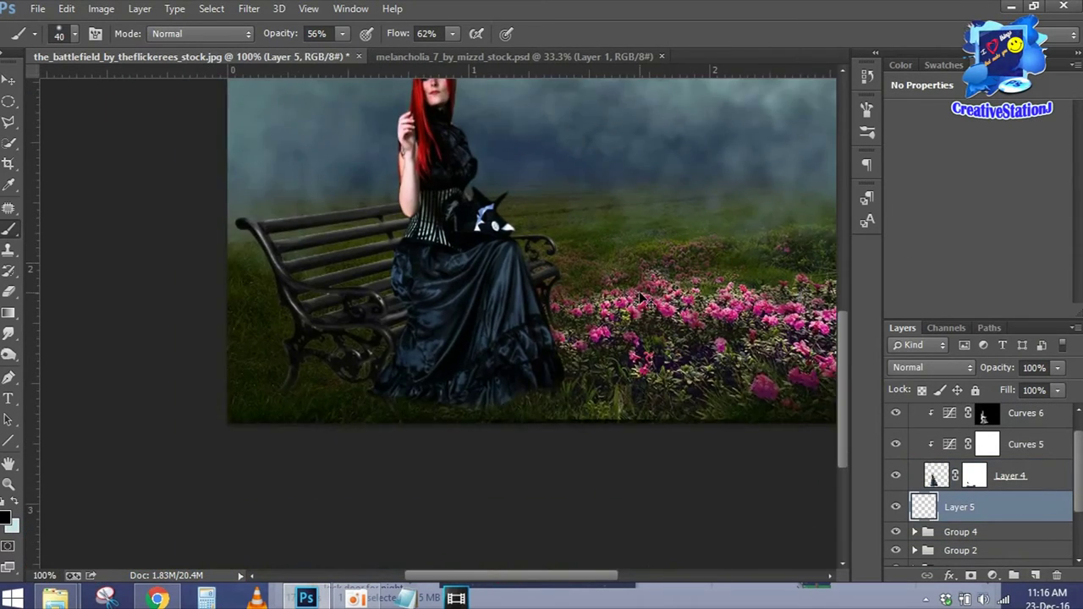
key("ctrl+plus")
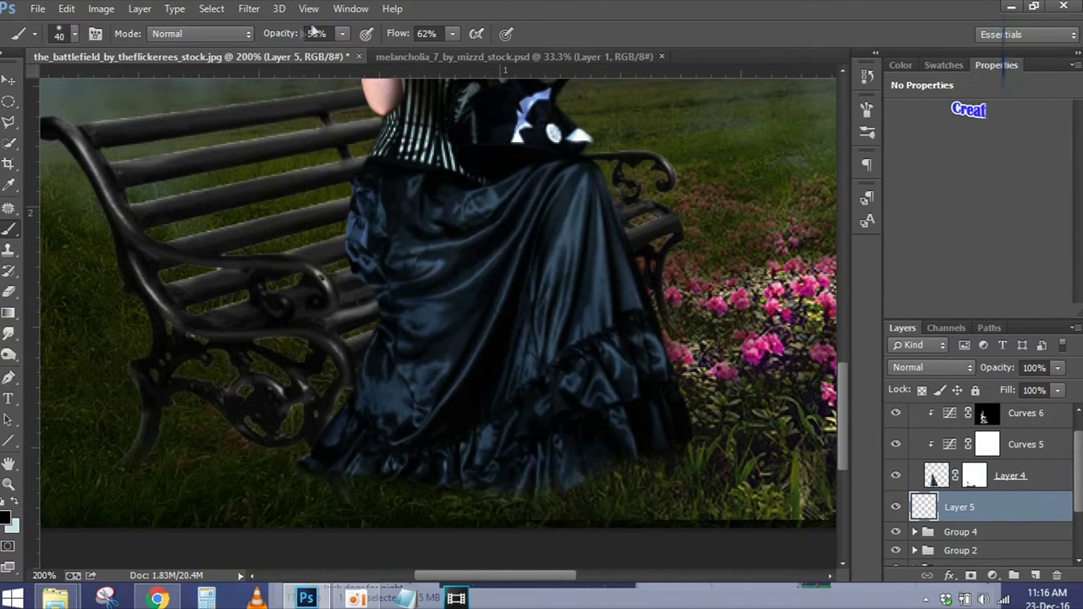
Paint a black shadow along the dress hem at 100% opacity and 100% flow.
left_click(315, 34)
type("100")
key("Tab")
type("100")
key("Return")
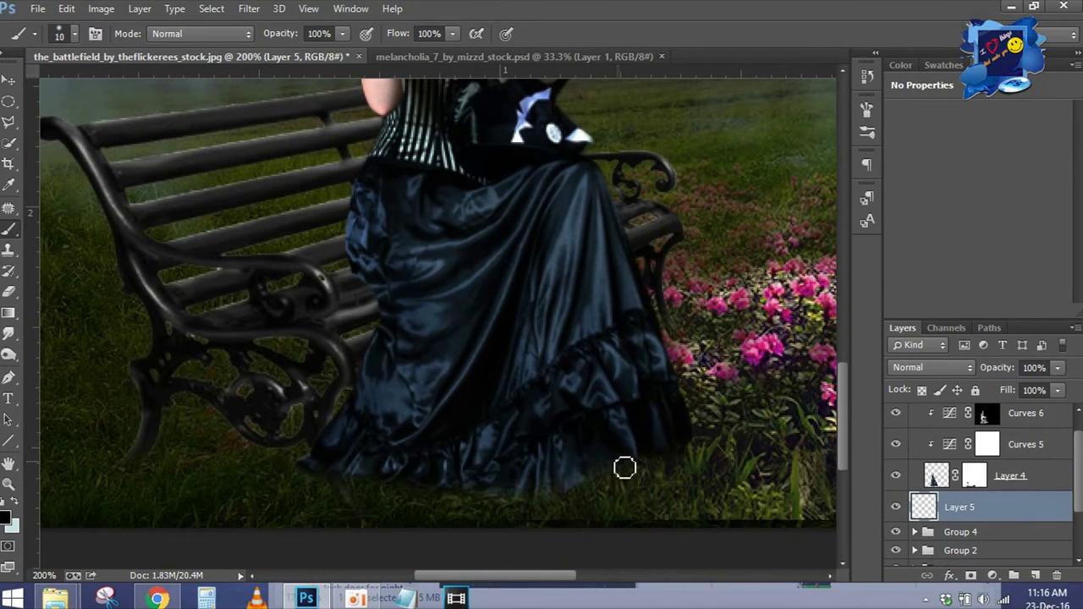
mouse_move(580, 488)
left_mouse_down()
mouse_move(519, 500)
mouse_move(341, 480)
left_mouse_up()
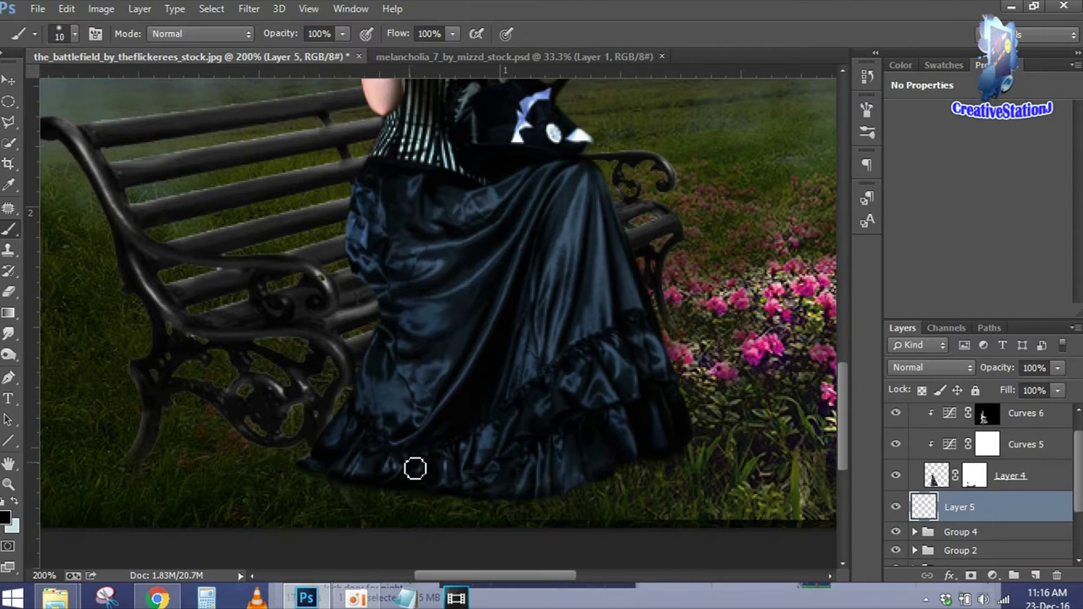
Add a mask to Layer 5 and darken the ground left of the bench leg with softer strokes.
left_click(896, 507)
left_click(974, 476)
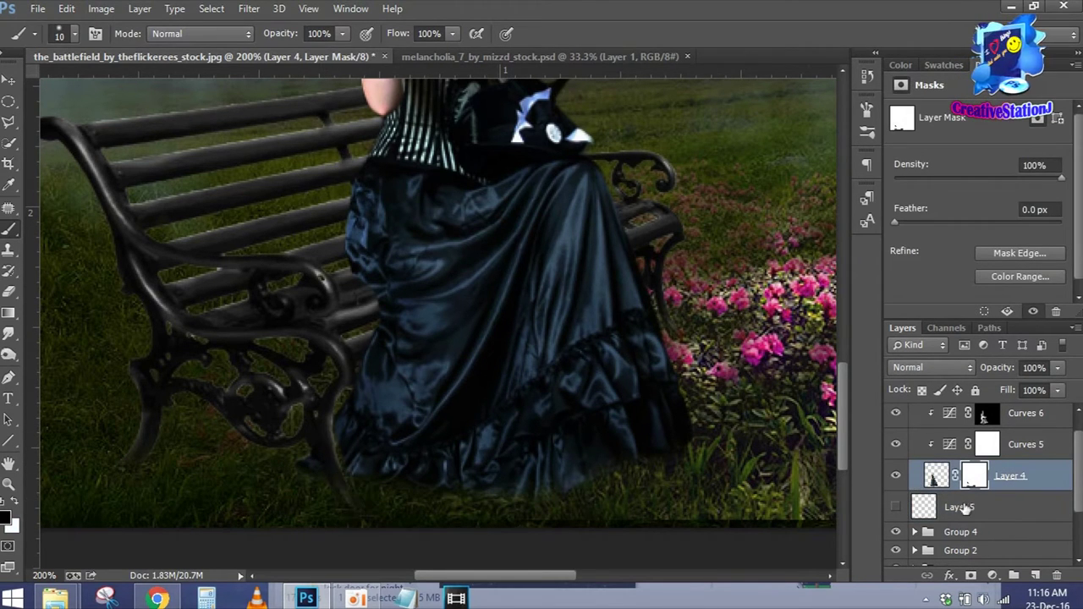
left_click(965, 508)
left_click(896, 507)
left_click(971, 575)
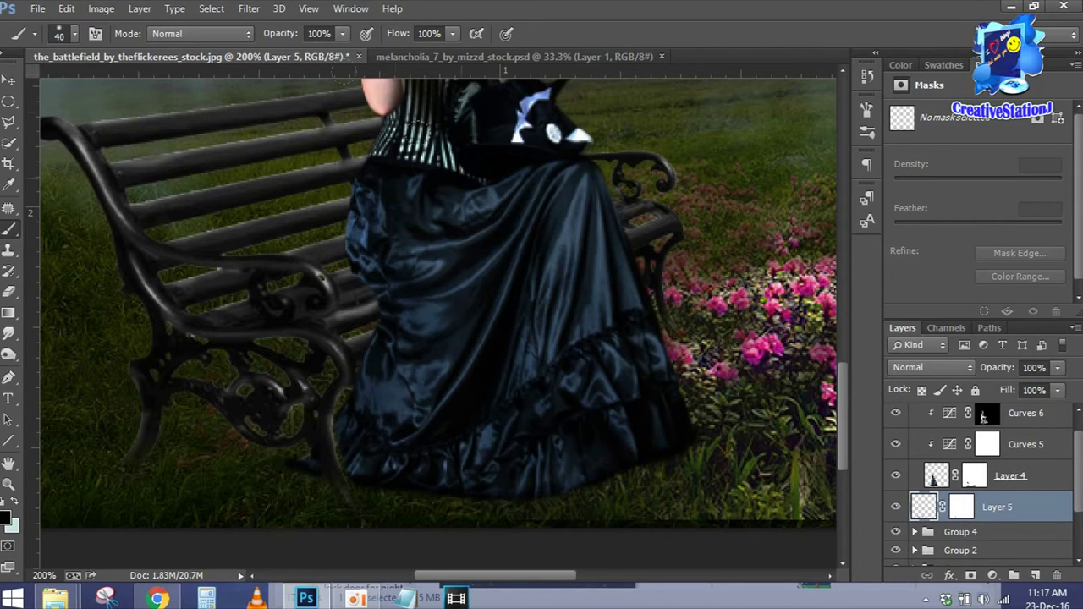
left_click_drag(399, 34, 251, 38)
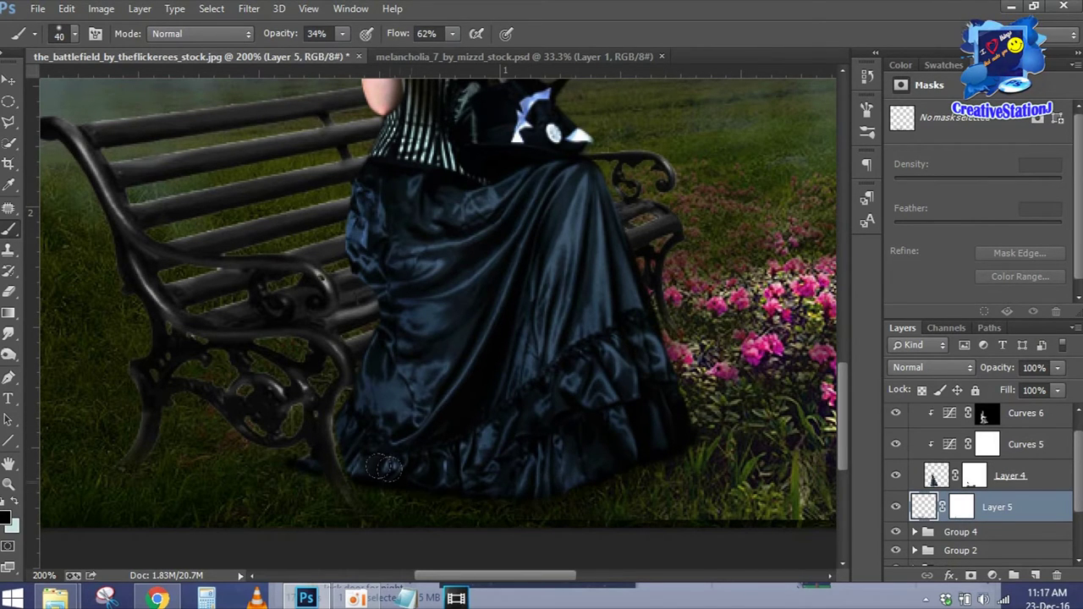
mouse_move(279, 465)
left_mouse_down()
mouse_move(288, 434)
mouse_move(327, 471)
mouse_move(710, 474)
mouse_move(761, 382)
left_mouse_up()
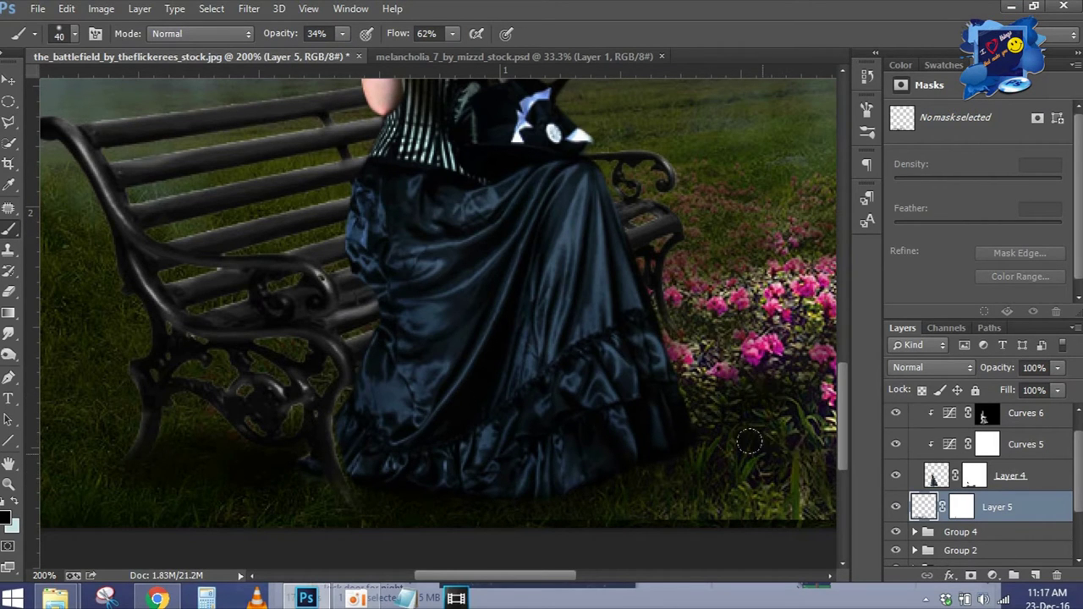
Apply a 33.2 px Gaussian Blur to the Layer 5 shadow.
key("ctrl+0")
left_click(249, 8)
mouse_move(256, 185)
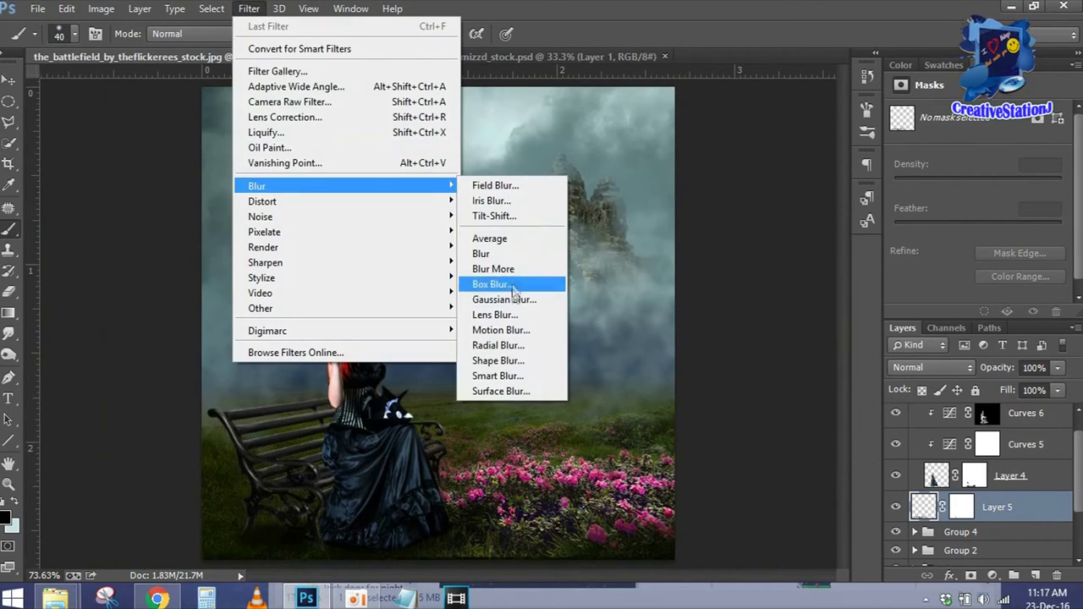
left_click(504, 299)
mouse_move(665, 400)
left_mouse_down()
mouse_move(716, 401)
mouse_move(682, 402)
left_mouse_up()
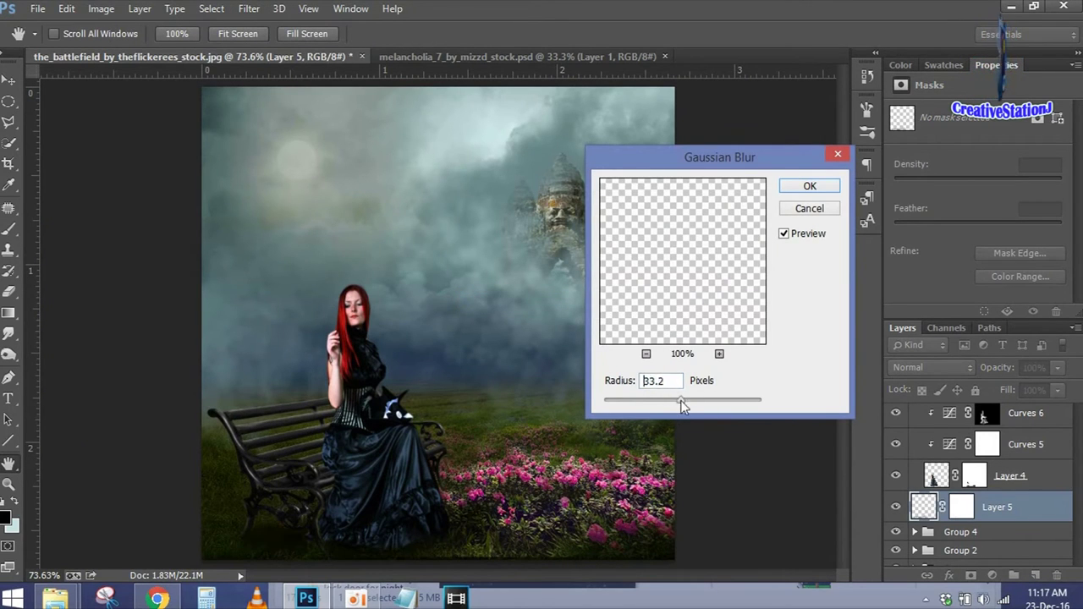
left_click(810, 188)
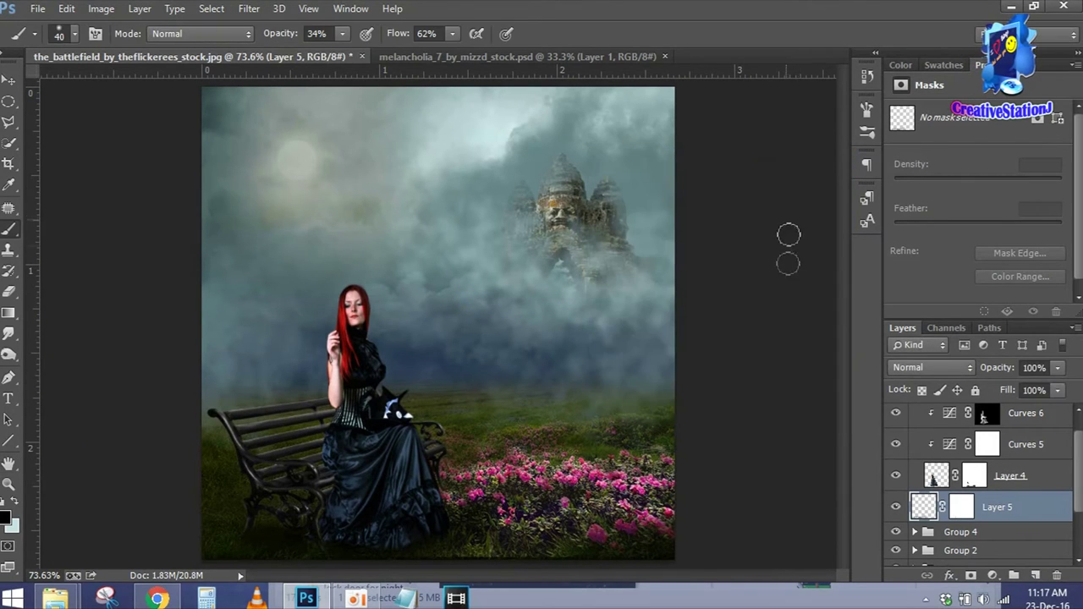
Duplicate the woman's Layer 4 with Ctrl+J.
left_click(1015, 475)
key("ctrl+j")
left_click(1013, 507)
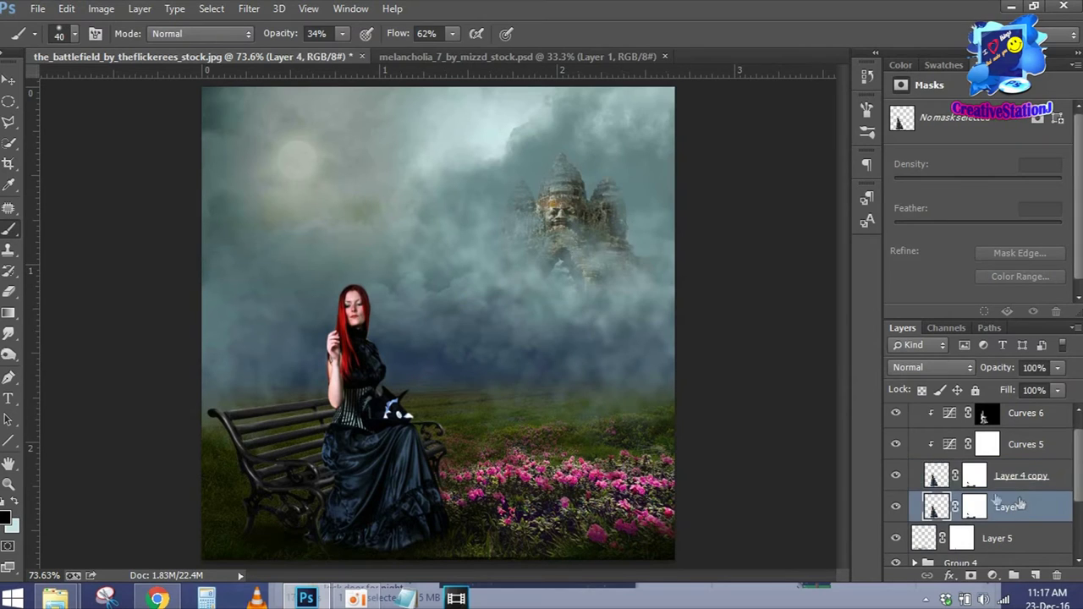
Turn the woman layer into a black silhouette with Hue/Saturation lightness -100.
key("ctrl+u")
left_click_drag(672, 277, 594, 278)
left_click(672, 239)
left_click(849, 121)
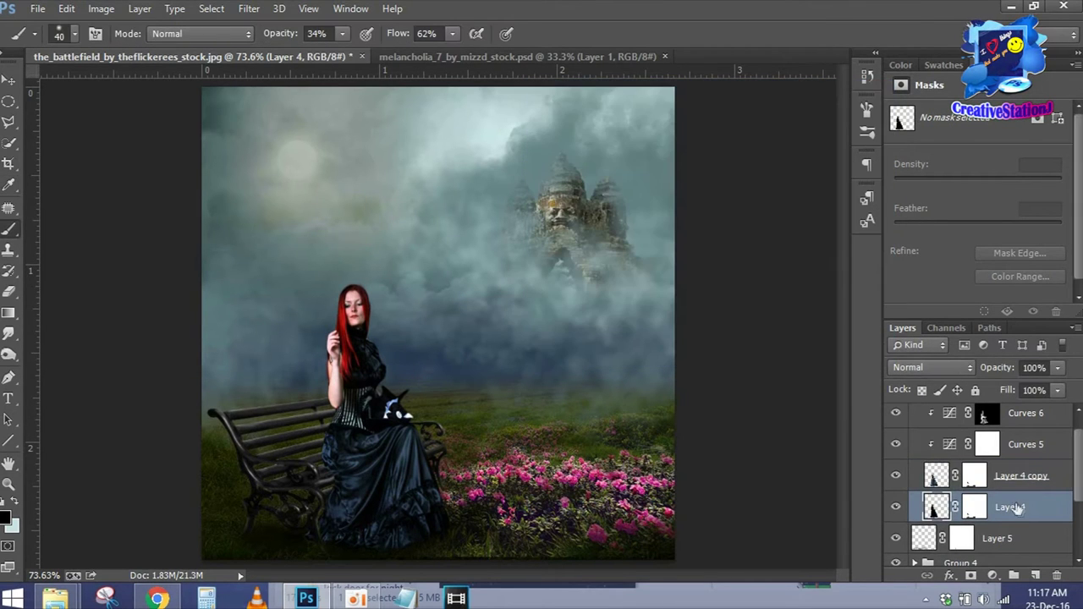
Flatten and skew the silhouette into a narrow ground shadow with Free Transform.
key("ctrl+t")
left_click_drag(337, 284, 308, 533)
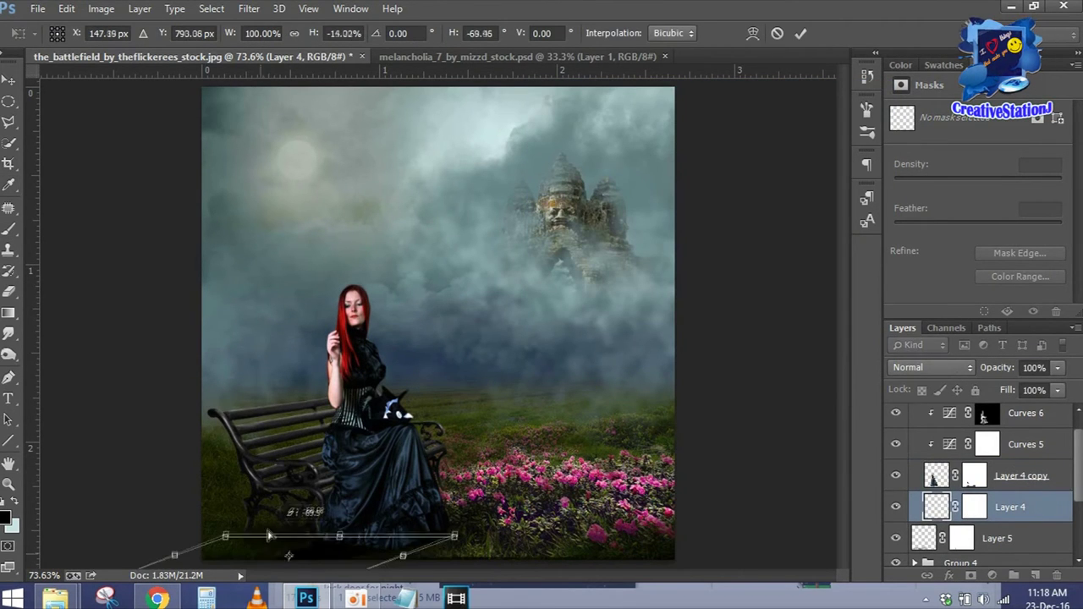
key("ctrl+minus")
left_click_drag(147, 551, 139, 546)
left_click_drag(459, 511, 424, 511)
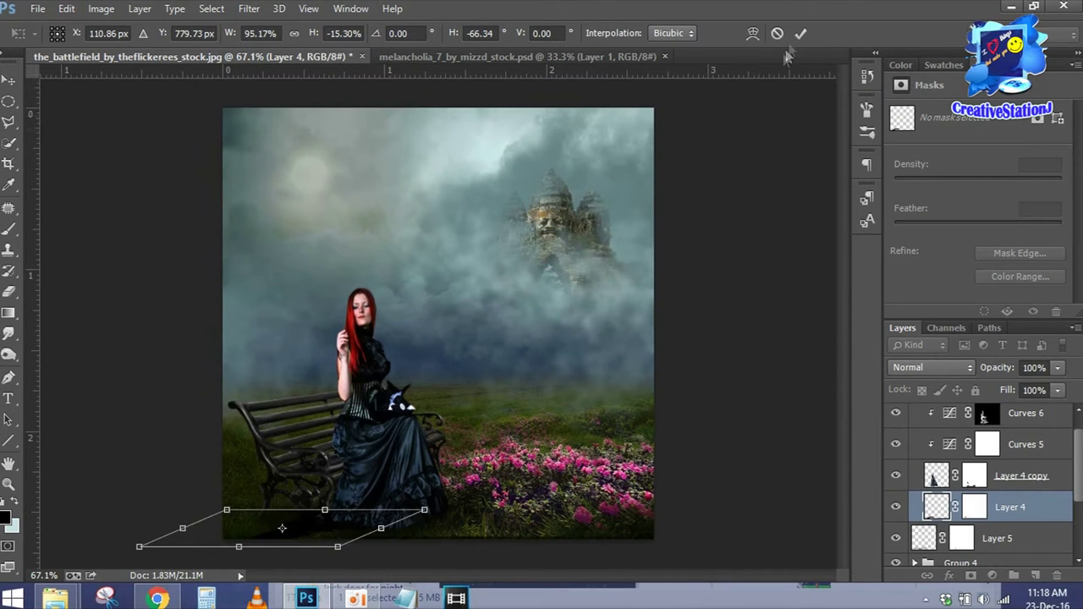
key("Return")
Move the shadow into place under the bench.
key("b")
key("ctrl+plus")
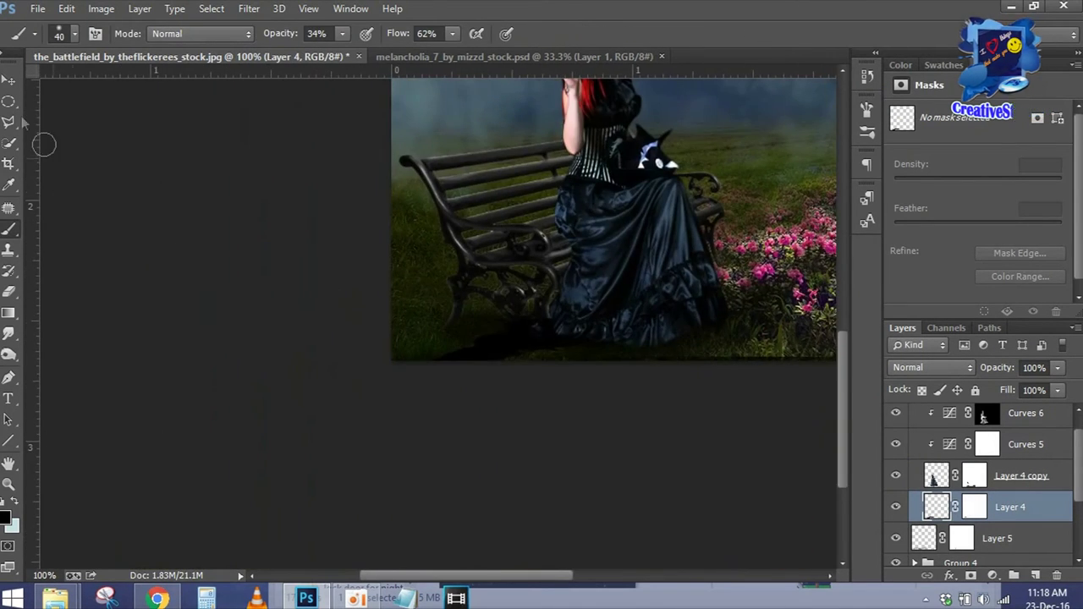
key("v")
left_click_drag(546, 351, 592, 332)
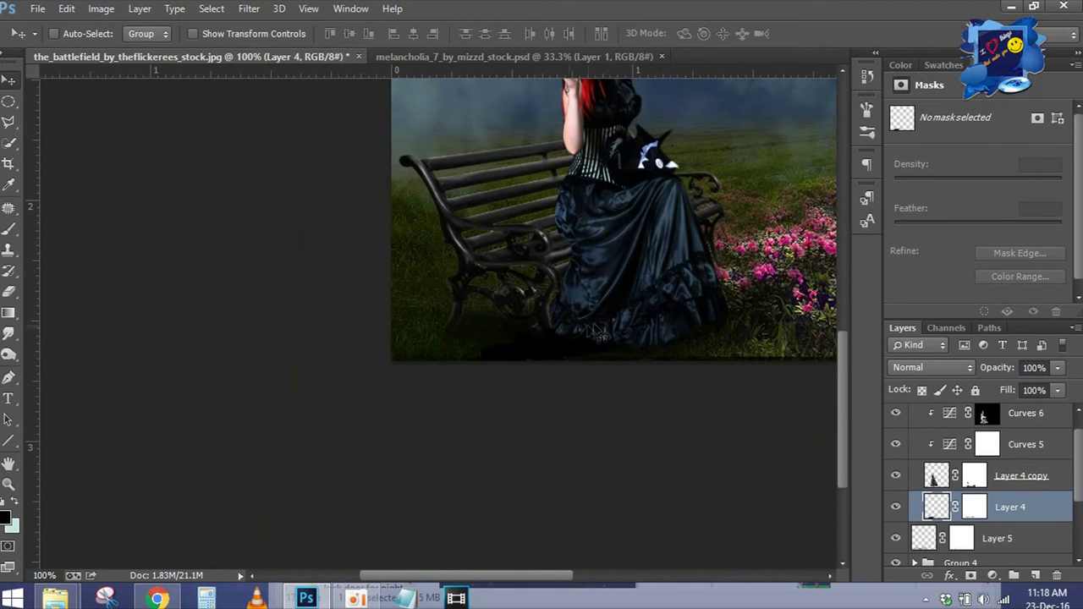
Gaussian-blur the shadow layer and target its mask with the Gradient tool to fade it.
left_click(249, 8)
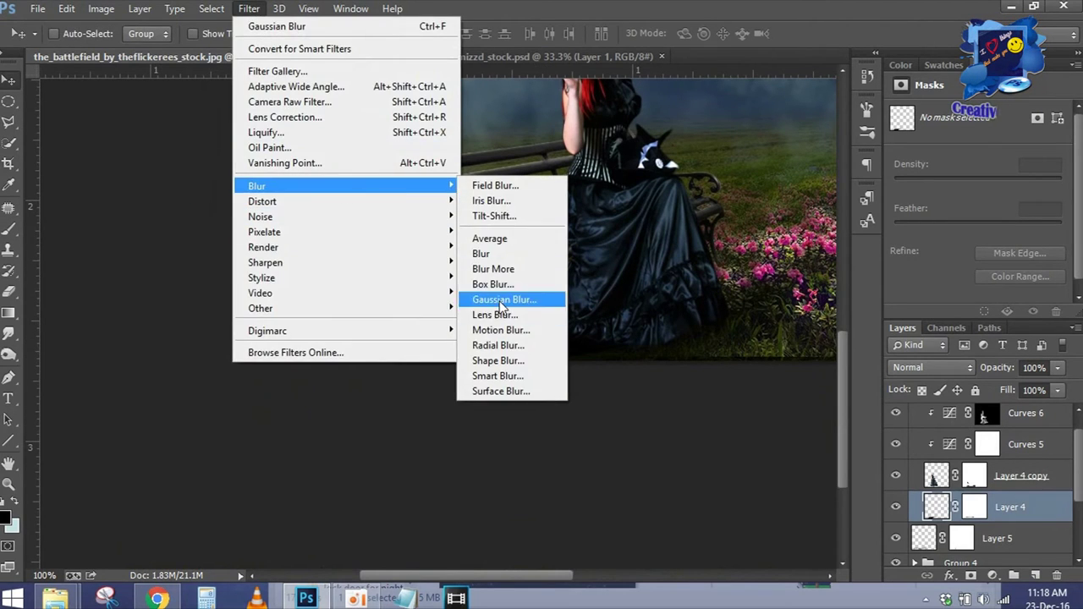
left_click(527, 299)
key("Return")
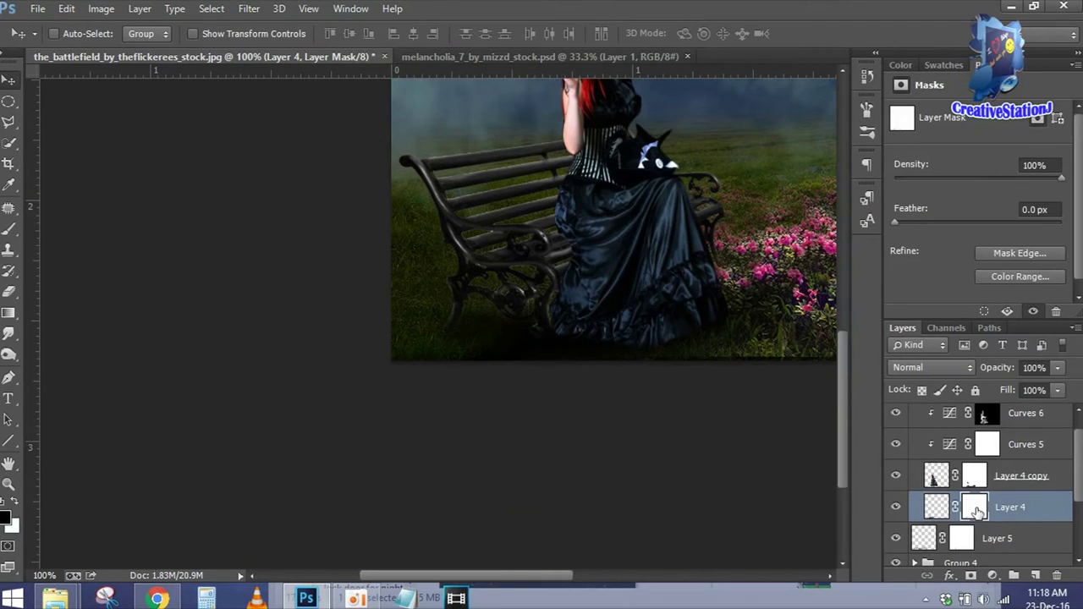
left_click(974, 505)
left_click(9, 313)
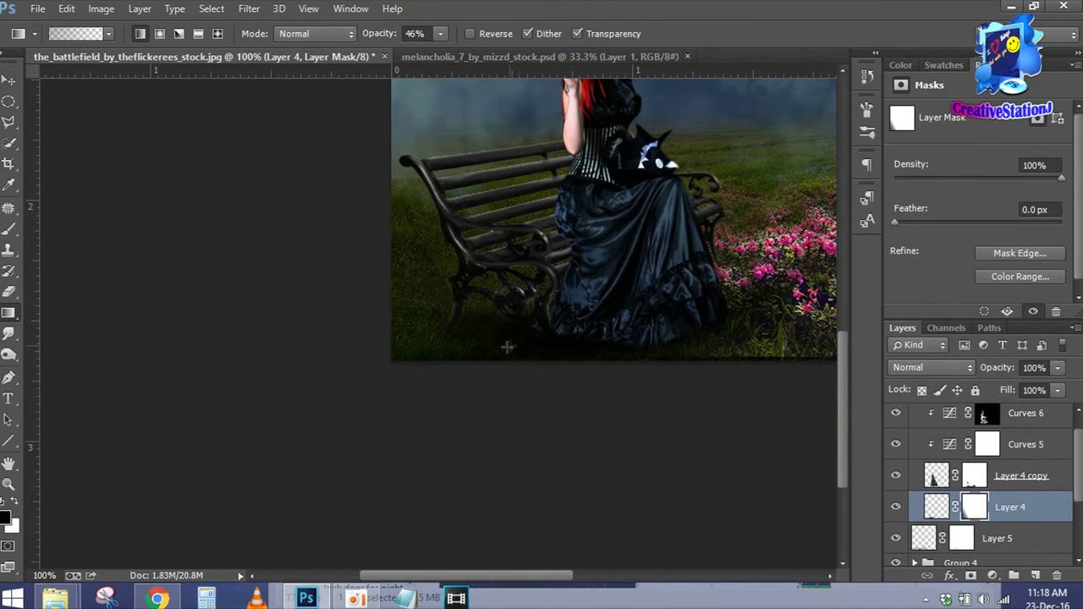
key("ctrl+0")
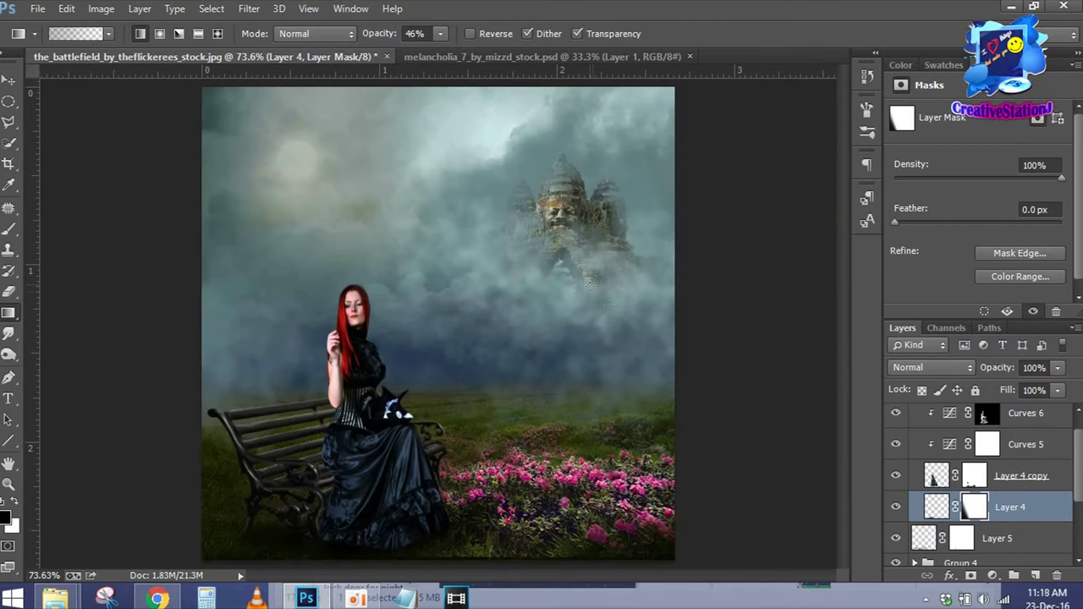
left_click(1011, 444)
Add a Hue/Saturation adjustment above Curves 6 with Hue -4 and Saturation -36.
left_click(1024, 413)
scroll(1080, 431, "up", 1)
left_click(992, 576)
left_click(984, 386)
left_click_drag(977, 207, 932, 208)
left_click_drag(978, 174, 975, 174)
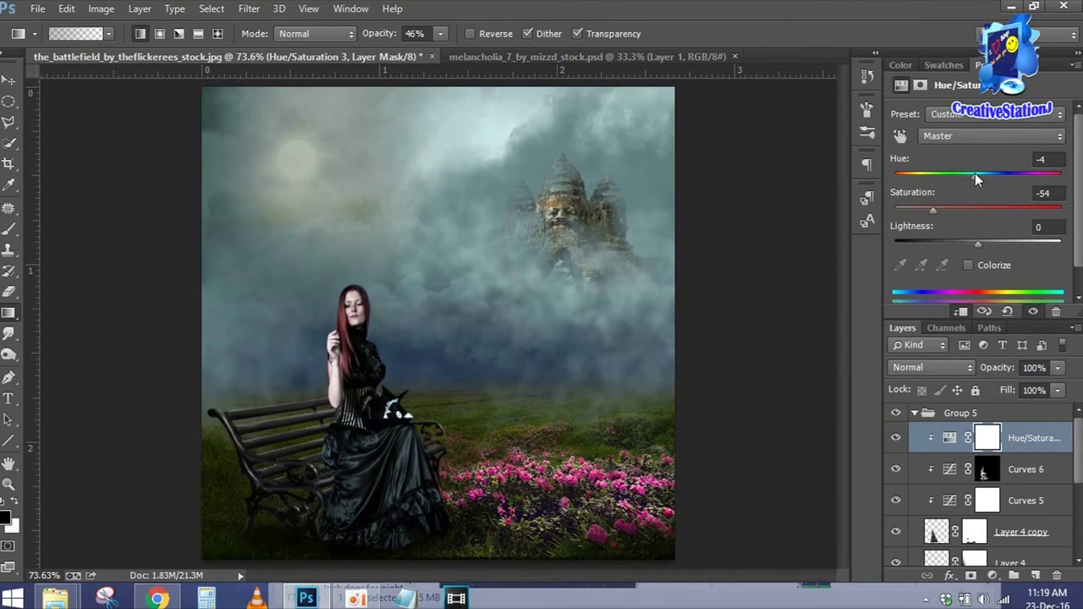
left_click_drag(932, 208, 949, 208)
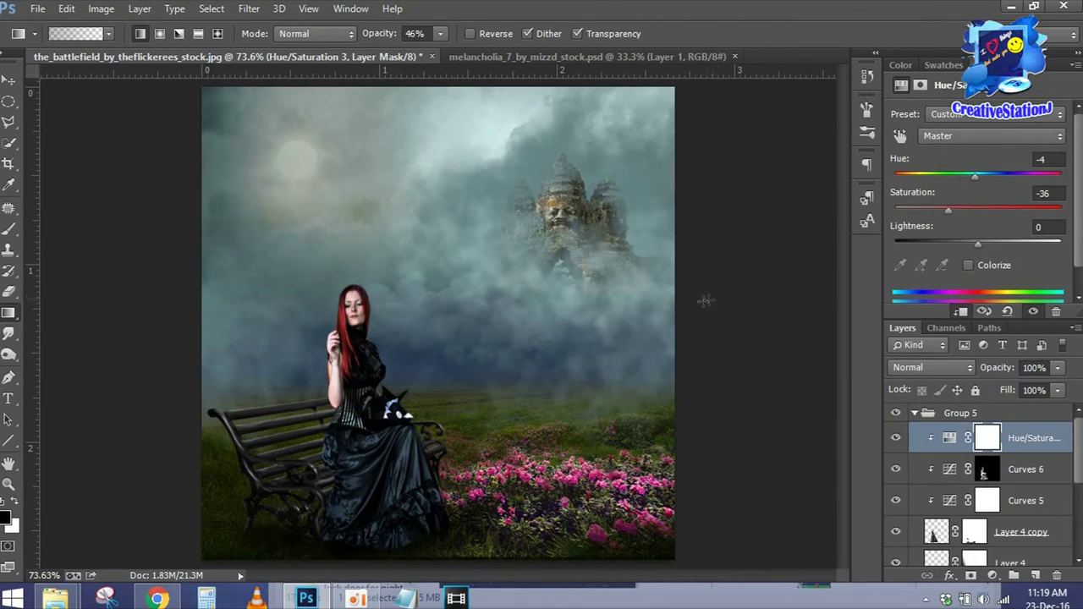
Add a new Layer 6 as a clipping mask in Overlay blend mode.
left_click(1034, 576)
right_click(1020, 442)
left_click(773, 307)
left_click(931, 367)
left_click(909, 298)
left_click(66, 11)
left_click(93, 211)
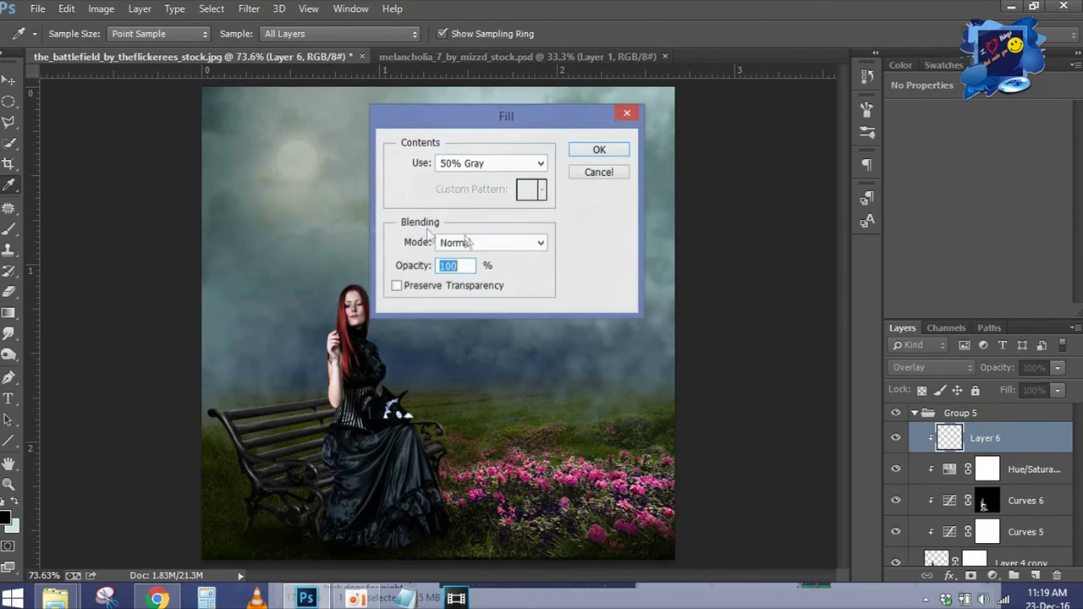
Fill Layer 6 with 50% gray and zoom to 200% on the figure.
key("Return")
key("ctrl+plus")
key("ctrl+plus")
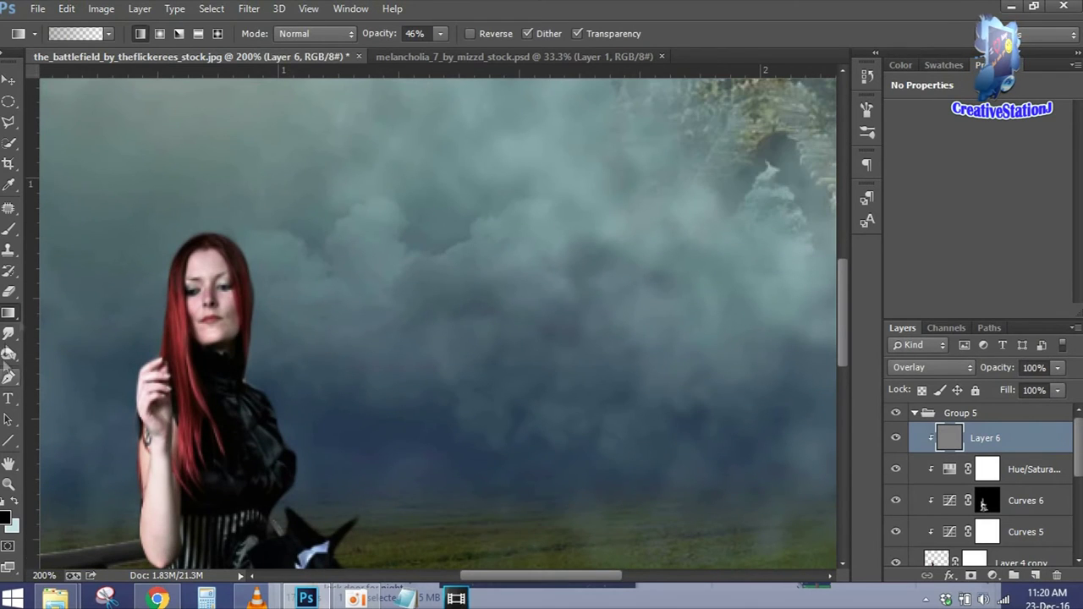
left_click(9, 355)
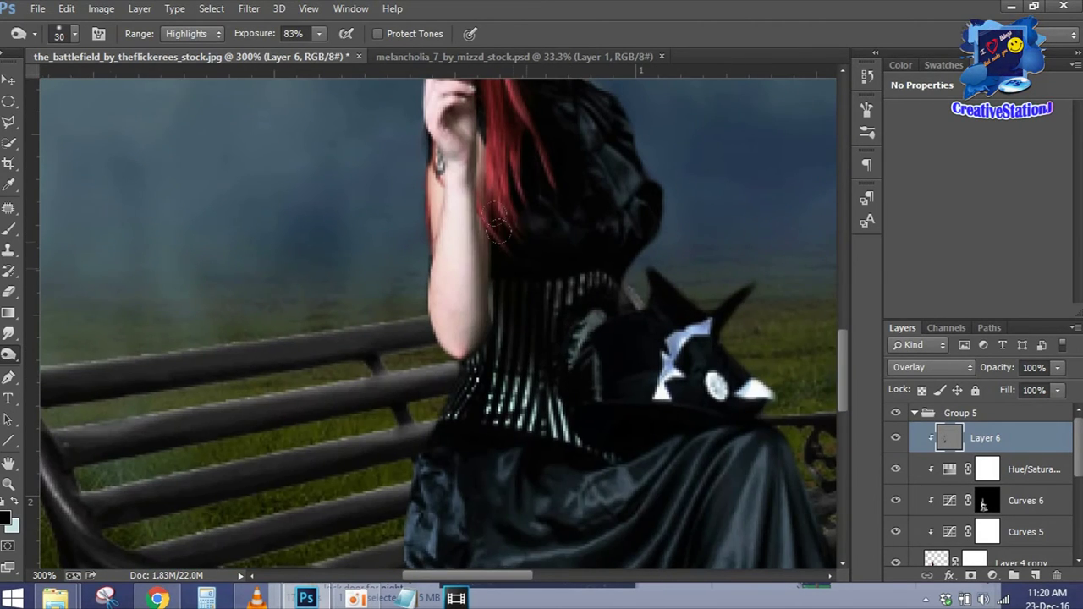
Dodge the gown's satin folds at 100% exposure to brighten their highlights.
scroll(382, 335, "down", 5)
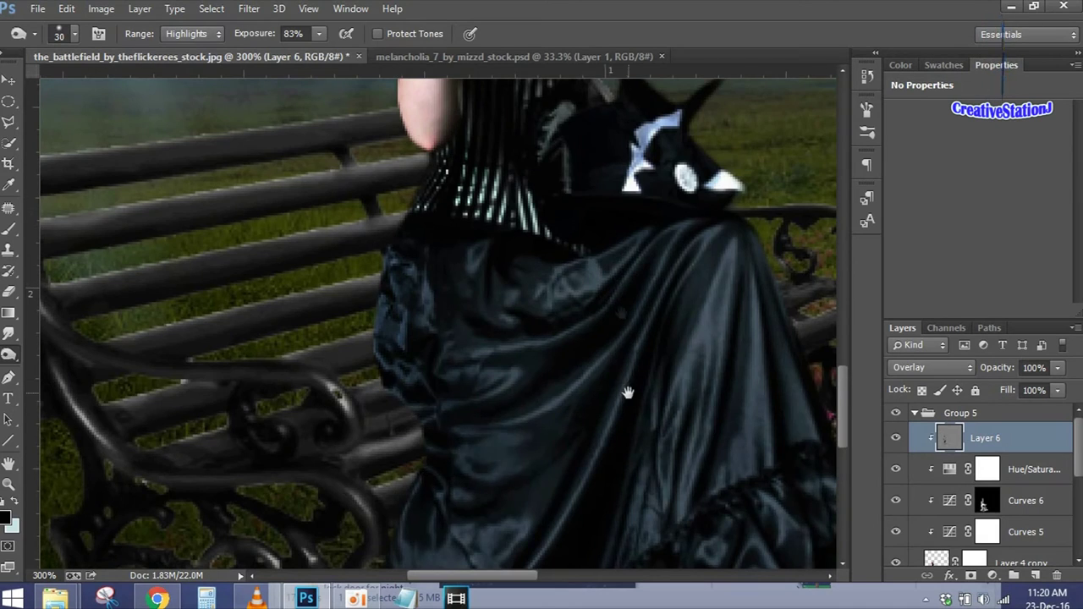
scroll(626, 392, "down", 3)
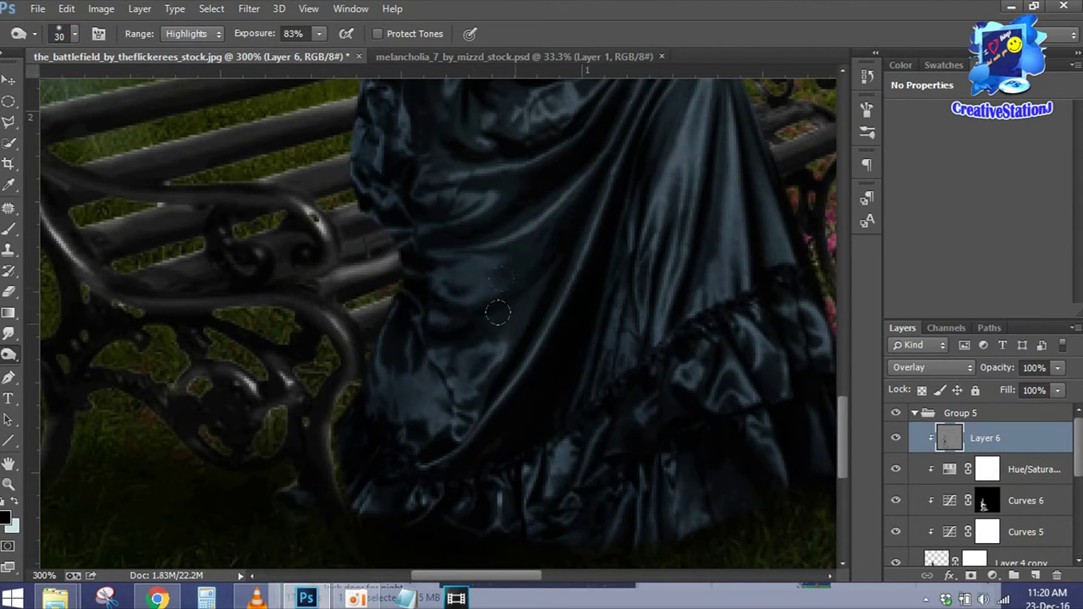
scroll(561, 269, "up", 3)
left_click_drag(242, 38, 258, 38)
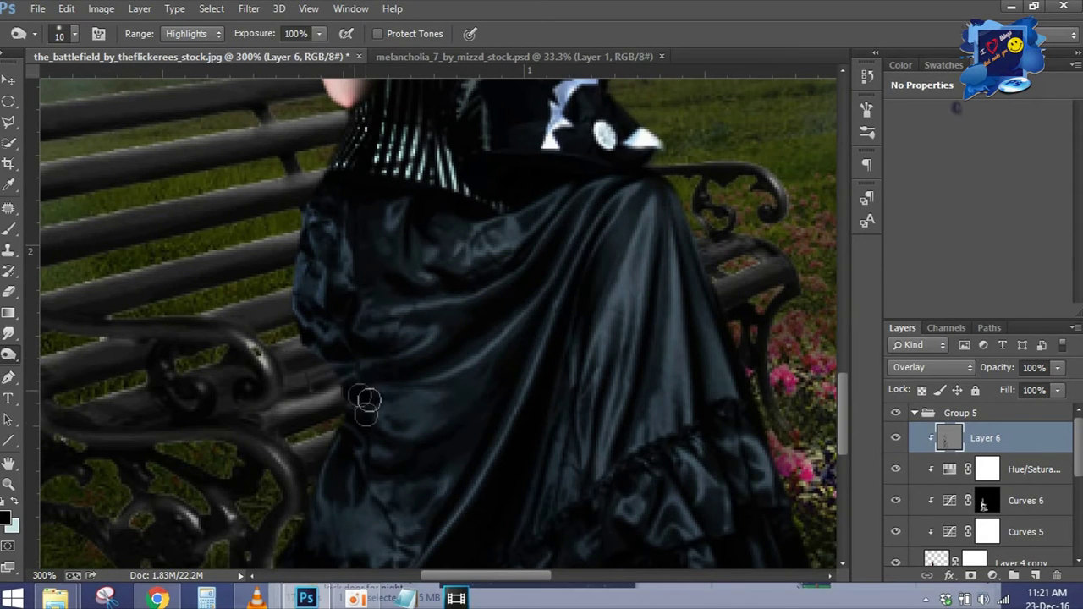
left_click_drag(627, 451, 668, 361)
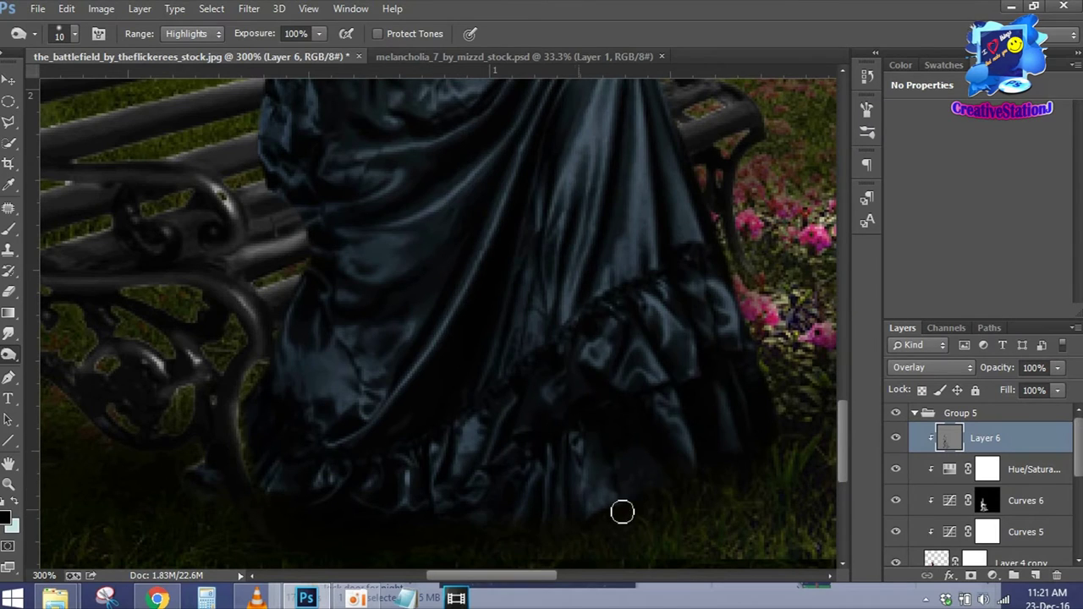
scroll(592, 520, "up", 3)
scroll(614, 276, "up", 3)
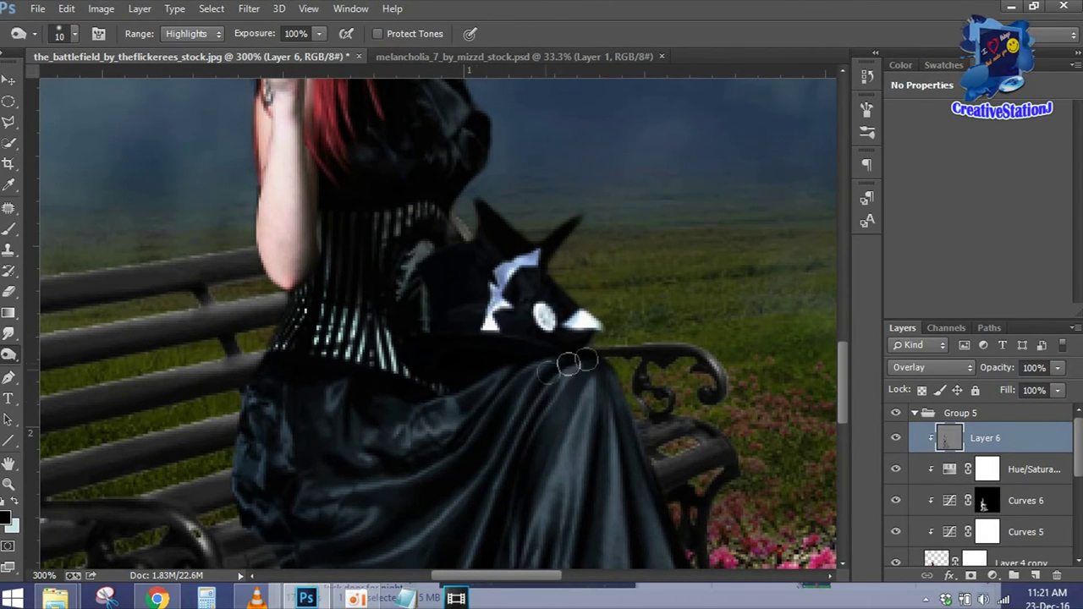
scroll(272, 530, "up", 4)
scroll(352, 250, "up", 3)
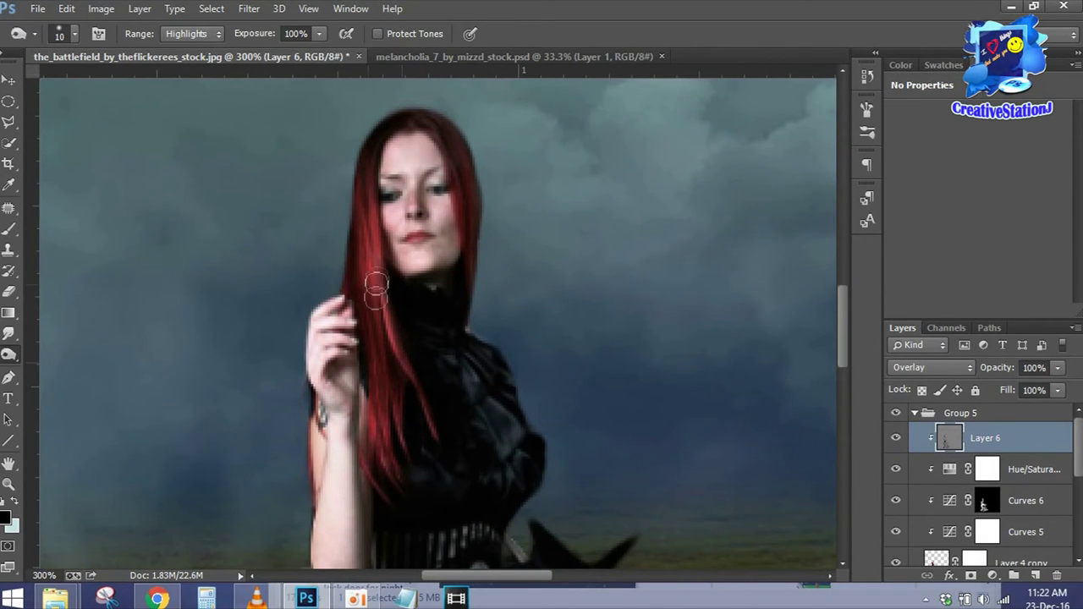
Create a Soft Light Layer 7 filled with 50% gray for dodging the hand and face.
left_click(1035, 577)
right_click(981, 437)
left_click(930, 367)
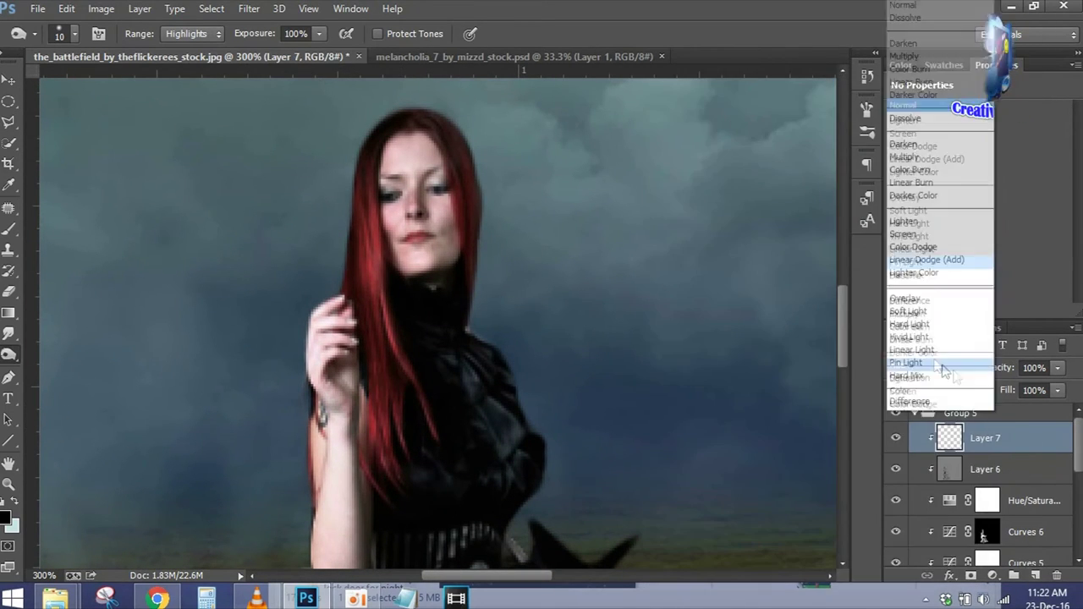
left_click(66, 8)
left_click(107, 219)
left_click(584, 150)
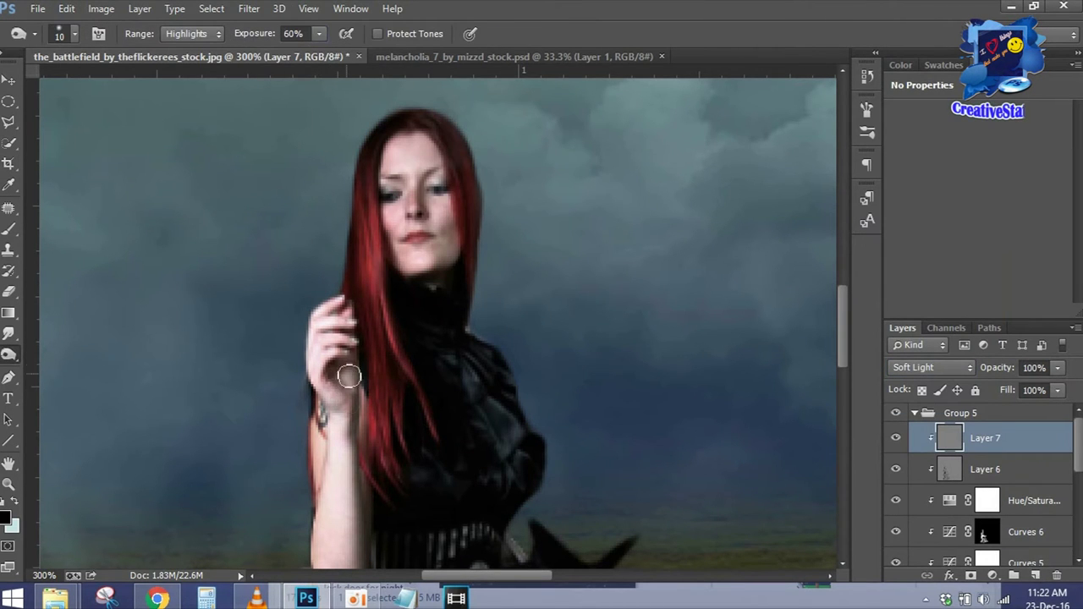
scroll(364, 372, "down", 3)
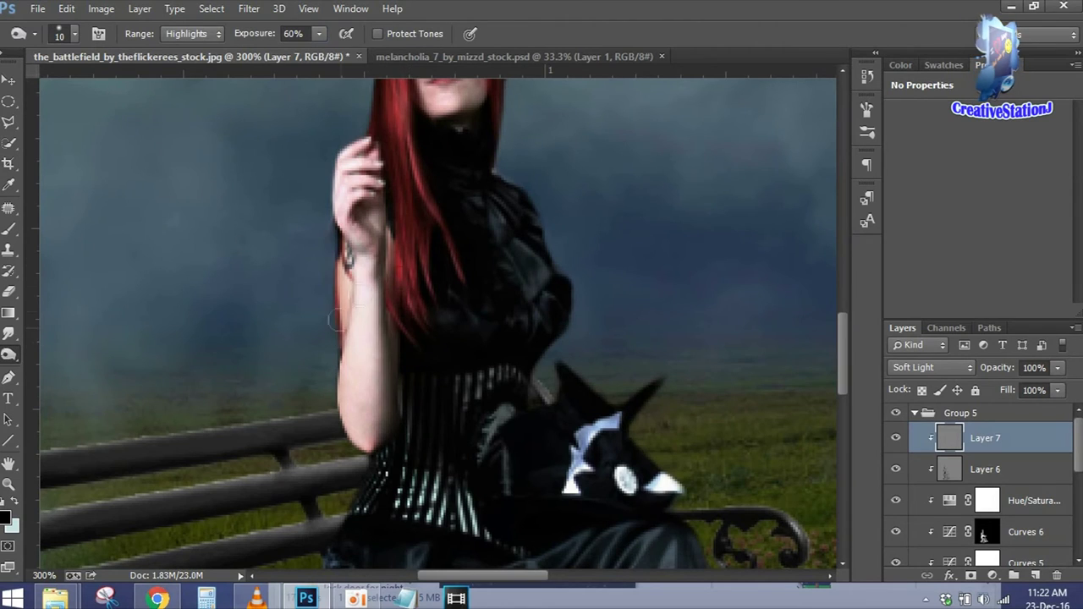
scroll(334, 319, "up", 4)
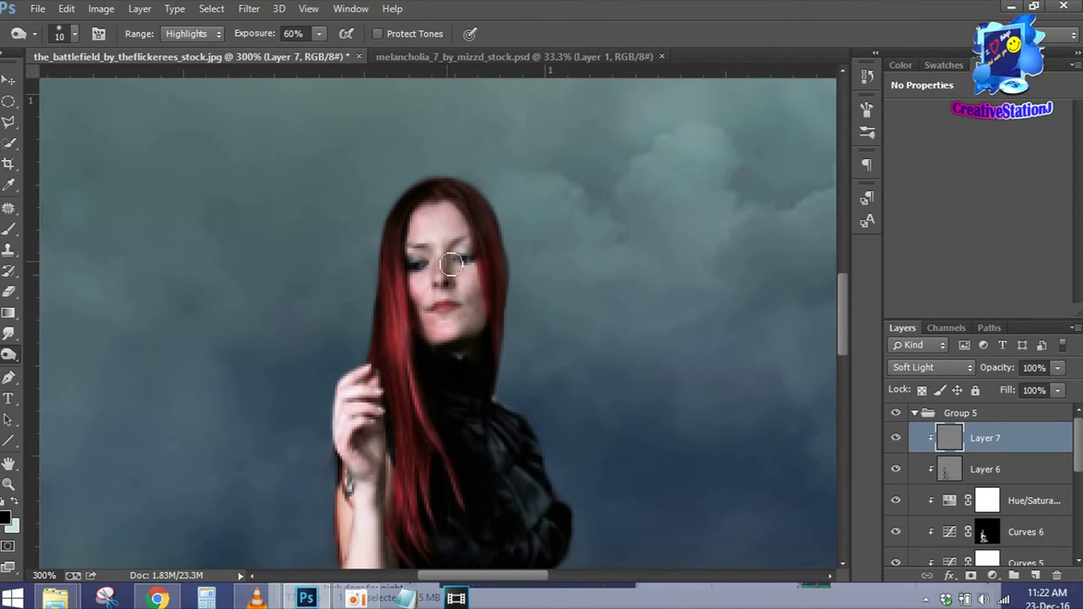
scroll(501, 397, "down", 2)
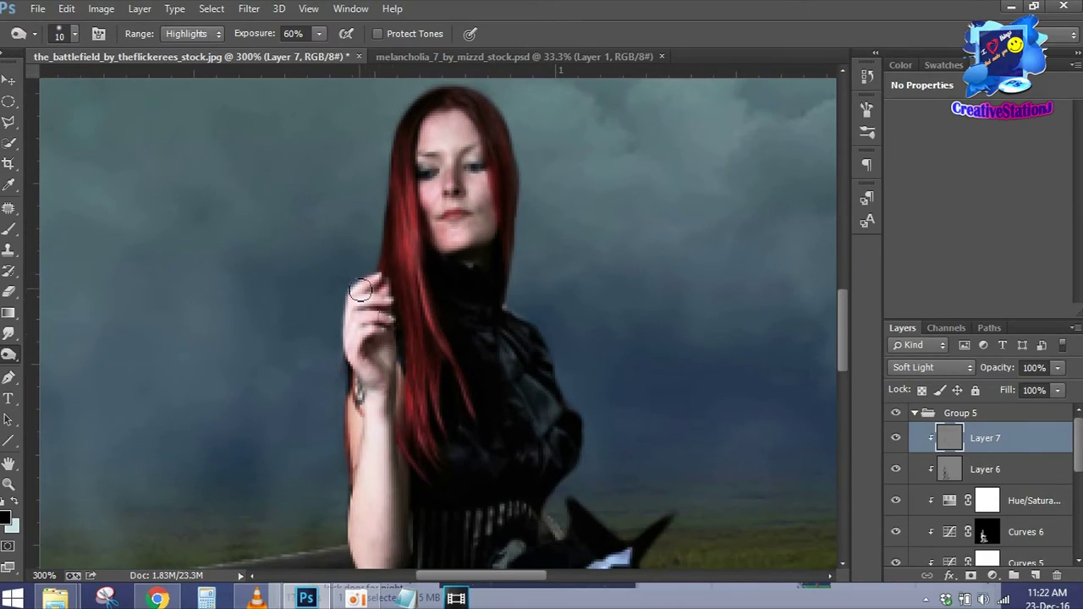
scroll(524, 295, "down", 3)
scroll(524, 295, "down", 3)
scroll(583, 324, "up", 3)
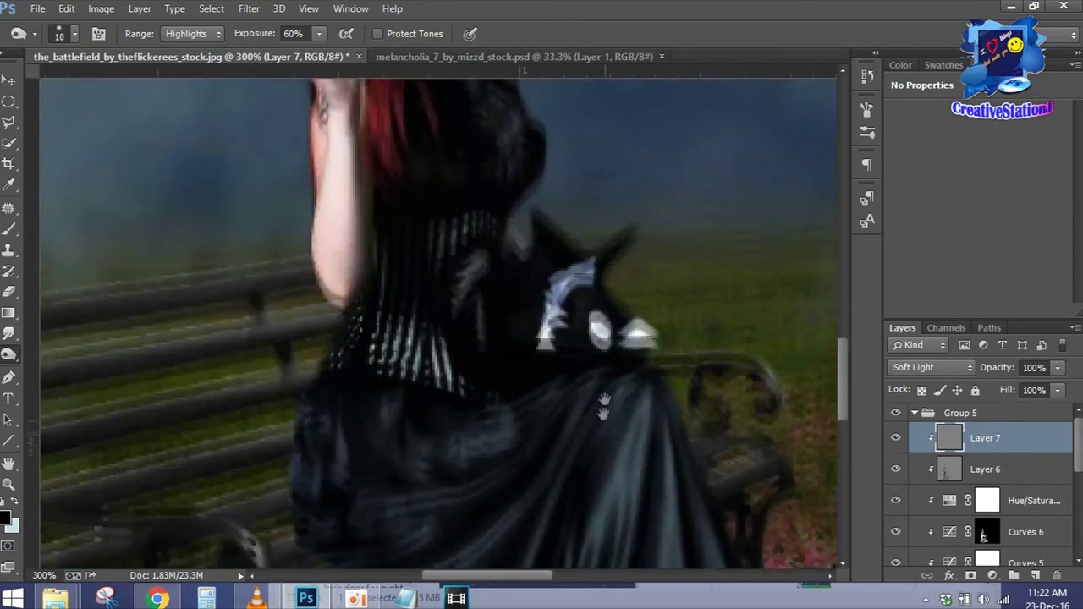
scroll(547, 343, "up", 2)
Make Layer 6 the active layer with the Burn tool selected.
key("alt+bracketleft")
right_click(8, 354)
left_click(72, 370)
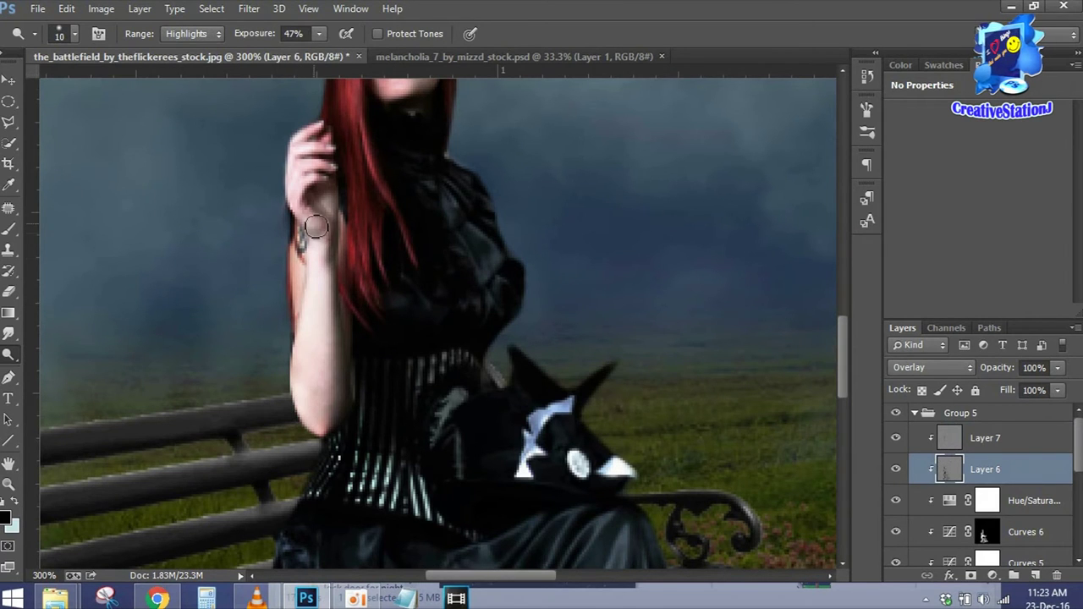
scroll(432, 461, "up", 3)
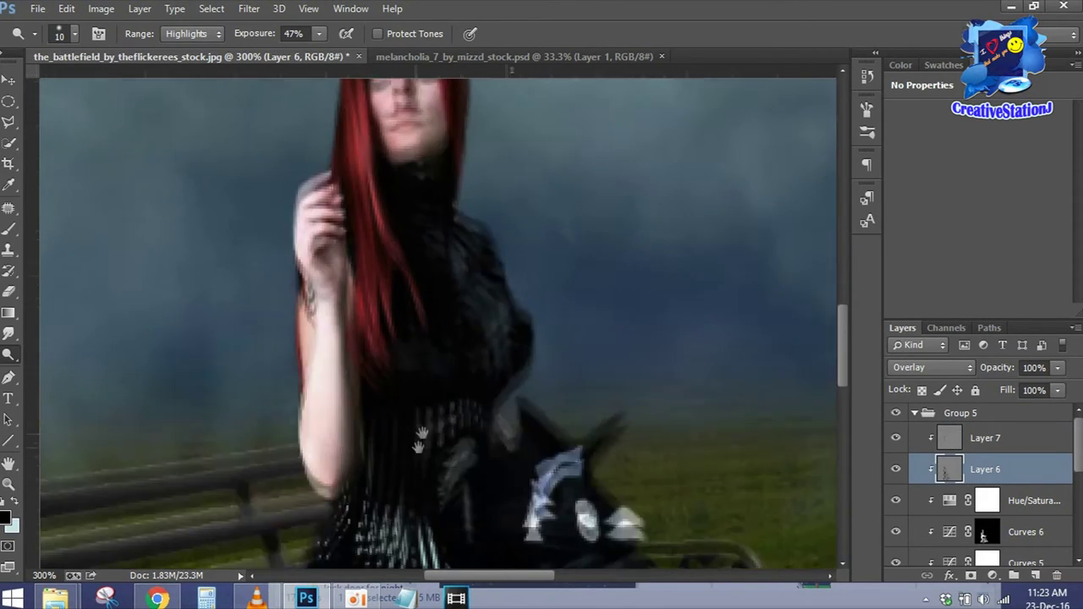
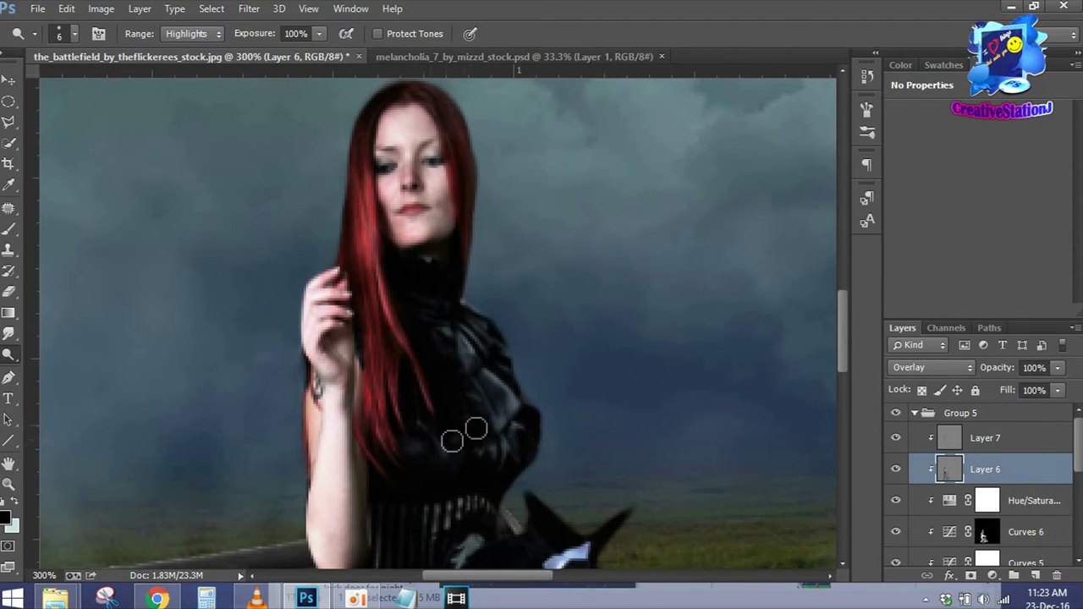
Dodge highlights at 100% exposure along the central folds of the dark dress on Layer 6.
scroll(473, 428, "down", 5)
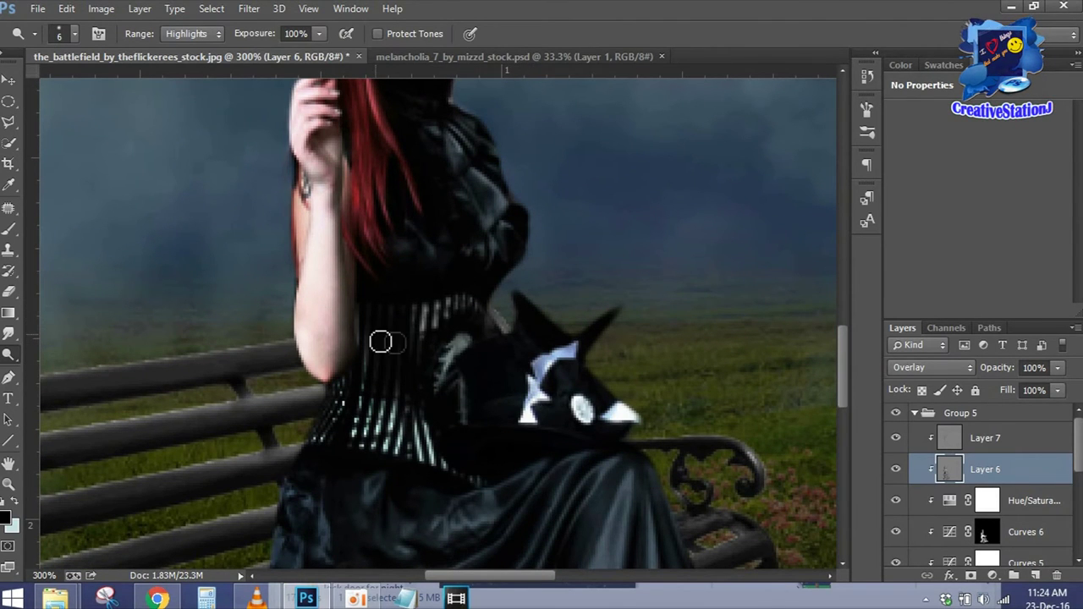
mouse_move(617, 468)
left_mouse_down()
mouse_move(596, 341)
mouse_move(423, 507)
mouse_move(551, 344)
mouse_move(440, 435)
mouse_move(482, 417)
mouse_move(519, 344)
mouse_move(363, 356)
mouse_move(388, 409)
left_mouse_up()
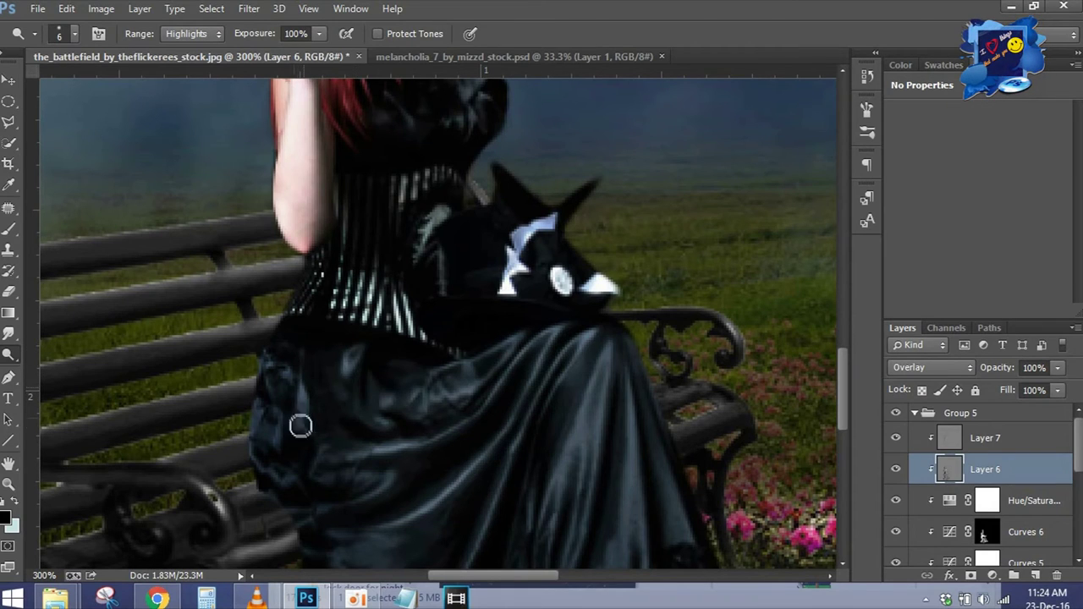
scroll(338, 430, "down", 3)
mouse_move(300, 362)
left_mouse_down()
mouse_move(348, 389)
mouse_move(364, 374)
mouse_move(363, 435)
left_mouse_up()
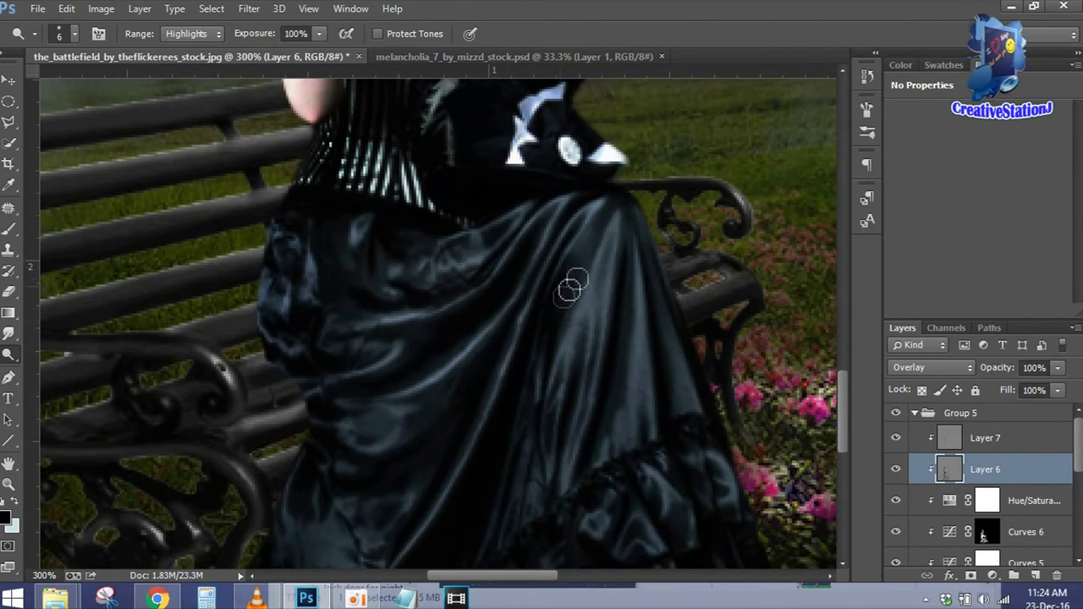
mouse_move(619, 240)
left_mouse_down()
mouse_move(542, 519)
mouse_move(587, 309)
mouse_move(569, 404)
left_mouse_up()
Brighten the fold at the dress's right edge, then fit the whole image in the window.
scroll(570, 404, "down", 3)
scroll(575, 322, "down", 1)
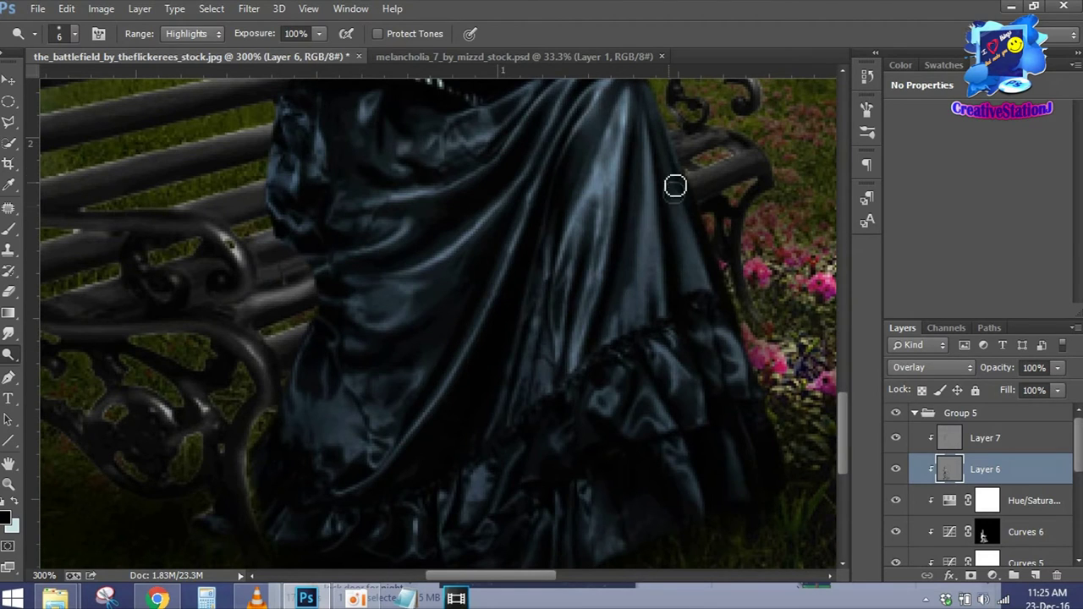
mouse_move(660, 231)
left_mouse_down()
mouse_move(629, 328)
mouse_move(624, 404)
left_mouse_up()
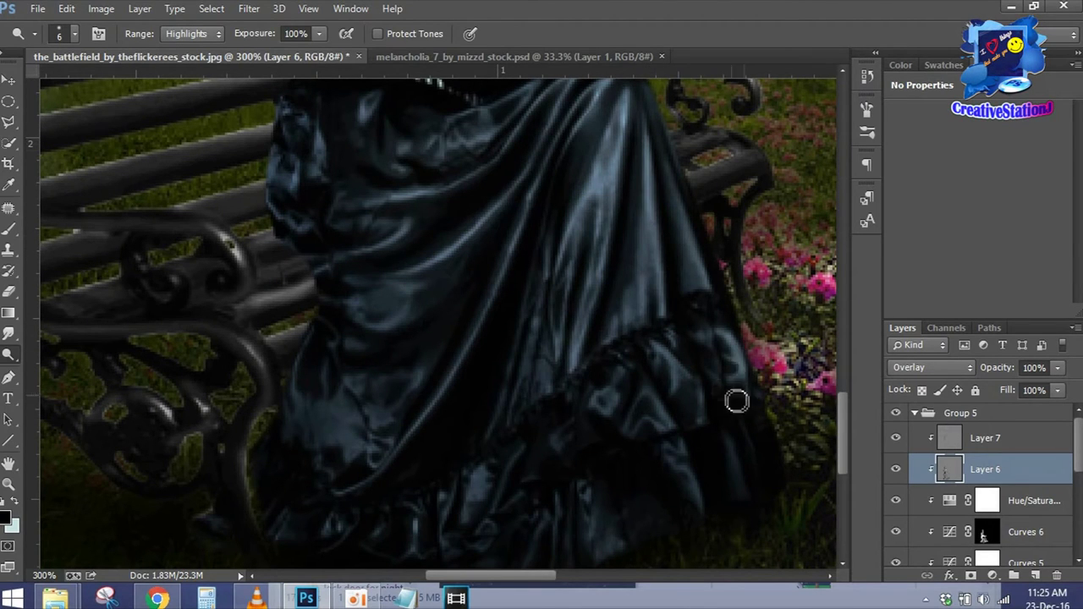
scroll(624, 403, "down", 3)
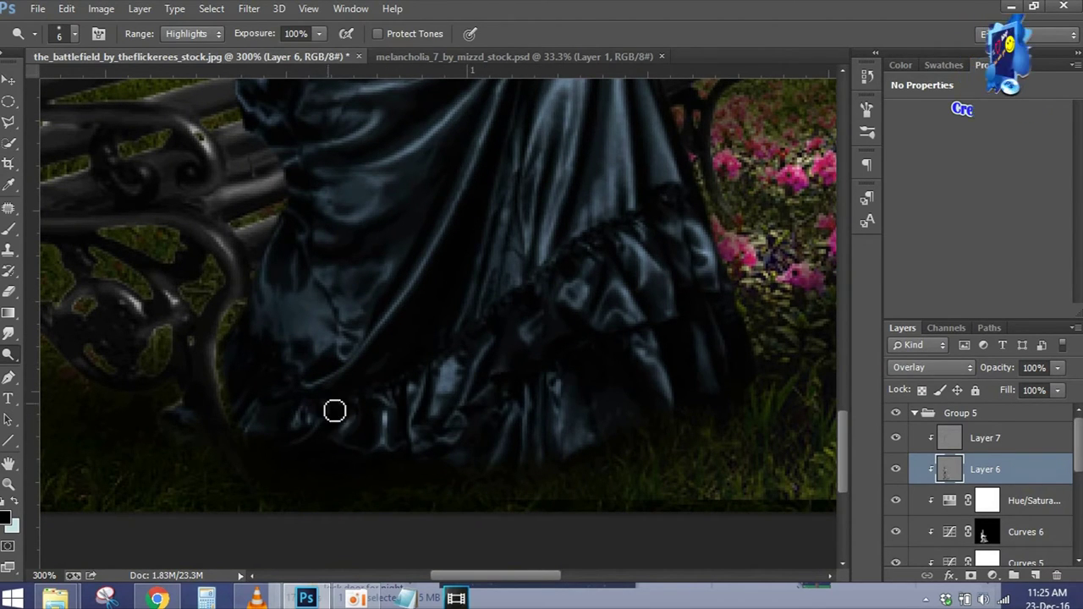
scroll(425, 402, "up", 3)
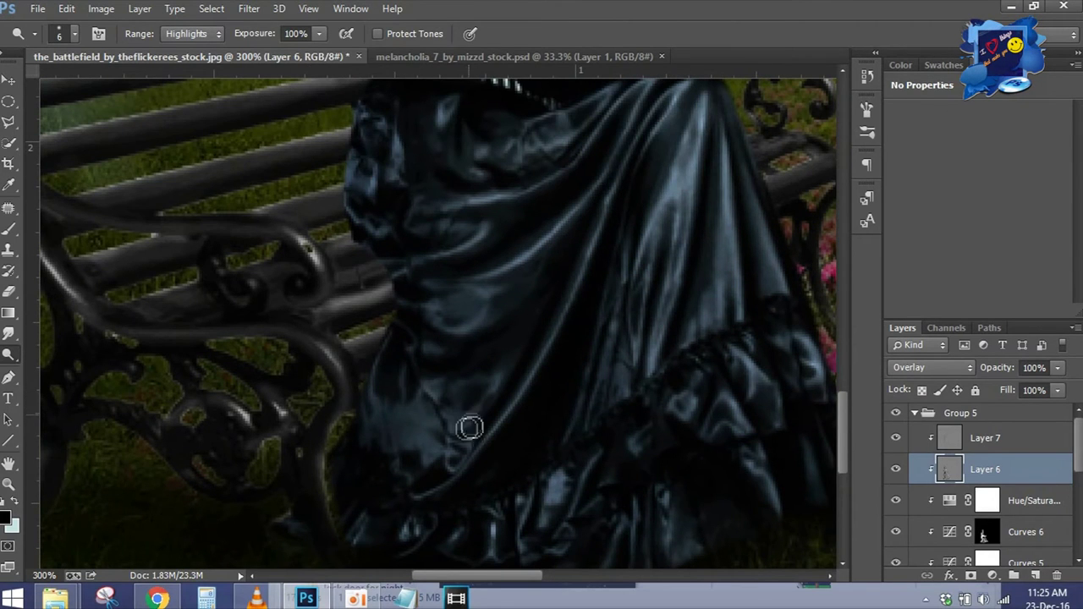
key("ctrl+0")
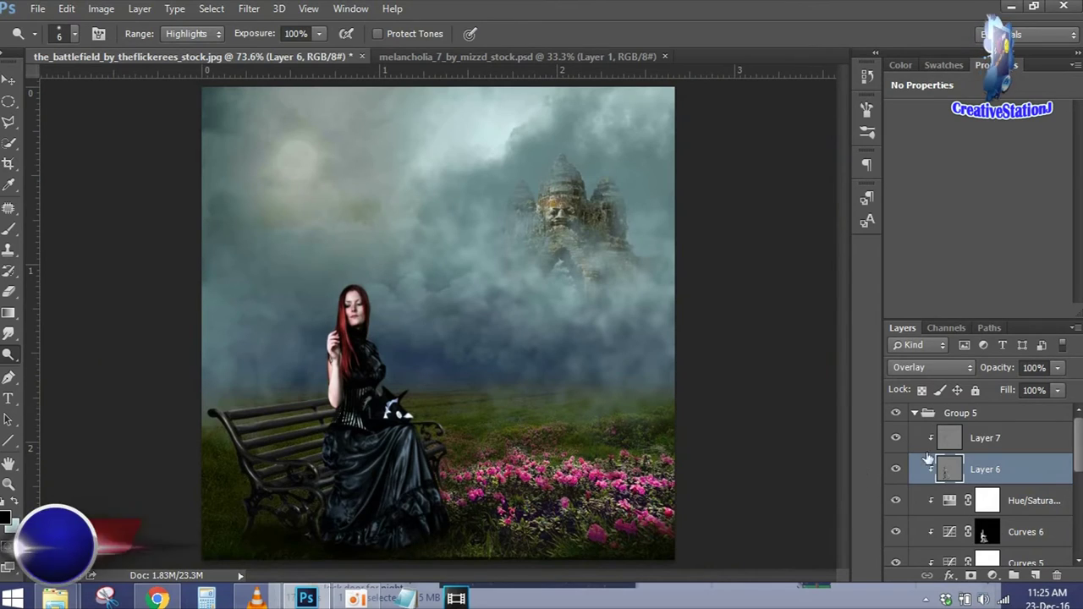
left_click(985, 437)
Give Layer 4 copy a sampled grey-green Inner Shadow at -17°, without global light.
scroll(998, 474, "down", 2)
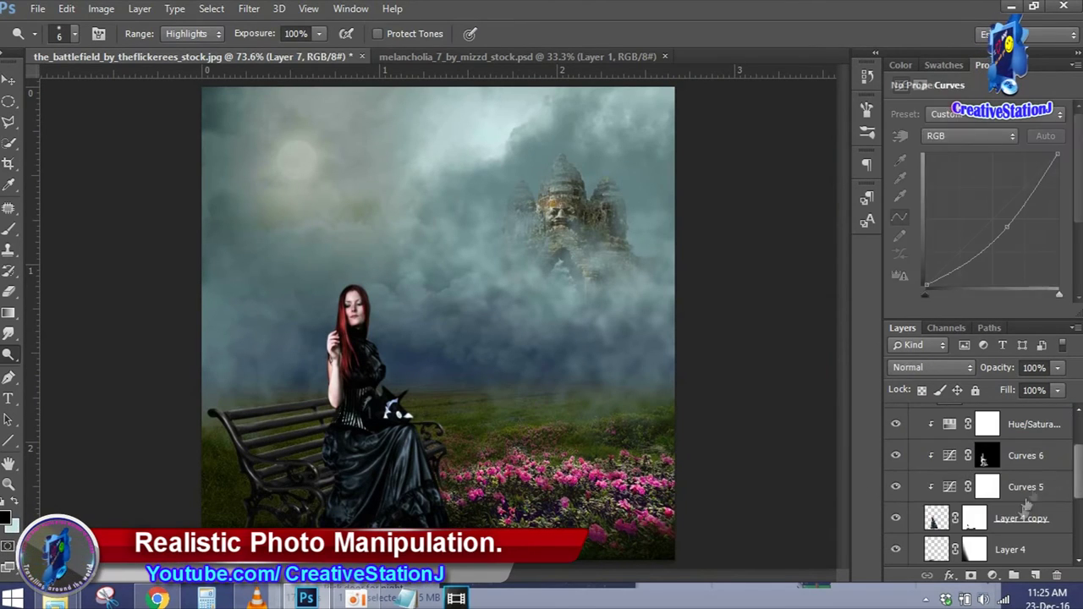
left_click(1057, 518)
double_click(1057, 518)
left_click_drag(280, 42, 782, 110)
left_click(538, 251)
left_click(832, 217)
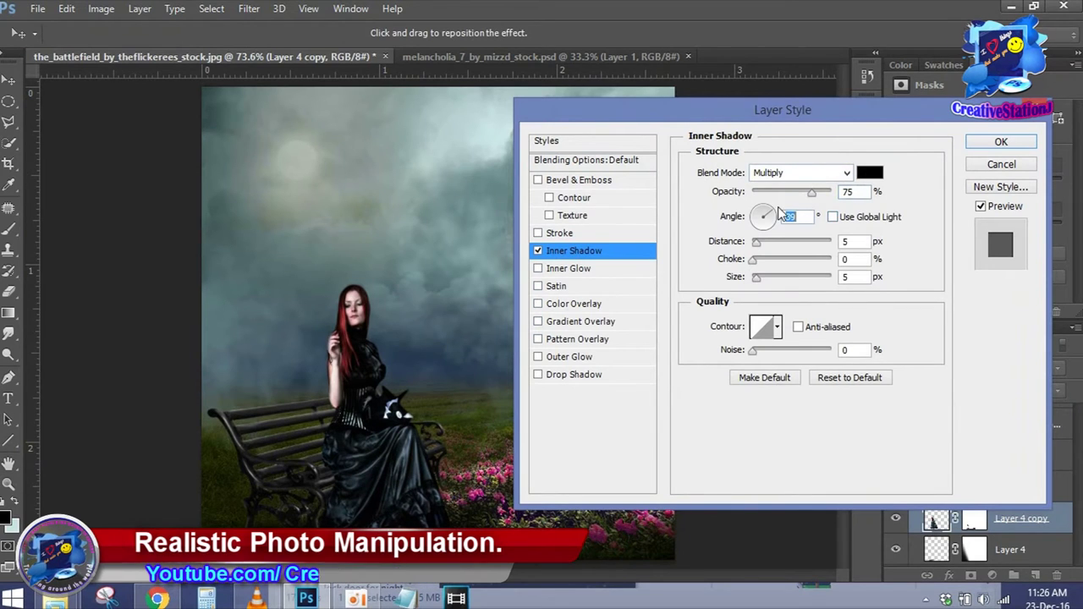
left_click_drag(773, 215, 764, 216)
left_click(868, 173)
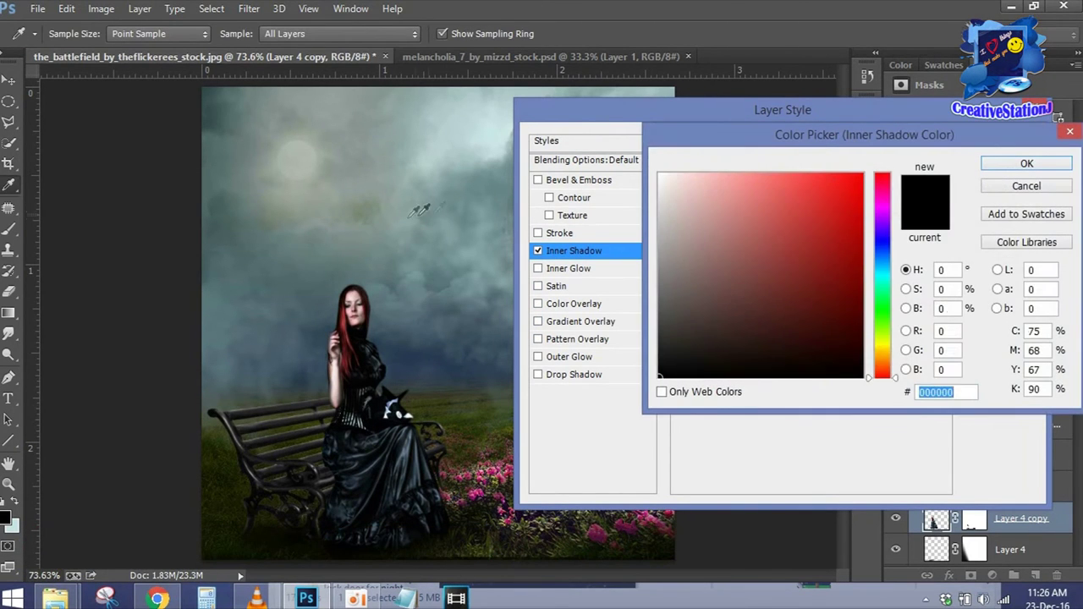
left_click(1026, 163)
left_click_drag(765, 213, 774, 228)
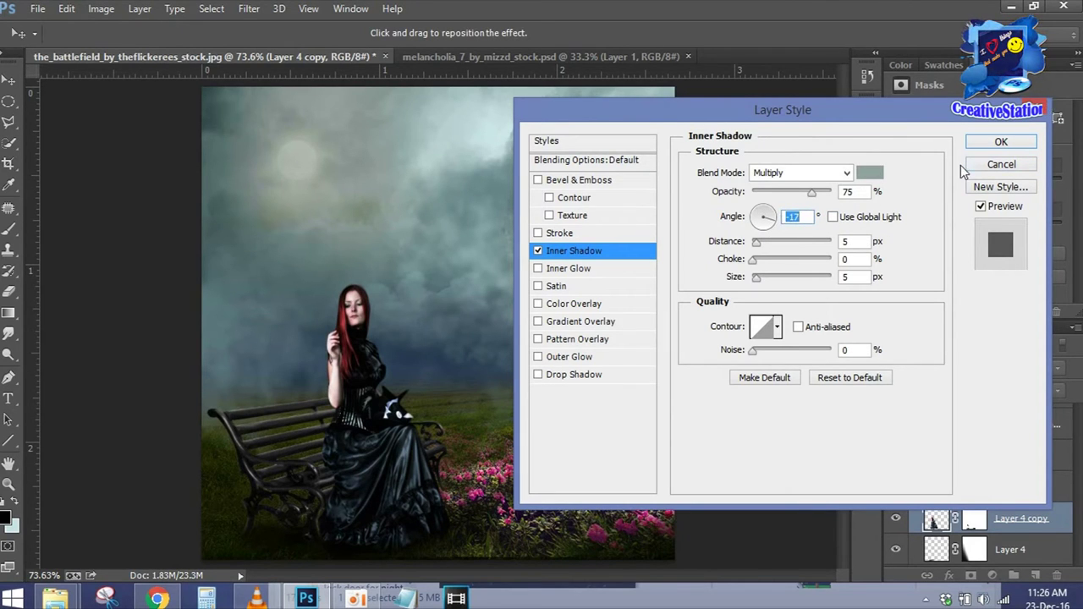
left_click(998, 142)
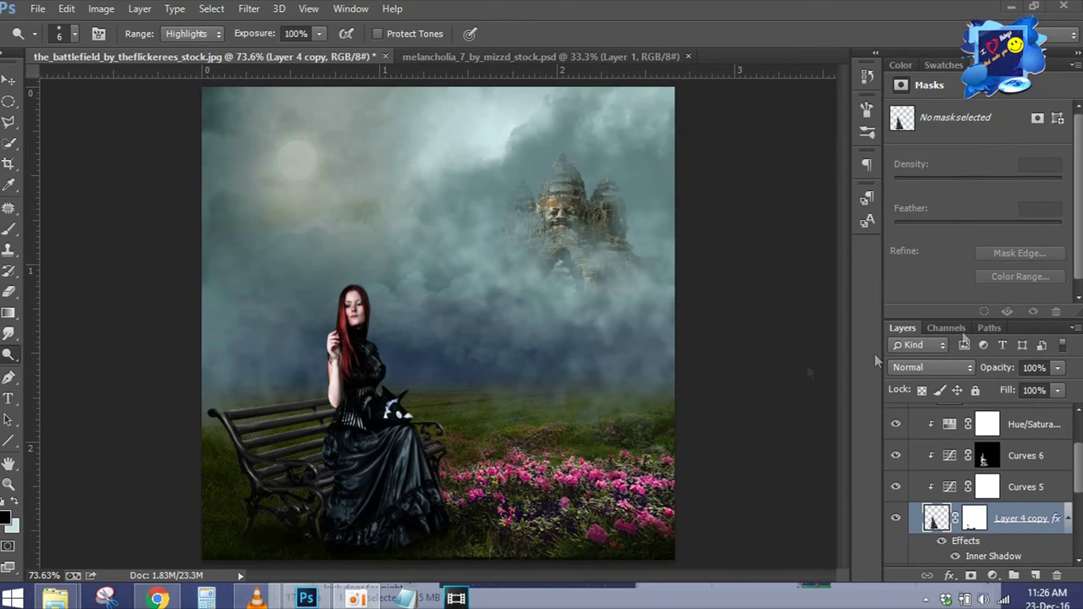
Lower the temple layer, Layer 2, to 56% opacity.
left_click_drag(1075, 473, 1075, 528)
left_click(914, 494)
left_click(1009, 470)
left_click(989, 368)
type("56")
key("Return")
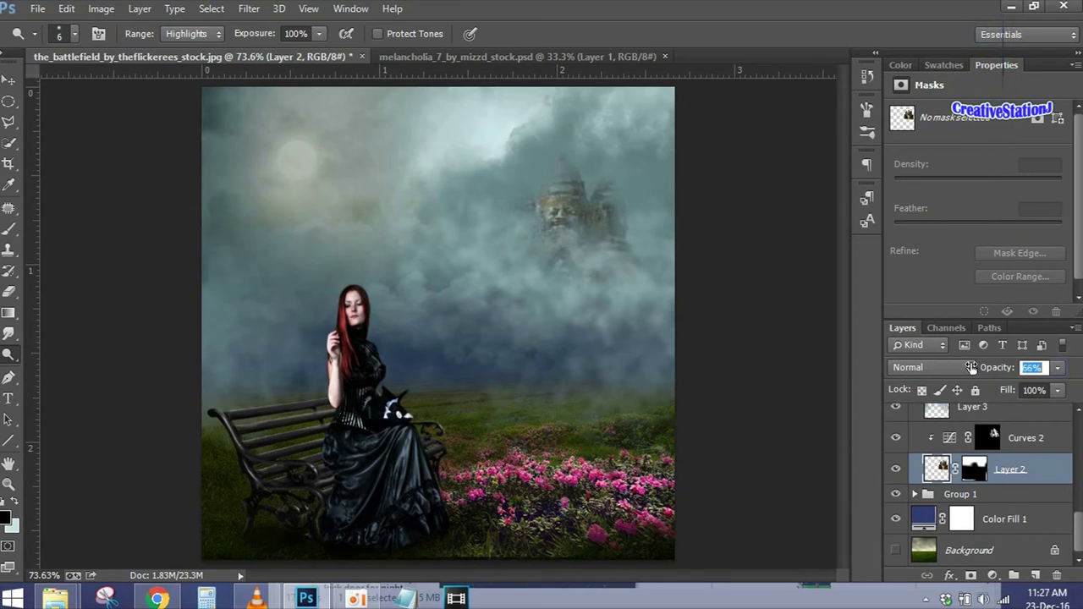
Pick a cloud-like brush and paint soft fog across the canvas centre on Layer 3.
left_click(971, 407)
scroll(981, 466, "up", 2)
key("b")
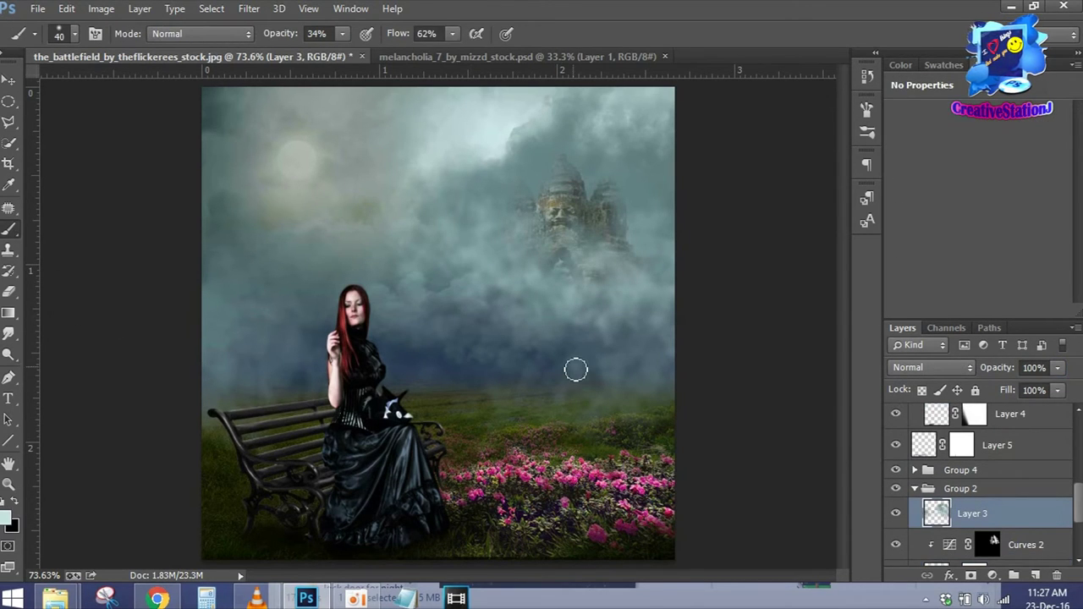
right_click(551, 343)
scroll(643, 491, "down", 5)
left_click(598, 499)
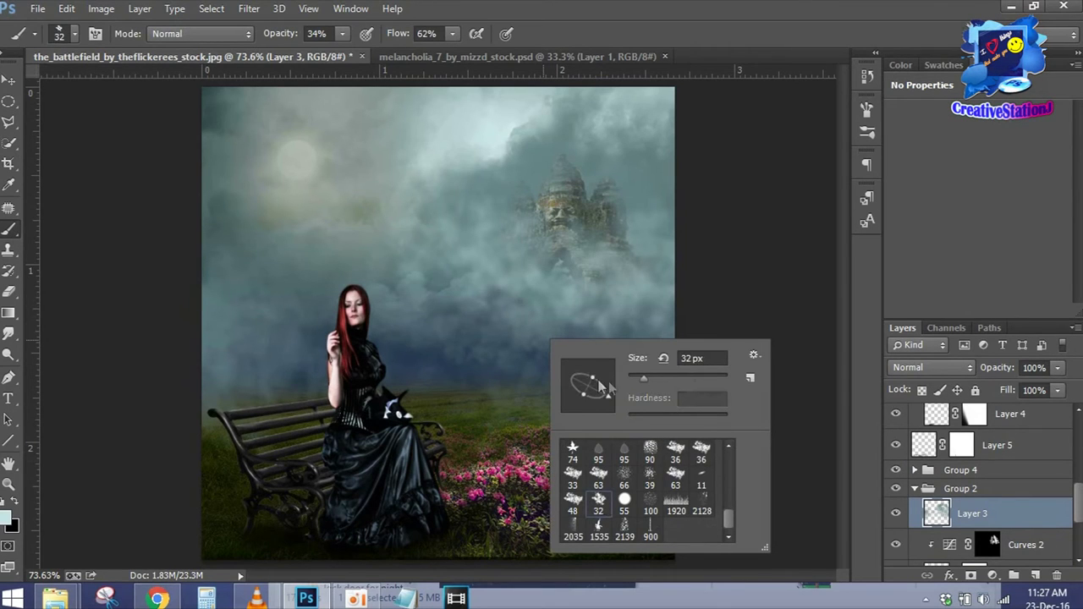
key("Return")
mouse_move(541, 372)
left_mouse_down()
mouse_move(474, 389)
mouse_move(456, 319)
left_mouse_up()
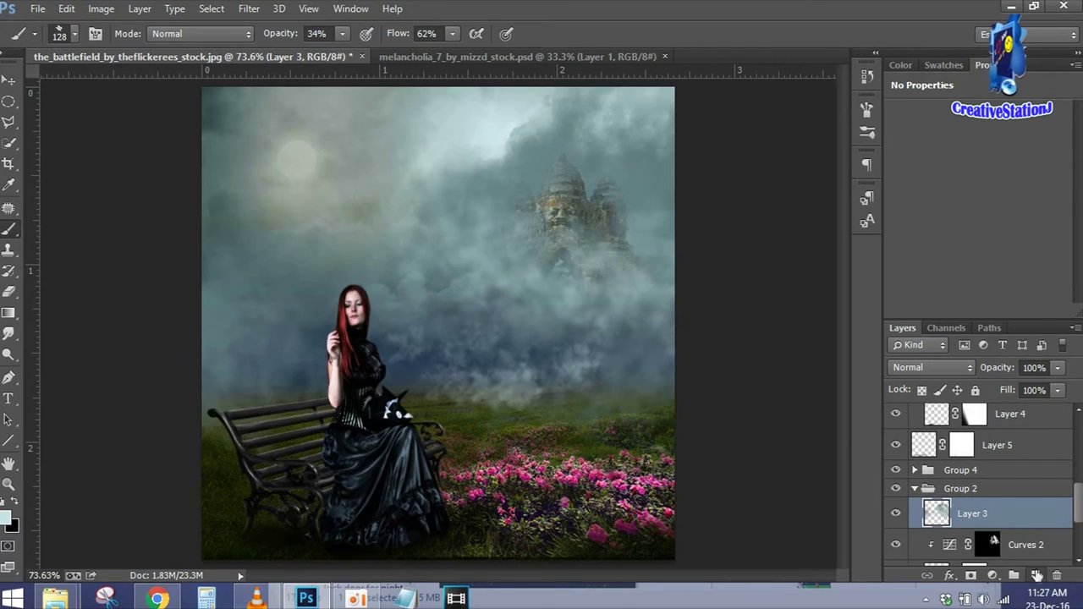
Paint fog over the meadow on new Layer 8 and set it to 68% opacity.
left_click(1037, 575)
mouse_move(609, 385)
left_mouse_down()
mouse_move(525, 419)
mouse_move(690, 329)
left_mouse_up()
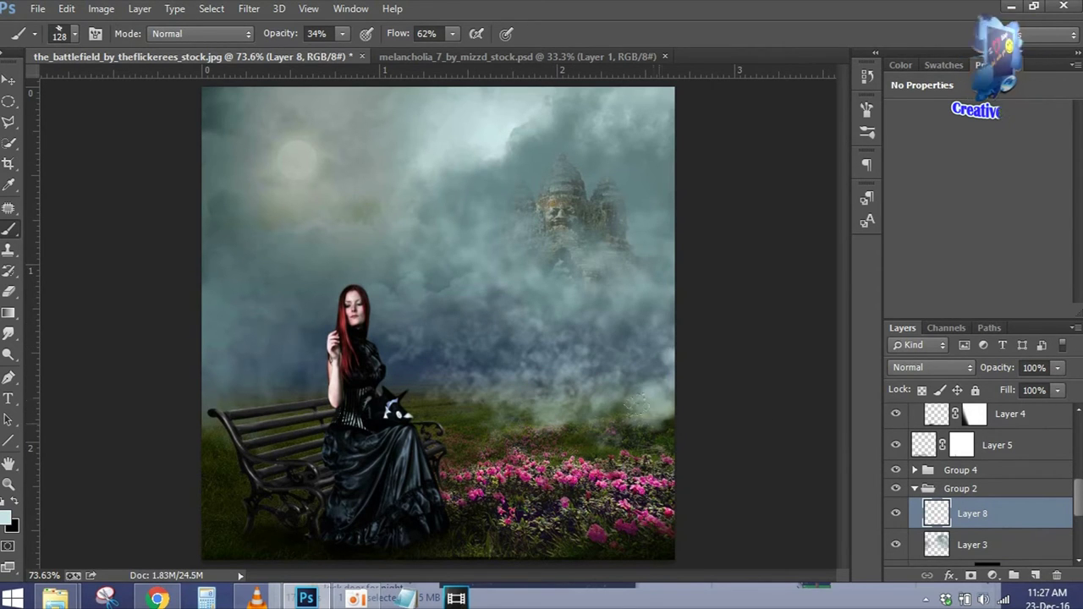
left_click_drag(251, 322, 331, 360)
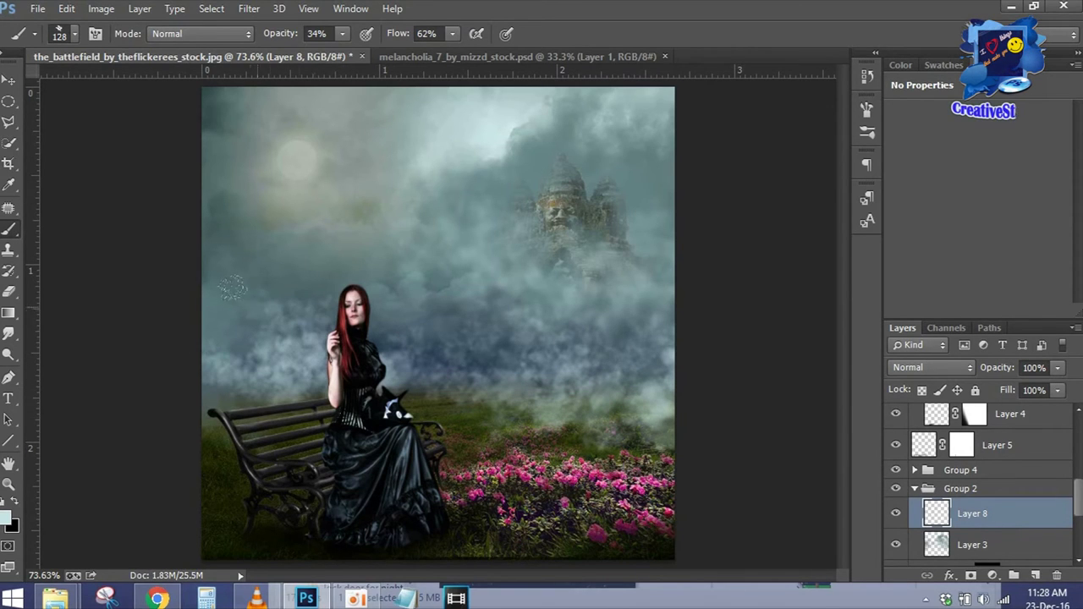
left_click_drag(998, 373, 974, 369)
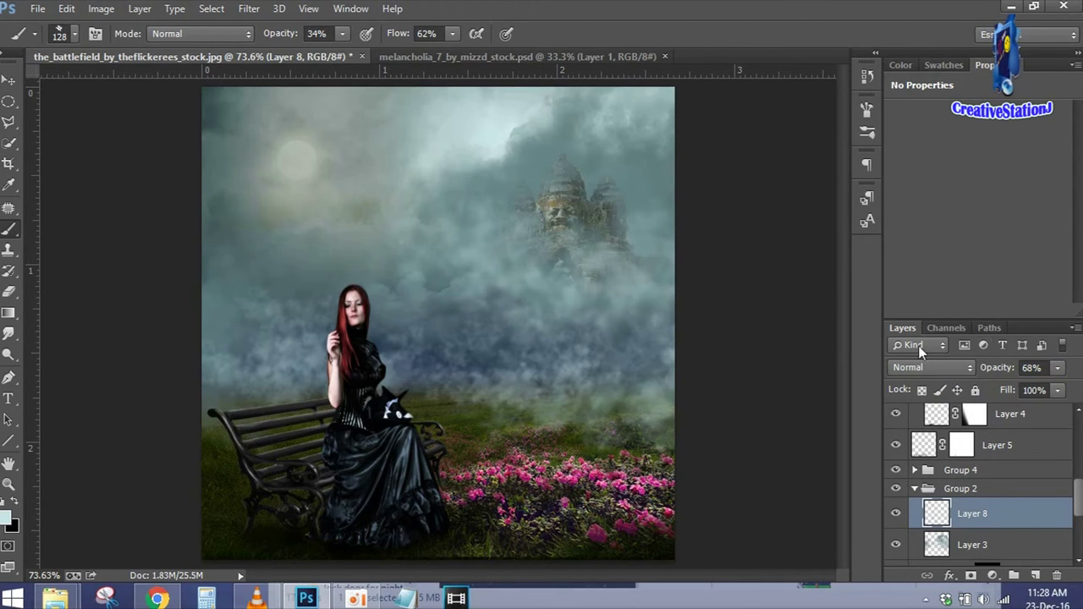
left_click_drag(1077, 493, 1078, 541)
left_click(1006, 467)
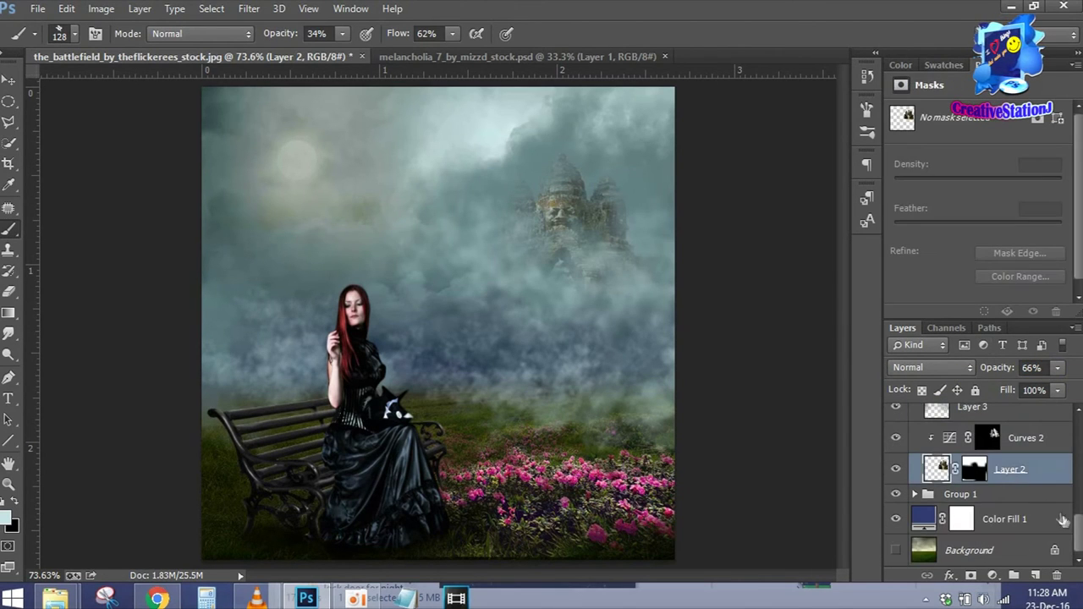
Add a Hue/Saturation adjustment above full_corn with Hue -21, Saturation +1, Lightness +10.
left_click(918, 494)
scroll(982, 491, "down", 2)
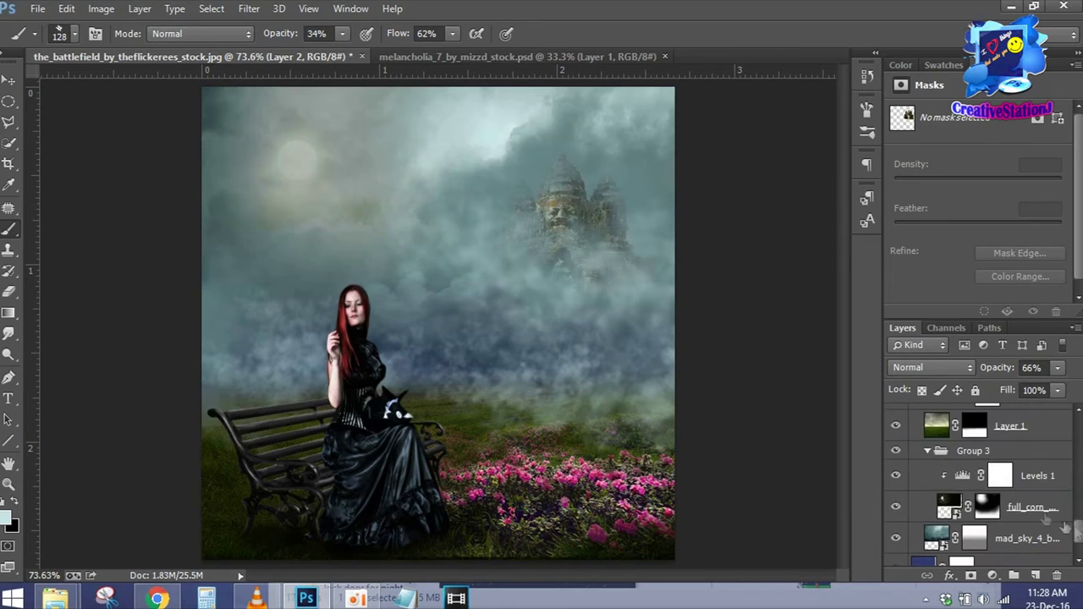
left_click(1006, 508)
left_click(992, 575)
left_click(973, 384)
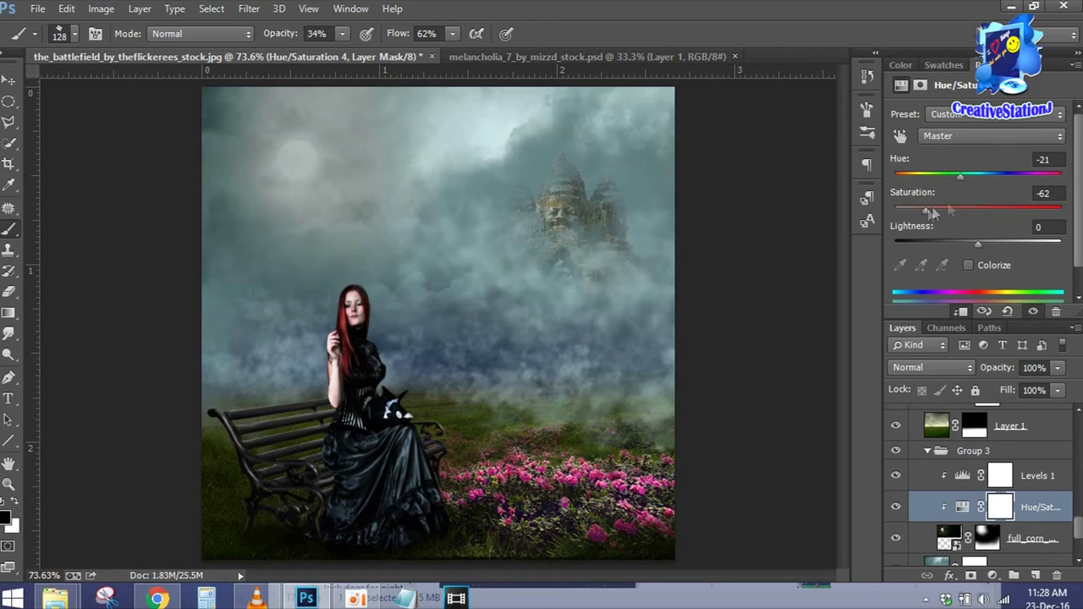
mouse_move(977, 244)
left_mouse_down()
mouse_move(1003, 240)
mouse_move(986, 243)
left_mouse_up()
mouse_move(918, 210)
left_mouse_down()
mouse_move(999, 211)
mouse_move(979, 218)
left_mouse_up()
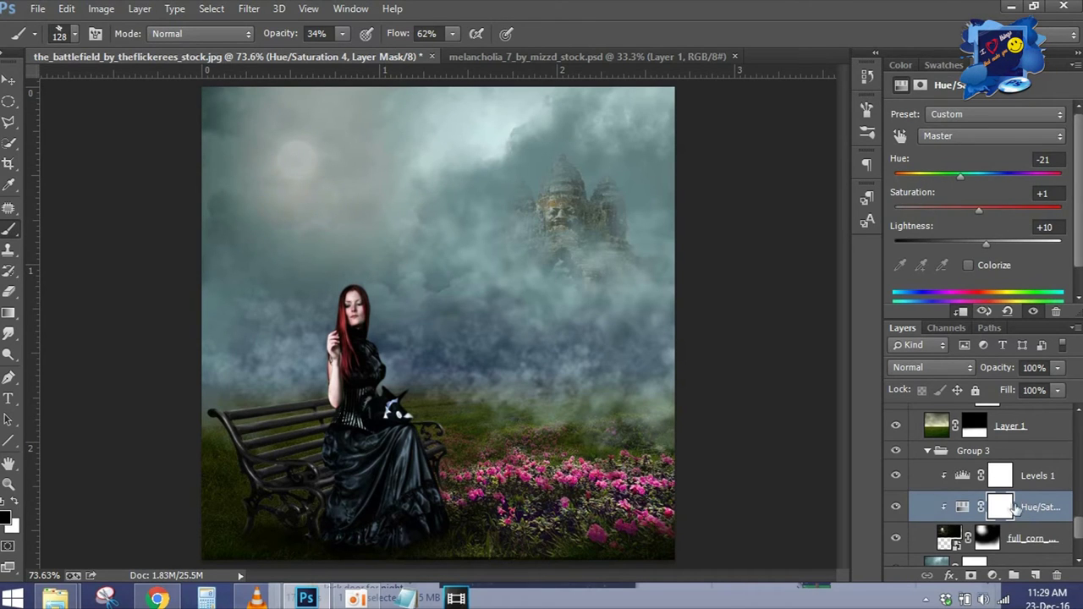
Group the moon layers into Group 6 and move the glow up and right.
left_click(1036, 475)
left_click(1032, 538, "shift")
key("ctrl+g")
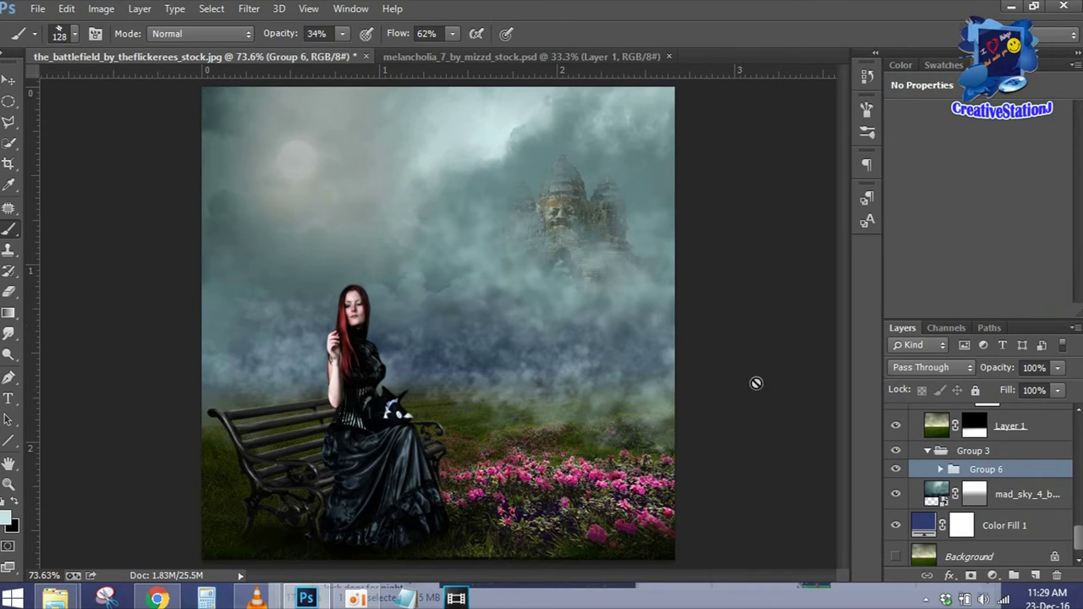
key("v")
left_click_drag(320, 165, 506, 144)
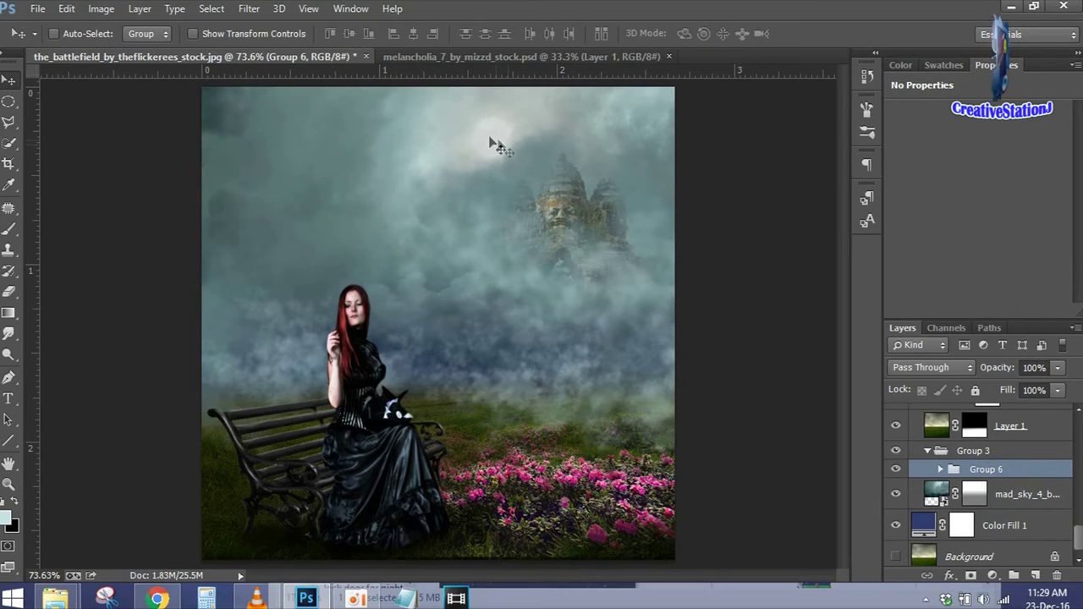
Mask away part of Group 6's moon glow and nudge the group slightly higher.
left_click(972, 576)
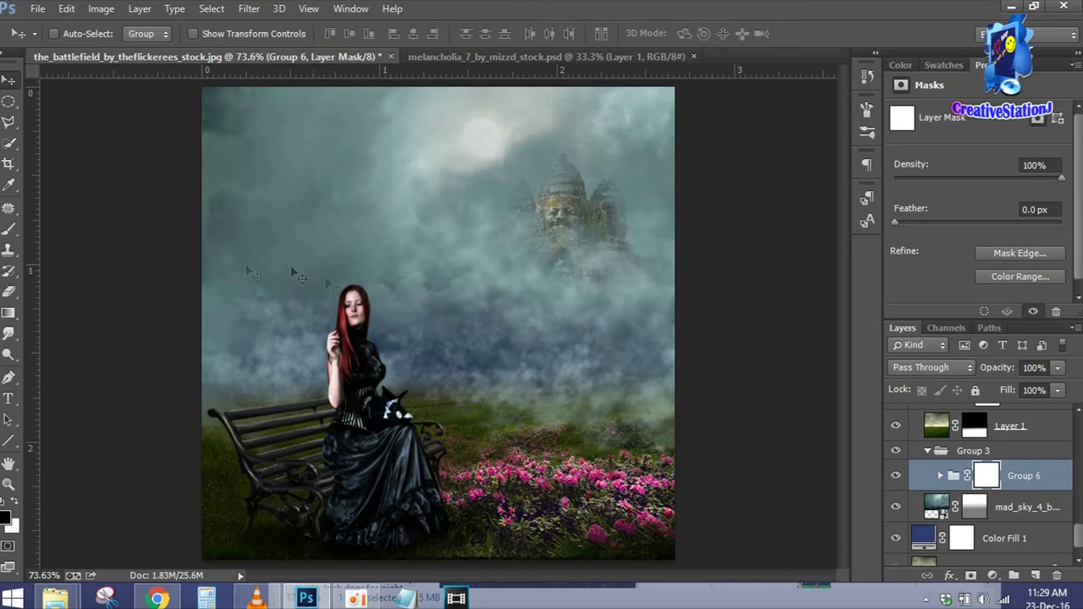
key("b")
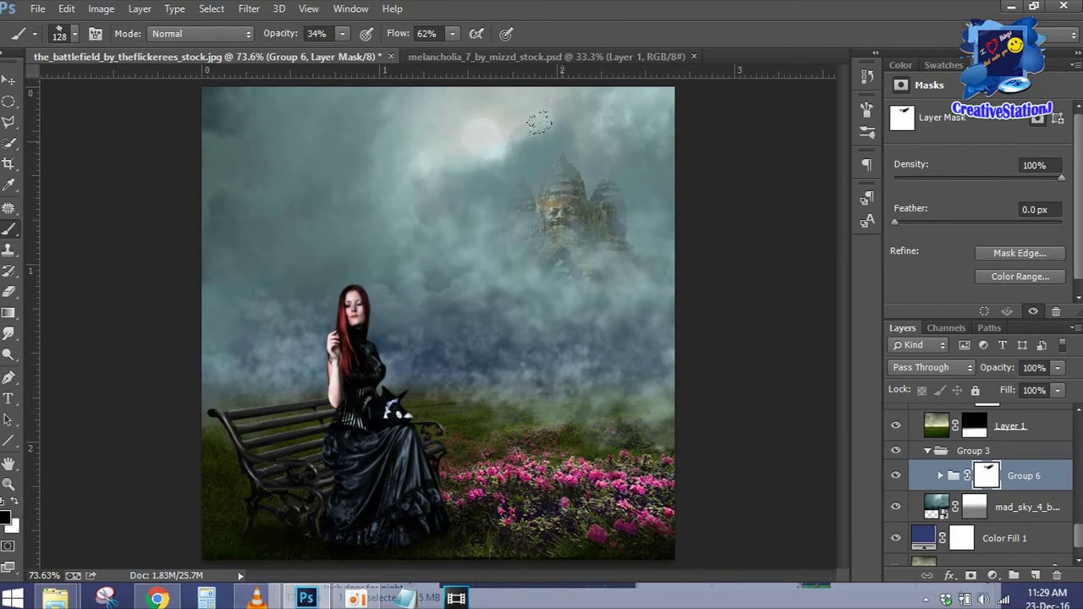
left_click(953, 476)
left_click(10, 80)
left_click_drag(497, 161, 501, 165)
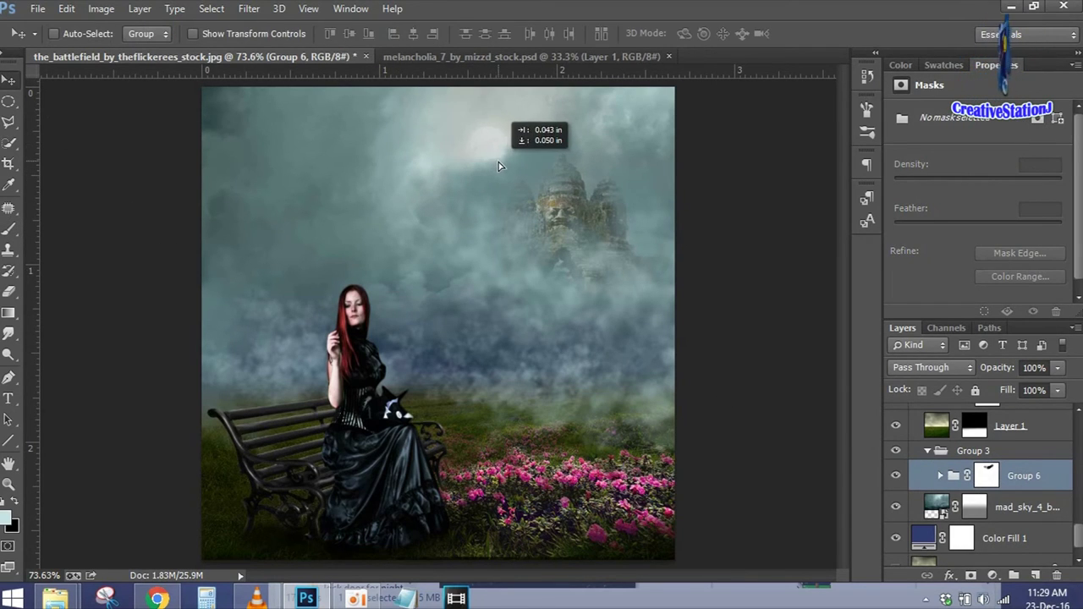
left_click_drag(500, 166, 486, 149)
left_click(939, 476)
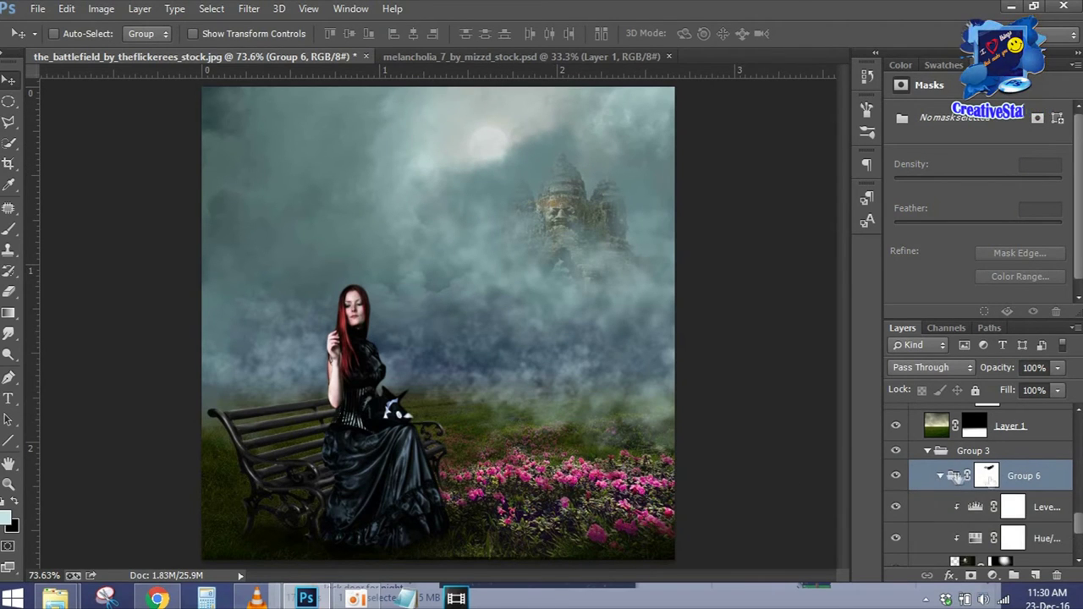
left_click(937, 478)
left_click(964, 450)
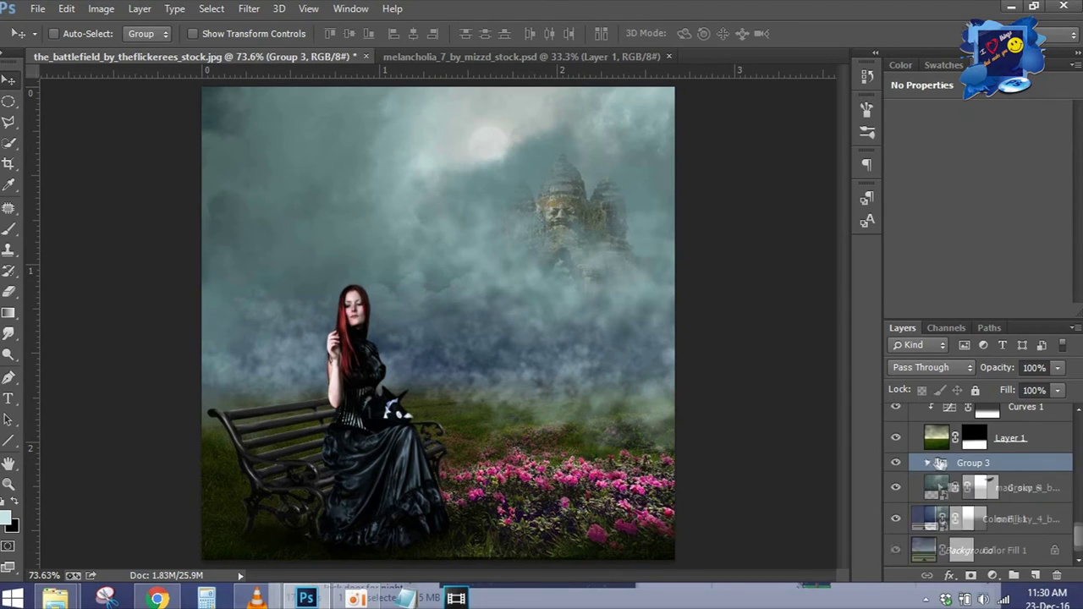
Add a layer mask to the Layer 3 fog, paint on it, and compare with the fog hidden.
scroll(1078, 529, "up", 2)
scroll(1079, 529, "up", 3)
left_click(964, 504)
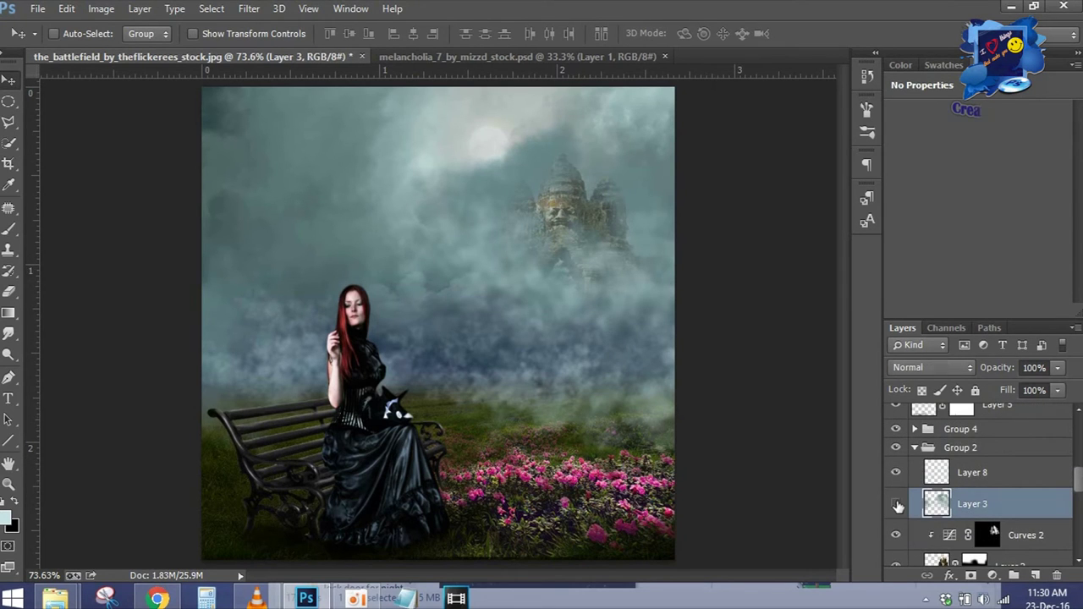
left_click(896, 504)
left_click(895, 504)
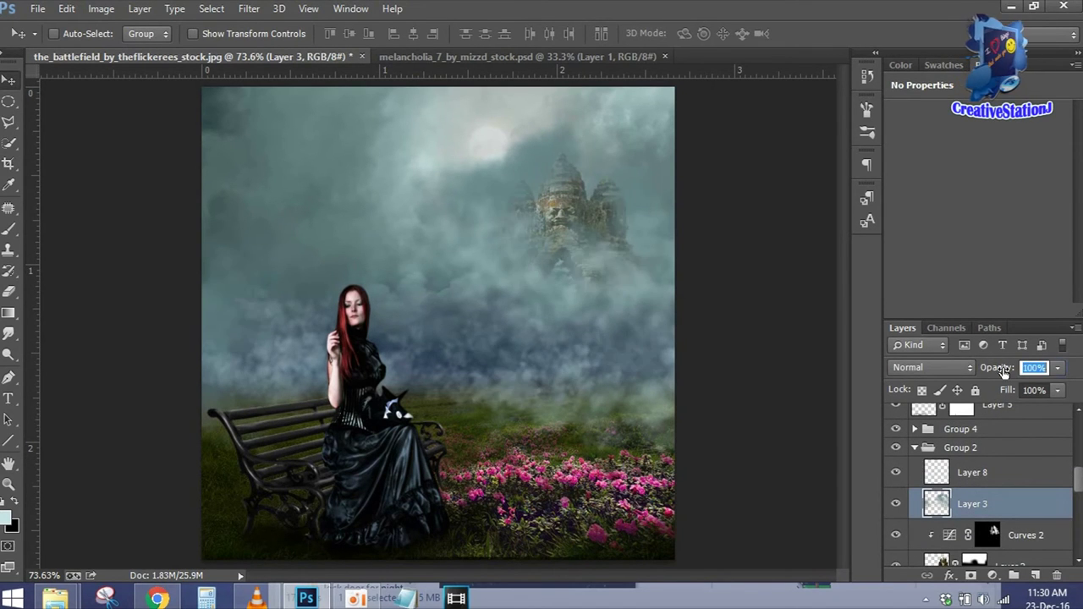
left_click(971, 575)
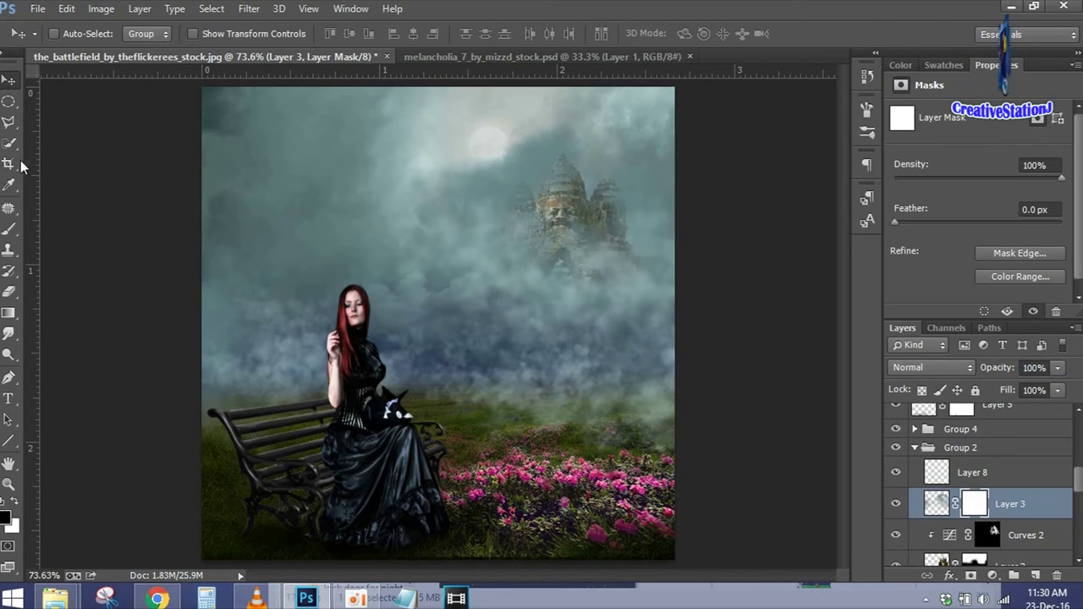
key("b")
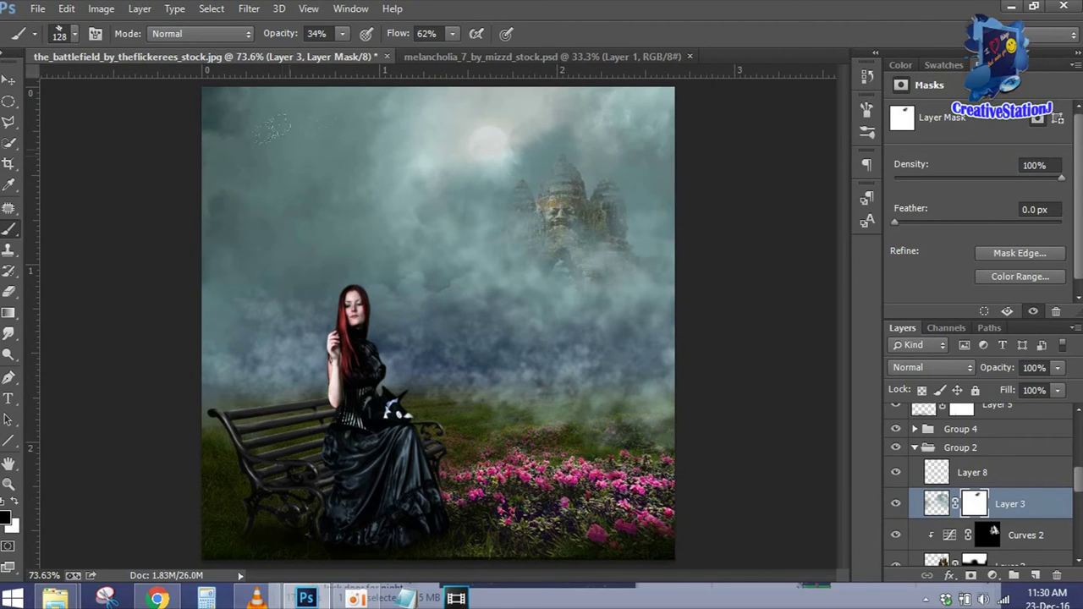
double_click(896, 474)
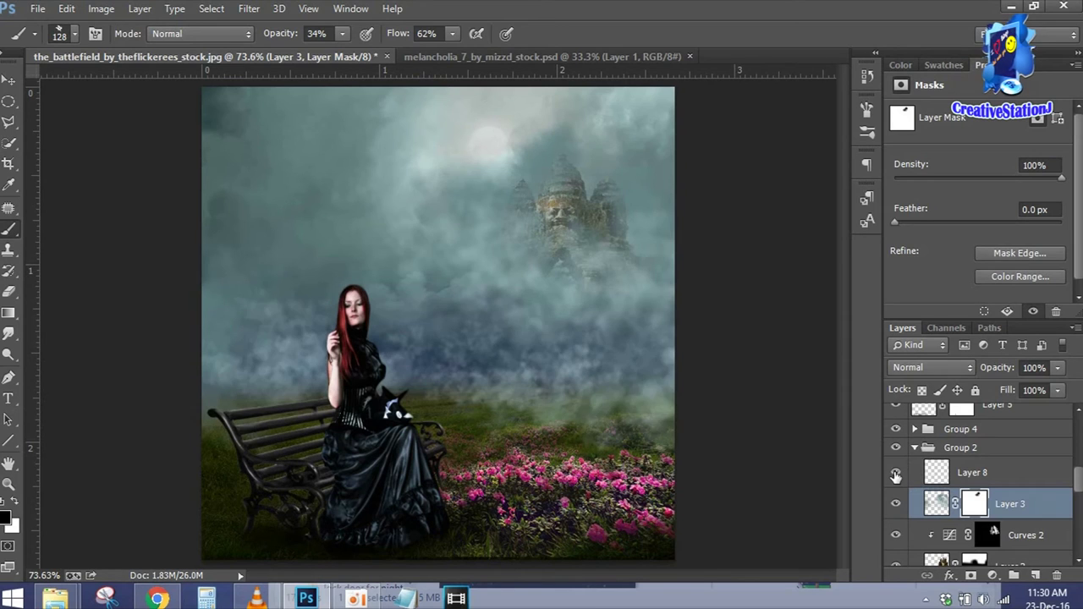
double_click(895, 504)
left_click(895, 504)
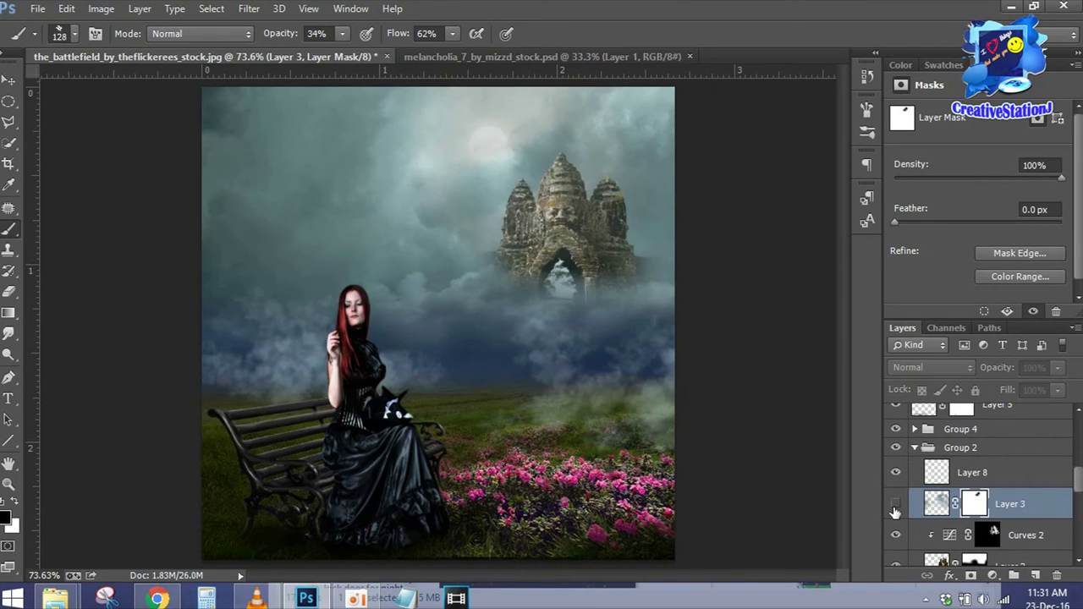
Lower Layer 3's opacity to 40% so the temple shows through.
double_click(895, 504)
left_click(936, 504)
left_click_drag(996, 367, 967, 372)
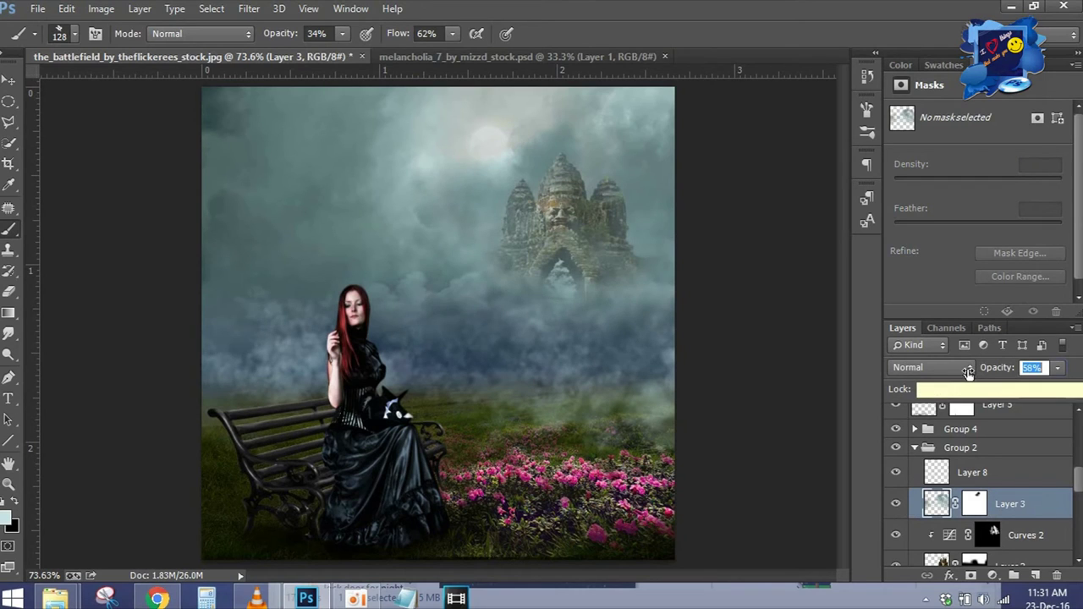
mouse_move(968, 370)
left_mouse_down()
mouse_move(949, 369)
mouse_move(976, 368)
left_mouse_up()
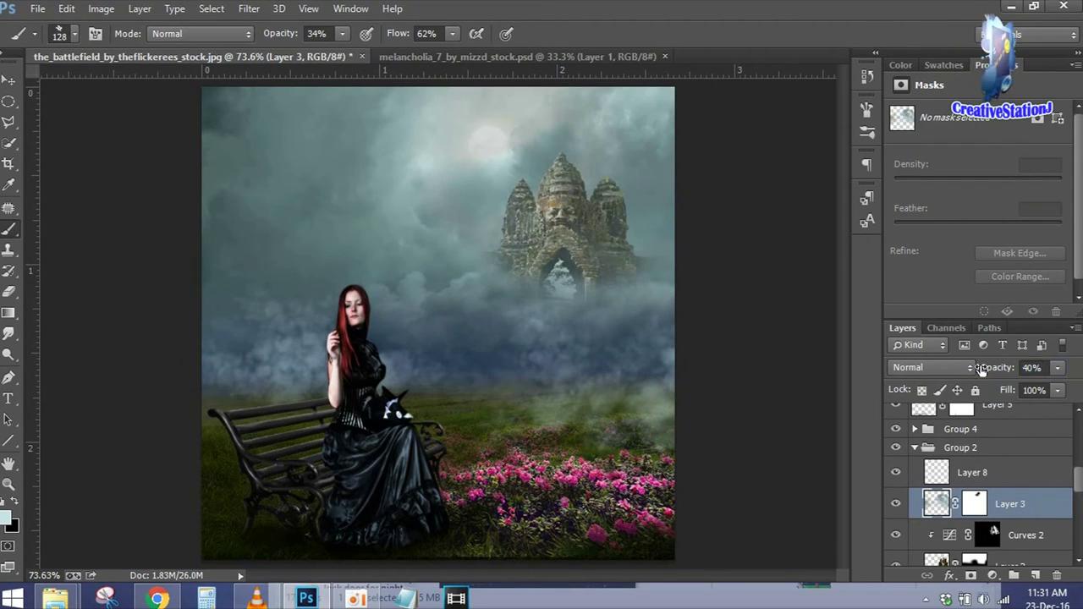
Create Layer 9 and set the brush to angle and roundness jitter, 18% opacity, 47% flow.
left_click(973, 472)
left_click(1040, 575)
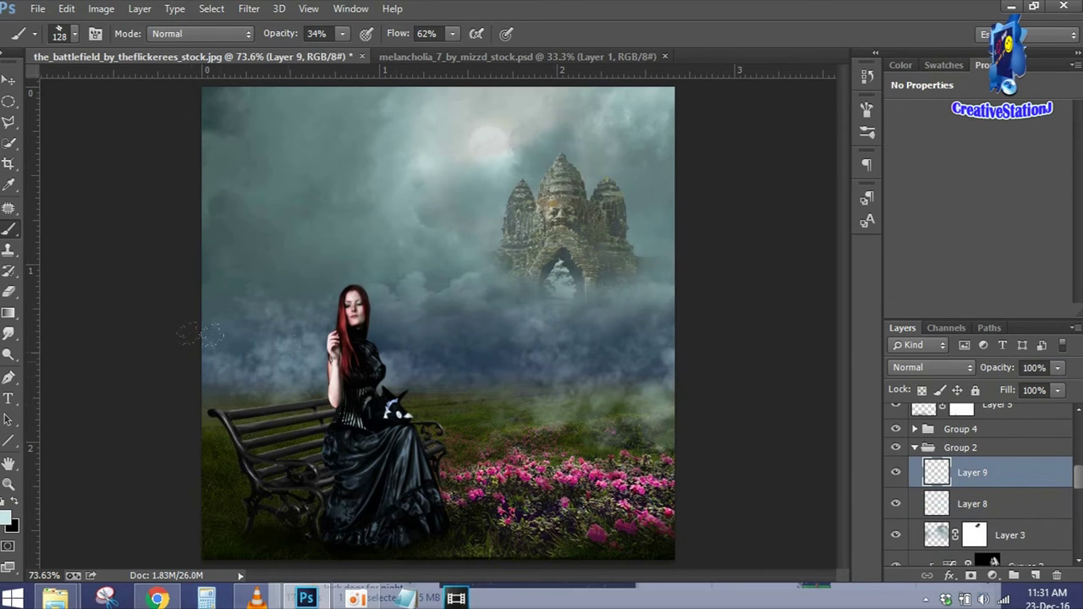
left_click(95, 34)
left_click_drag(661, 272, 722, 271)
left_click_drag(660, 335, 727, 335)
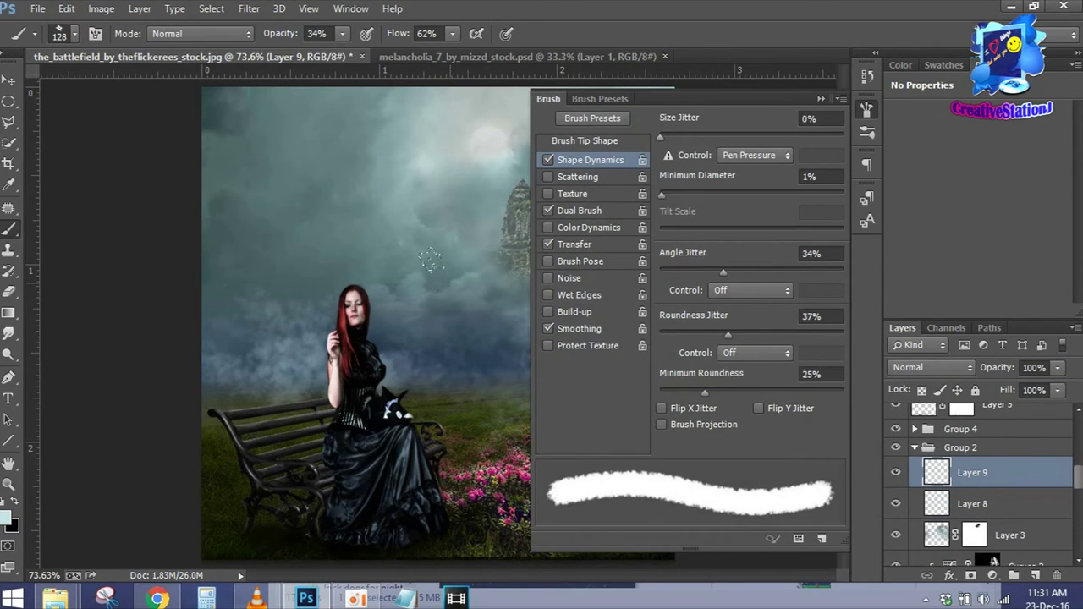
left_click(820, 99)
left_click_drag(268, 34, 261, 34)
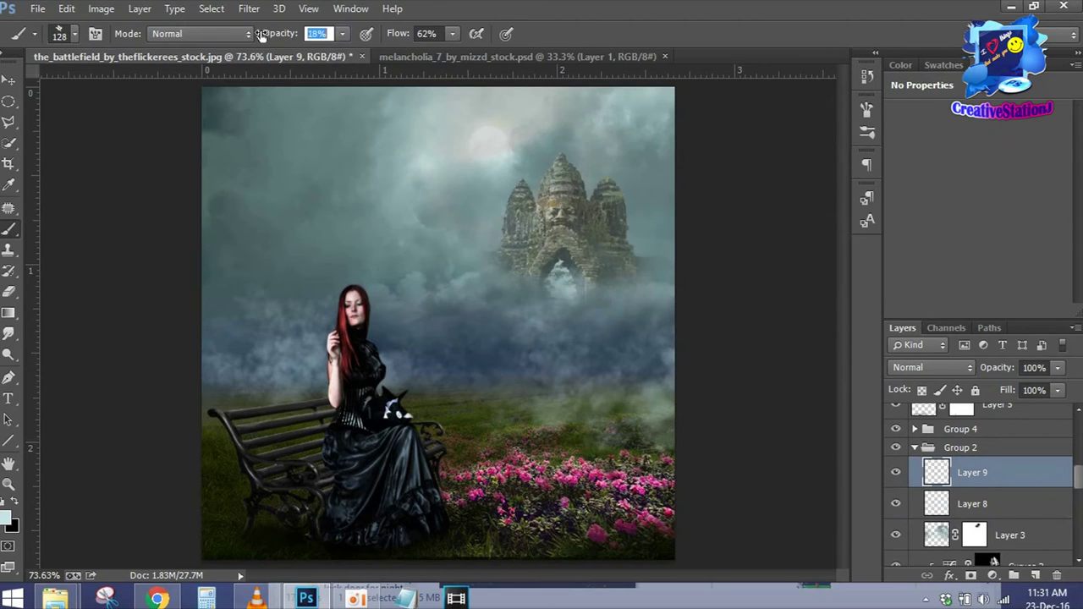
left_click_drag(389, 38, 383, 38)
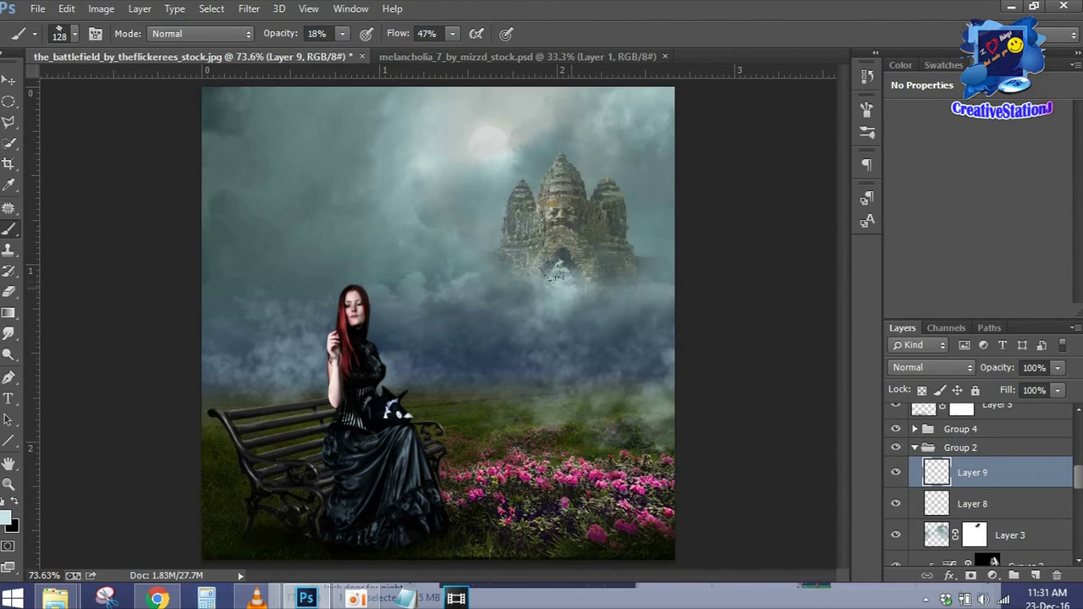
Paint faint fog around the temple base and make the fog slightly fainter.
mouse_move(550, 241)
left_mouse_down()
mouse_move(605, 249)
mouse_move(442, 330)
mouse_move(453, 372)
mouse_move(550, 381)
mouse_move(717, 347)
left_mouse_up()
left_click_drag(998, 367, 985, 367)
left_click(973, 503)
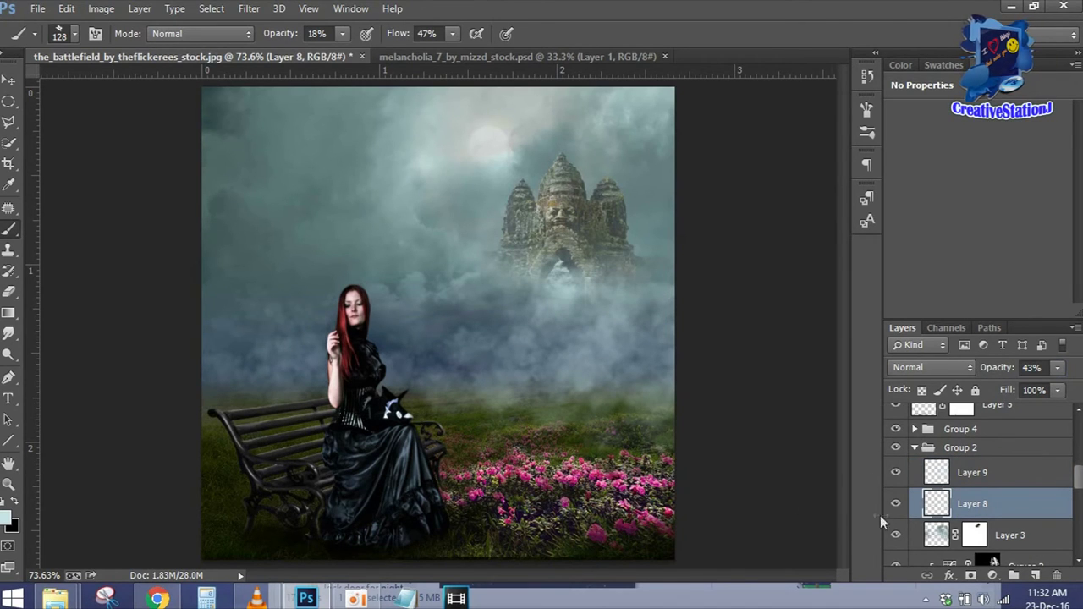
scroll(1073, 486, "up", 1)
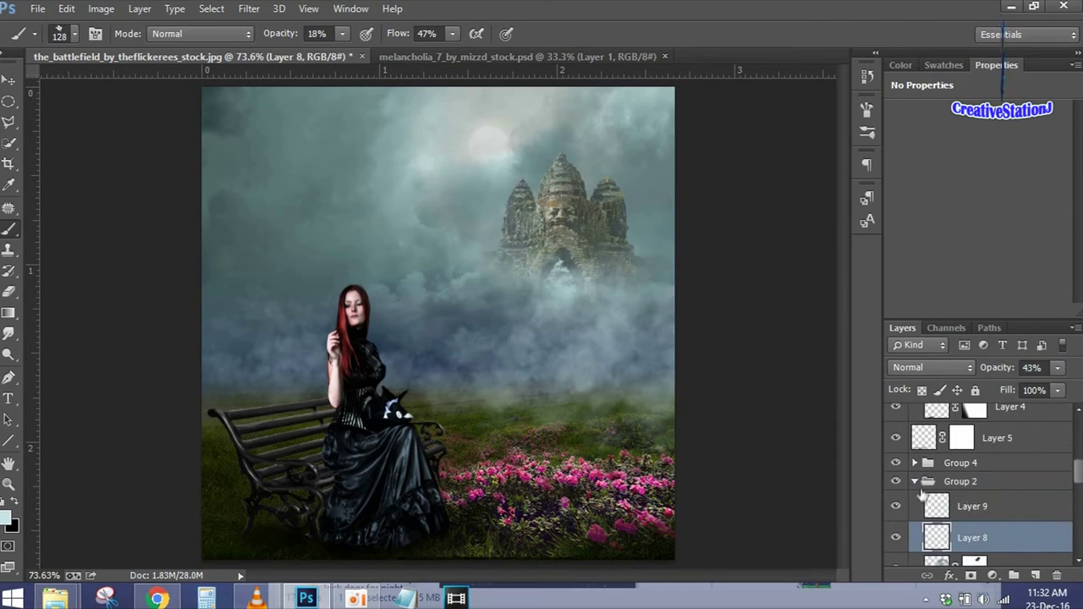
Collapse Groups 2 and 1 and select Group 5 so new layers land above it.
left_click(914, 481)
left_click(914, 463)
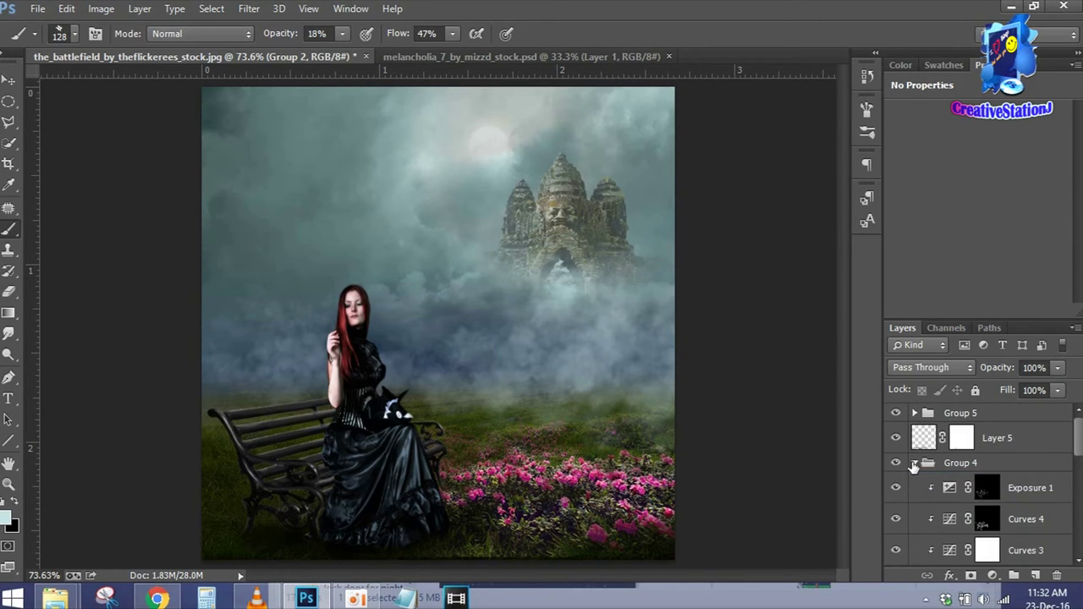
left_click(913, 463, "ctrl")
left_click(960, 413)
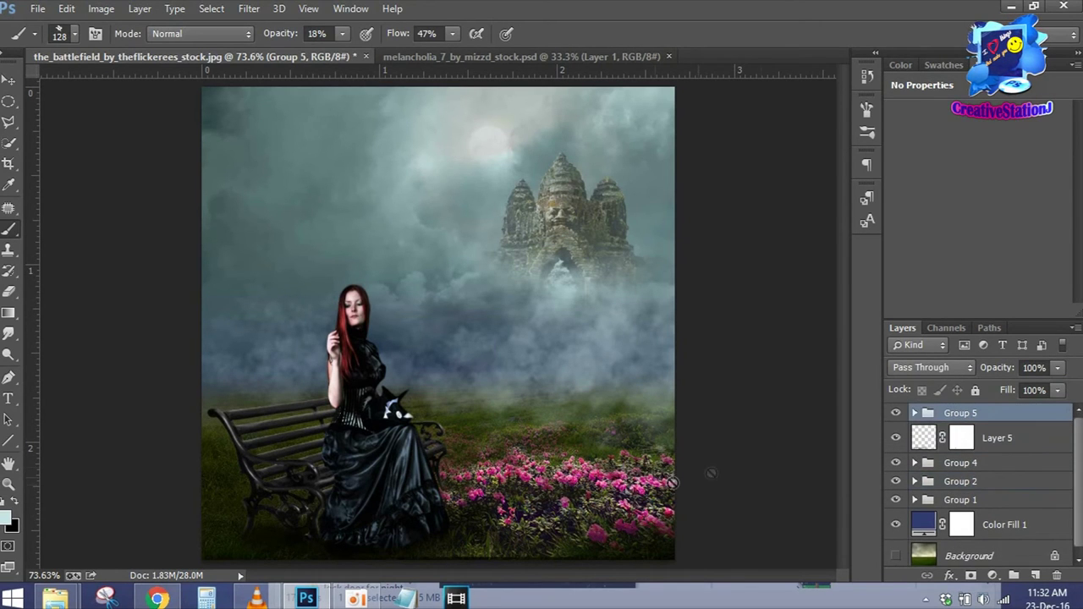
left_click(93, 508)
Place Birds.png and scale it to 24% in the upper-left sky.
mouse_move(988, 406)
left_mouse_down()
mouse_move(998, 251)
mouse_move(998, 305)
left_mouse_up()
left_click_drag(532, 350, 254, 220)
left_click_drag(398, 182, 405, 156)
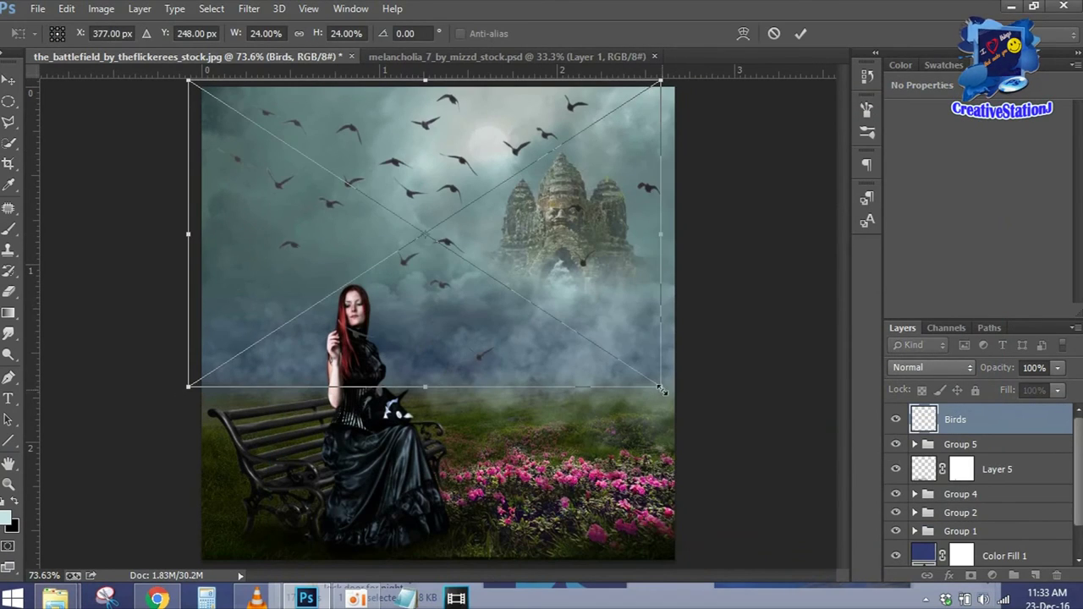
left_click_drag(661, 387, 490, 254)
left_click_drag(438, 220, 449, 232)
left_click(800, 33)
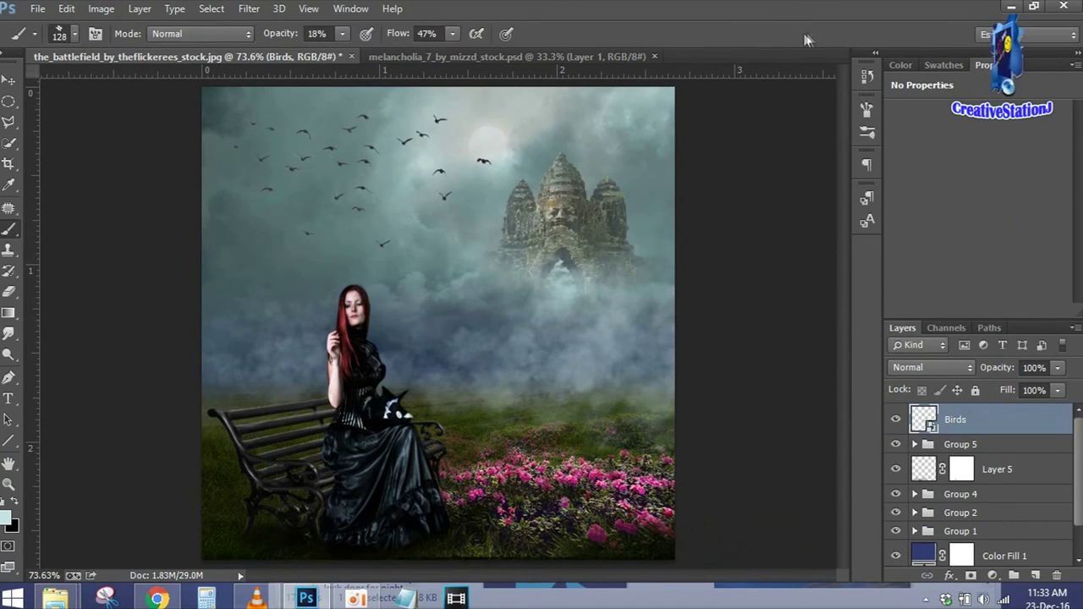
Tint the birds with a clipped Hue/Saturation (+76, +7, -41) and fade them to 36%.
left_click(992, 575)
left_click(973, 374)
key("ctrl+alt+g")
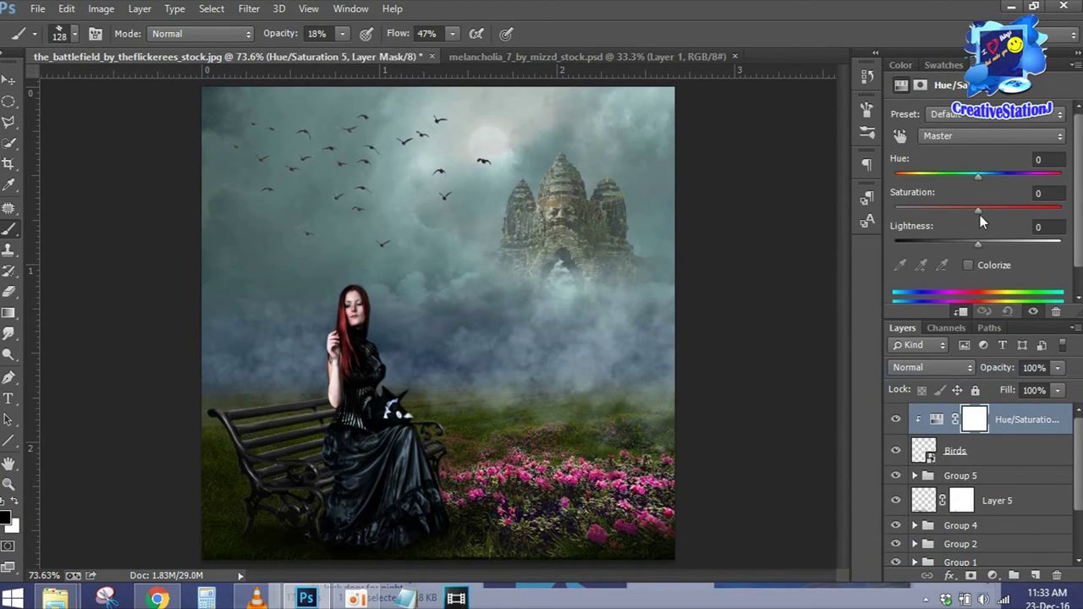
left_click_drag(978, 176, 1026, 176)
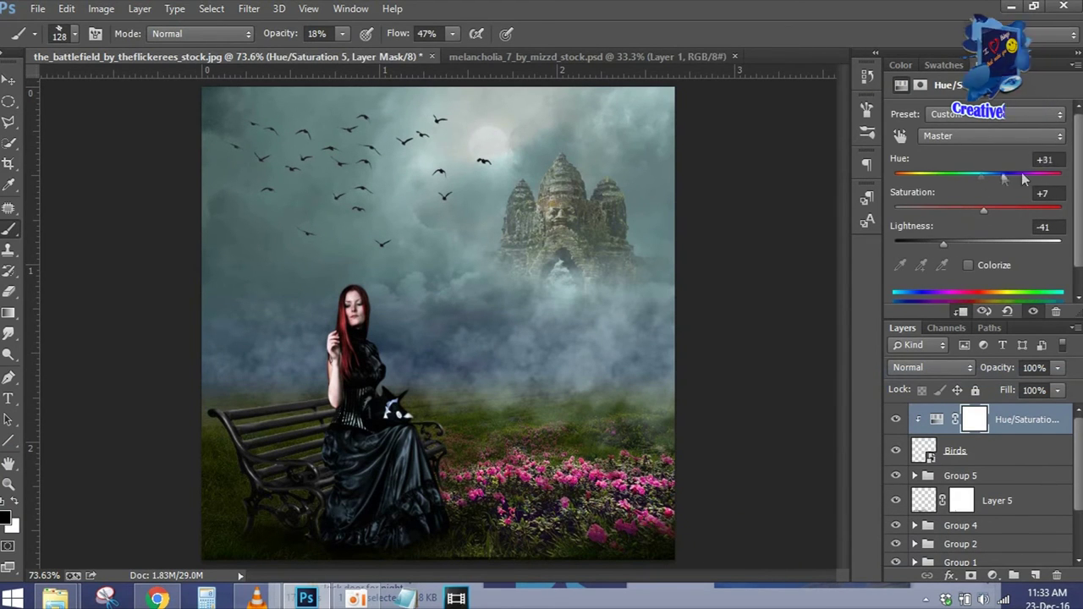
left_click(985, 369)
left_click(994, 449)
left_click_drag(994, 368, 954, 370)
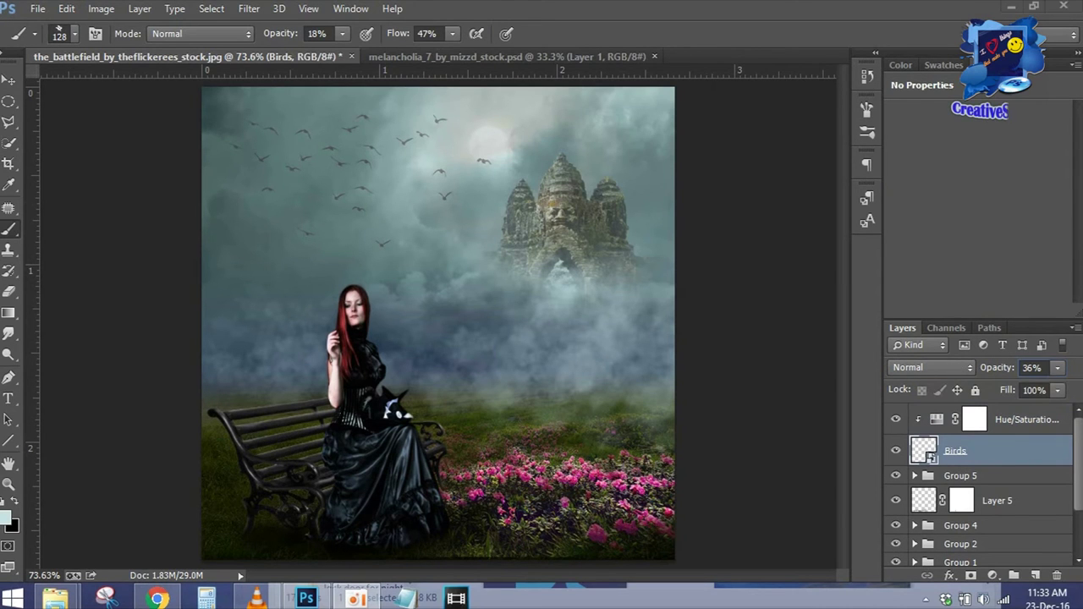
left_click(1028, 421)
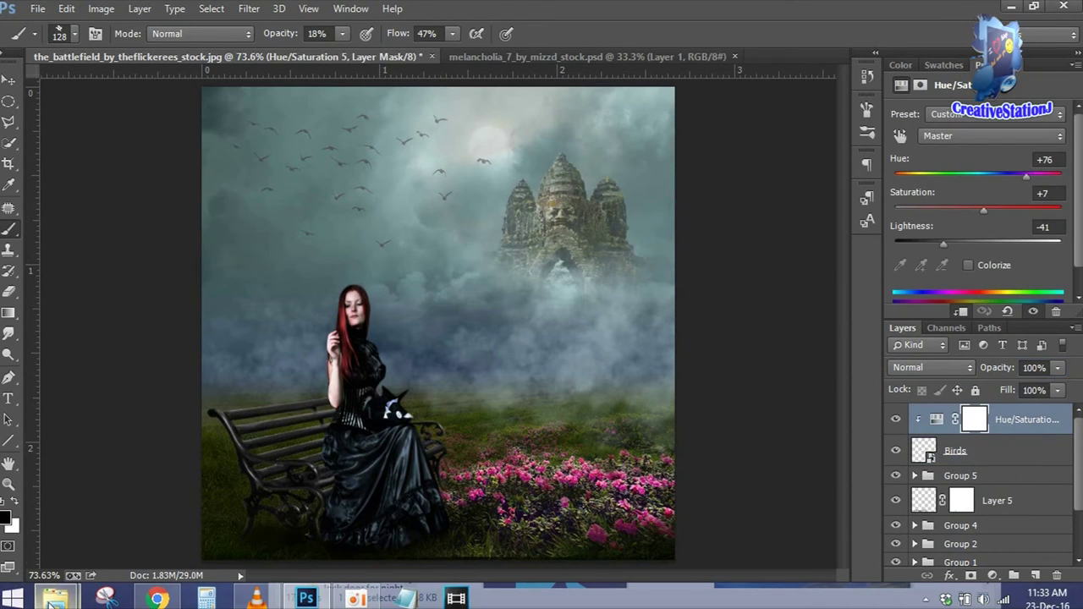
Place the stjernehimmel-vinter starfield image and move it lower on the canvas.
left_click(55, 598)
scroll(783, 344, "down", 3)
scroll(723, 404, "down", 3)
left_click_drag(537, 359, 232, 312)
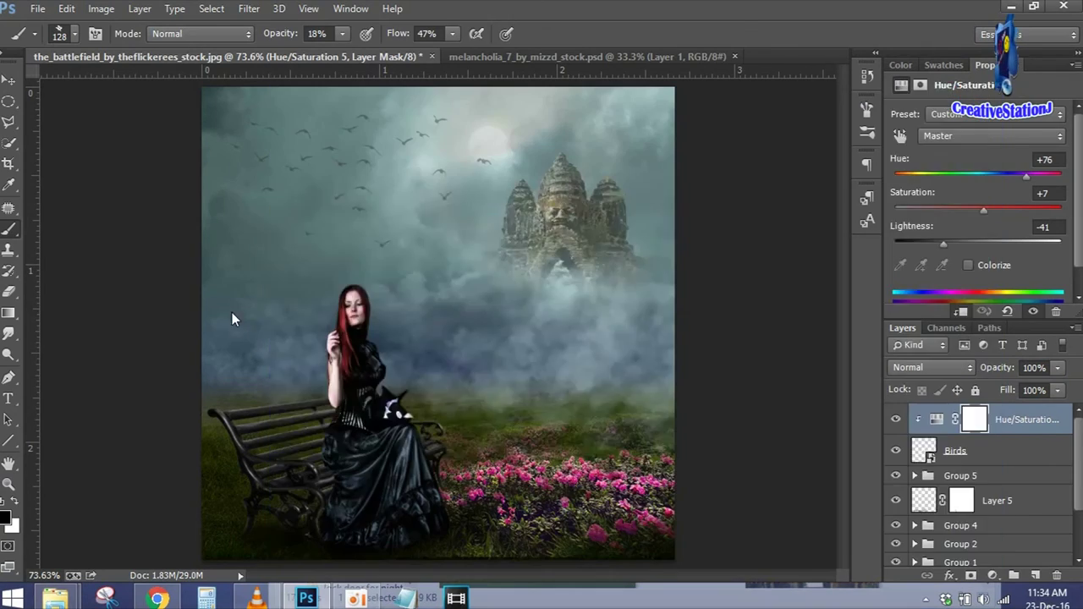
left_click_drag(448, 286, 449, 387)
Flip the star image horizontally and stretch it taller.
right_click(449, 388)
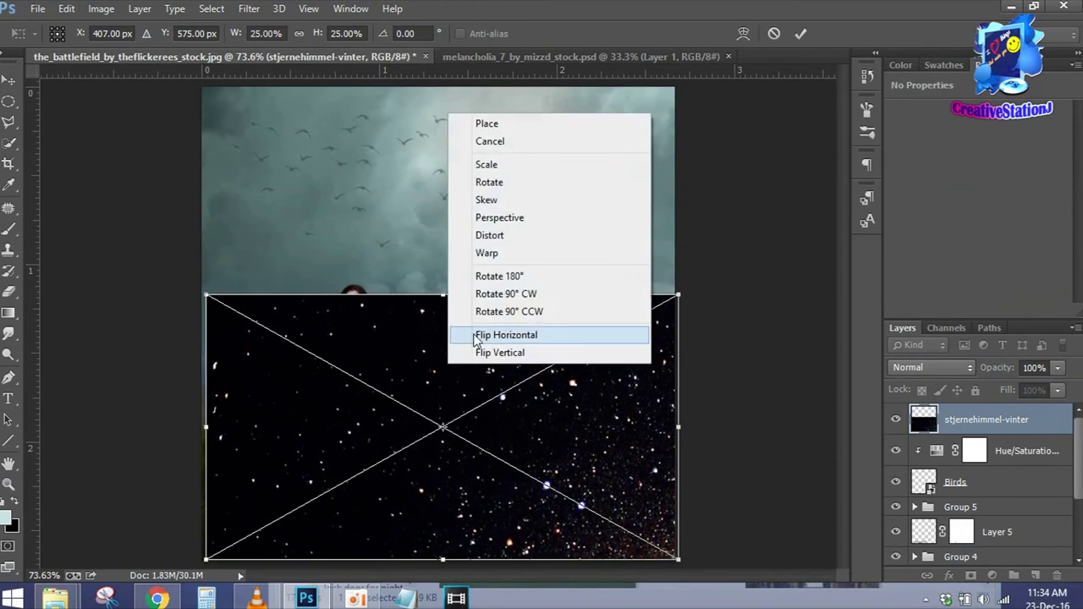
left_click(476, 331)
left_click_drag(440, 295, 442, 183)
left_click(801, 34)
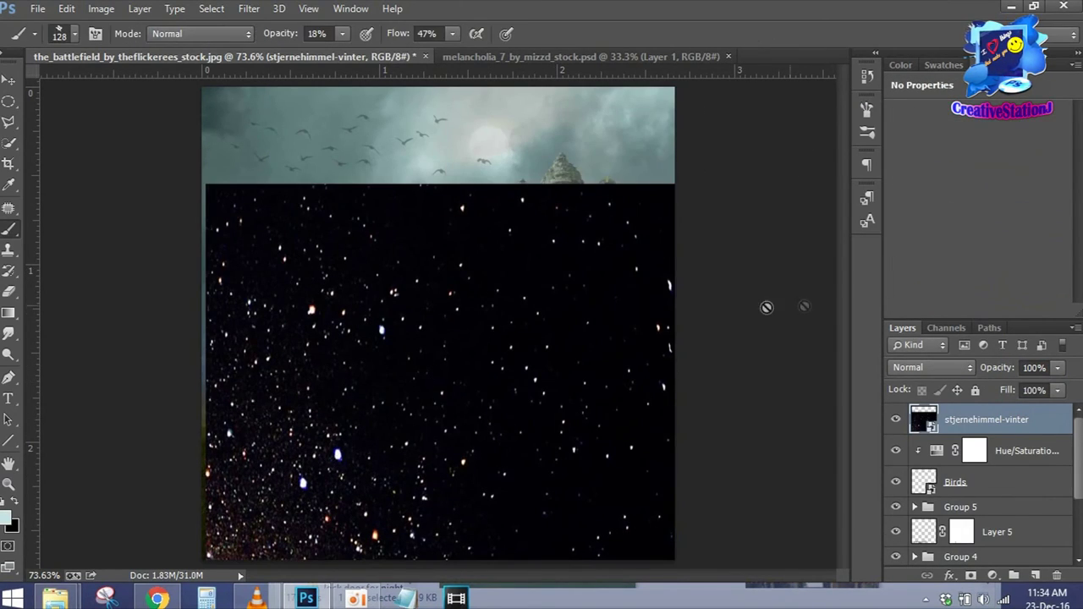
Blend the star layer in Screen mode, declining the rasterize prompt.
left_click(941, 372)
left_click(931, 134)
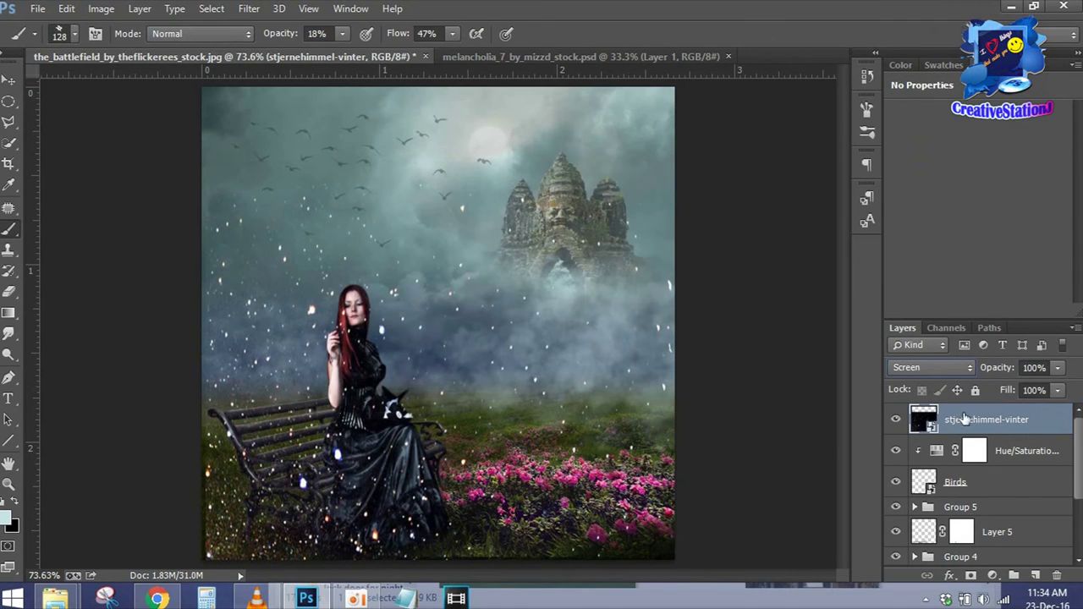
left_click(718, 358)
left_click(619, 234)
left_click(559, 225)
Free Transform the stars higher and out to the left and right edges.
key("ctrl+t")
left_click_drag(433, 181, 433, 159)
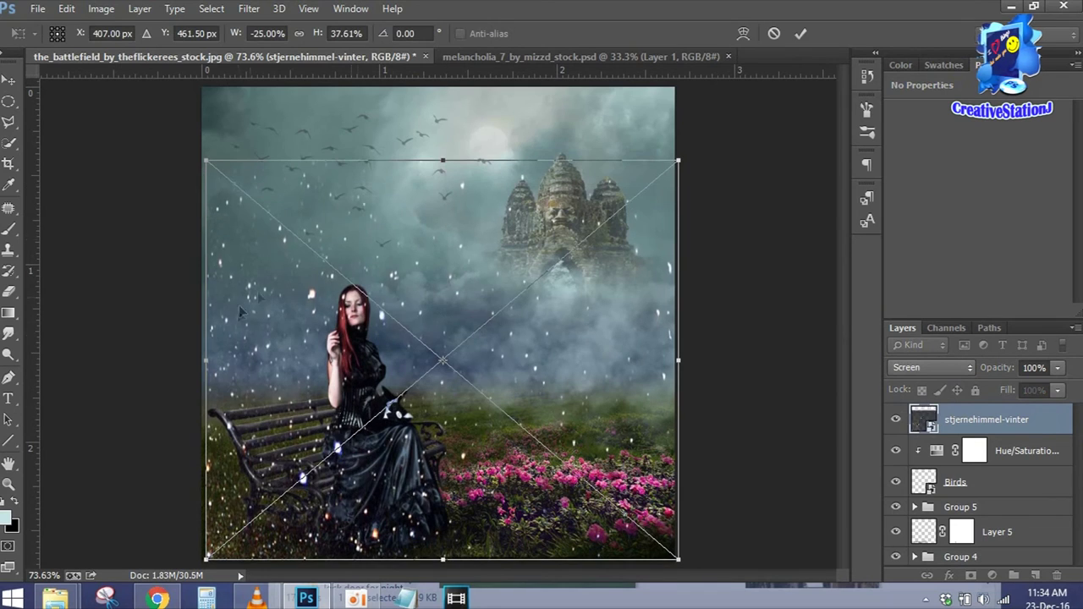
left_click_drag(203, 361, 187, 361)
left_click_drag(681, 356, 700, 356)
key("Return")
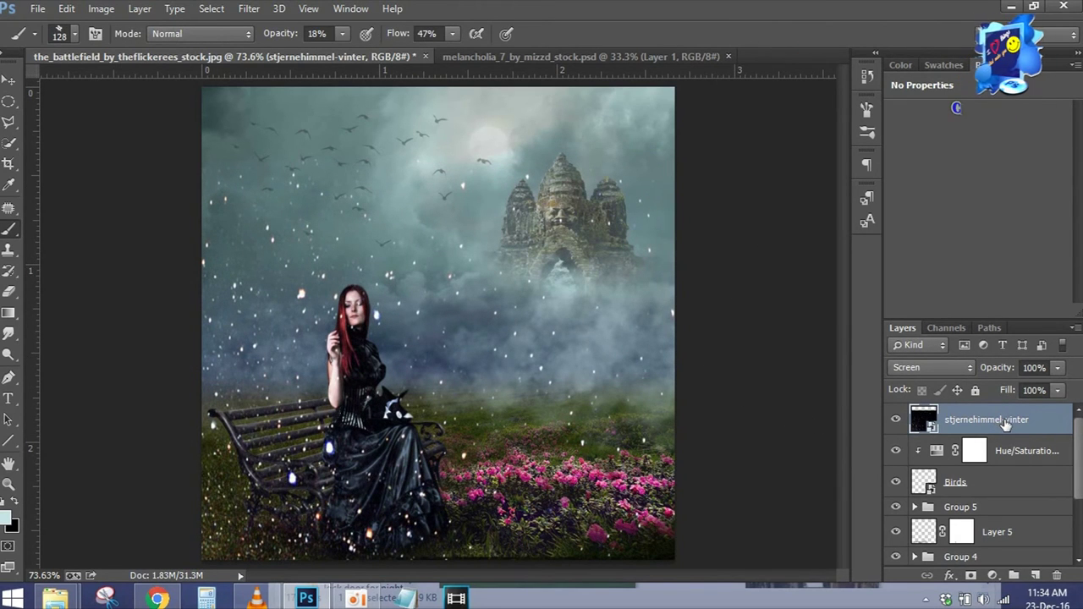
Clip a Levels adjustment to the stars, dimming output highlights and darkening midtones.
left_click(992, 575)
left_click(901, 302)
key("ctrl+alt+g")
mouse_move(1062, 233)
left_mouse_down()
mouse_move(1007, 233)
mouse_move(1062, 233)
left_mouse_up()
mouse_move(1063, 280)
left_mouse_down()
mouse_move(979, 280)
mouse_move(1044, 280)
left_mouse_up()
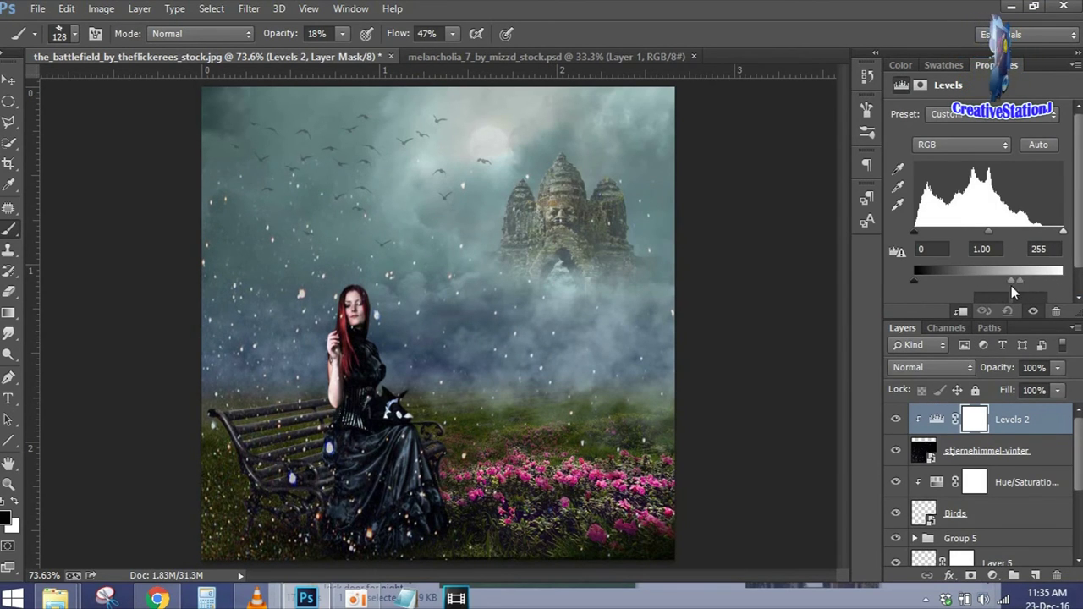
left_click_drag(986, 240, 1020, 234)
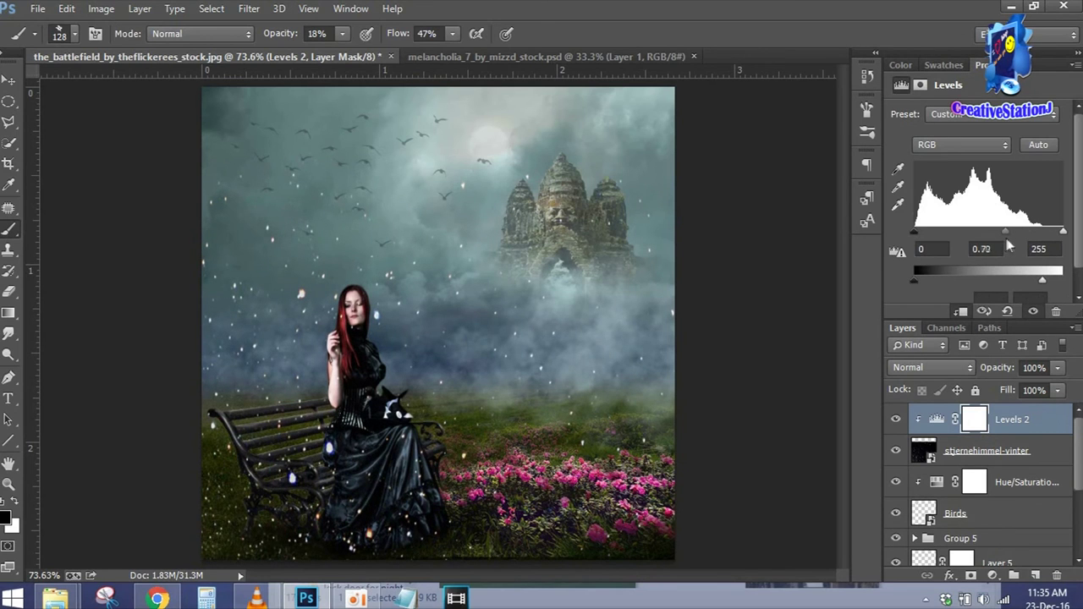
Add a layer mask to stjernehimmel-vinter and set the brush to 58 px.
left_click(986, 451)
left_click(971, 575)
right_click(216, 161)
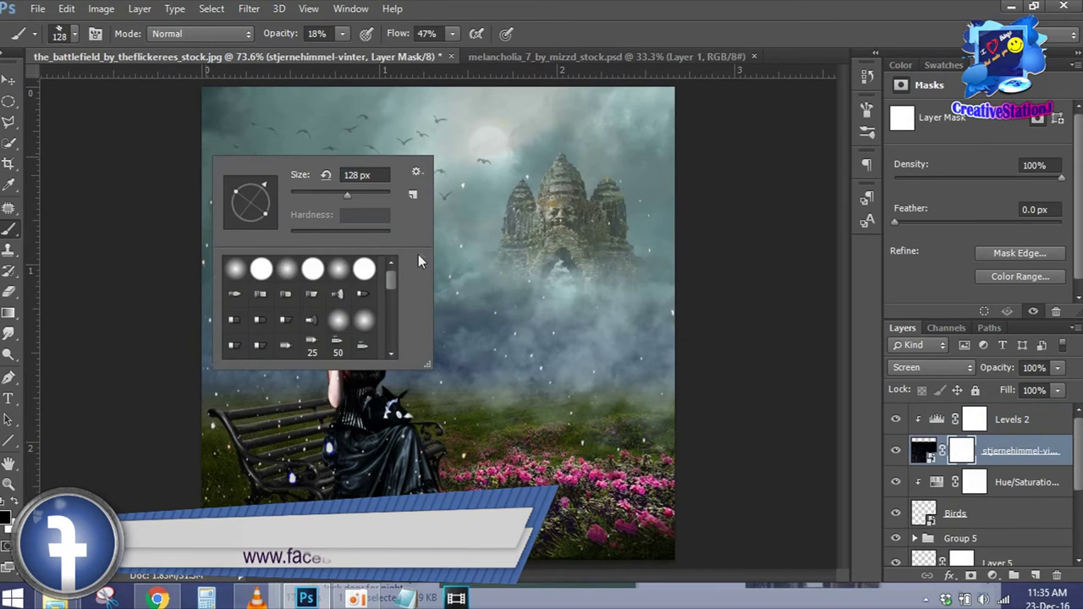
left_click_drag(347, 195, 319, 197)
key("Return")
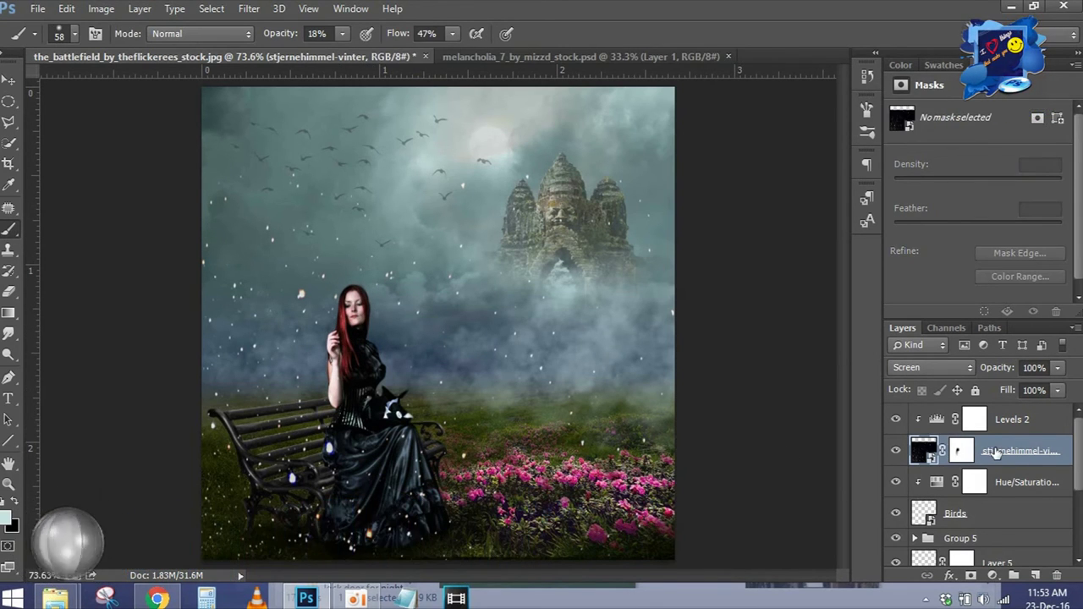
Set the sparkle layer to 100% opacity and stretch it taller with Free Transform.
left_click_drag(998, 367, 967, 373)
type("100")
key("Return")
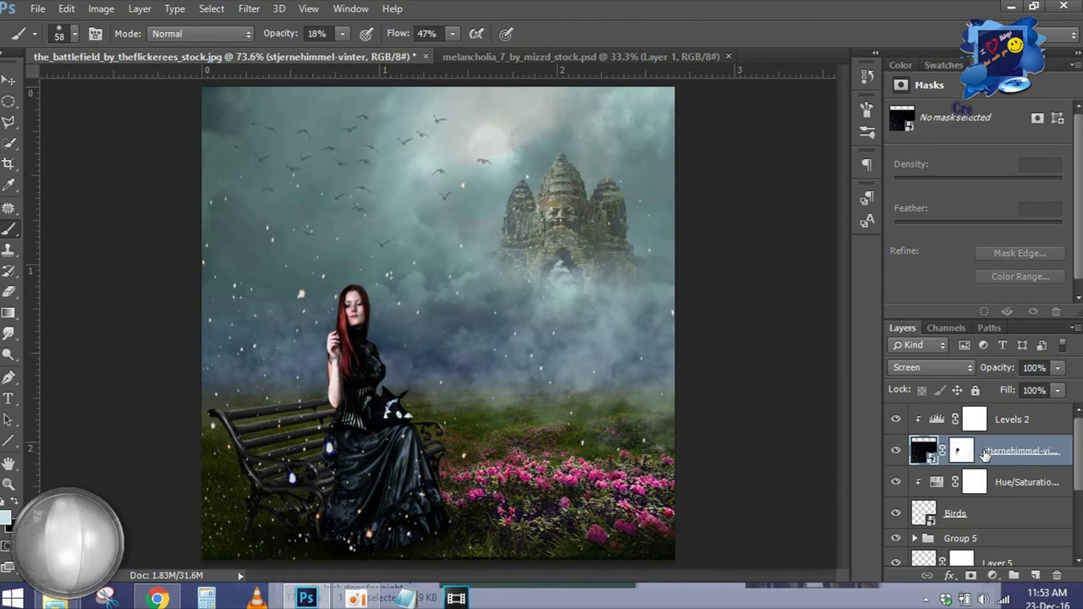
key("ctrl+t")
mouse_move(442, 161)
left_mouse_down()
mouse_move(433, 248)
mouse_move(433, 217)
left_mouse_up()
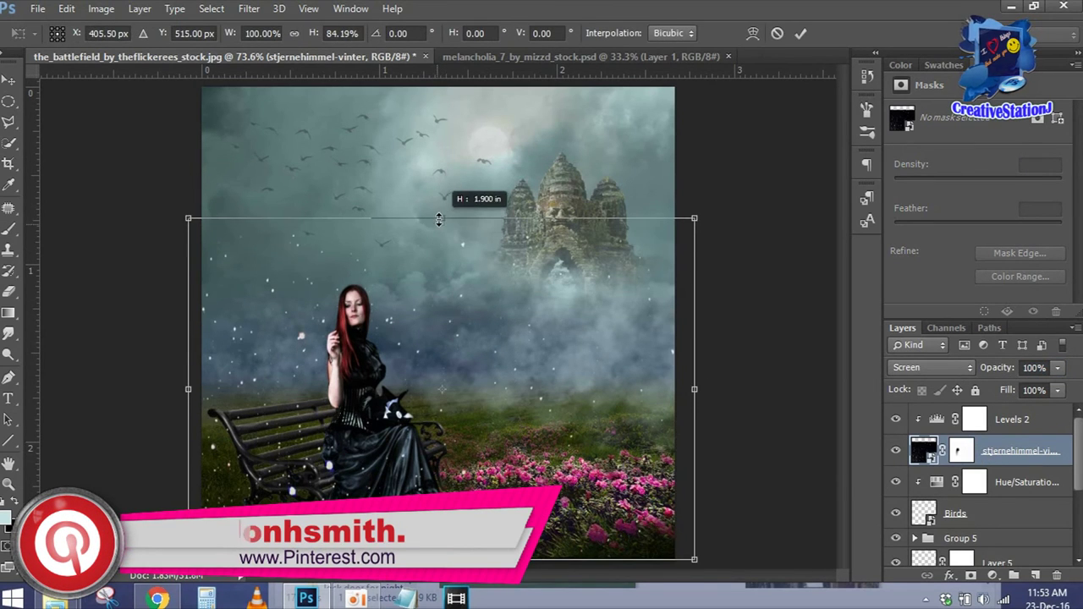
left_click(800, 33)
Raise Levels 2 midtones to 0.91 and add Selective Color with Neutrals Cyan +16.
left_click(953, 417)
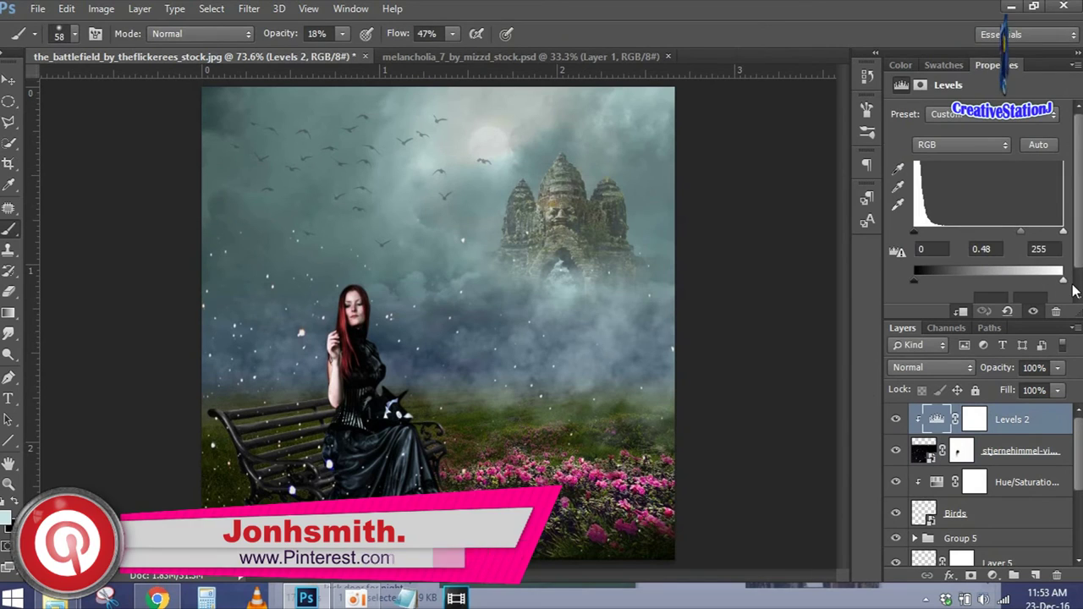
left_click_drag(1008, 235, 993, 230)
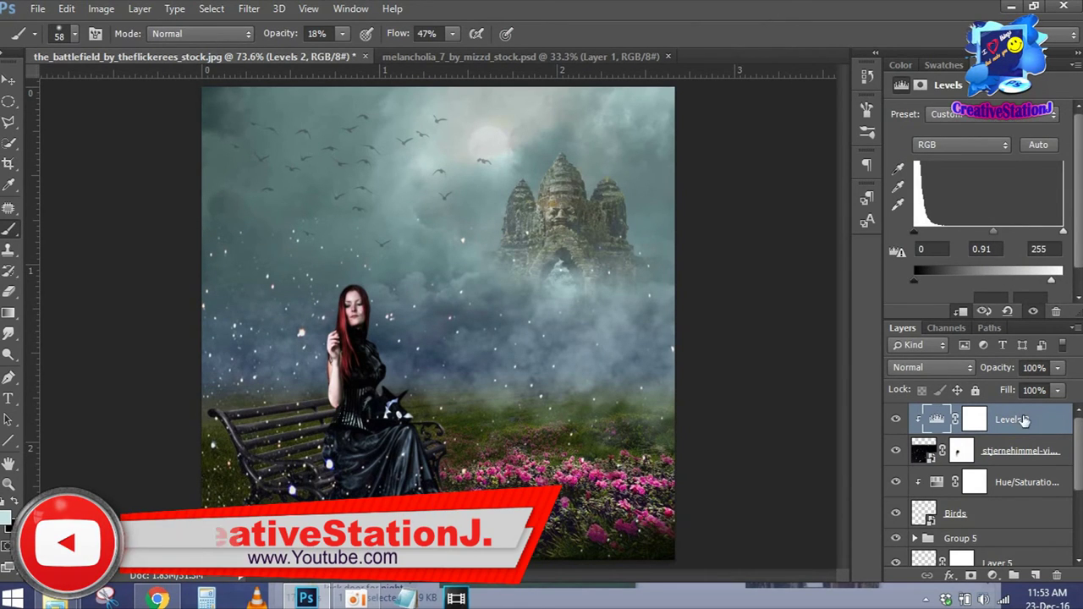
left_click(992, 575)
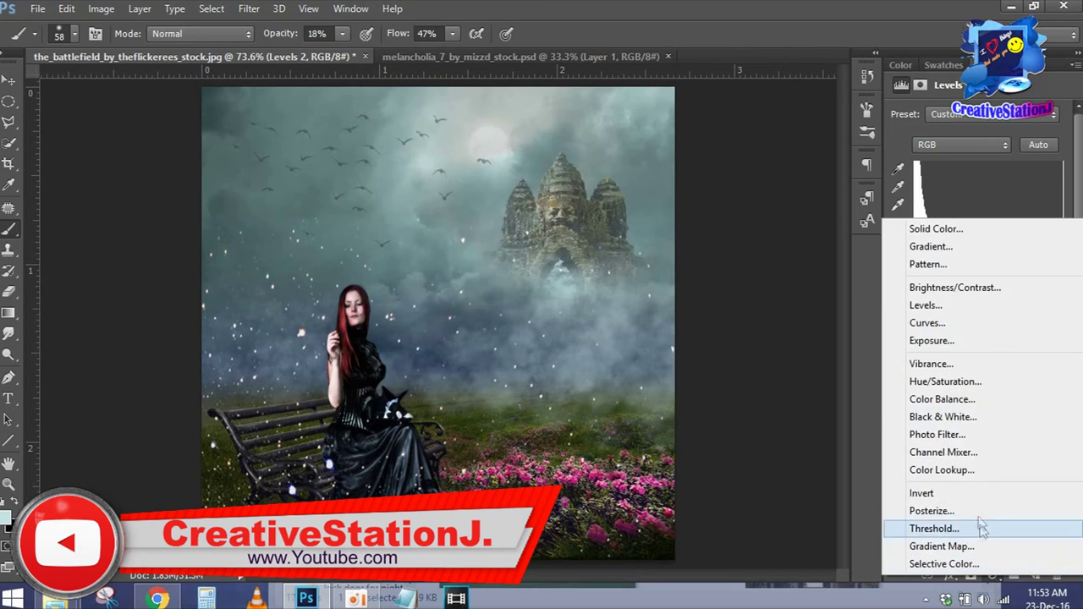
left_click(979, 564)
left_click(998, 135)
left_click(967, 374)
mouse_move(978, 172)
left_mouse_down()
mouse_move(1009, 172)
mouse_move(991, 173)
mouse_move(976, 206)
mouse_move(980, 274)
left_mouse_up()
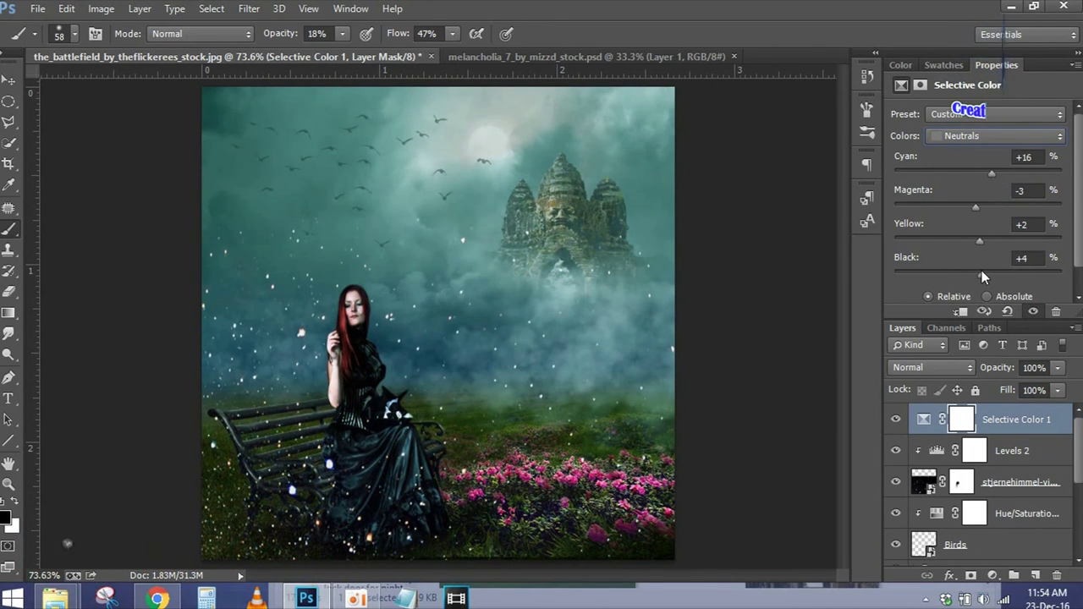
Toggle Group 5's visibility to compare the grade, then select Layer 5.
scroll(1043, 462, "down", 3)
scroll(1043, 463, "up", 3)
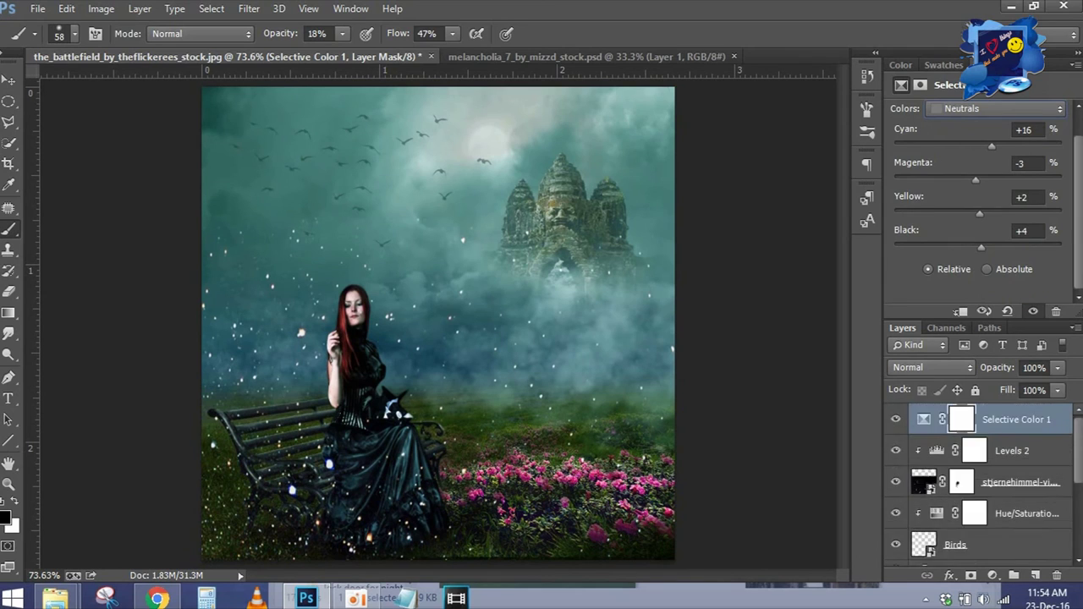
scroll(1043, 462, "down", 3)
left_click(1002, 456)
left_click(895, 454)
left_click(998, 479)
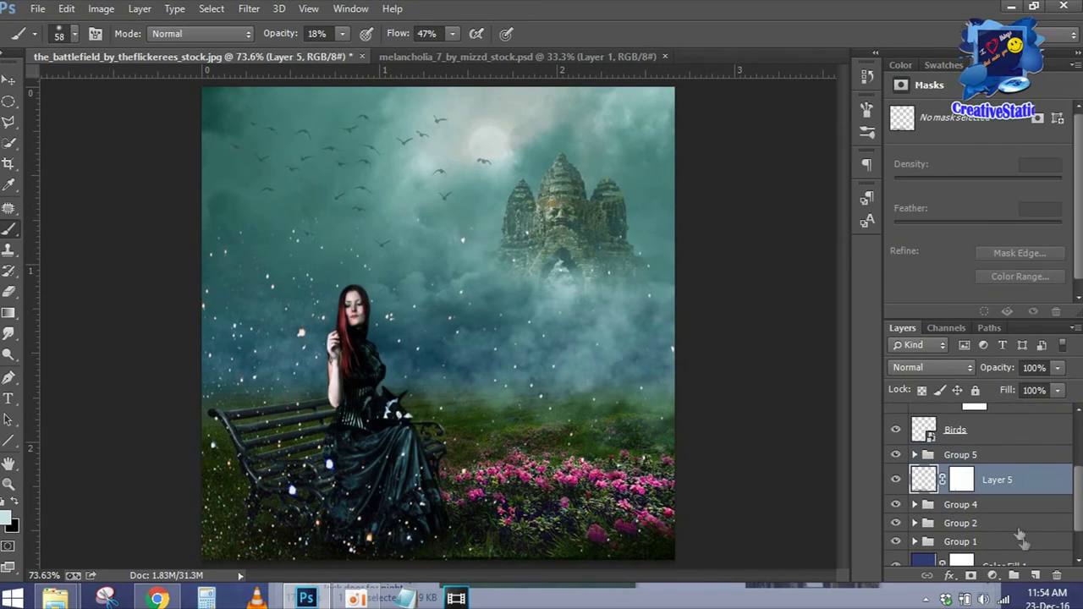
Paint a white haze on new Layer 10 and tint it with a clipped Hue/Saturation.
left_click(1035, 575)
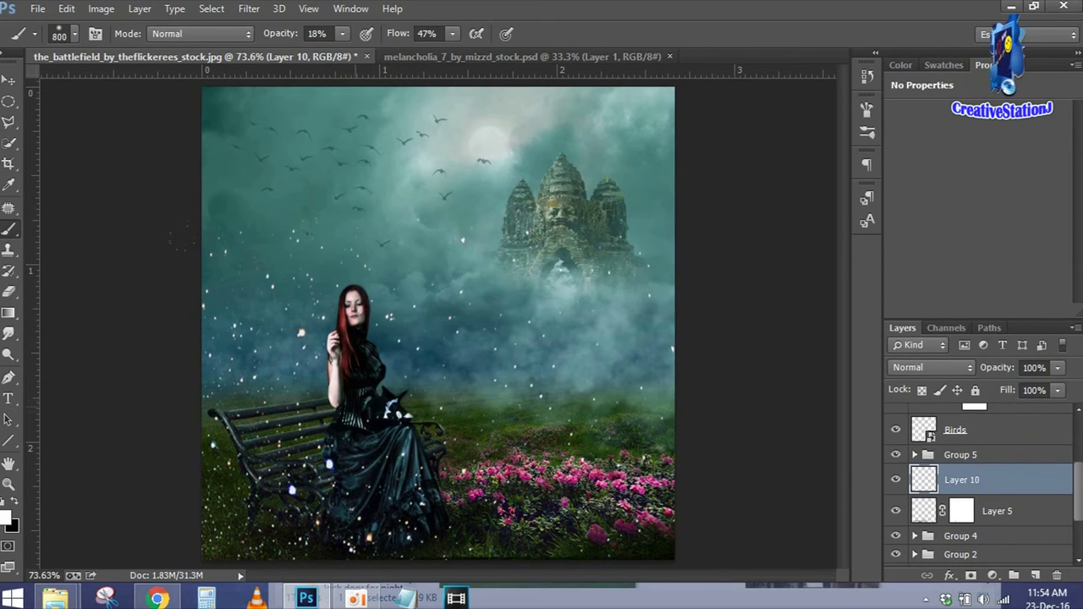
mouse_move(254, 398)
left_mouse_down()
mouse_move(288, 423)
mouse_move(339, 372)
left_mouse_up()
left_click(992, 575)
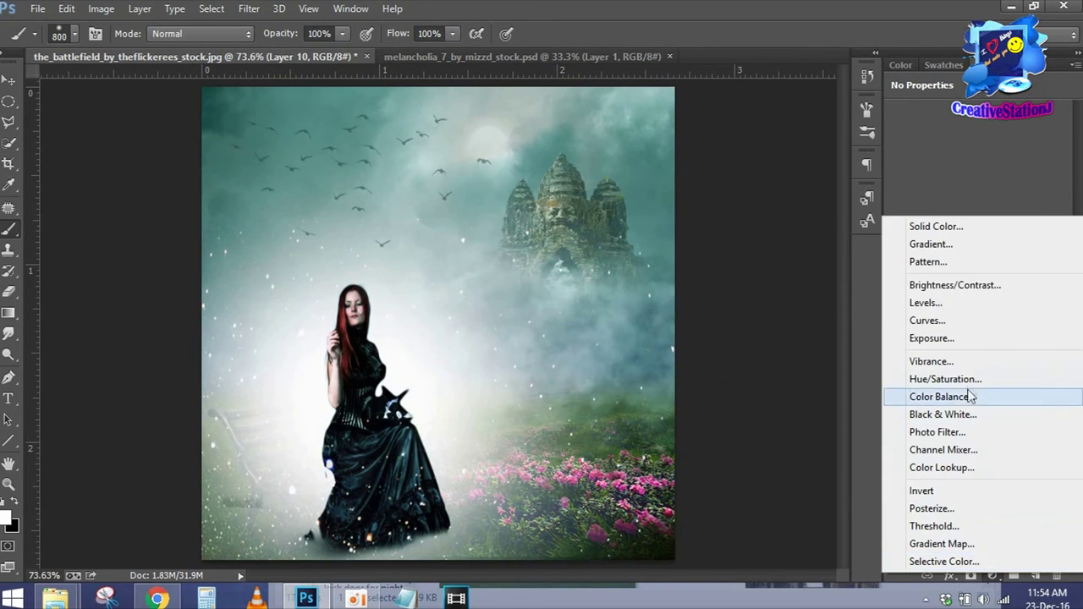
left_click(930, 380)
left_click(960, 312)
left_click_drag(989, 211, 969, 211)
left_click_drag(978, 176, 998, 176)
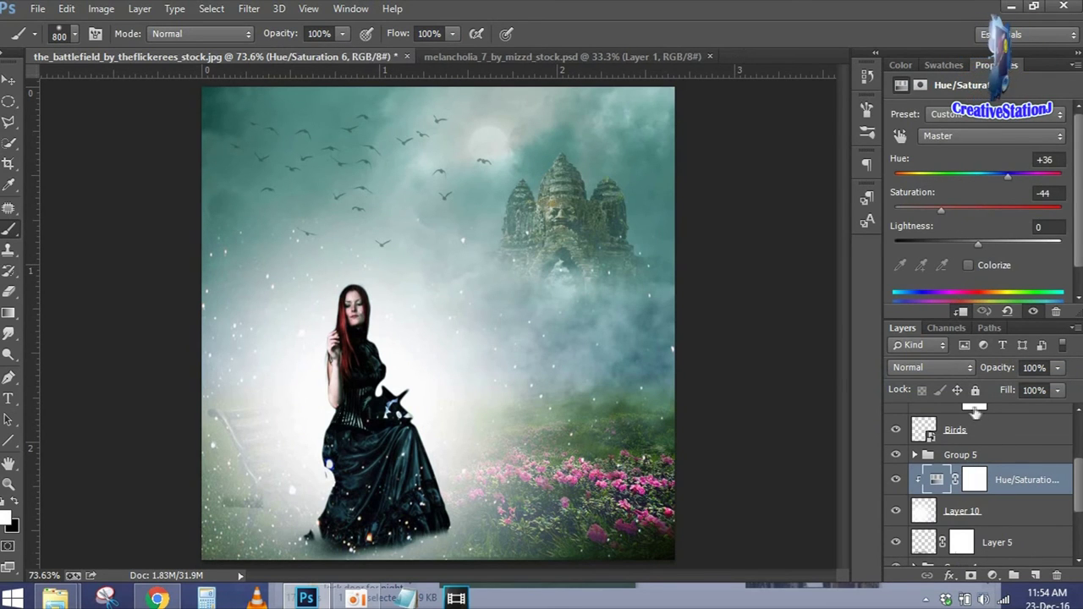
Blend Layer 10 in Soft Light and scale it down from the top-right corner.
left_click(965, 511)
left_click(930, 367)
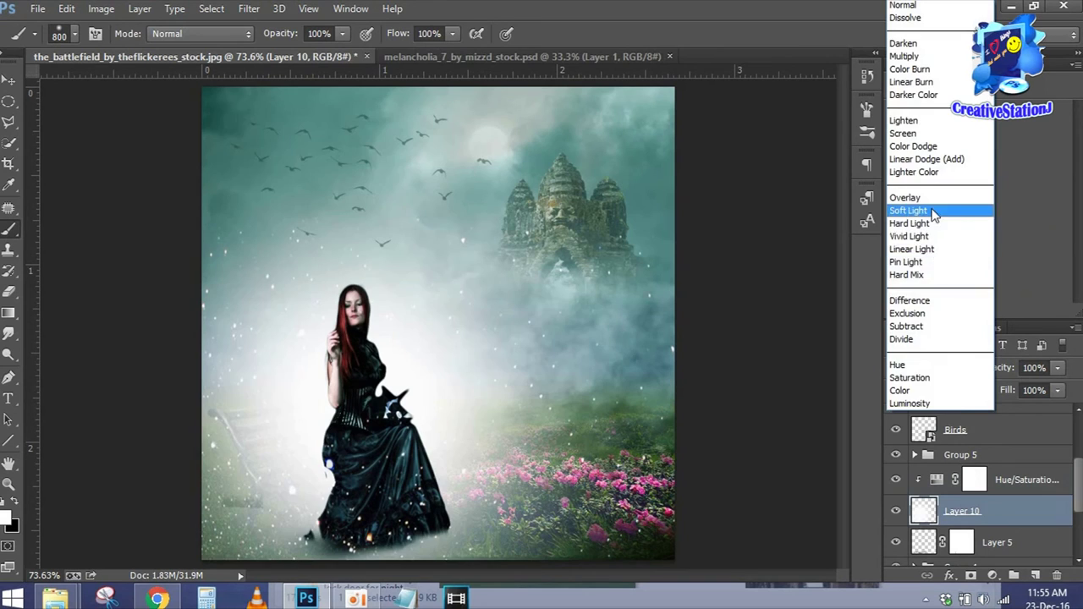
left_click(930, 212)
left_click(895, 511)
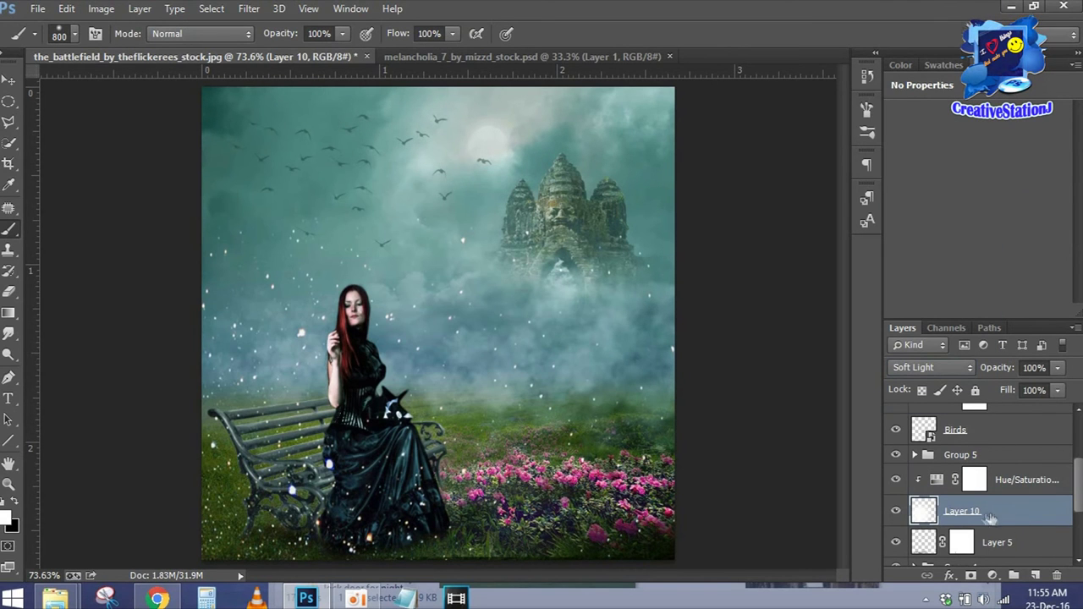
key("ctrl+t")
left_click_drag(674, 86, 569, 160)
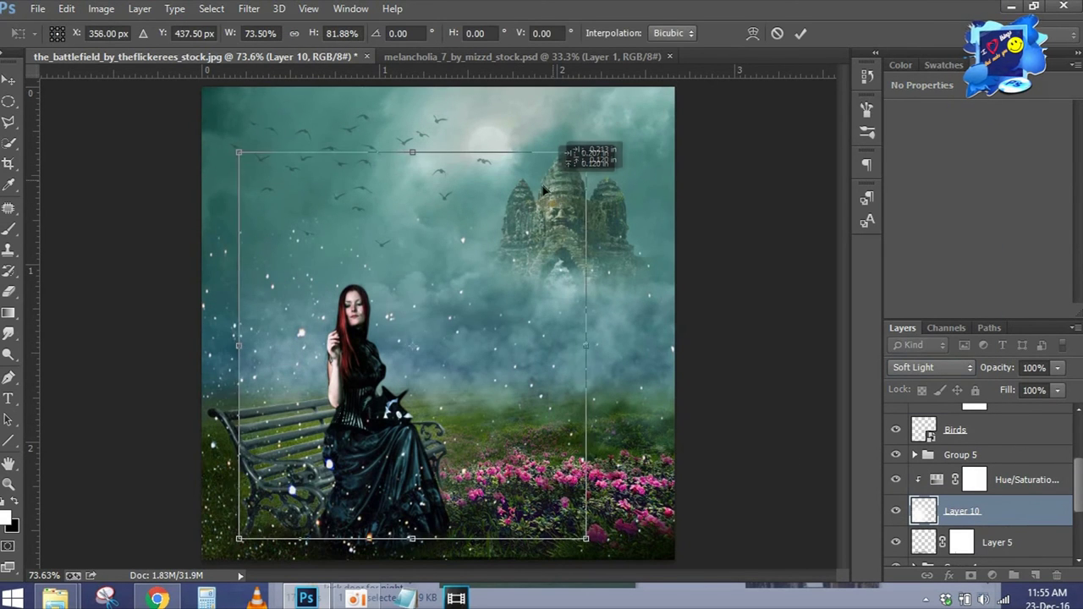
left_click(799, 34)
Mask out the haze along the left strip of Layer 10.
key("b")
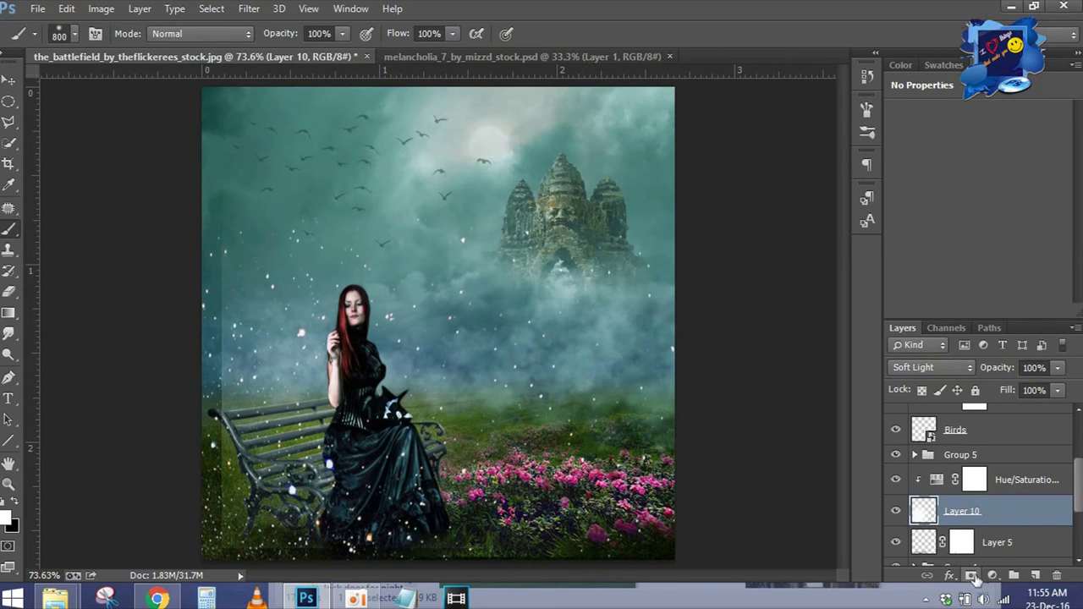
left_click(971, 576)
mouse_move(436, 155)
left_mouse_down()
mouse_move(241, 380)
mouse_move(254, 520)
left_mouse_up()
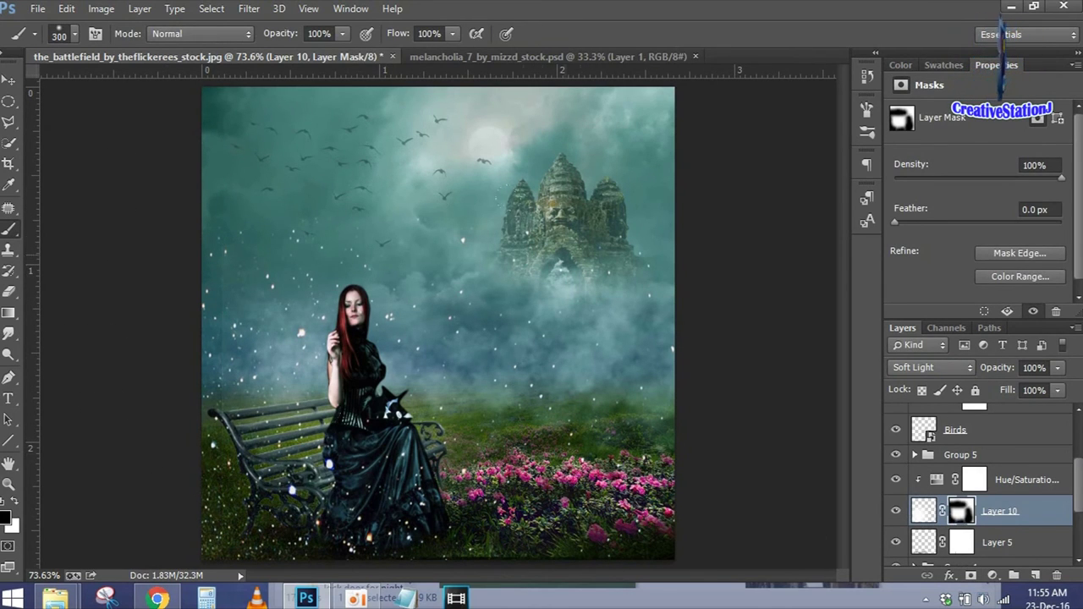
scroll(1030, 508, "down", 2)
scroll(1025, 499, "down", 2)
Move Layer 10 below Group 4 and toggle it to compare.
left_click(1019, 475)
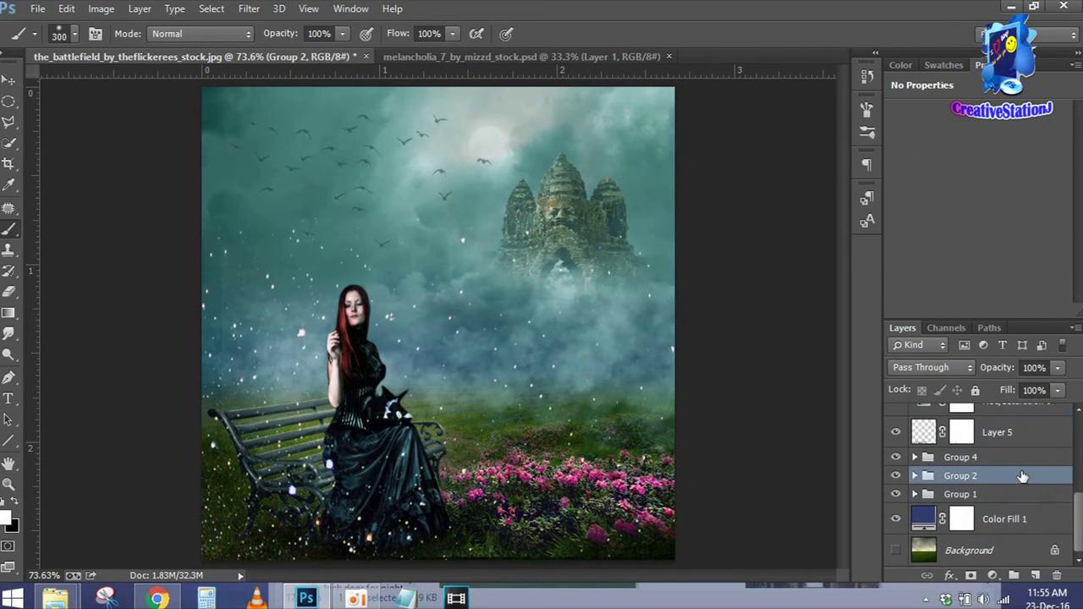
key("ctrl+z")
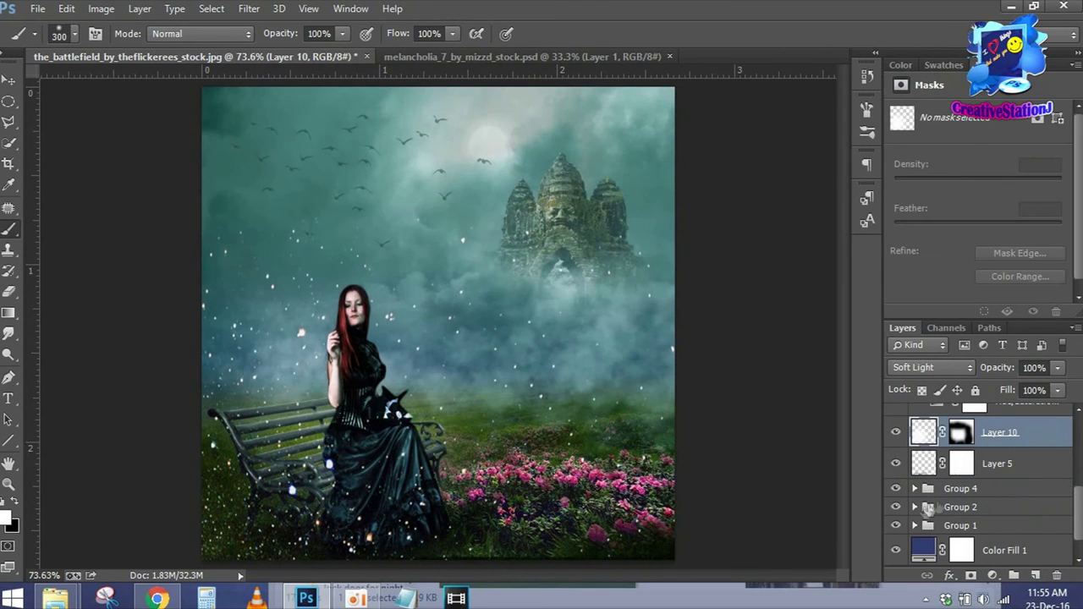
left_click(913, 506)
left_click(913, 507)
left_click(960, 488)
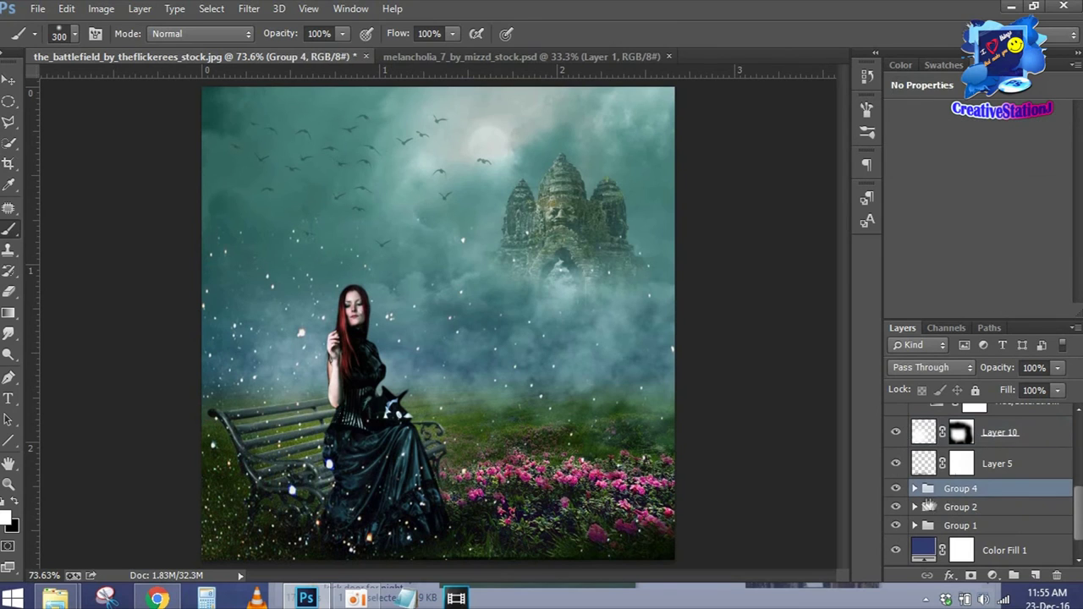
left_click_drag(998, 433, 939, 497)
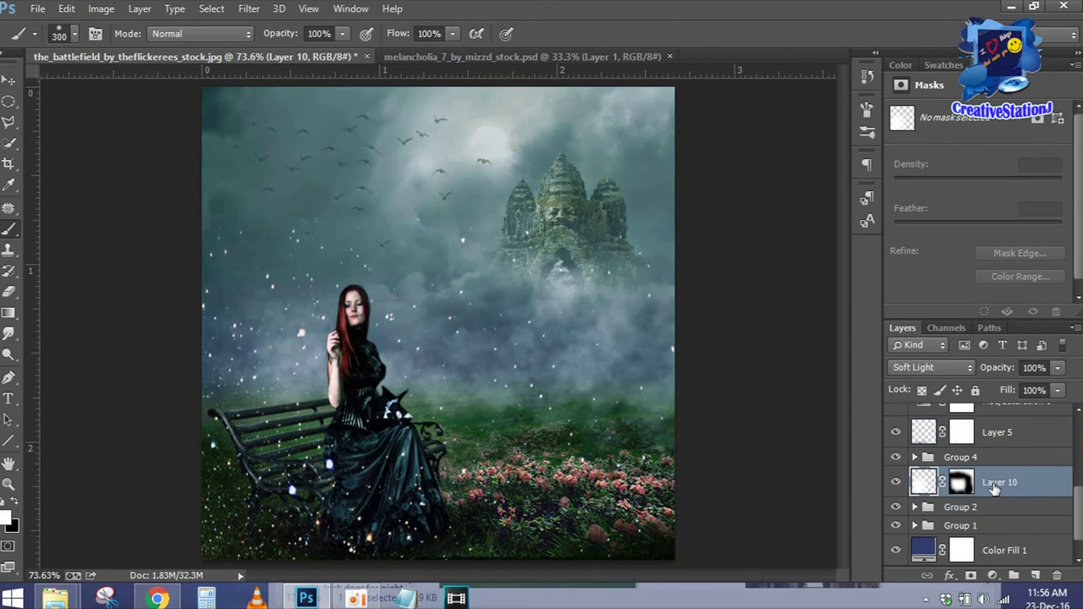
left_click(896, 482)
left_click(896, 482)
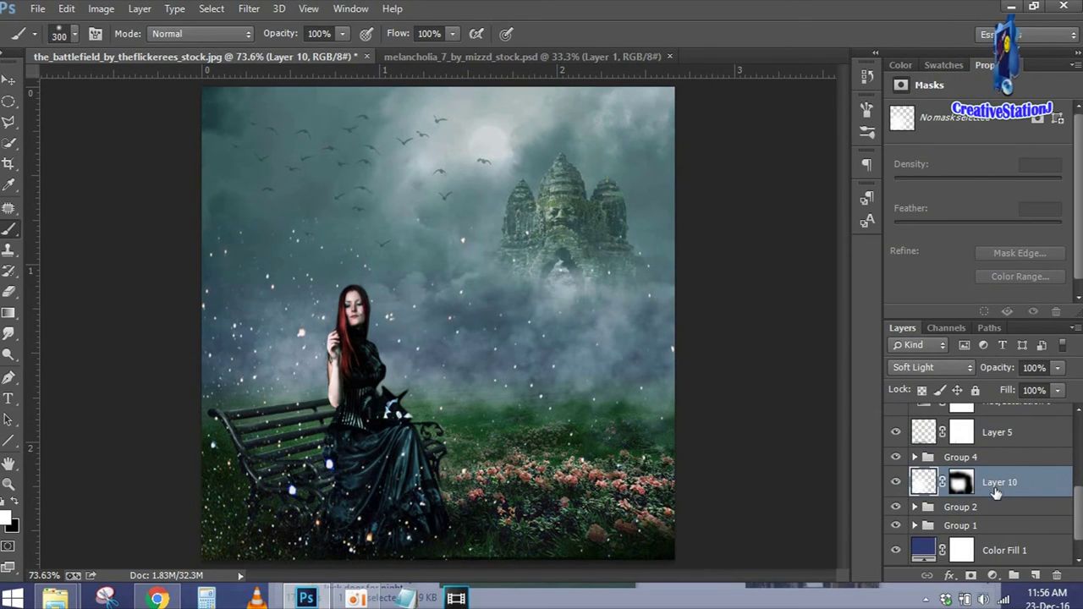
Shift the Selective Color neutrals slightly back toward magenta.
left_click_drag(1077, 506, 1077, 406)
left_click(1015, 419)
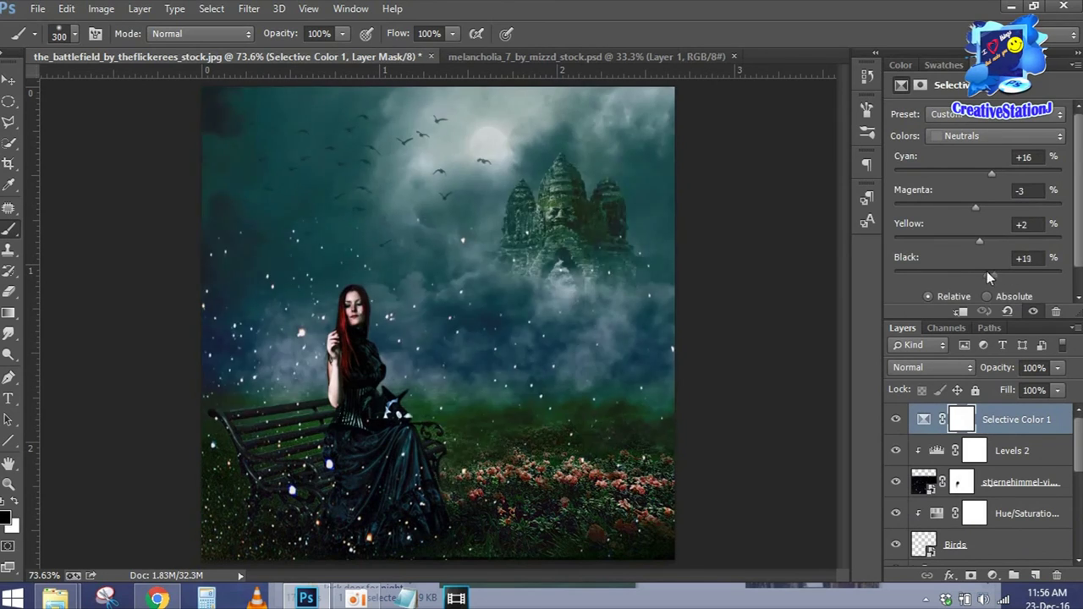
mouse_move(976, 208)
left_mouse_down()
mouse_move(990, 207)
mouse_move(939, 175)
mouse_move(973, 175)
left_mouse_up()
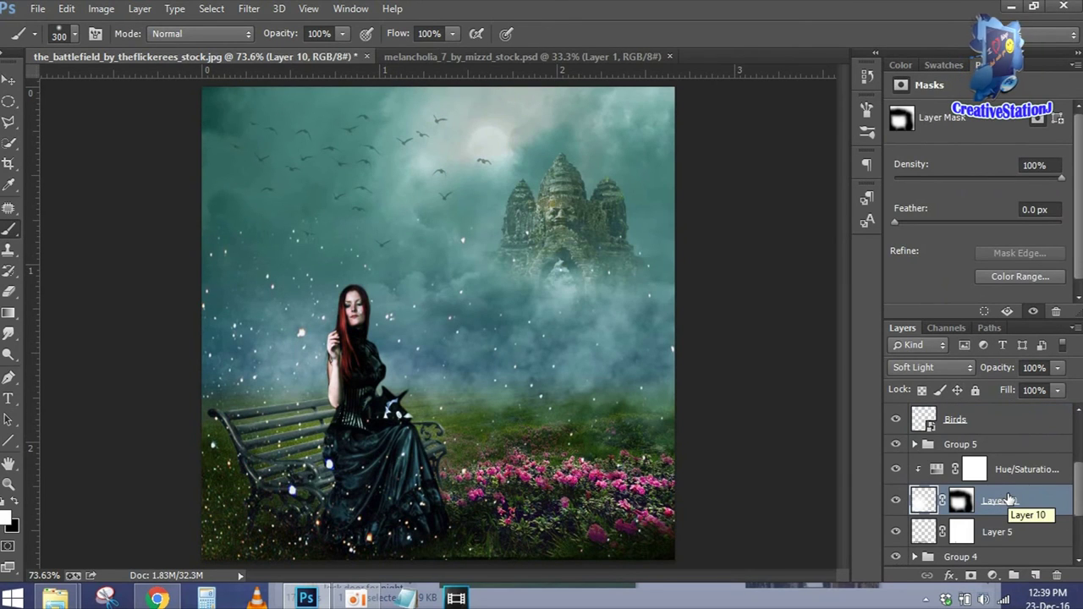
Group Layer 10 with its Hue/Saturation and compare Group 4 and Group 7 visibility.
left_click(1020, 470, "shift")
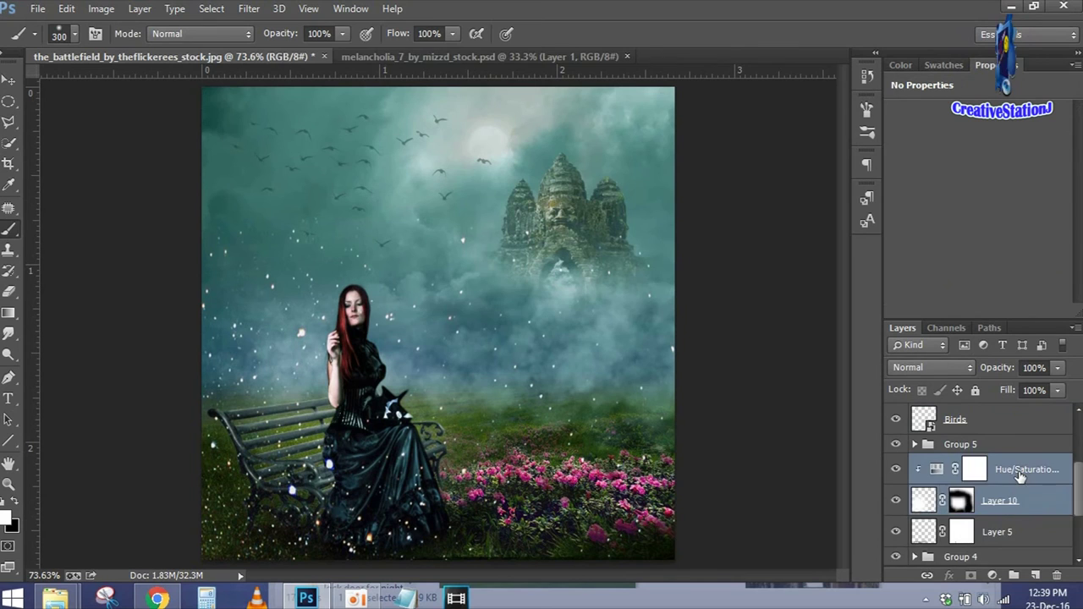
key("ctrl+g")
key("Delete")
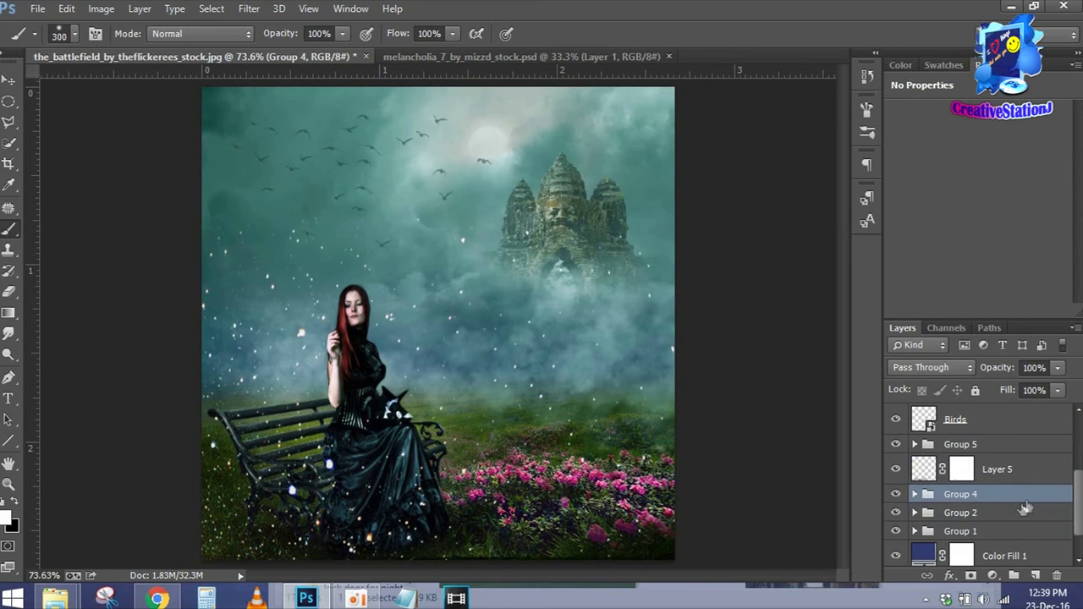
left_click(896, 494)
left_click(896, 494)
left_click(915, 494)
scroll(1070, 525, "down", 3)
left_click(896, 492)
left_click(896, 492)
scroll(983, 530, "up", 3)
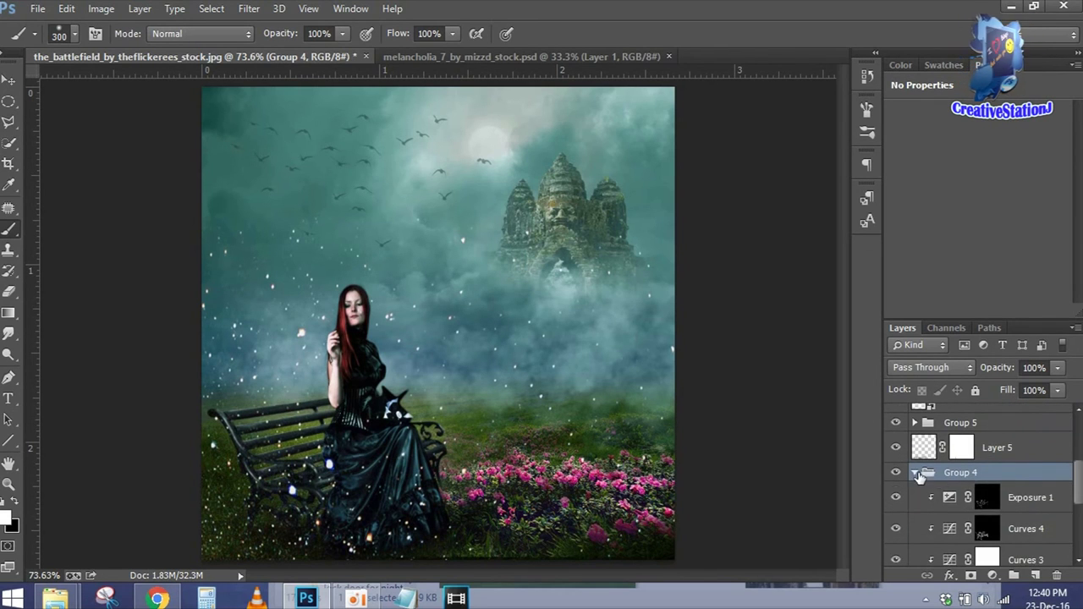
left_click(915, 472)
scroll(1070, 510, "up", 5)
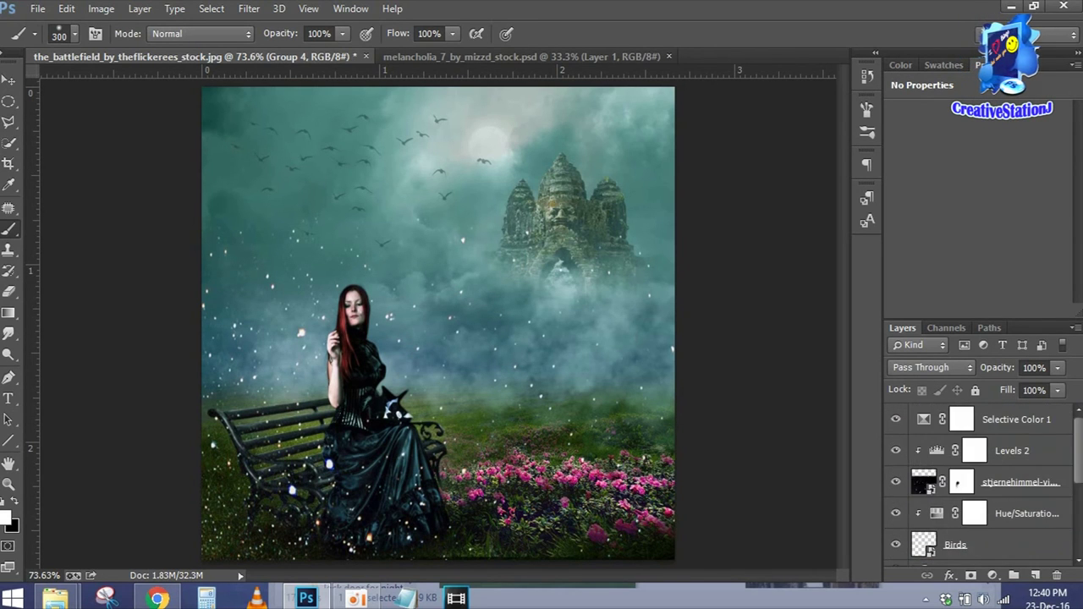
left_click(1017, 426)
Add a near-black Color Fill 2 that darkens the image edges into a vignette.
left_click(992, 575)
left_click(967, 223)
left_click(847, 365)
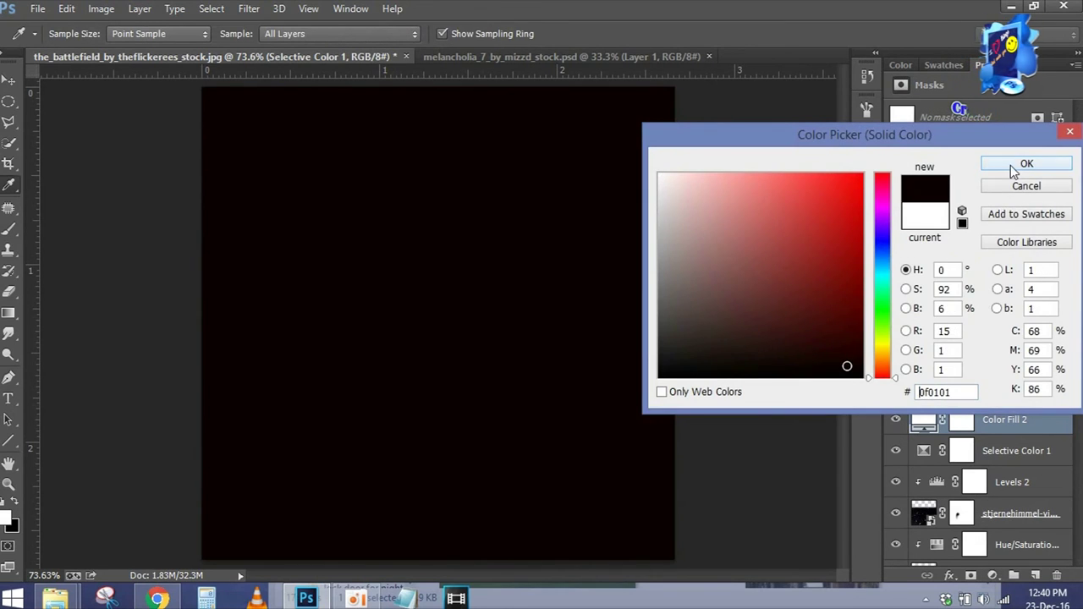
left_click(1026, 164)
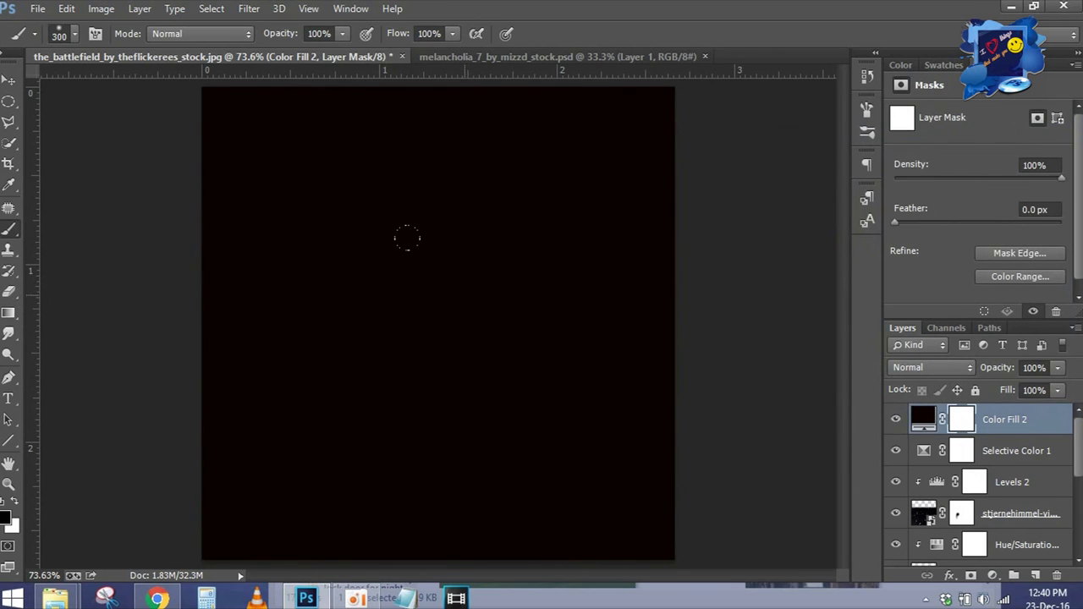
left_click(438, 323)
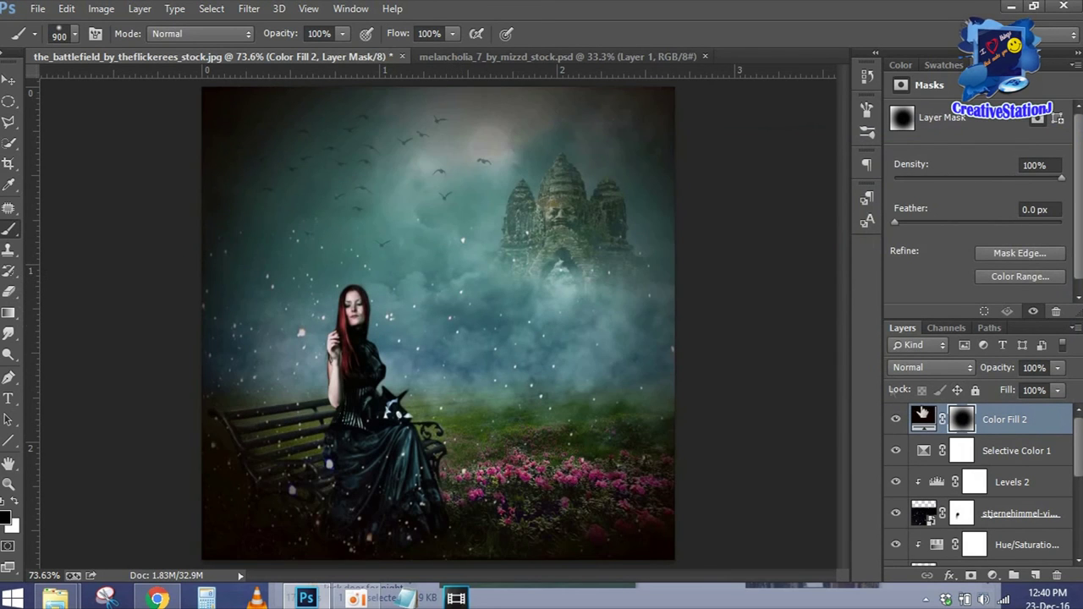
left_click_drag(994, 374, 974, 372)
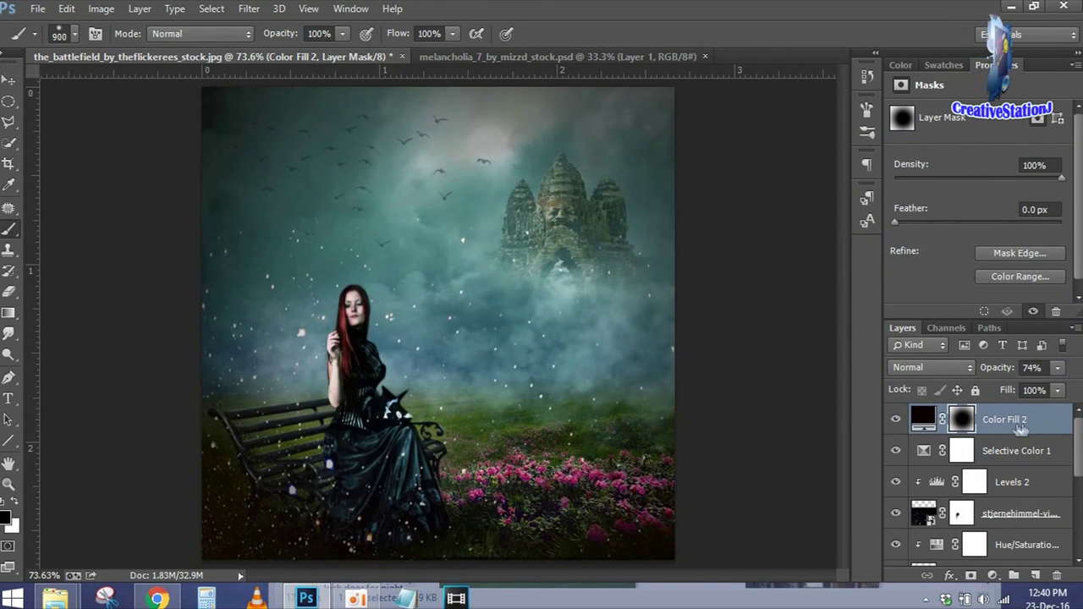
Add Gradient Map 1 using the purple-green ES Autumn 11 preset.
left_click(993, 575)
left_click(967, 544)
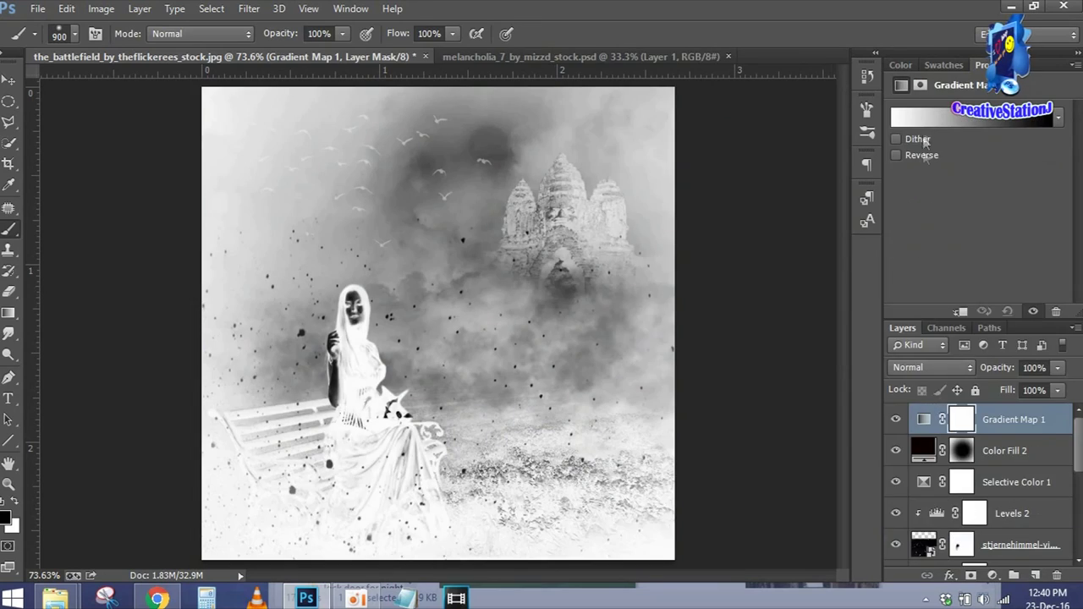
left_click(956, 114)
left_click(824, 183)
left_click(878, 183)
left_click_drag(946, 190, 946, 237)
left_click(828, 216)
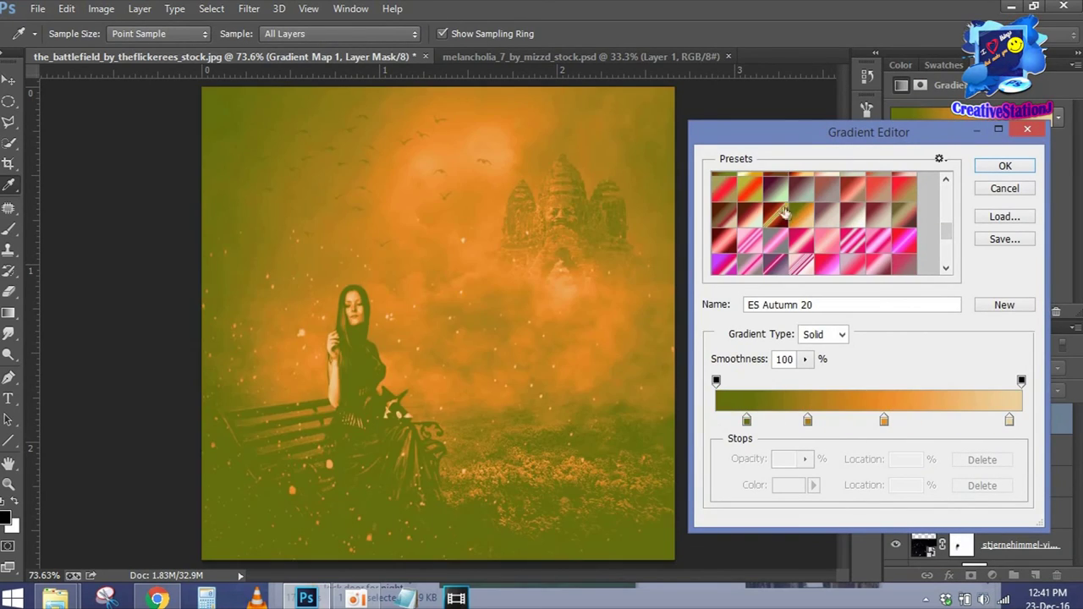
left_click(726, 220)
left_click(775, 216)
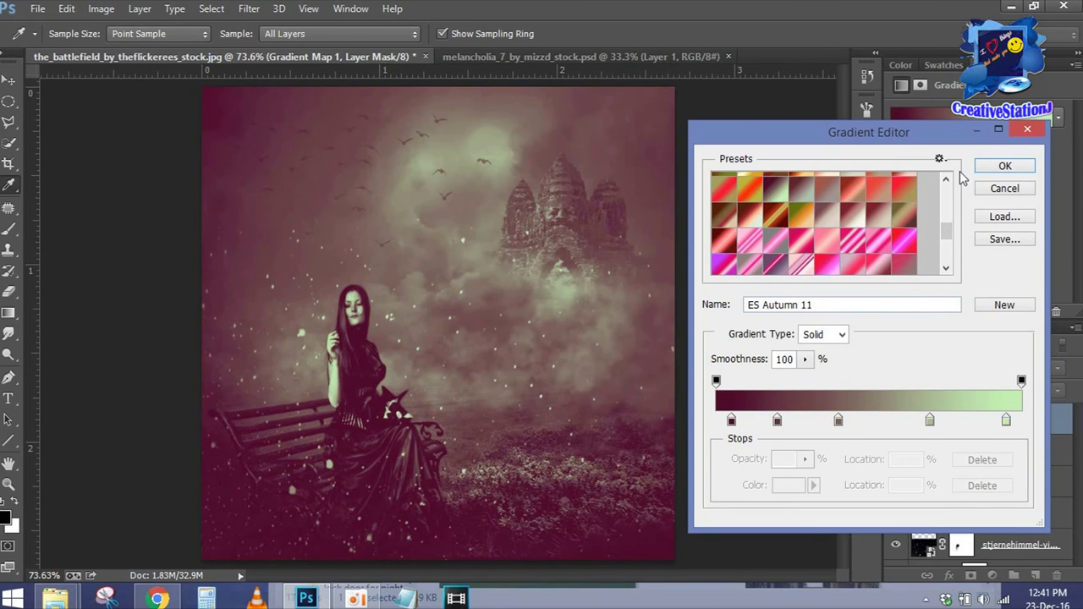
left_click(1004, 166)
Set Gradient Map 1 to Soft Light at reduced opacity.
left_click(926, 367)
left_click(909, 215)
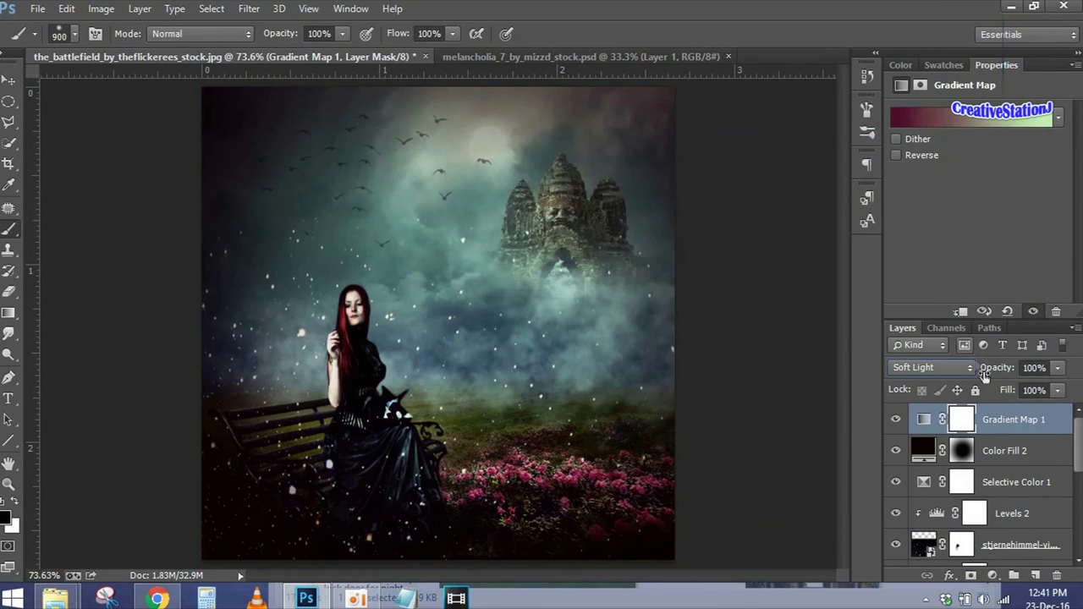
left_click_drag(1000, 373, 956, 371)
Add a dark blue Solid Color fill in Exclusion mode at 24% opacity.
left_click(992, 575)
left_click(936, 235)
left_click(831, 302)
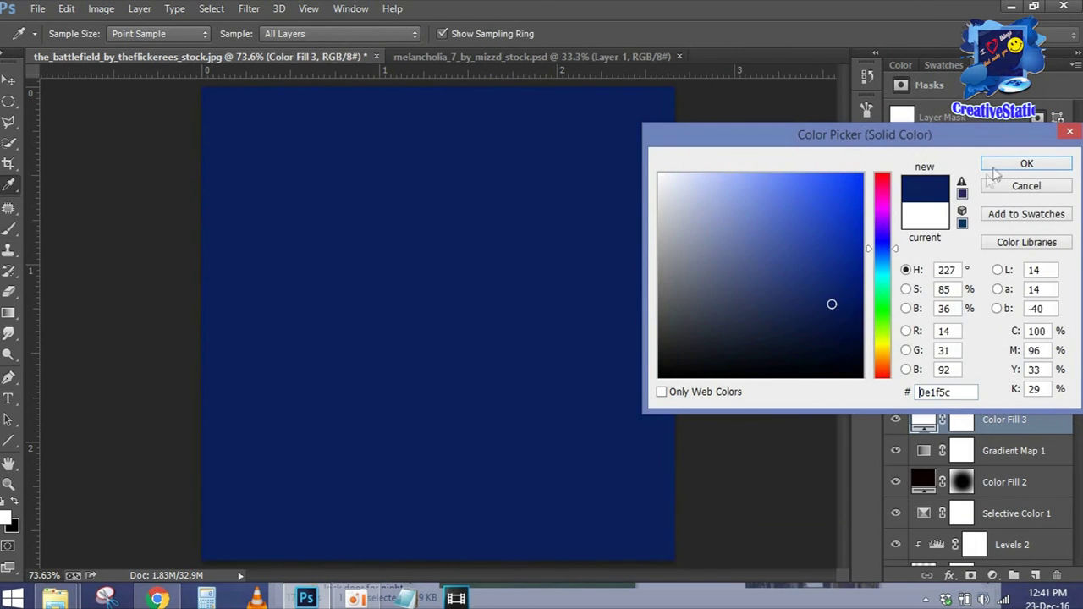
left_click(1027, 164)
left_click(926, 367)
left_click(935, 312)
left_click_drag(997, 367, 938, 376)
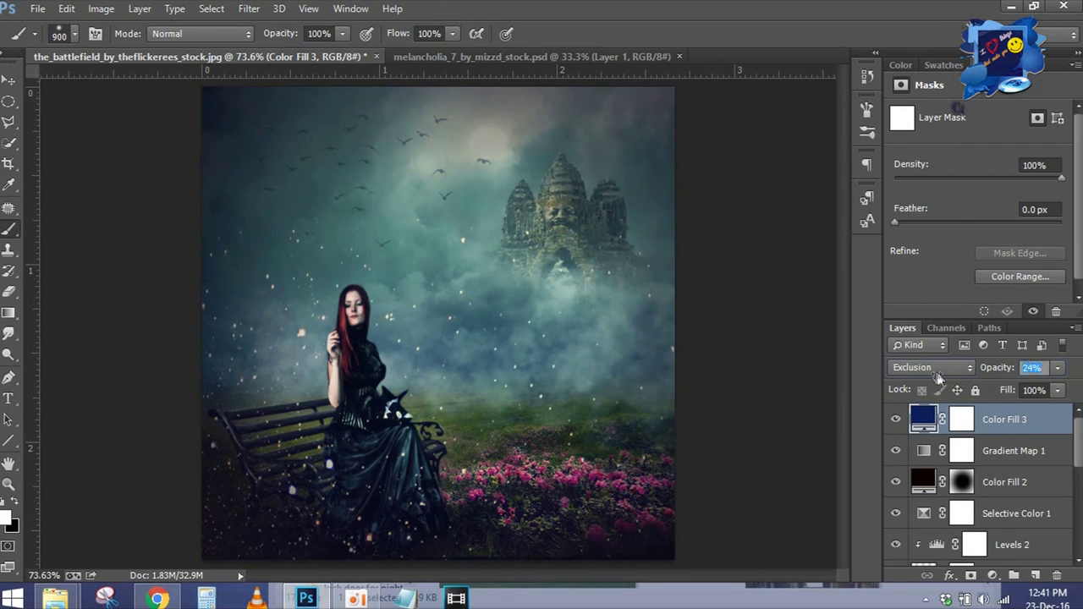
Add Gradient Map 2 with the Violet, Orange preset in Soft Light at 30%.
left_click(992, 576)
left_click(981, 550)
left_click(973, 117)
left_click(823, 189)
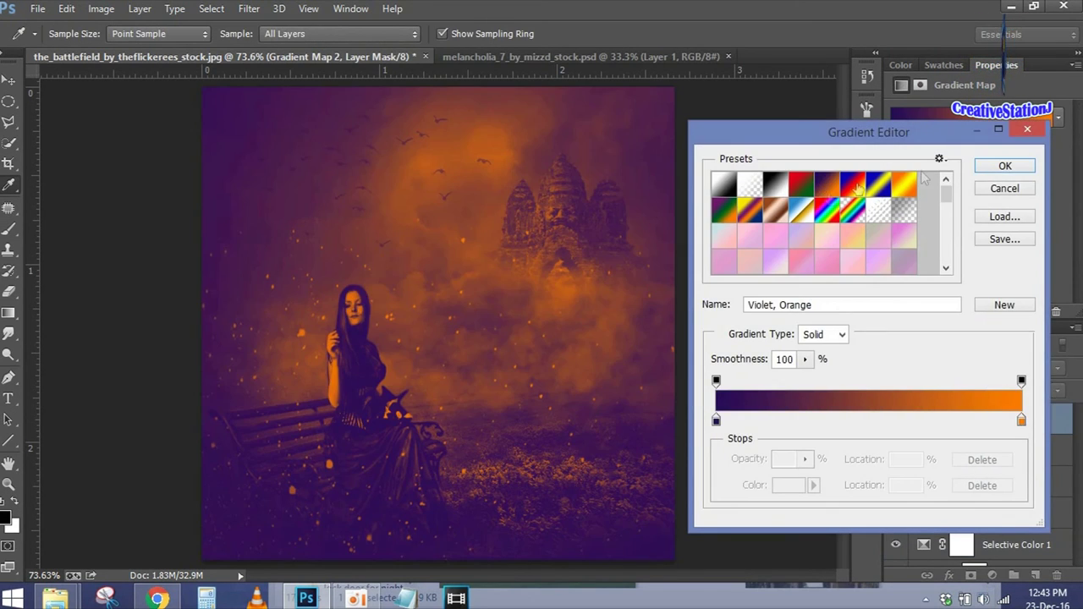
left_click(1046, 169)
left_click(949, 367)
left_click(948, 234)
left_click_drag(996, 367, 942, 365)
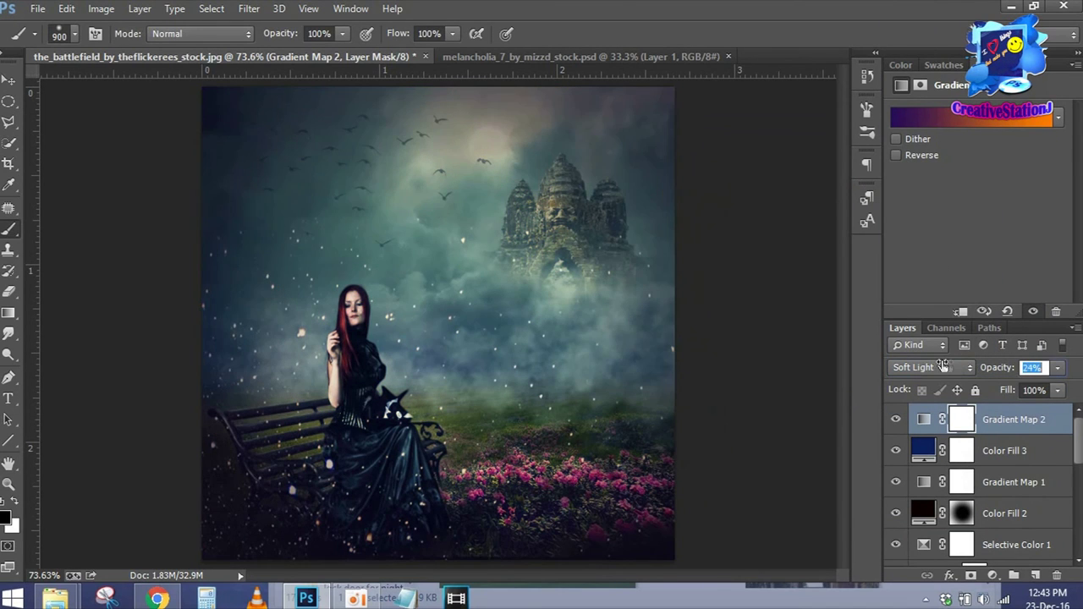
scroll(1015, 491, "down", 5)
On a new layer above Hue/Saturation, paint orange strokes along the canvas bottom in Soft Light.
scroll(1015, 490, "up", 4)
scroll(1015, 490, "down", 1)
left_click(1023, 475)
left_click(1034, 575)
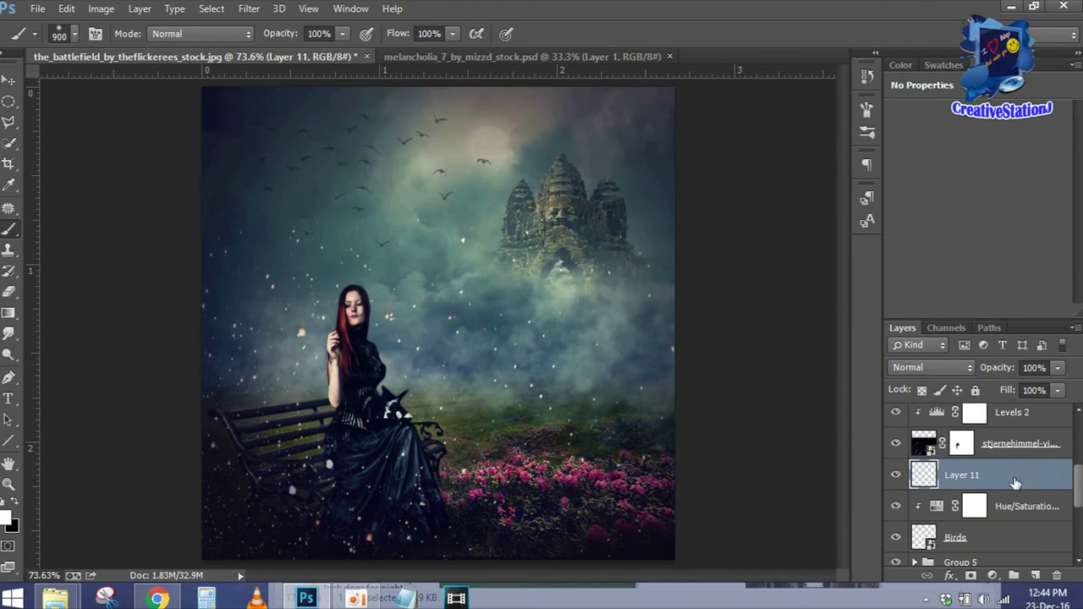
left_click(8, 520)
left_click(882, 355)
left_click(839, 225)
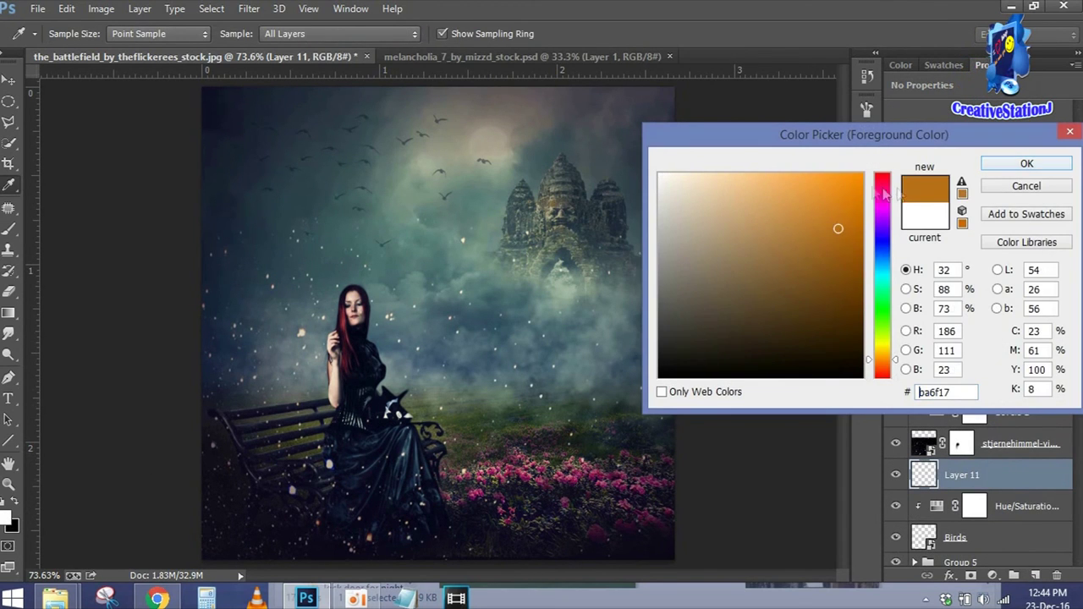
left_click(855, 176)
left_click(1024, 161)
left_click_drag(348, 531, 525, 528)
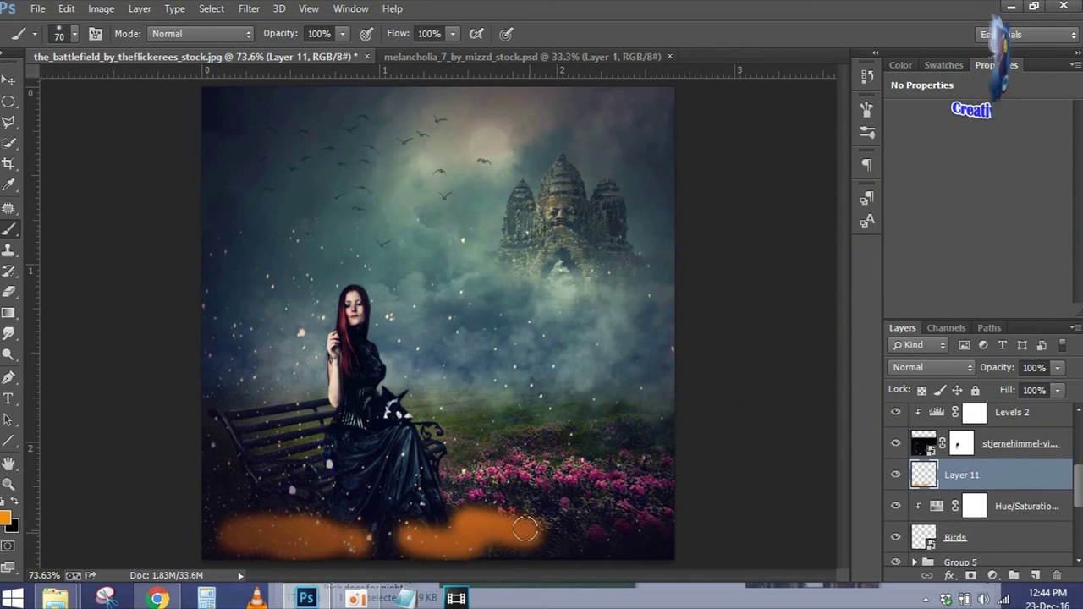
left_click(935, 369)
left_click(941, 215)
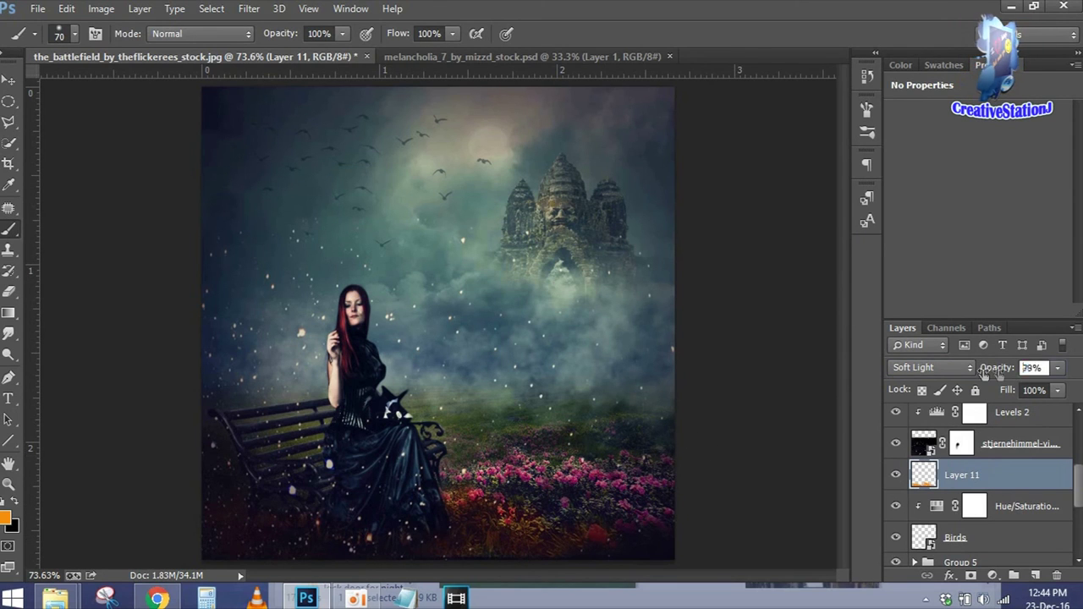
Paint more orange glow on a second layer at 80% brush flow, in Soft Light at 41% opacity.
left_click(1034, 575)
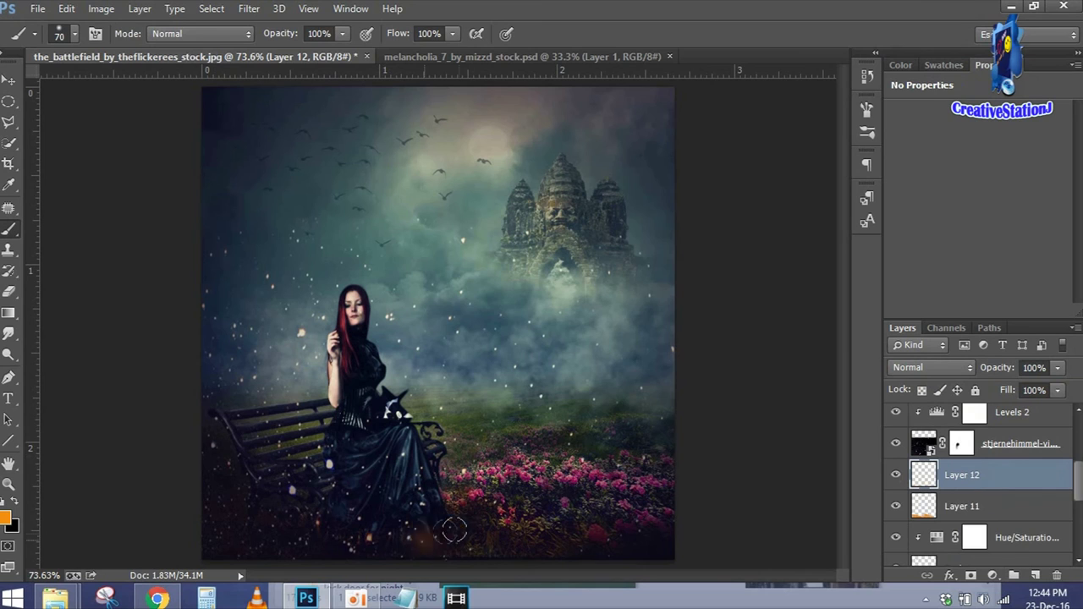
left_click_drag(414, 535, 474, 518)
left_click_drag(372, 542, 311, 522)
left_click_drag(283, 33, 256, 34)
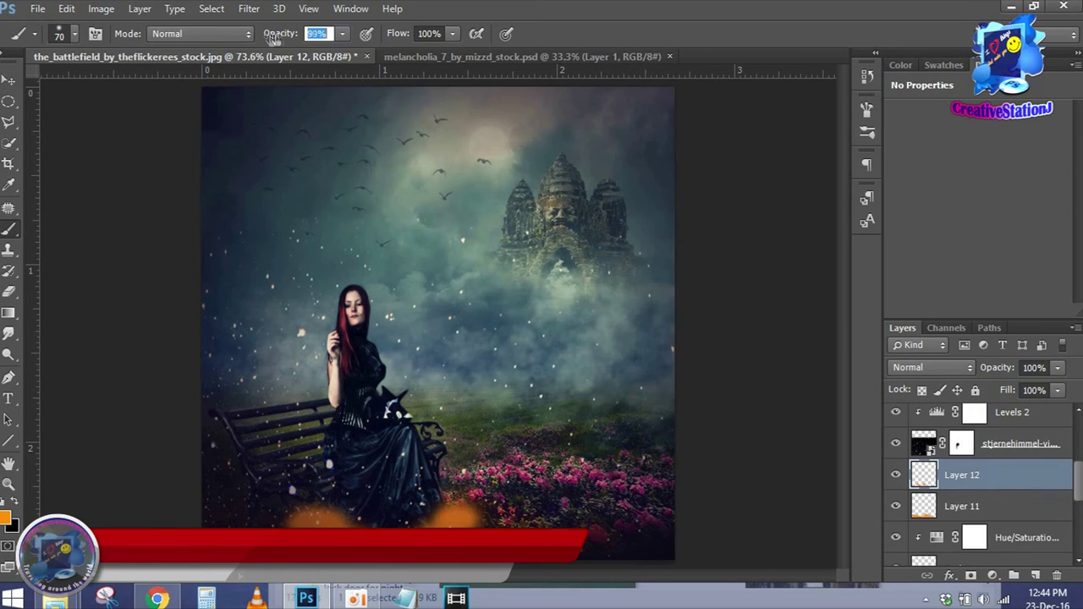
left_click_drag(396, 34, 379, 39)
type("80")
key("Return")
key("5")
key("5")
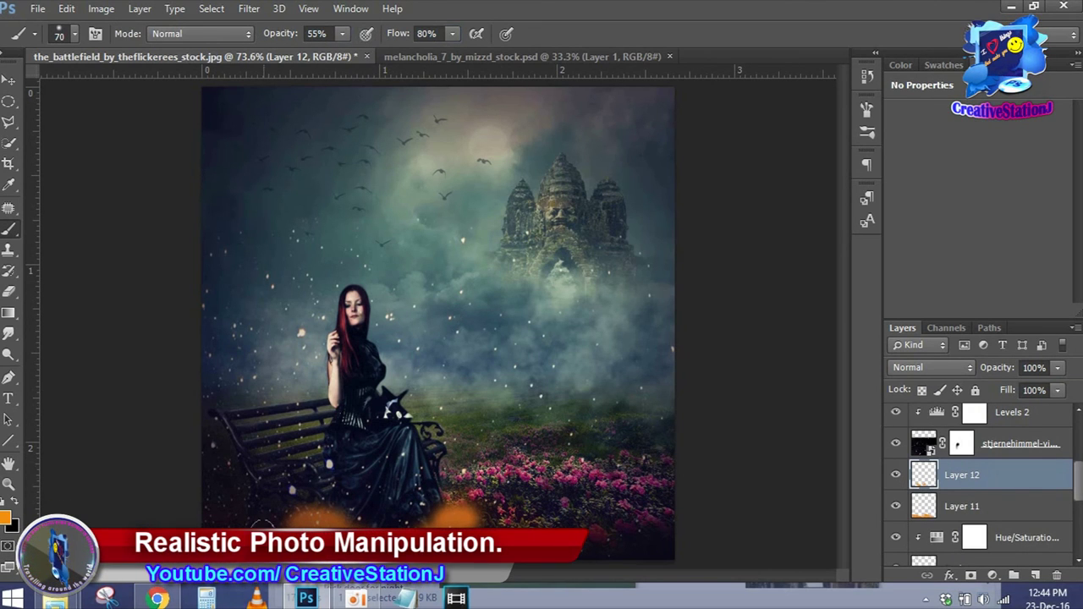
left_click(931, 367)
left_click(913, 207)
left_click_drag(998, 367, 957, 378)
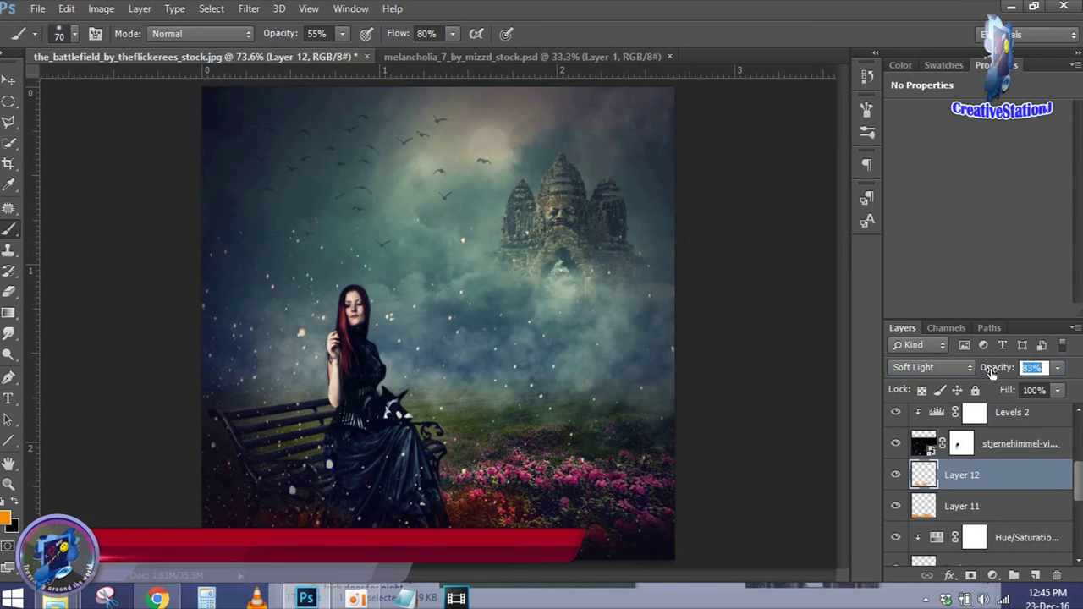
Merge the two glow layers, move it lower in Soft Light, and set Gradient Map 2 to 33%.
right_click(986, 499)
left_click(677, 454)
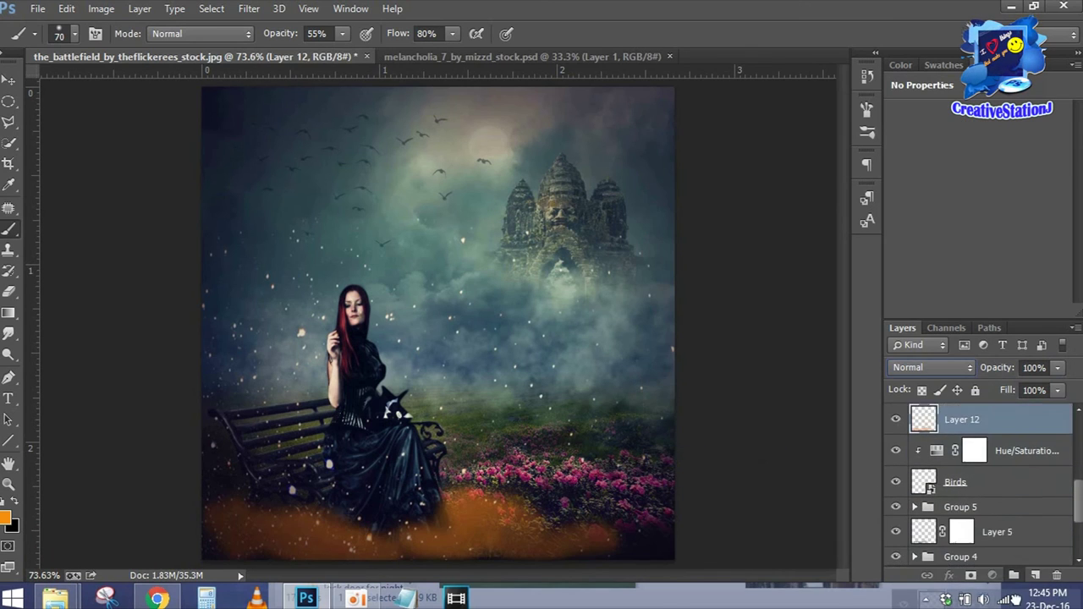
left_click_drag(961, 418, 995, 463)
left_click(950, 367)
left_click(926, 228)
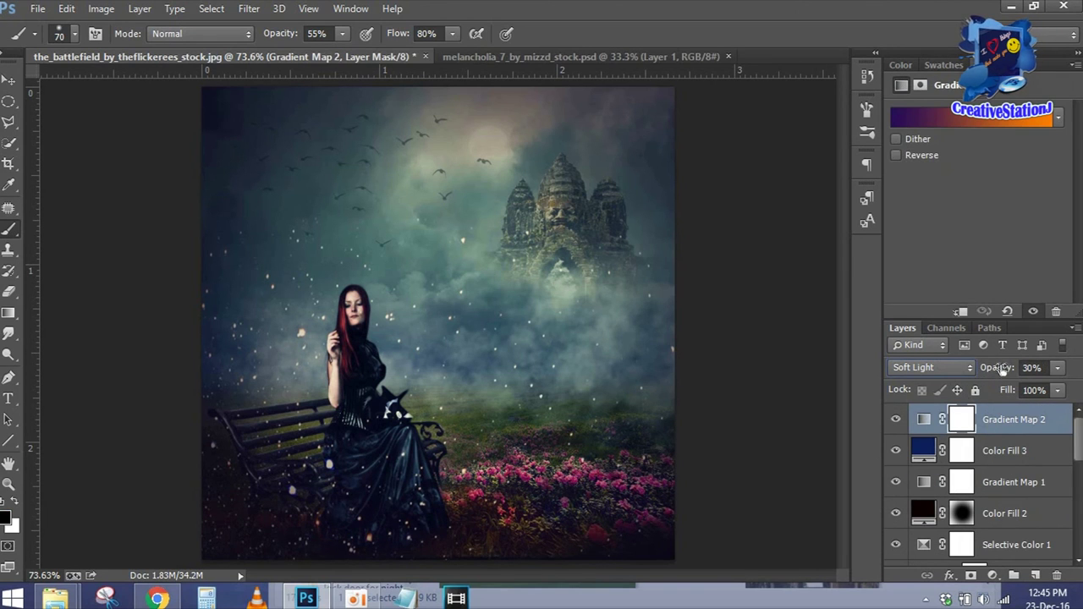
left_click_drag(1007, 368, 1008, 375)
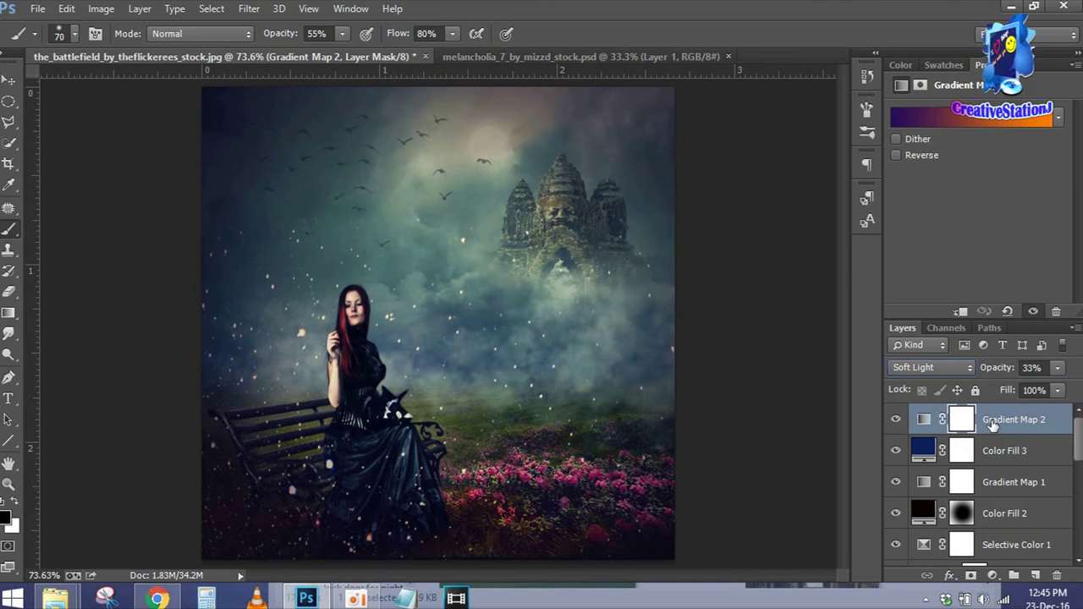
Stamp all visible layers into a new layer and add a Color Balance adjustment.
key("ctrl+shift+alt+e")
left_click(992, 576)
left_click(930, 397)
Shift the Color Balance midtones toward cyan, then ease it back slightly.
mouse_move(957, 212)
left_mouse_down()
mouse_move(981, 211)
mouse_move(953, 213)
mouse_move(961, 181)
left_mouse_up()
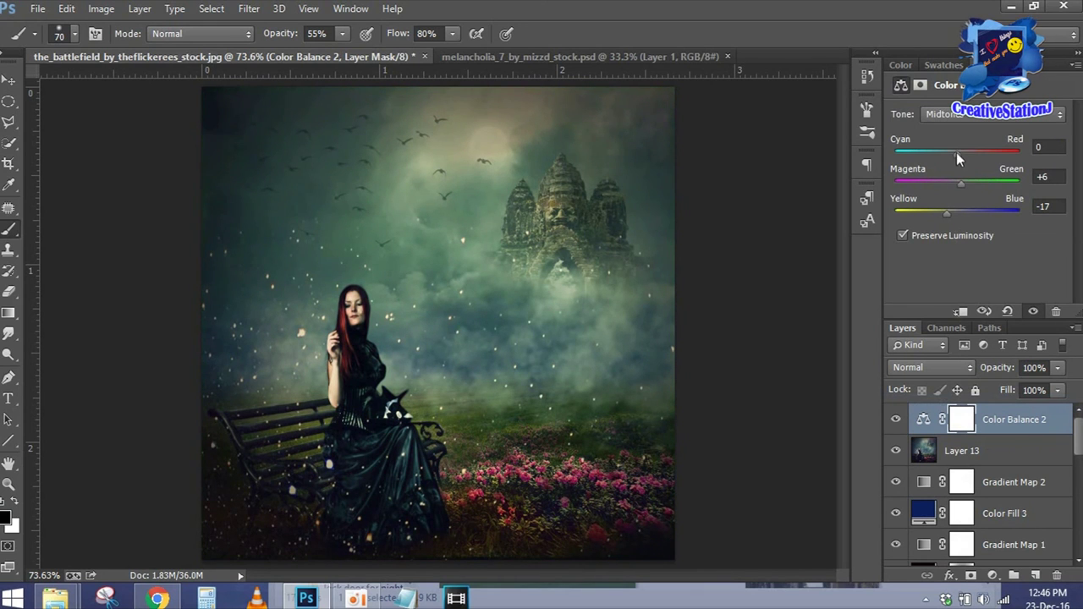
left_click_drag(969, 161, 906, 173)
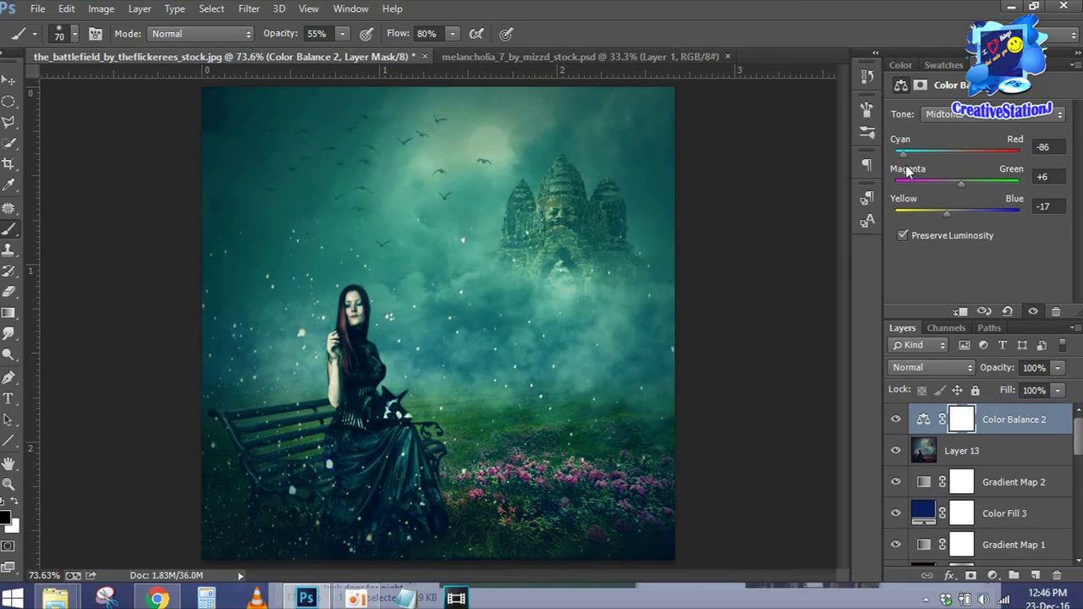
left_click_drag(927, 158, 937, 156)
left_click(990, 419)
Stamp and duplicate the image, desaturate the copy, apply 1.8 px High Pass, and blend it in Soft Light.
key("ctrl+alt+shift+e")
key("ctrl+j")
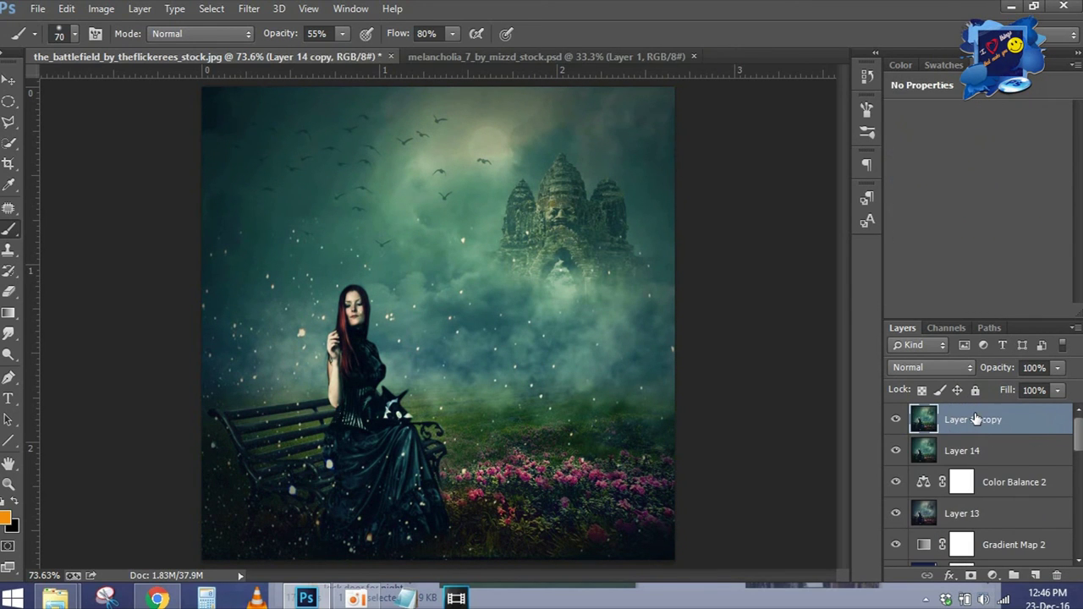
left_click(101, 8)
left_click(347, 364)
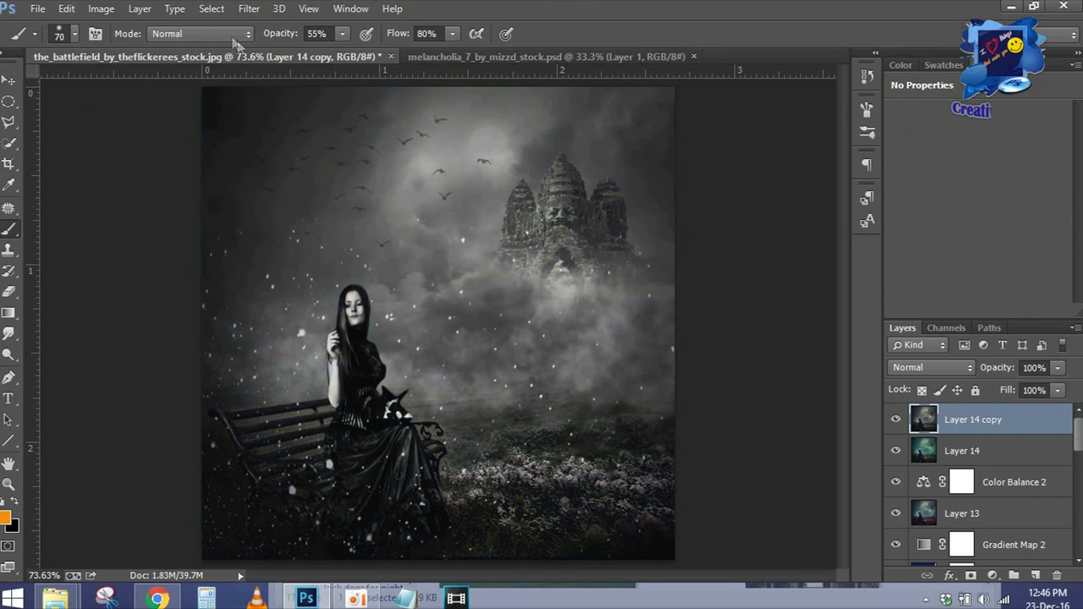
left_click(248, 8)
left_click(480, 326)
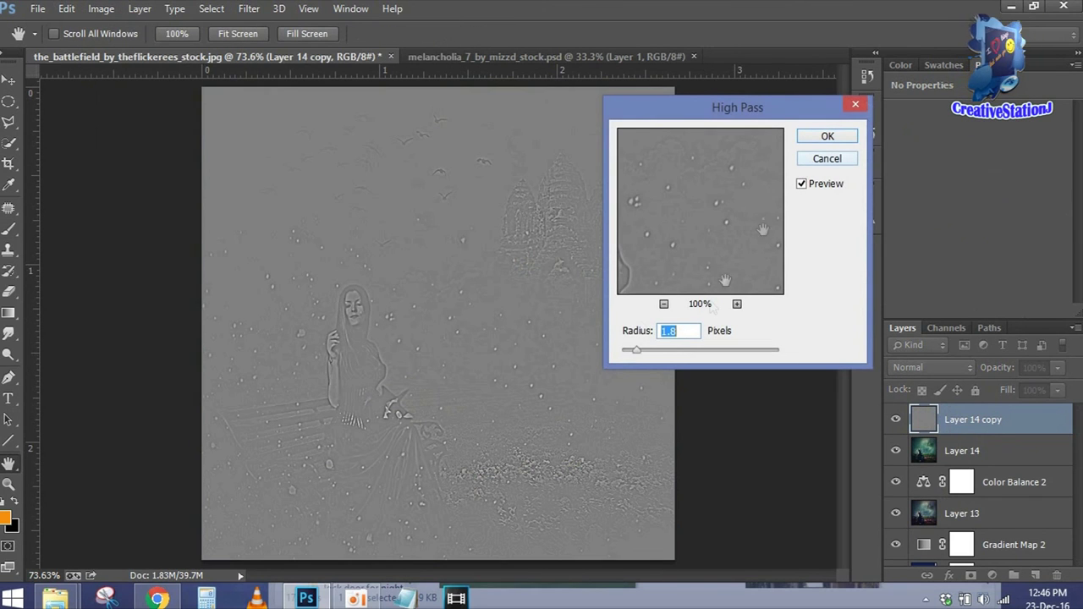
left_click(648, 352)
left_click(819, 139)
left_click(930, 367)
left_click(916, 222)
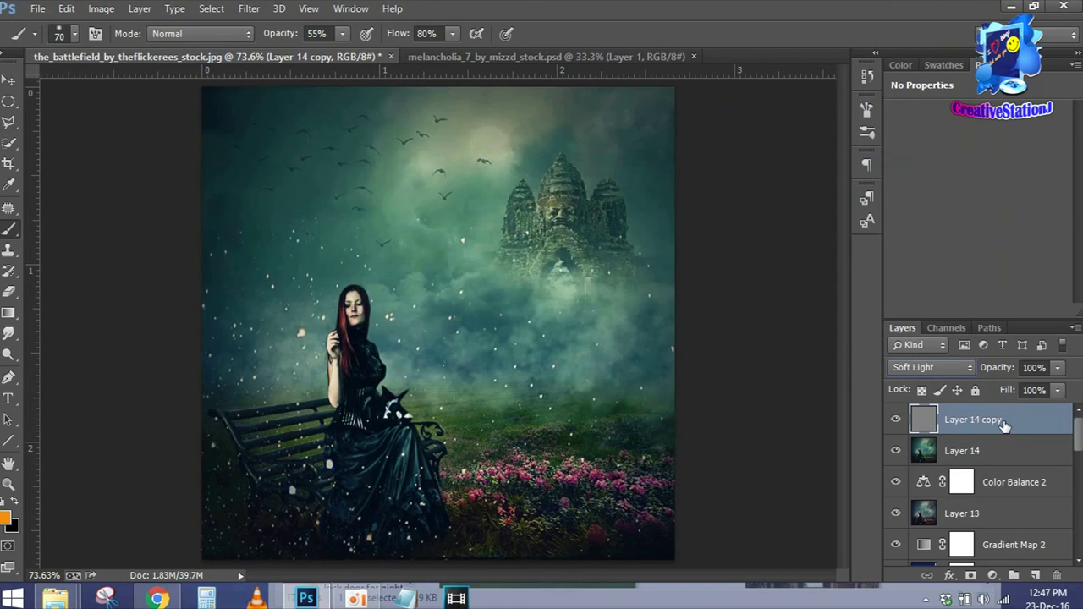
Stamp all visible layers into a new merged Layer 15.
key("ctrl+shift+r")
left_click(978, 65)
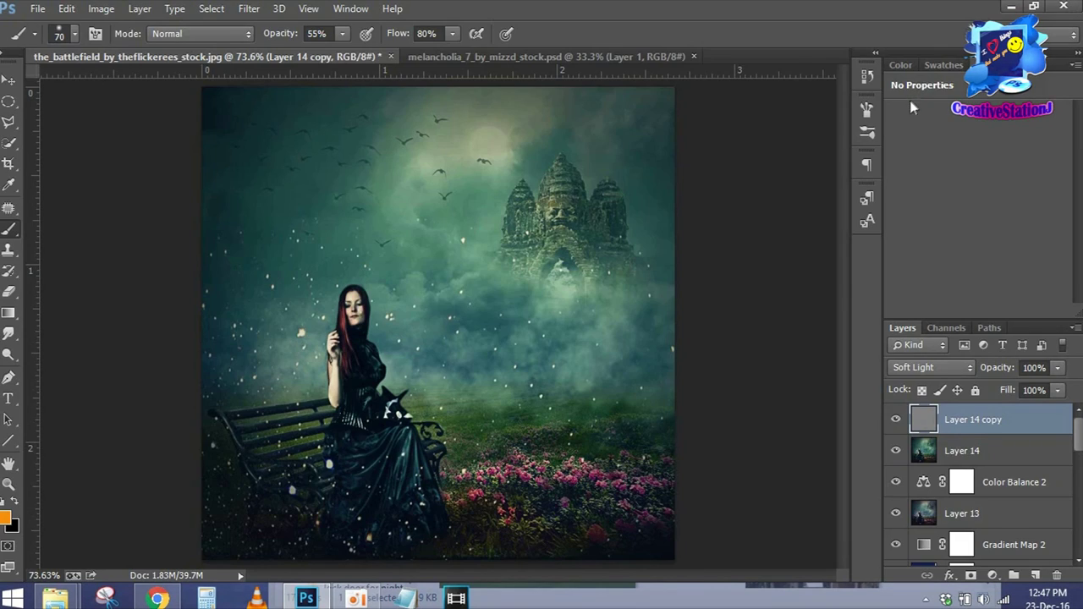
key("ctrl+shift+alt+e")
left_click(249, 9)
left_click(296, 104)
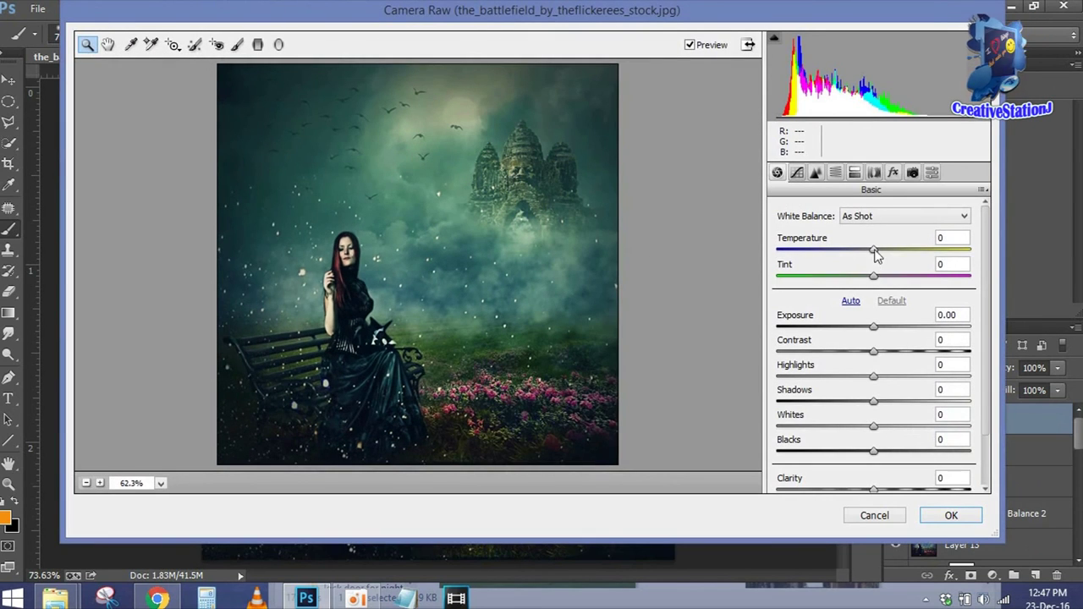
In Camera Raw, warm the temperature and split-tone: highlights hue 236 saturation 28, shadows hue 183 saturation 13.
mouse_move(874, 250)
left_mouse_down()
mouse_move(901, 250)
mouse_move(911, 275)
mouse_move(899, 274)
left_mouse_up()
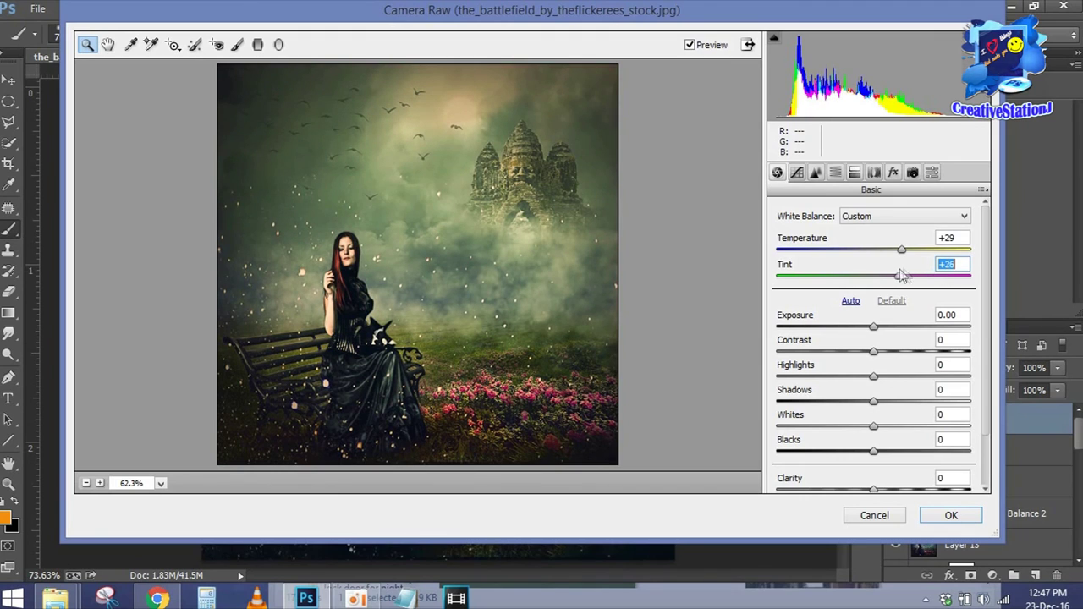
left_click(855, 172)
left_click_drag(782, 261, 846, 264)
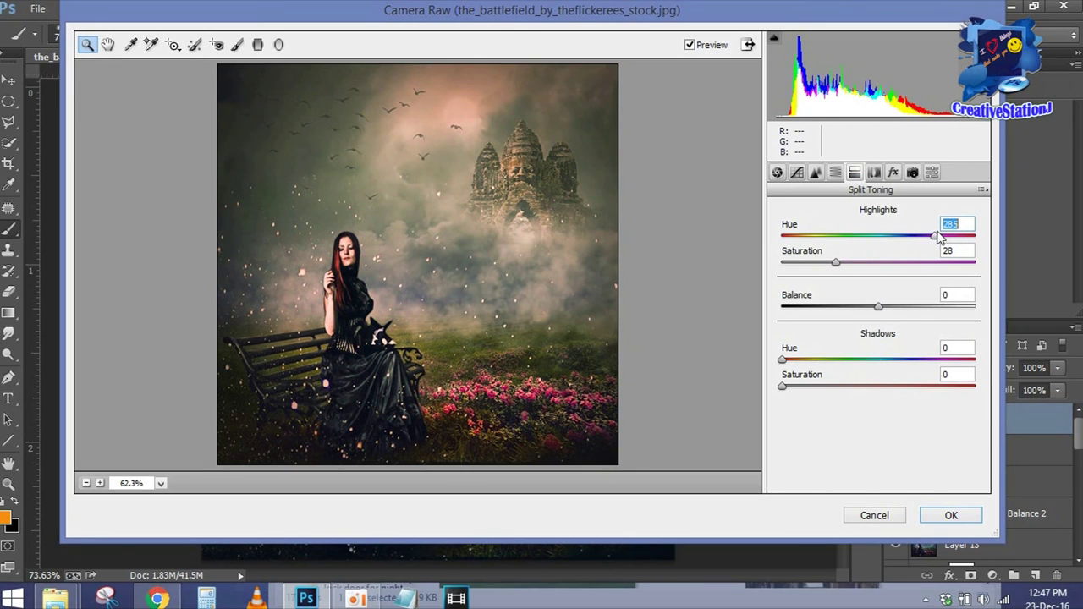
mouse_move(877, 386)
left_mouse_down()
mouse_move(937, 386)
mouse_move(808, 386)
left_mouse_up()
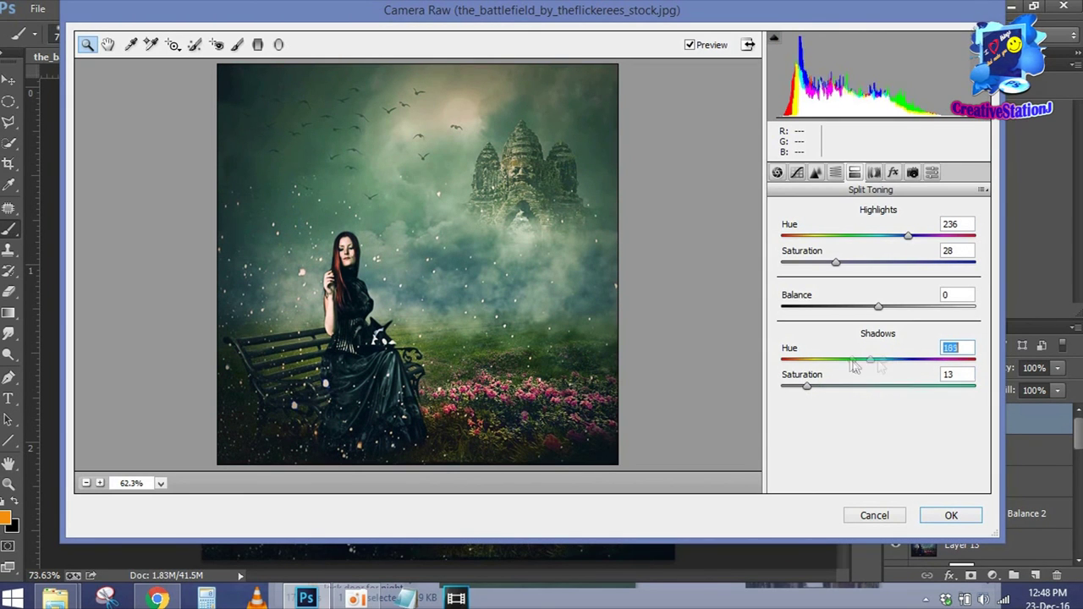
left_click(949, 515)
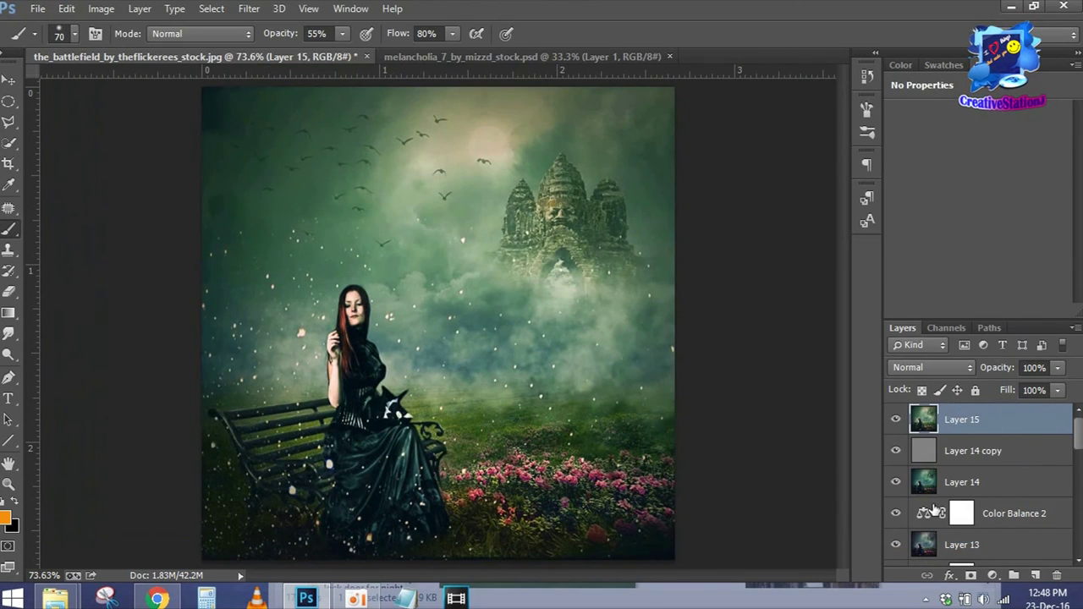
Save the composite as the_battlefield_by_theflickerees_stock.psd in Photoshop (PSD) format.
left_click(38, 8)
left_click(102, 183)
left_click(503, 388)
left_click(586, 496)
left_click(595, 553)
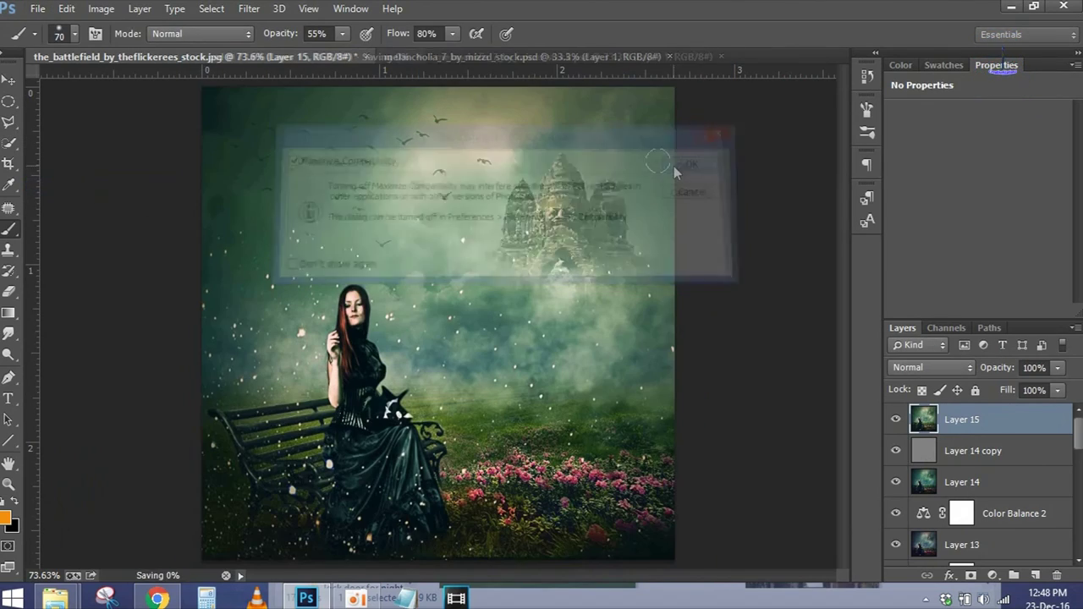
left_click(701, 149)
left_click(38, 8)
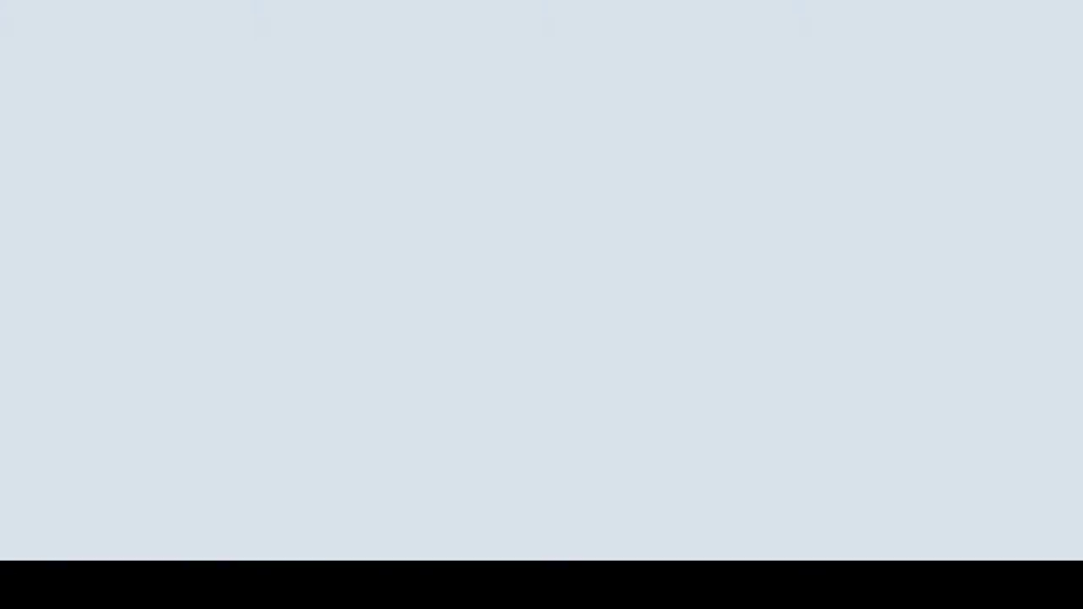